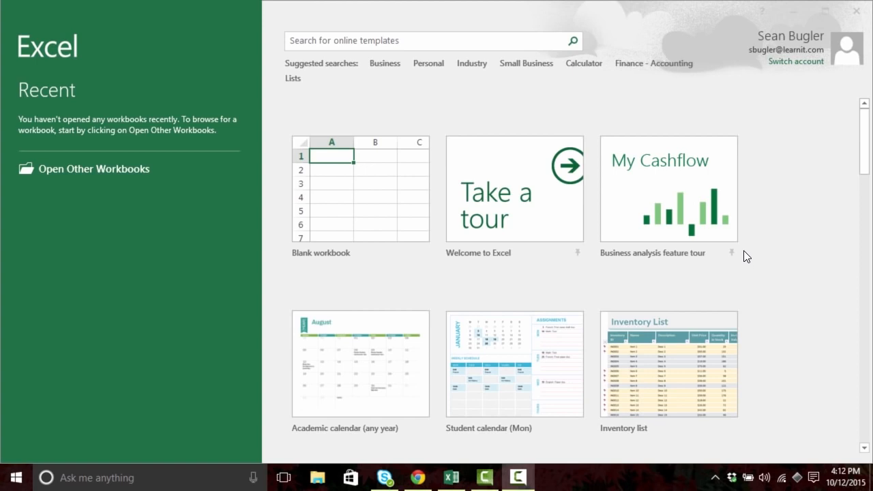
Browse the offered workbook templates, search the online templates for "grocery list", and look through the matching templates.
click(868, 145)
drag(860, 165, 850, 230)
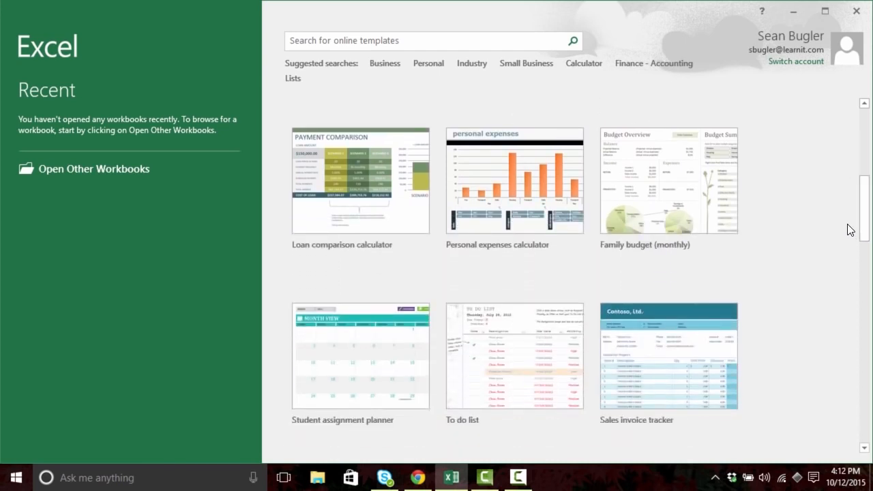
scroll(841, 217, up, 5)
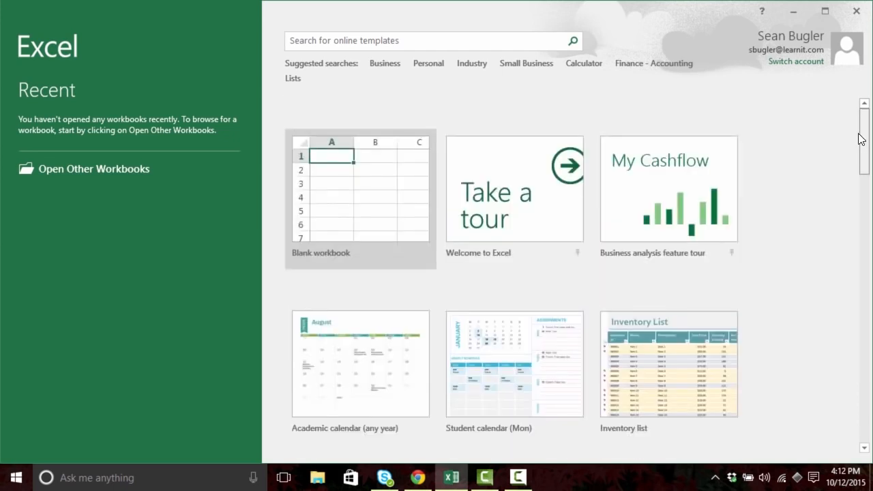
click(384, 43)
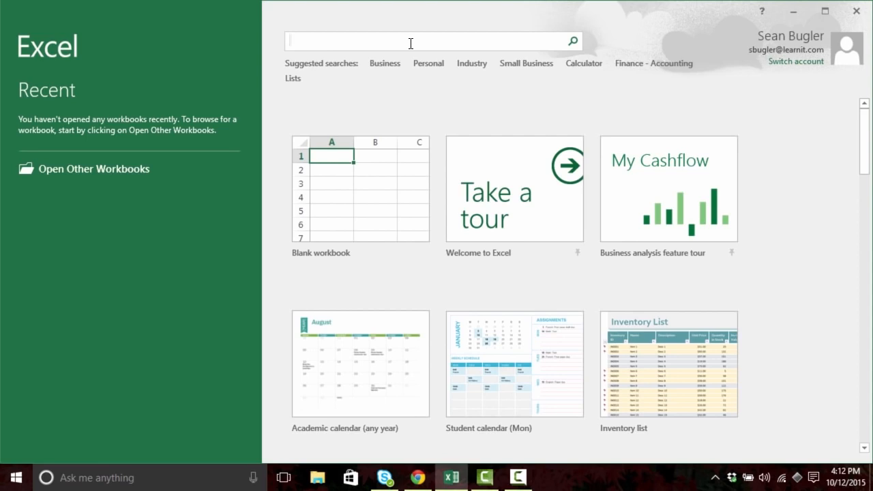
text(grocery list)
key(Return)
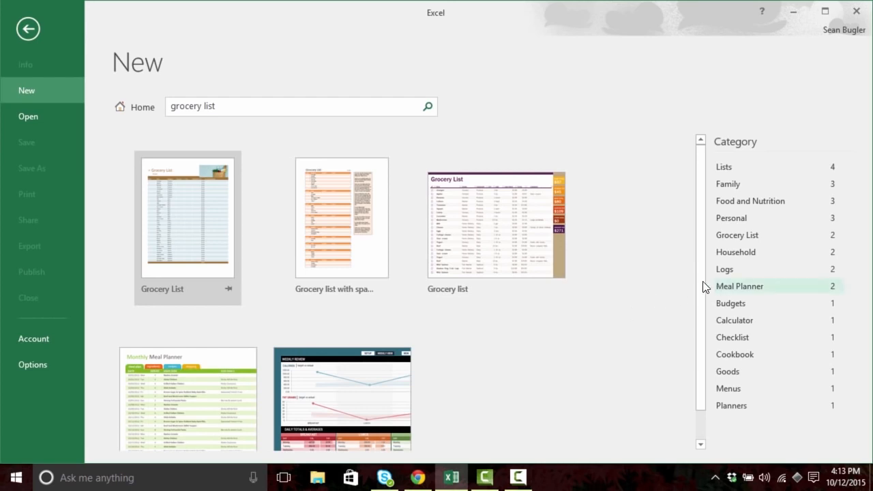
scroll(697, 317, down, 1)
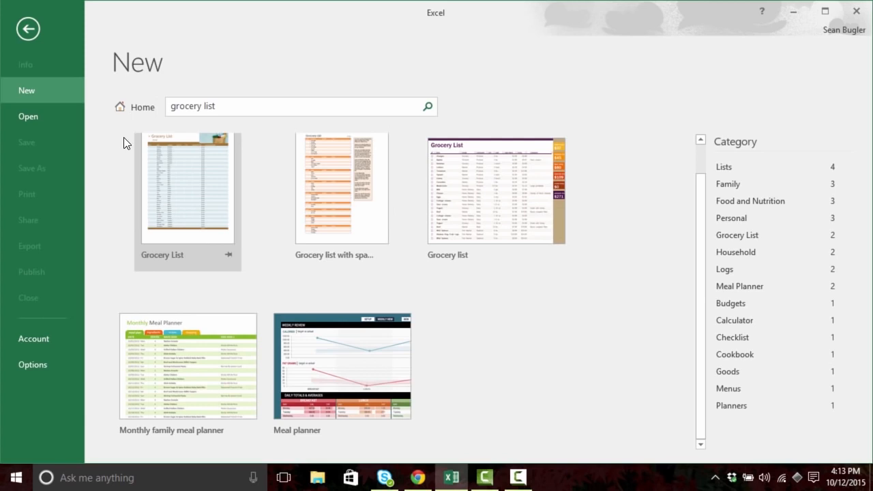
key(ctrl+2)
drag(126, 121, 106, 208)
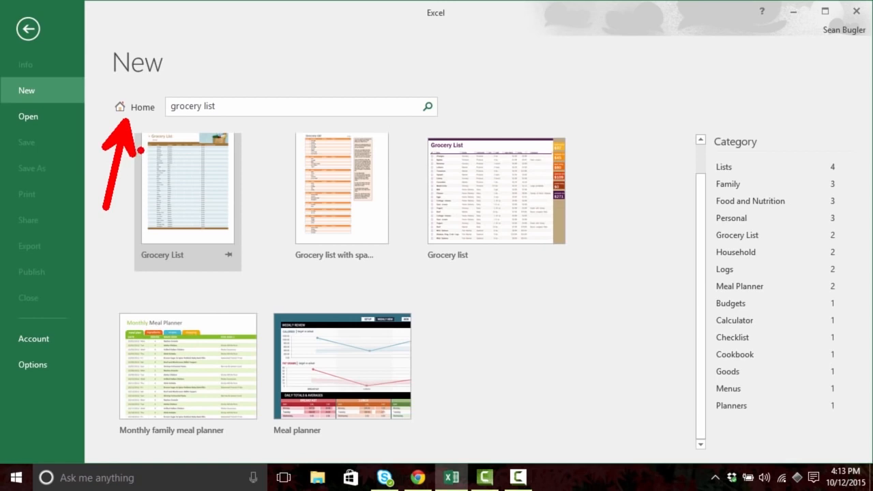
key(Escape)
key(ctrl+2)
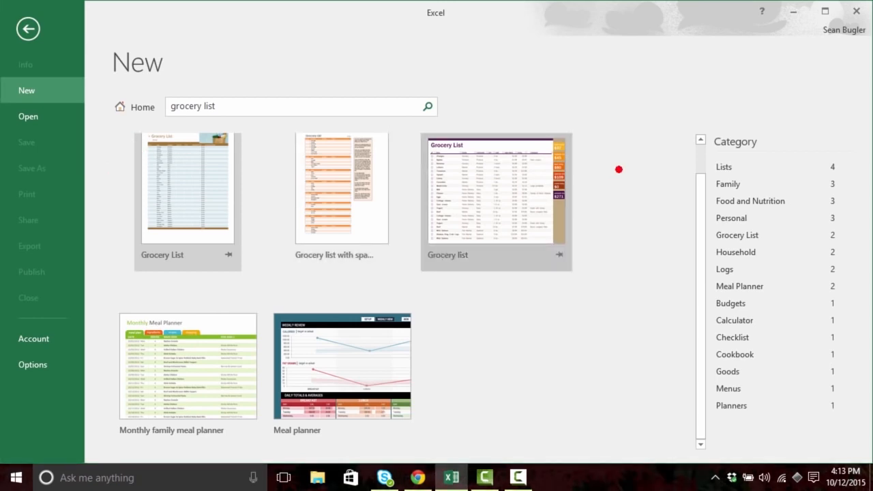
drag(699, 123, 770, 428)
drag(770, 428, 856, 427)
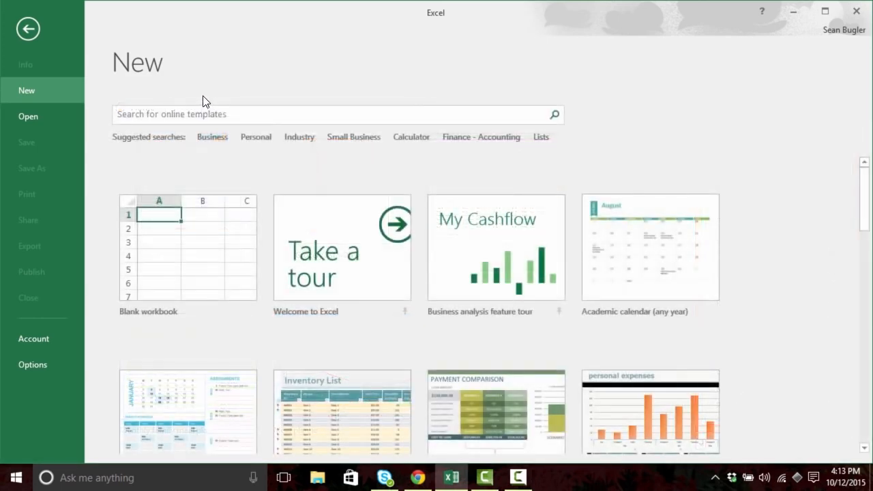
Create a new blank workbook from the template gallery.
click(191, 245)
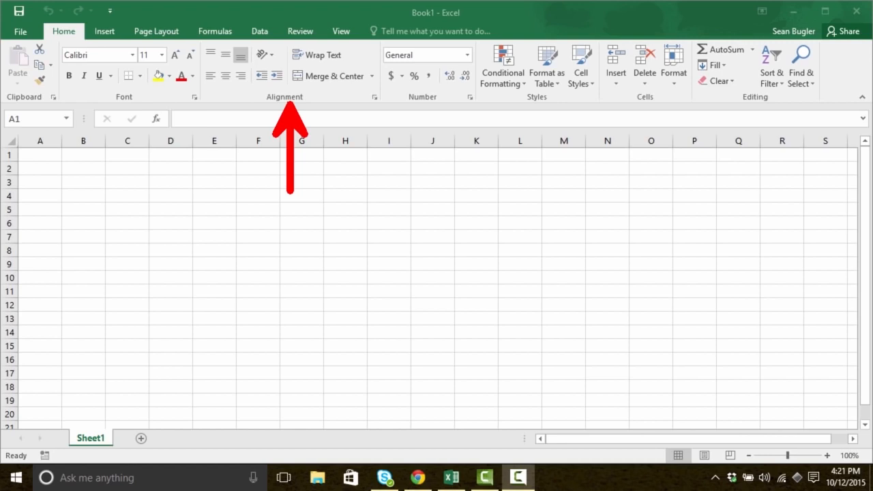
Examine the Insert, Page Layout, Formulas, Data and Review command groups, ending on the Home commands.
click(104, 30)
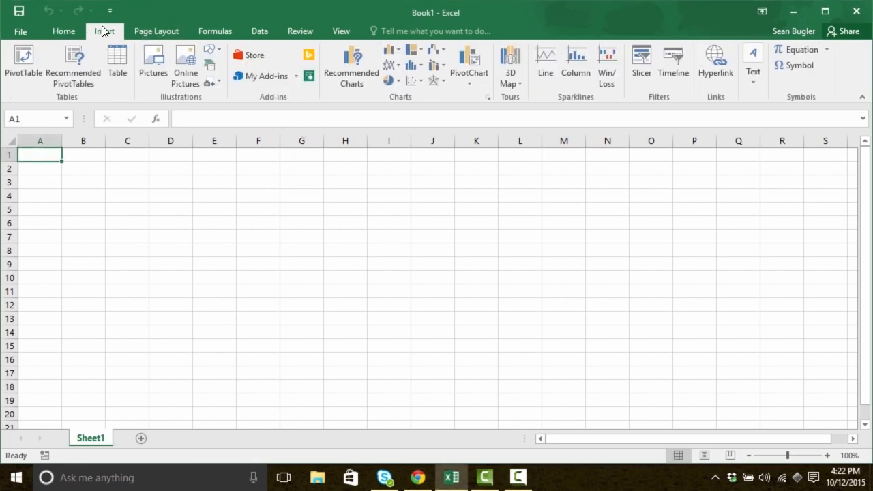
click(152, 31)
click(194, 27)
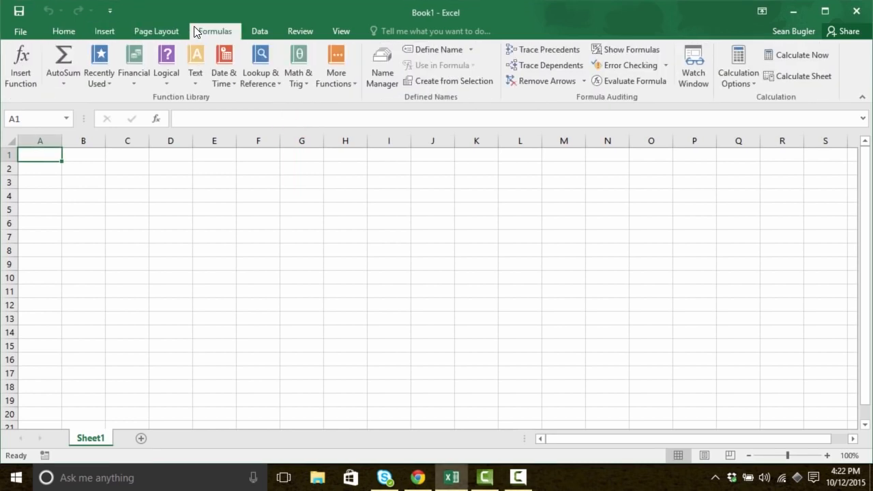
click(263, 28)
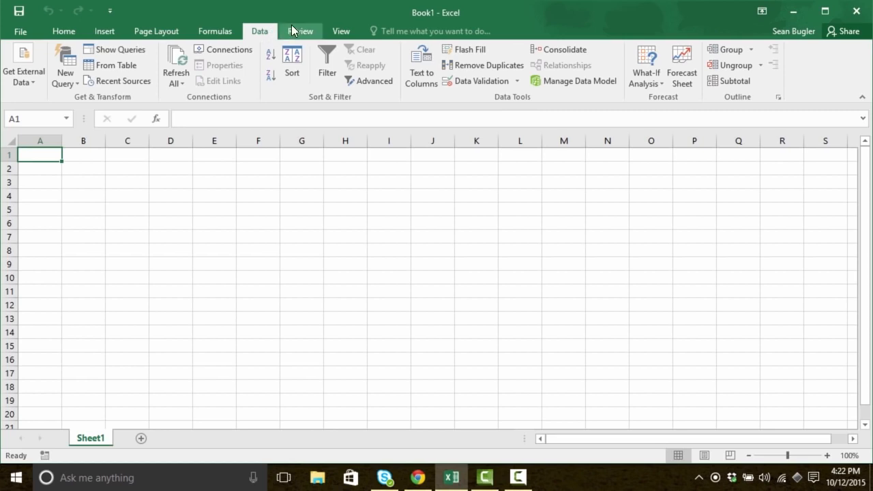
click(292, 28)
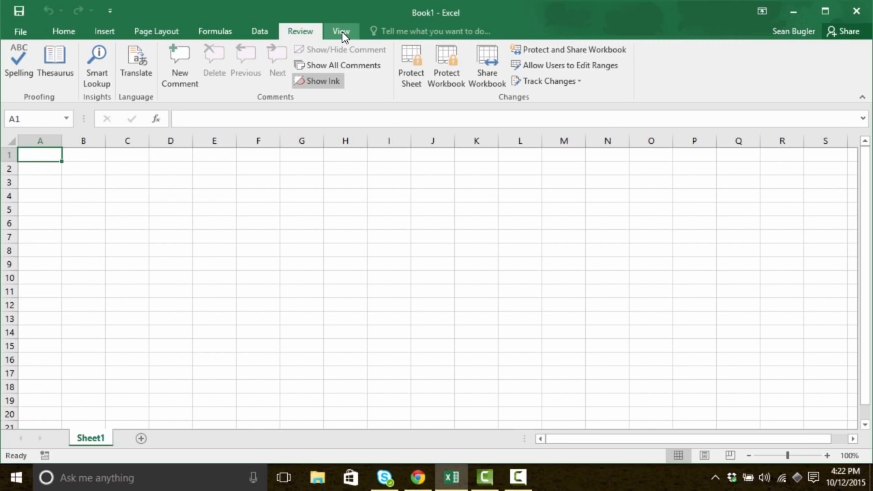
click(64, 31)
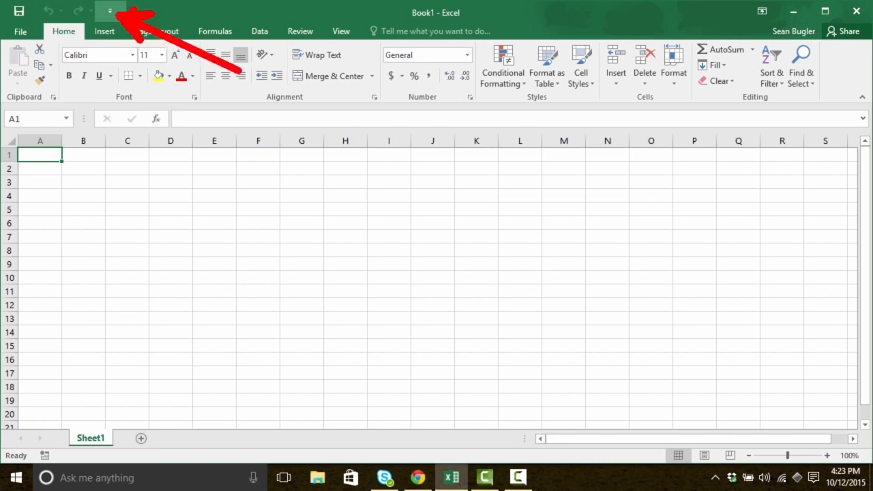
Add the New command to the Quick Access Toolbar.
click(115, 12)
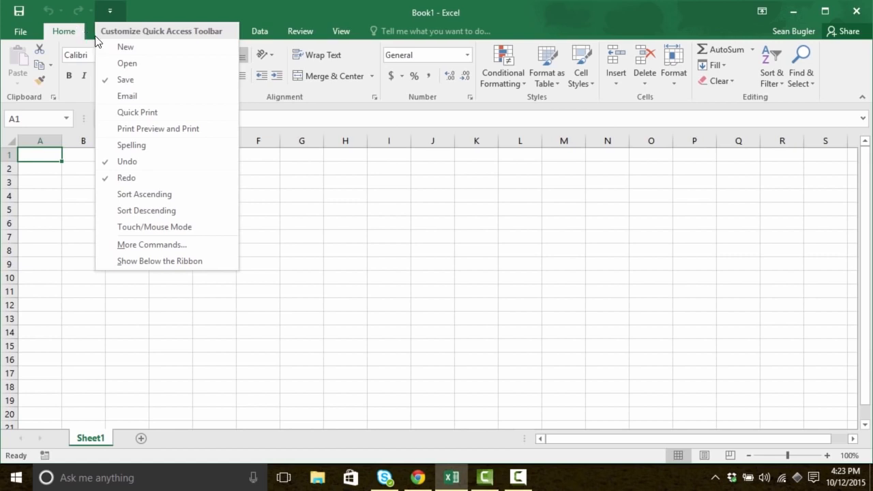
click(162, 51)
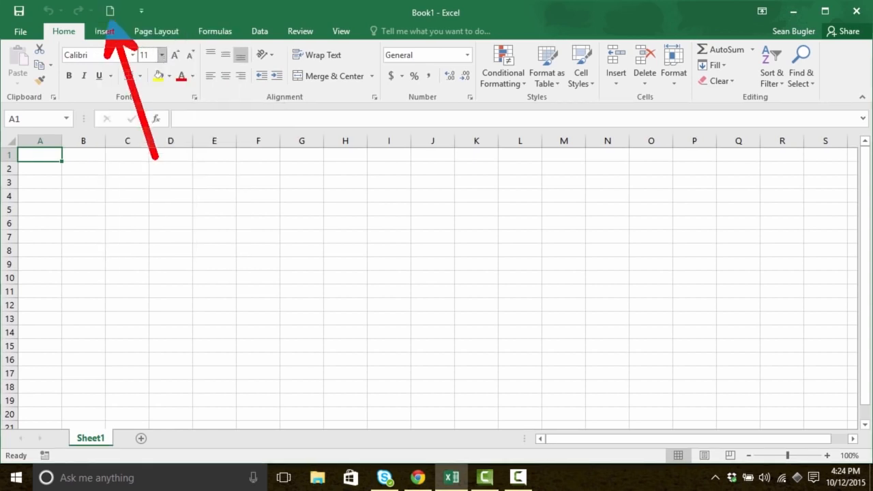
click(142, 10)
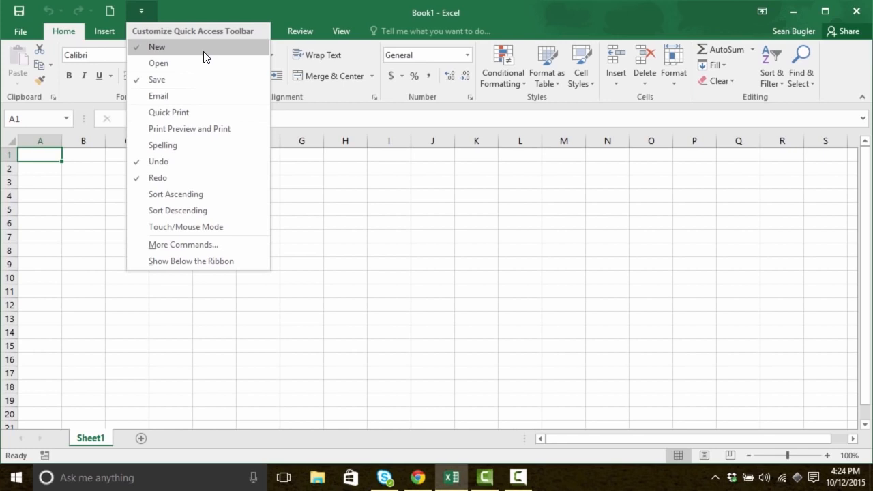
click(139, 14)
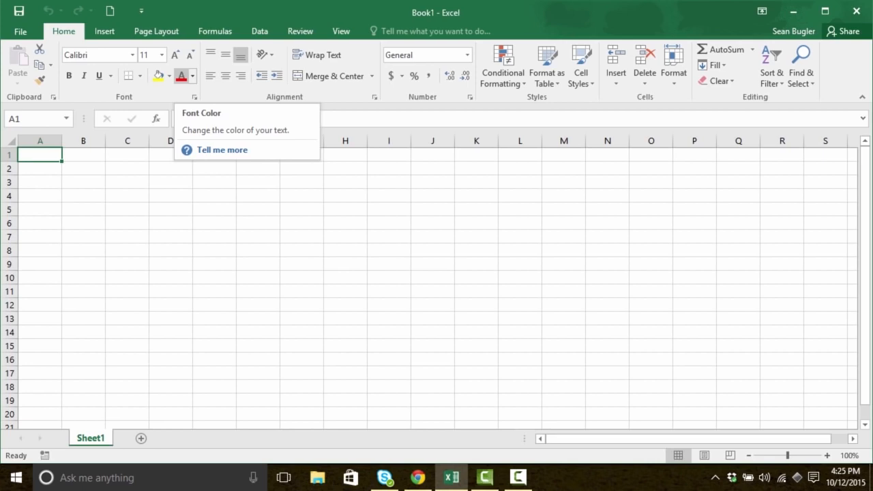
Try removing the New File command in the full Quick Access Toolbar customization options, and discard the change.
click(141, 11)
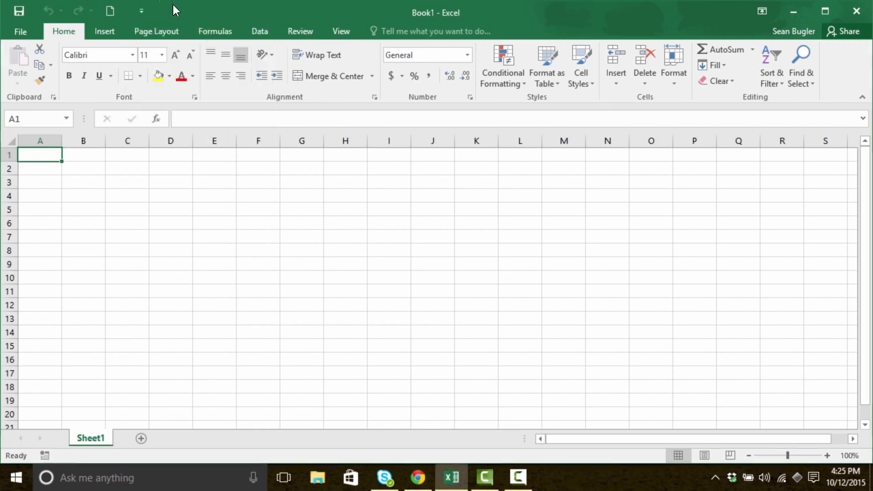
click(141, 11)
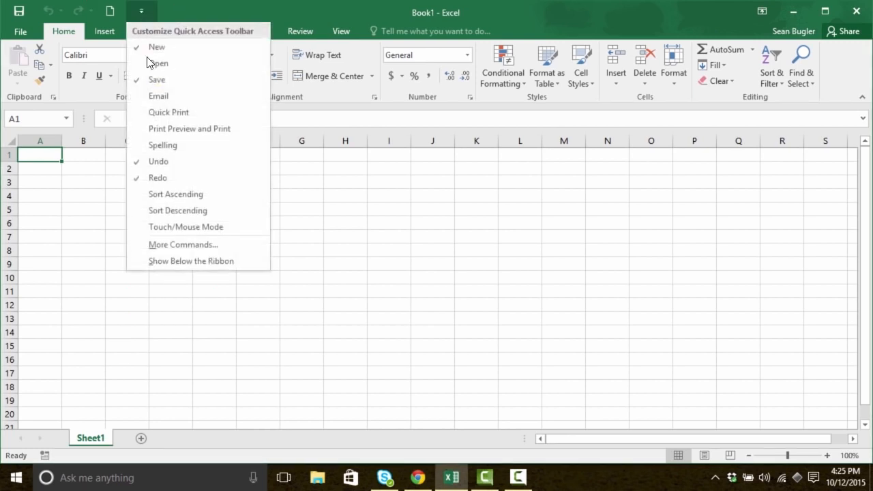
click(213, 248)
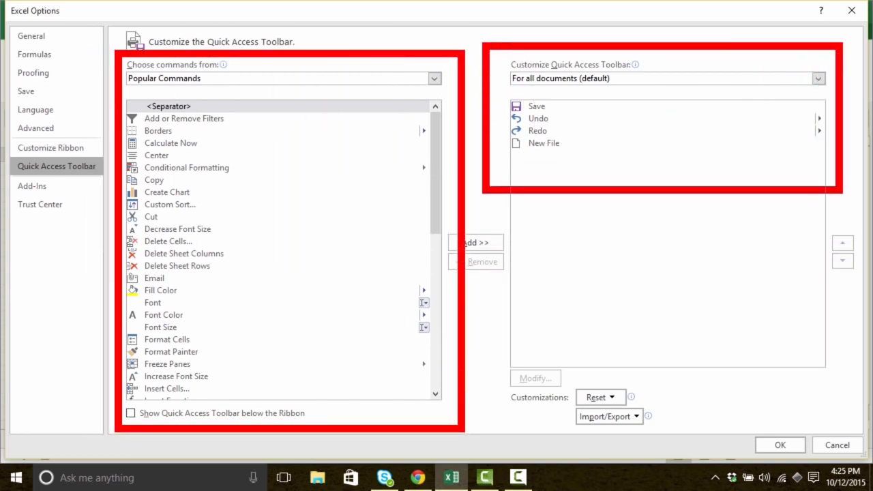
click(560, 145)
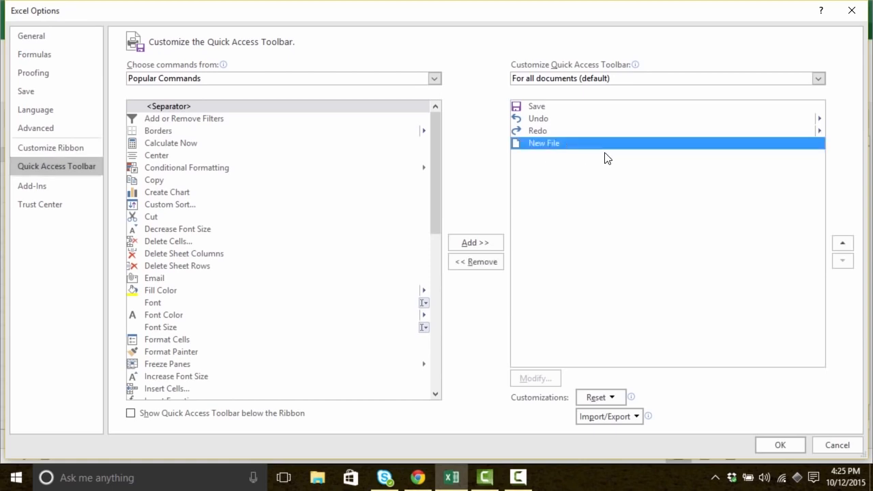
double_click(568, 144)
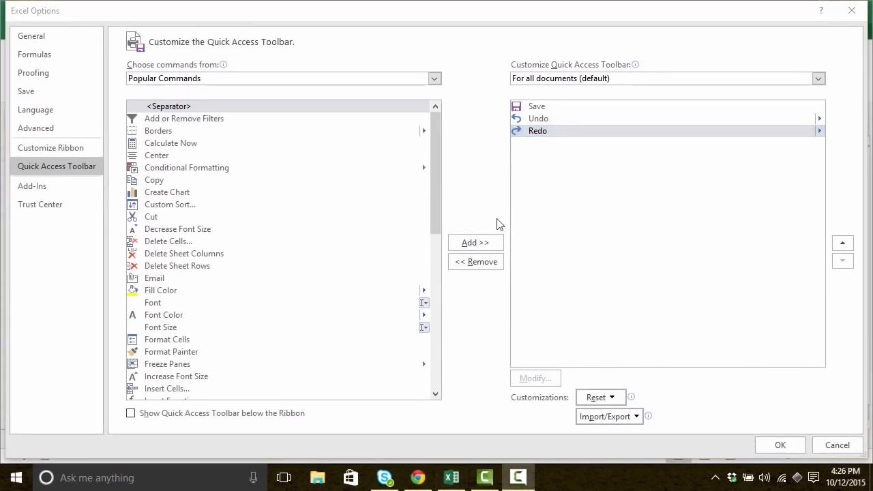
click(838, 445)
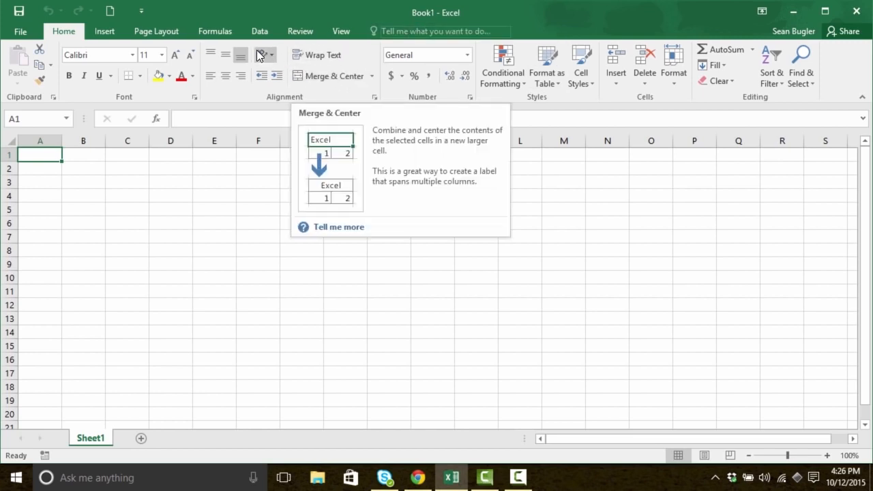
key(ctrl+shift+d)
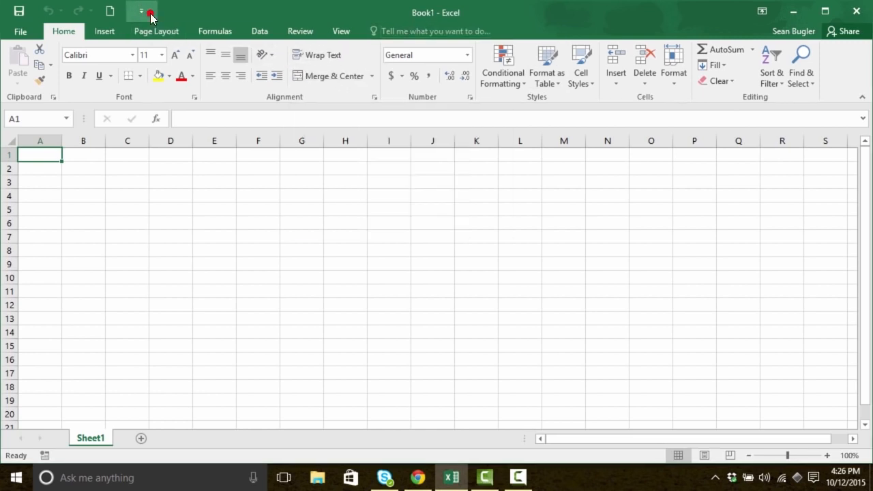
drag(149, 12, 301, 81)
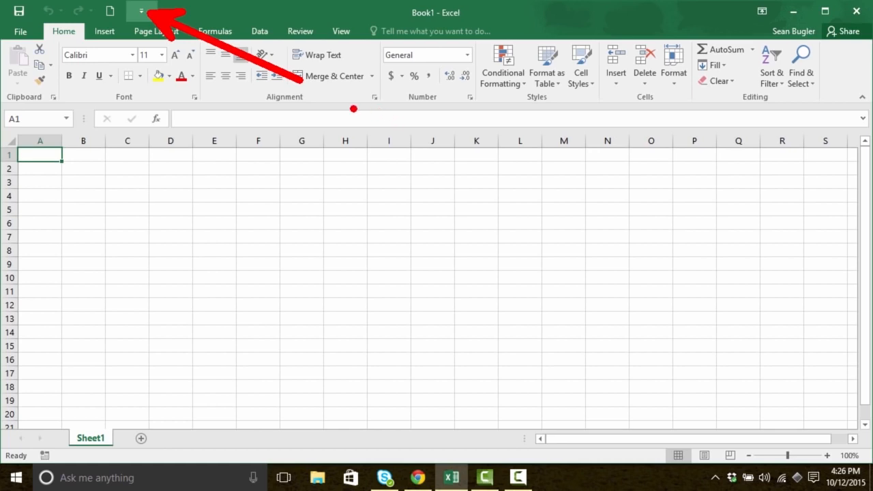
key(Escape)
Open the full Quick Access Toolbar customization options and examine the popular commands, including Save, Save As, Set Print Area and Shapes.
click(141, 11)
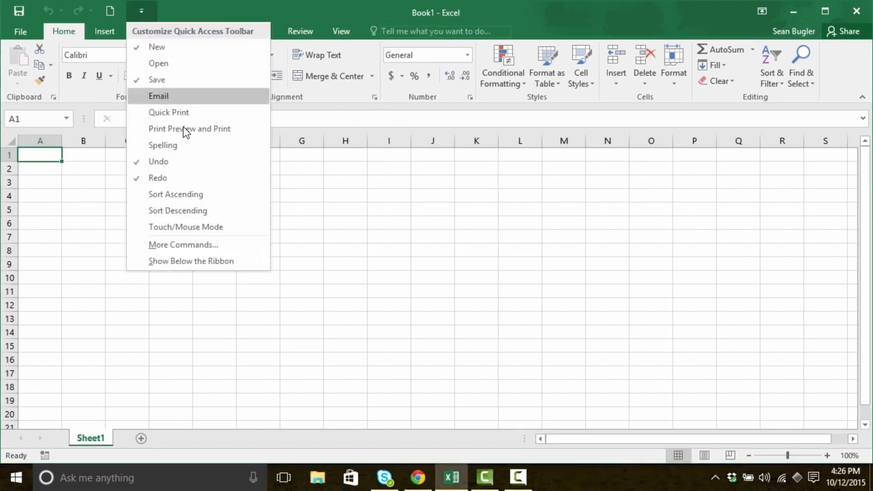
click(233, 250)
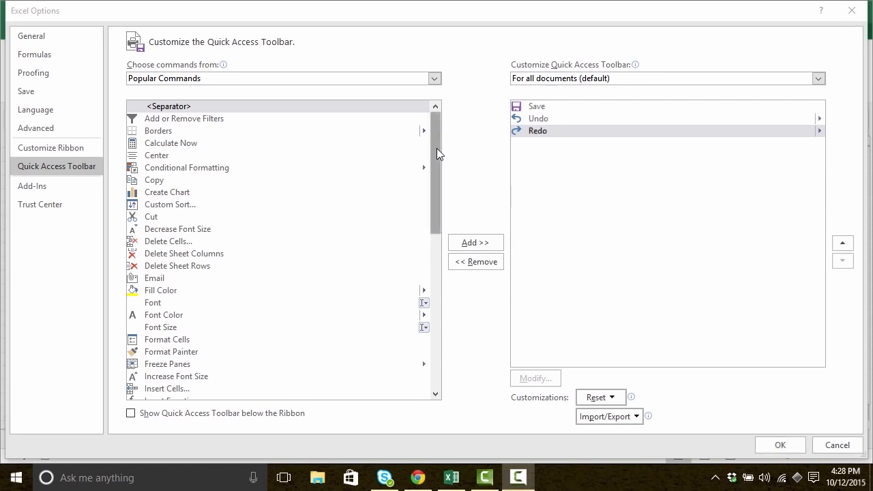
drag(437, 146, 405, 325)
click(163, 259)
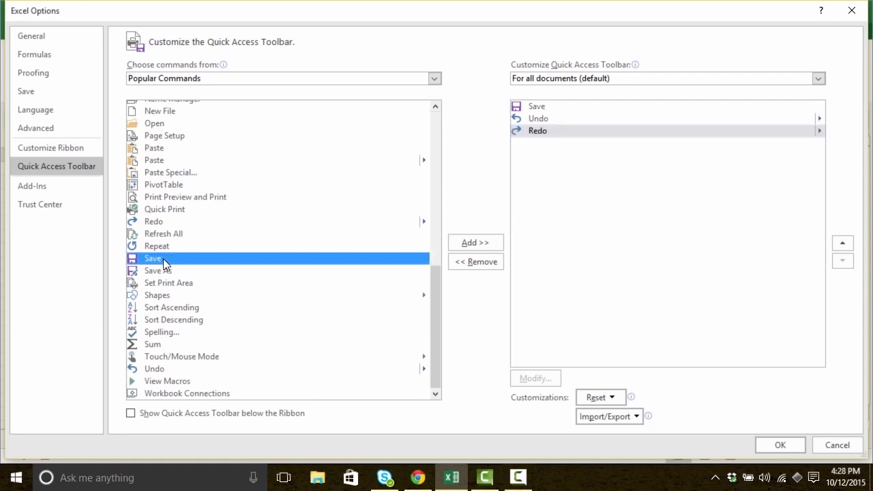
click(166, 271)
click(171, 283)
click(175, 295)
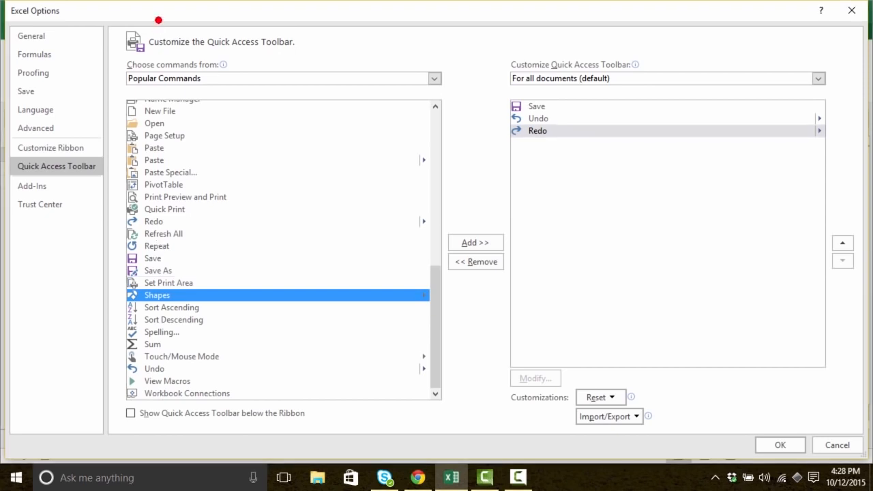
drag(182, 84, 230, 183)
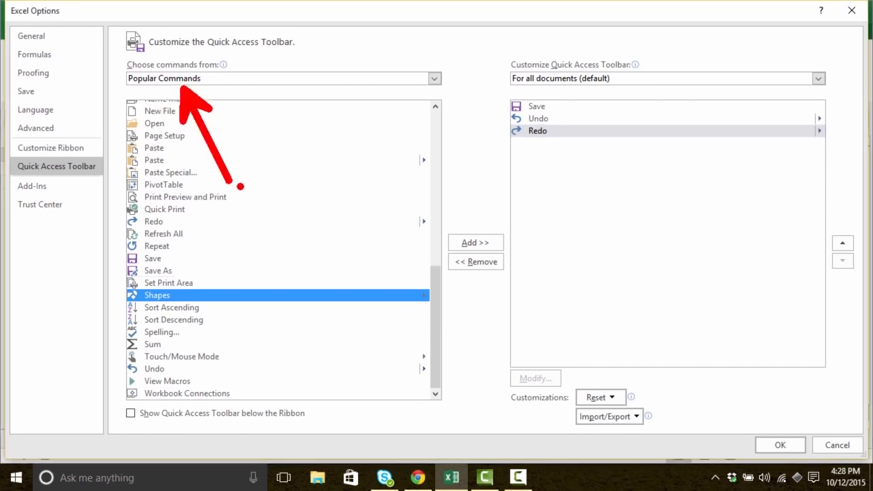
key(Escape)
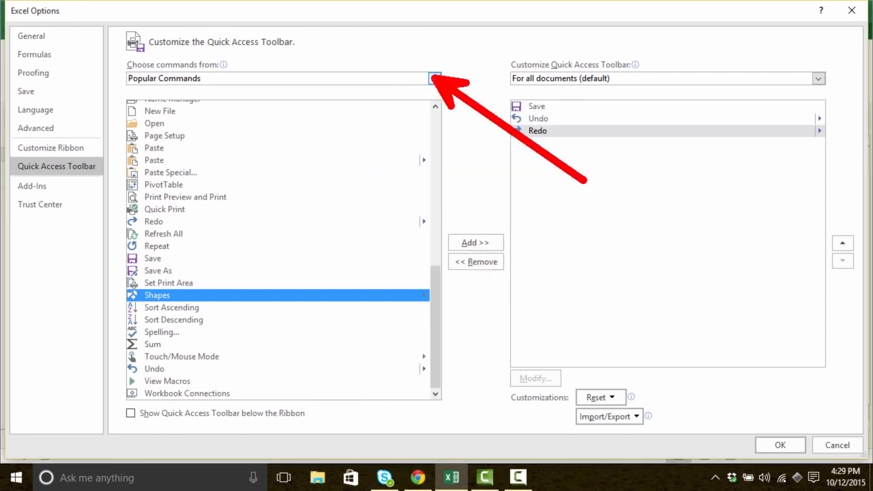
Add the Strikethrough command from the All Commands list to the Quick Access Toolbar.
click(434, 78)
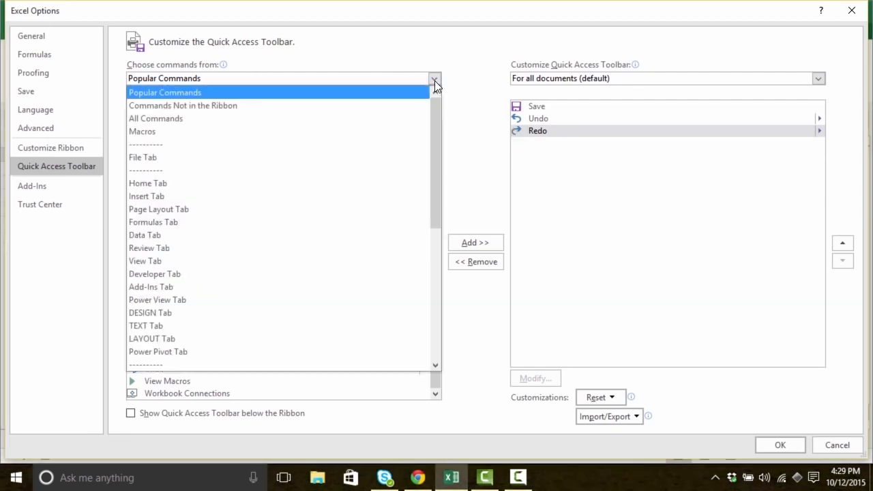
click(272, 119)
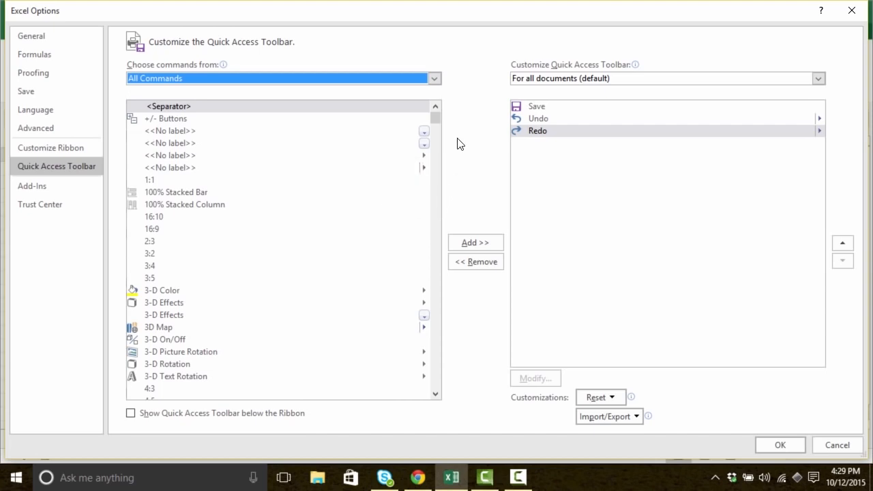
drag(434, 118, 435, 133)
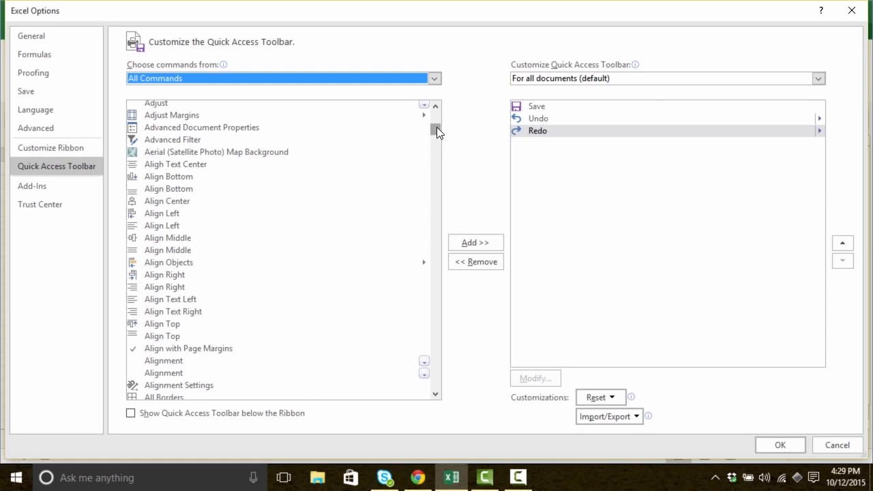
drag(436, 127, 436, 108)
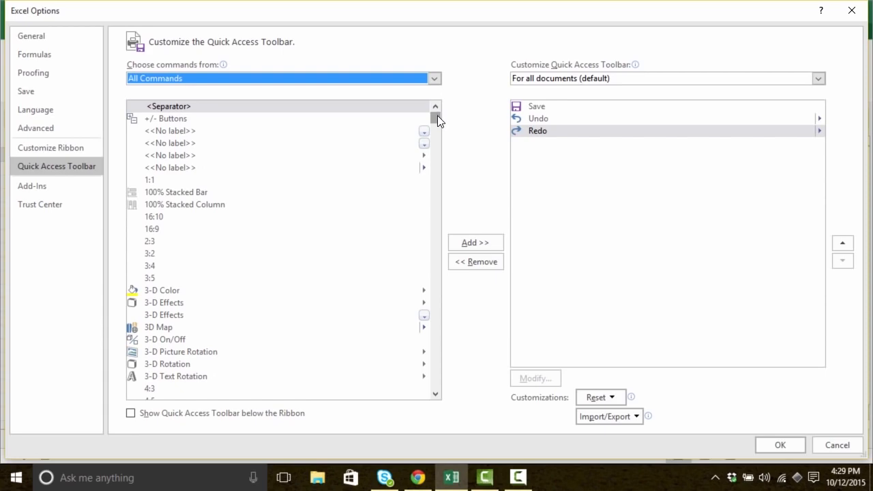
drag(438, 115, 428, 249)
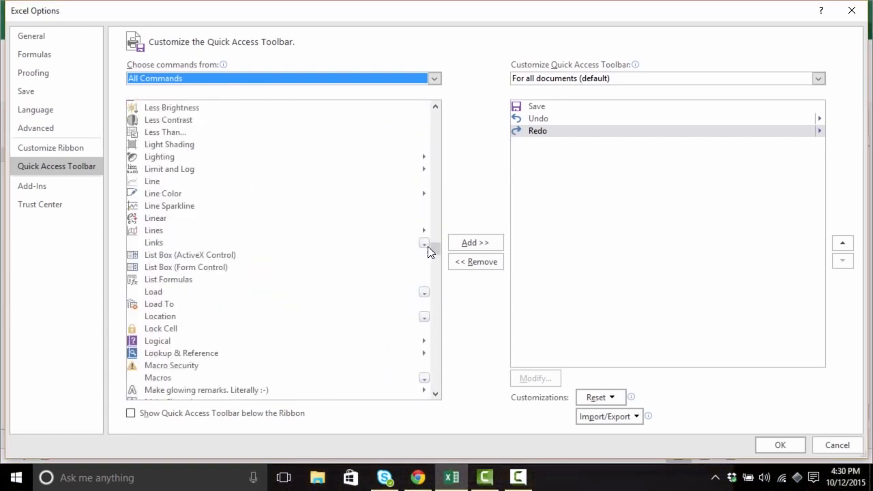
click(176, 149)
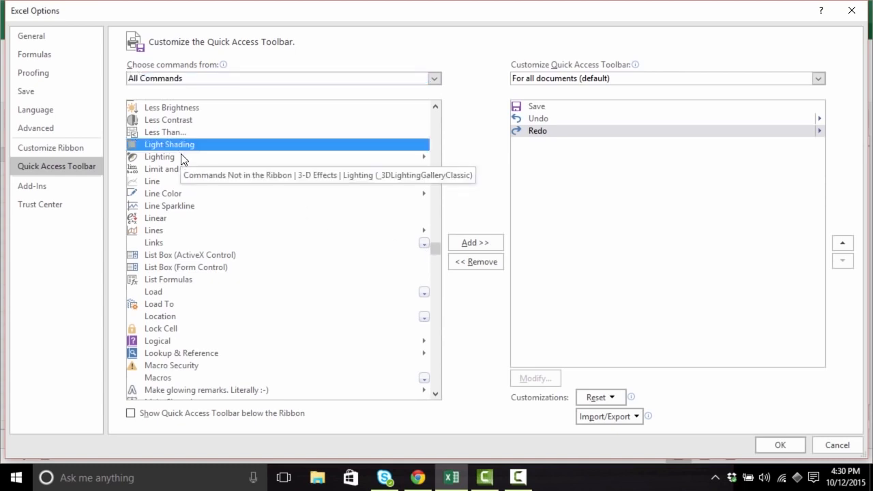
key(s)
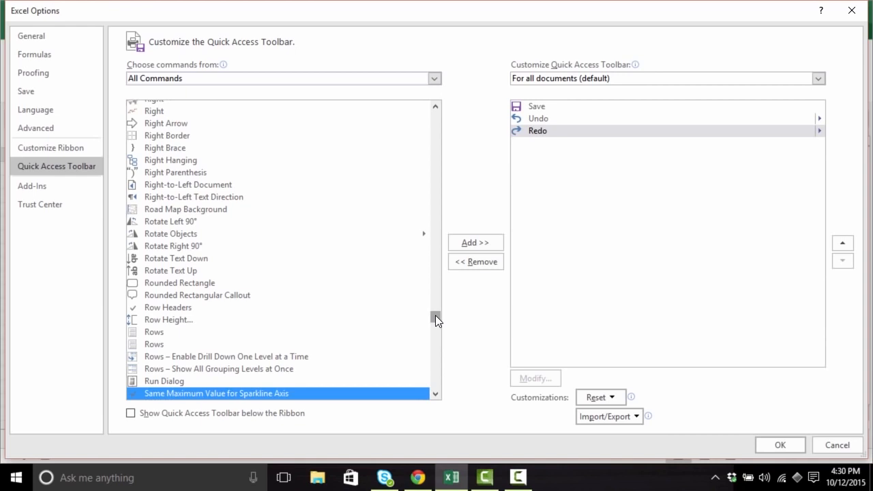
drag(435, 315, 432, 349)
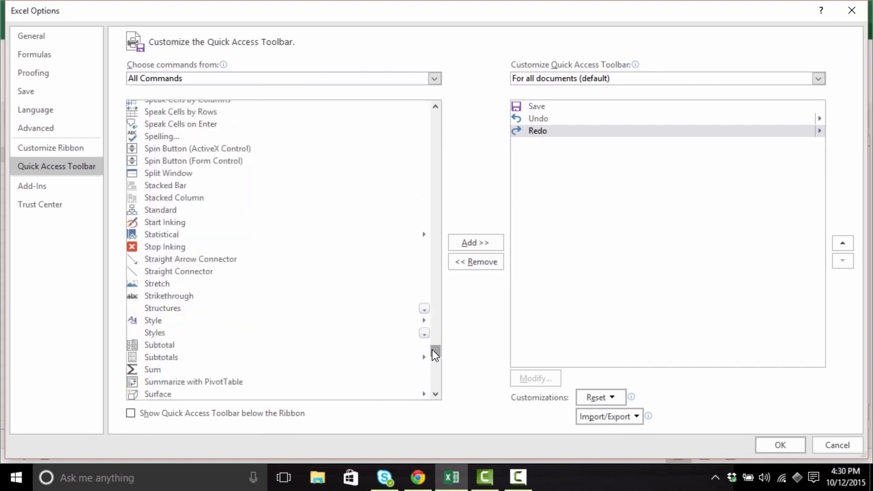
click(211, 296)
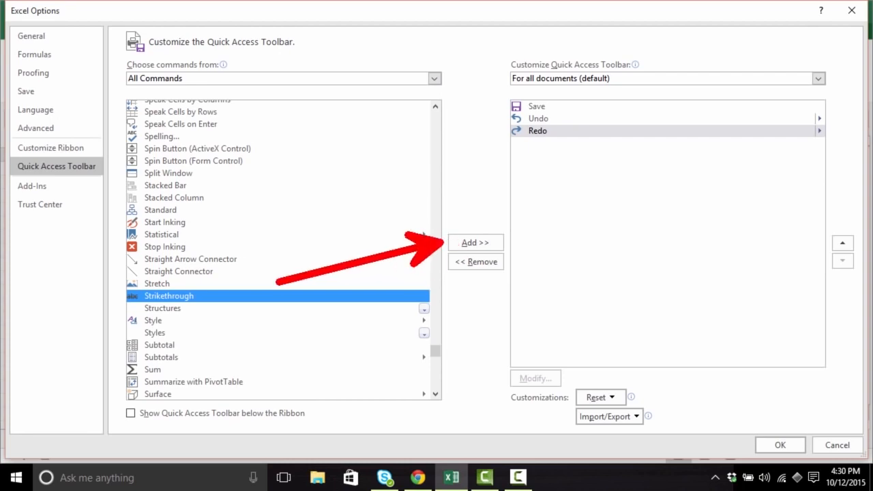
double_click(201, 295)
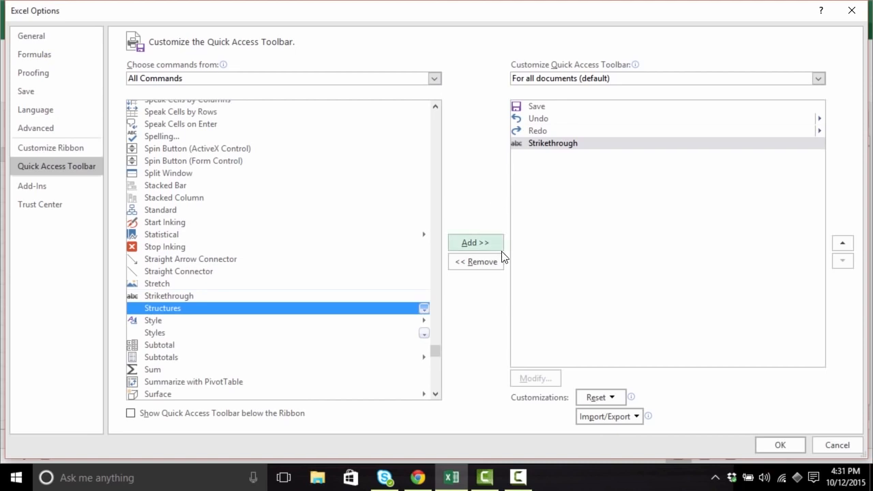
Examine the reset choices for the toolbar customizations without resetting anything, and apply the Quick Access Toolbar changes.
click(617, 397)
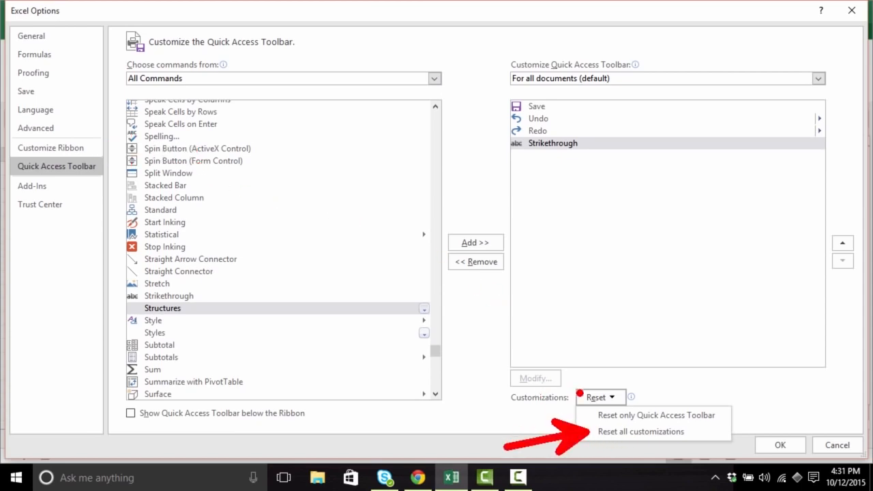
click(580, 393)
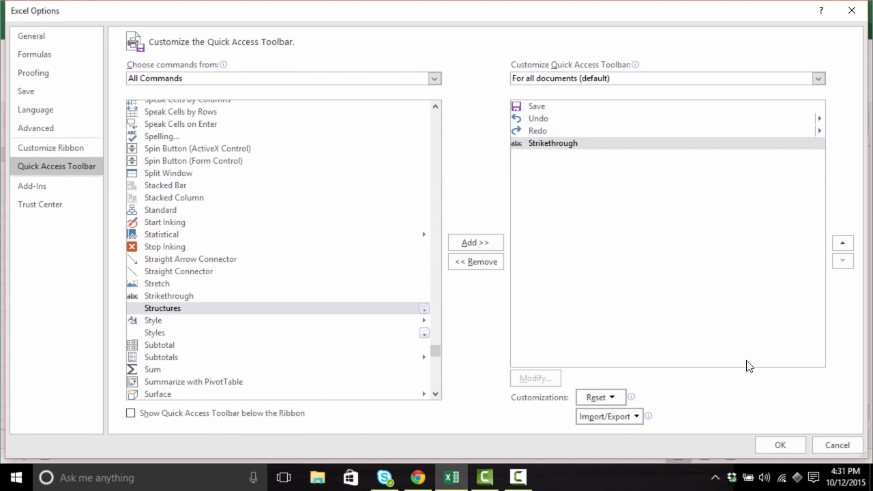
click(768, 445)
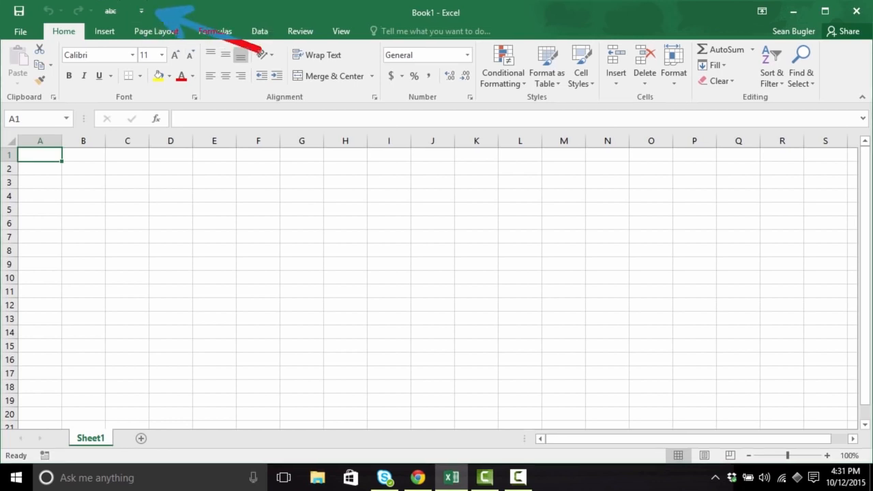
Reopen the full Quick Access Toolbar customization options, examine the All Commands list, and close the options.
click(151, 11)
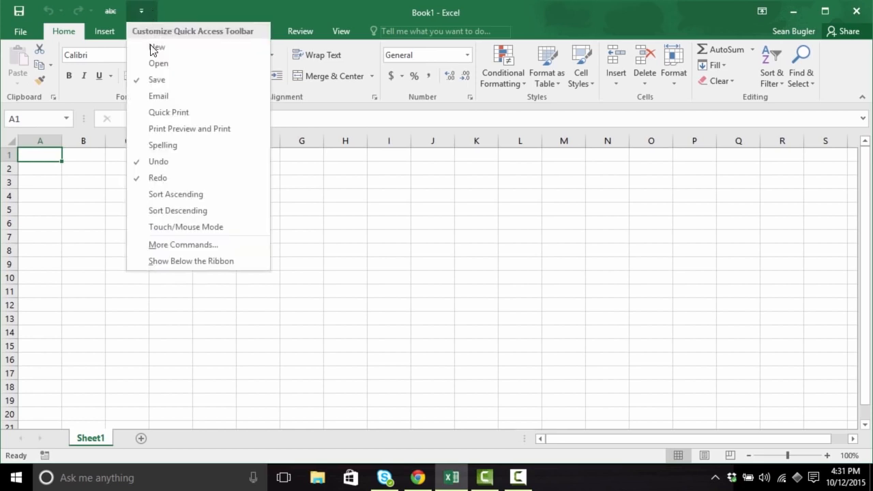
click(254, 245)
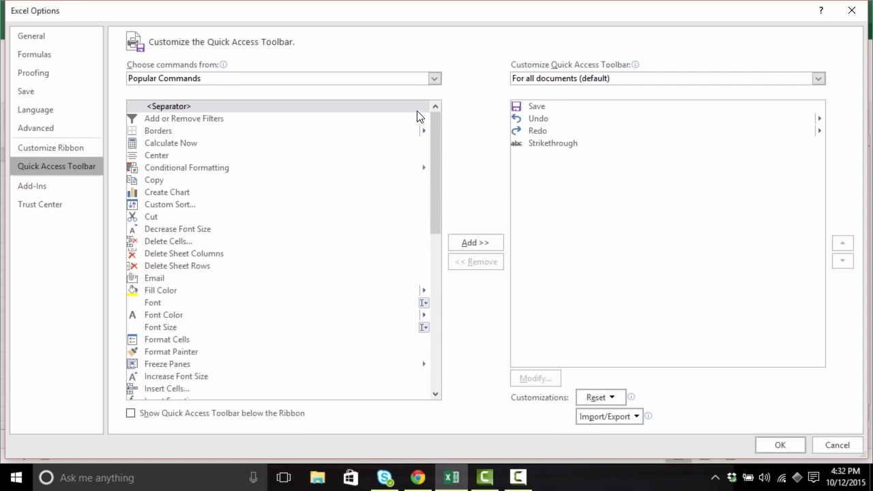
click(434, 79)
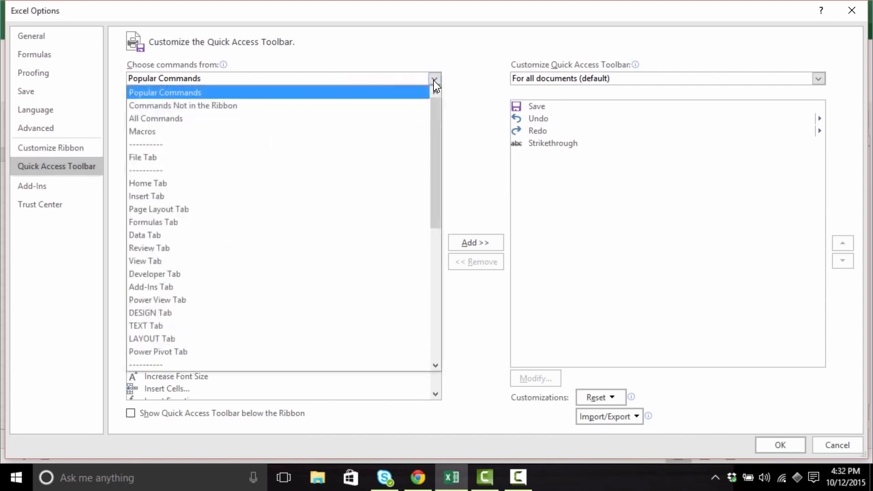
click(239, 118)
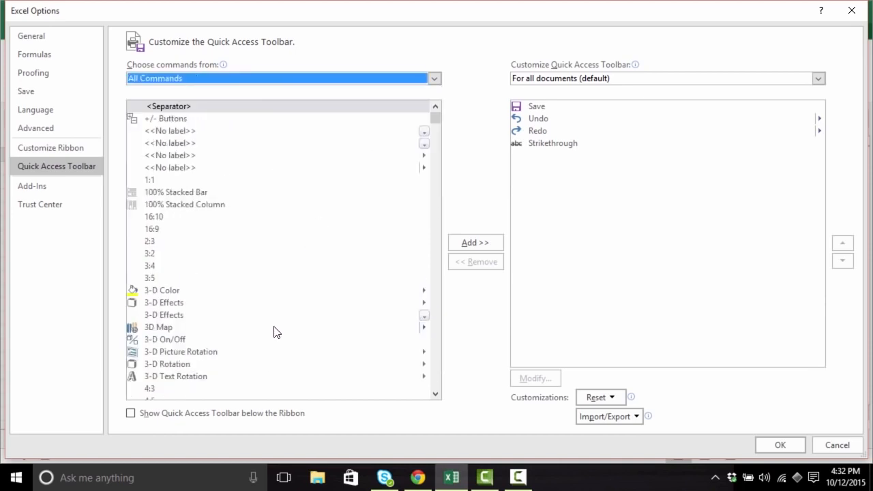
click(234, 217)
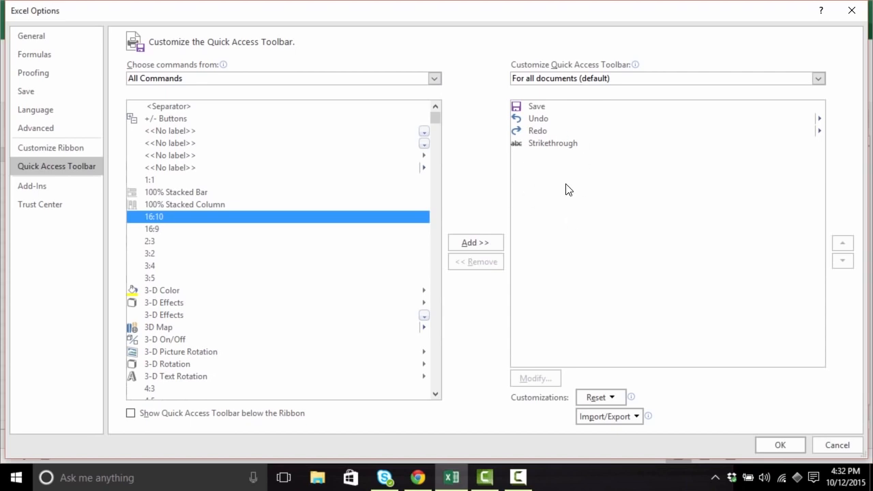
click(771, 447)
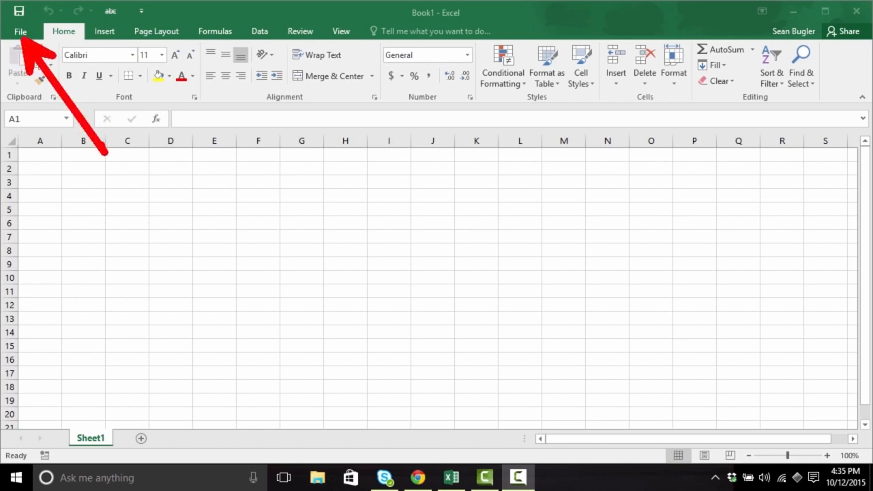
Examine the workbook's Info page in the File view and the templates offered for a new workbook.
click(23, 31)
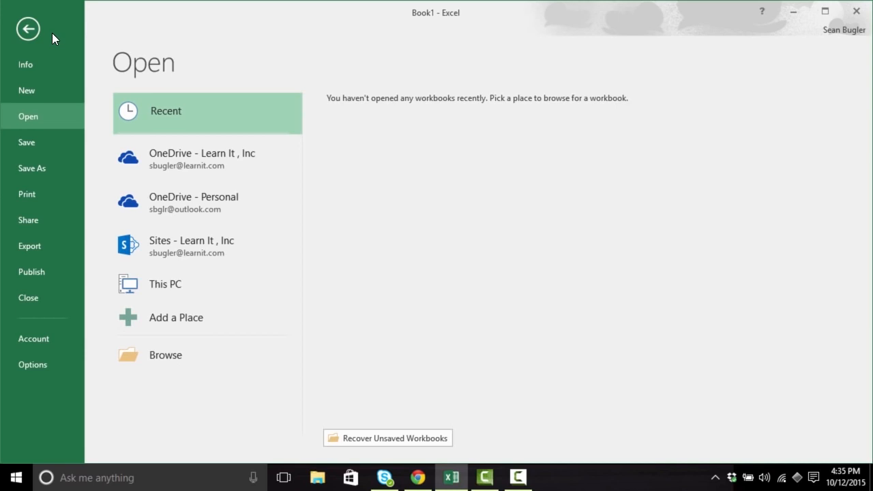
click(63, 63)
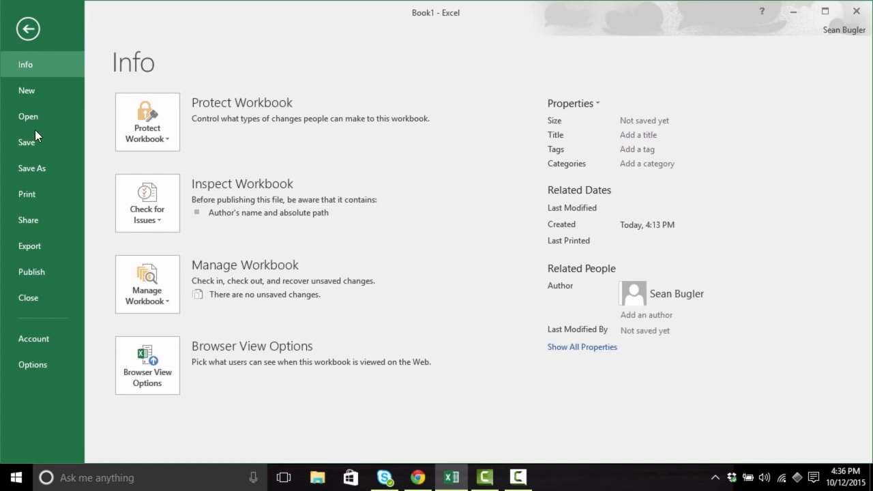
click(54, 88)
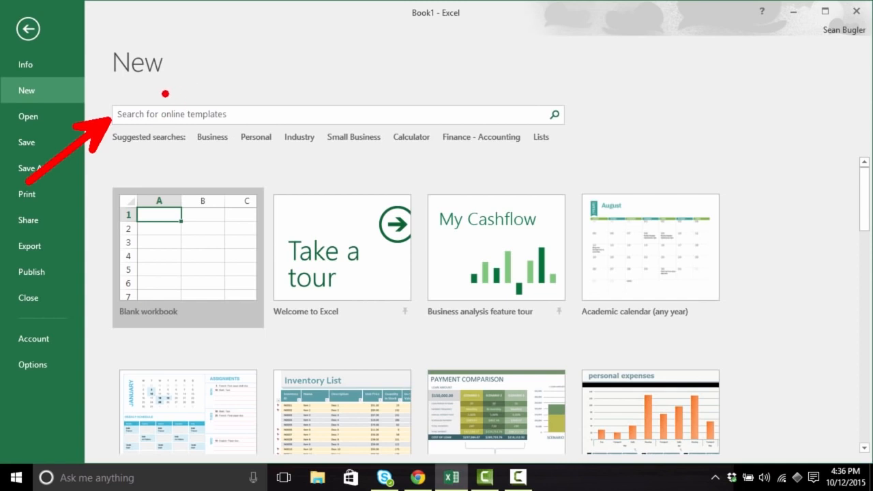
Examine the available locations for opening a workbook, browse the Documents folder, and cancel without opening a file.
click(75, 120)
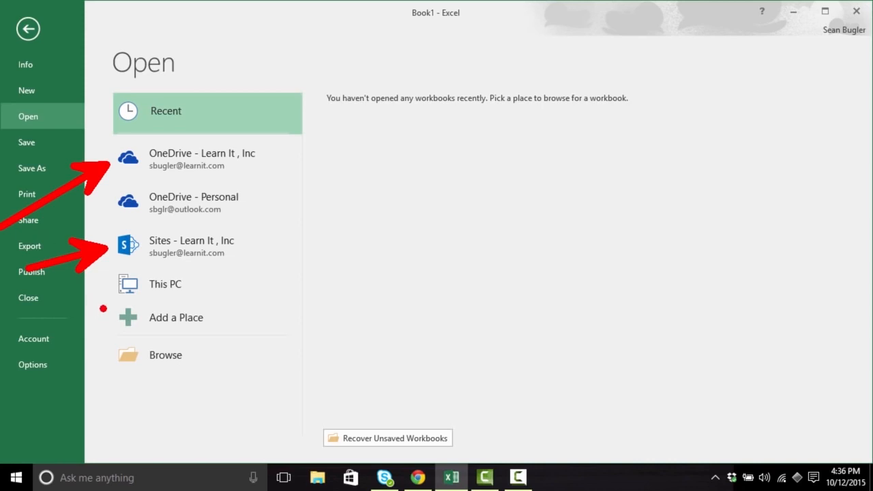
drag(105, 291, 8, 332)
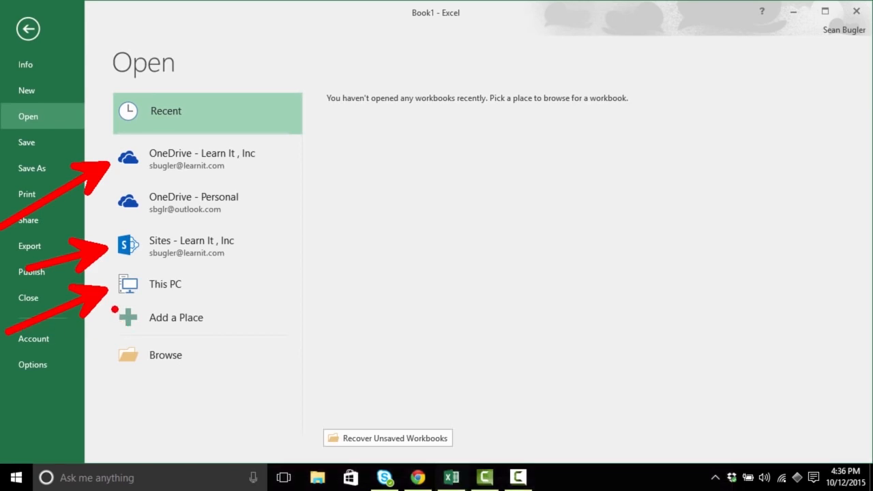
key(Escape)
click(207, 352)
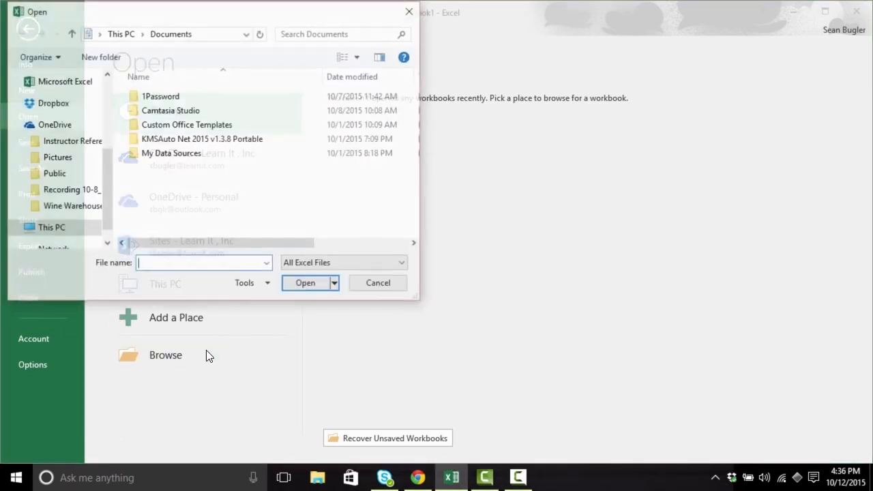
drag(195, 14, 328, 9)
click(378, 285)
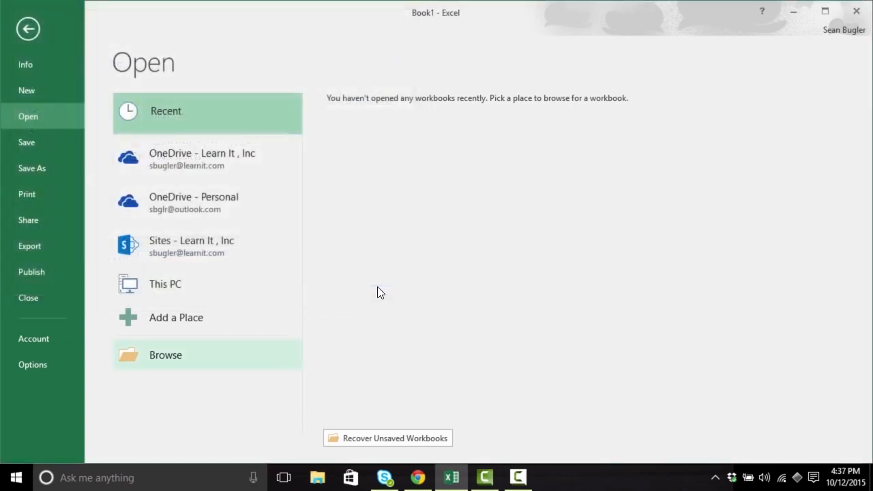
Examine the Save As locations, the print settings, and the sharing options for people, email, presenting online and instant message.
click(55, 144)
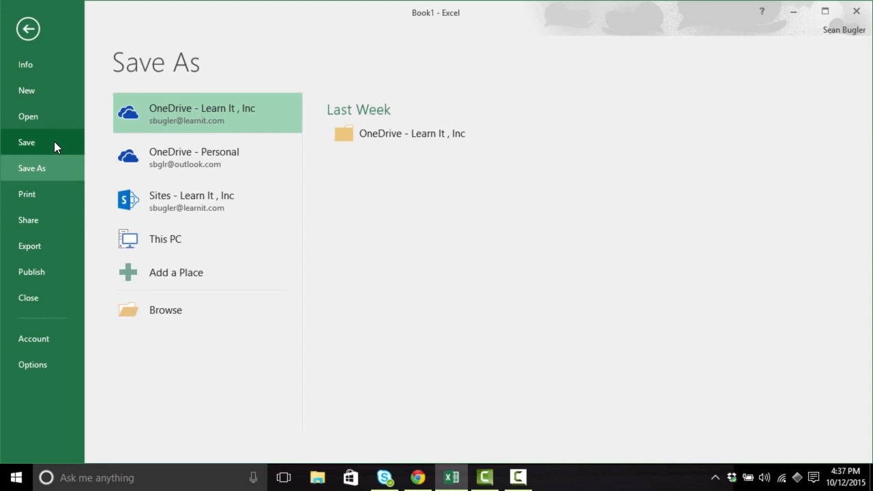
click(55, 202)
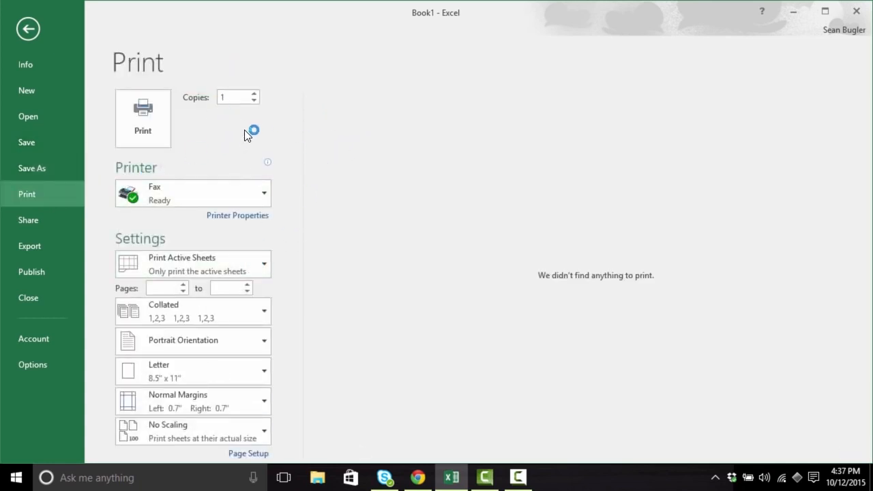
click(55, 216)
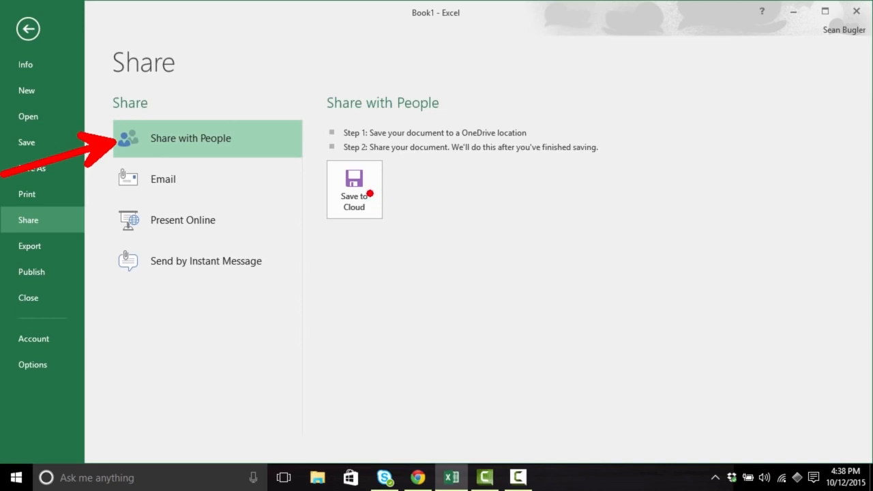
click(225, 182)
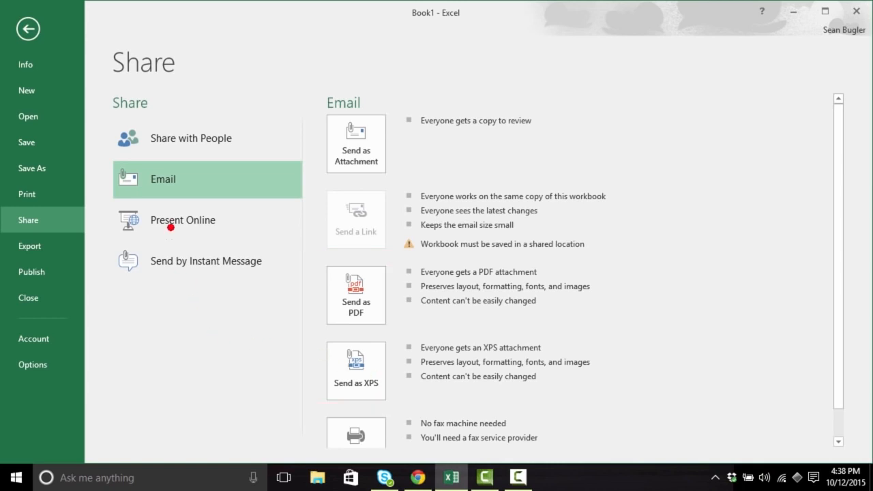
click(269, 231)
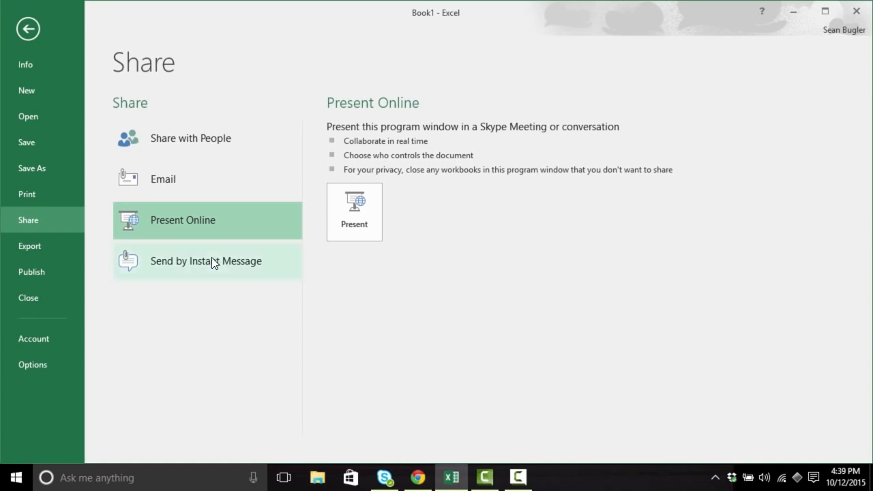
click(278, 273)
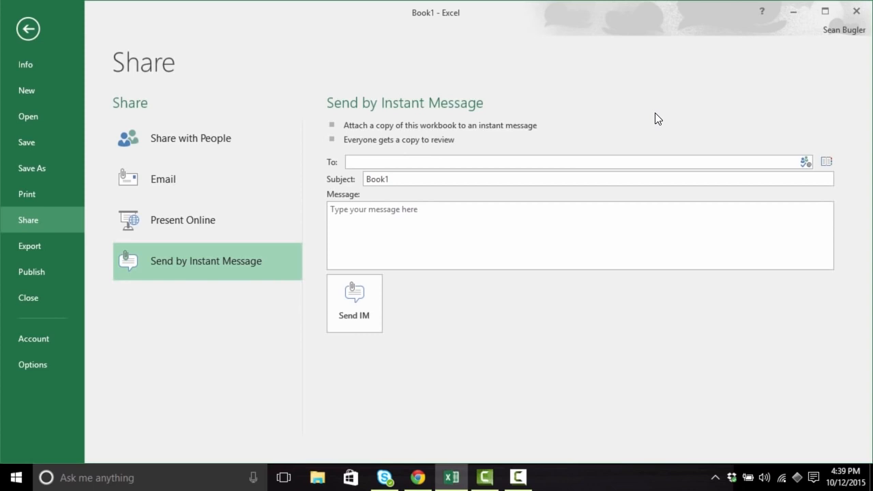
click(453, 164)
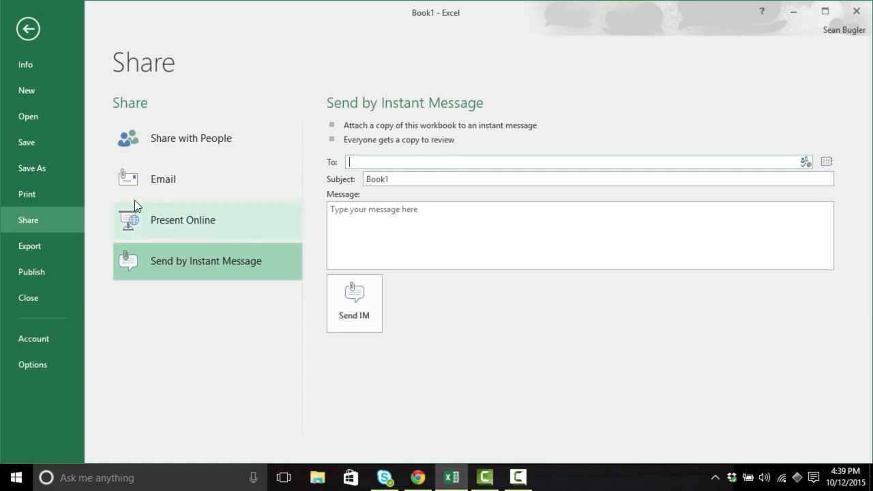
Examine the export options for creating a PDF/XPS document and changing the workbook's file type.
click(56, 253)
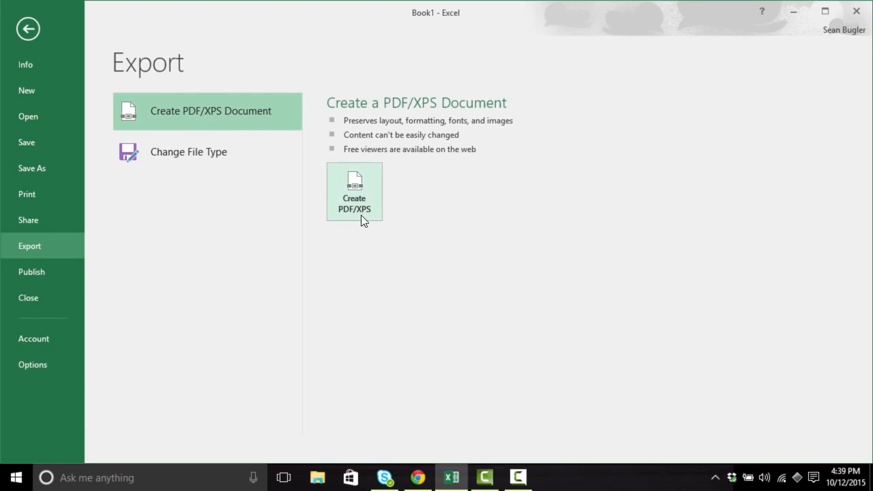
click(260, 154)
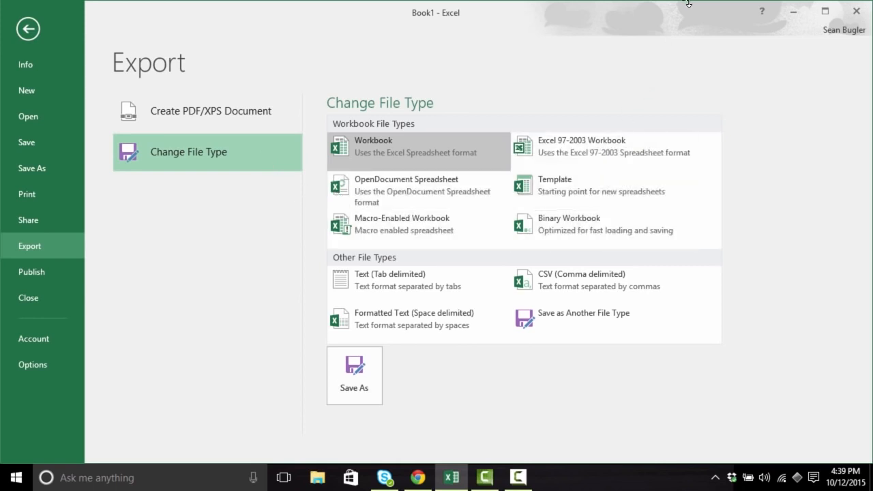
Examine the page for publishing the workbook to Power BI and the Account page with the user and product information.
drag(387, 381, 646, 381)
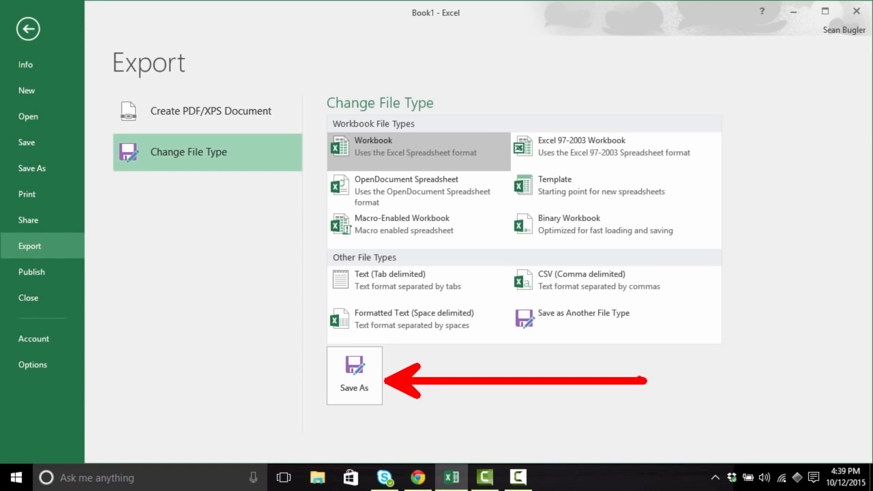
key(Escape)
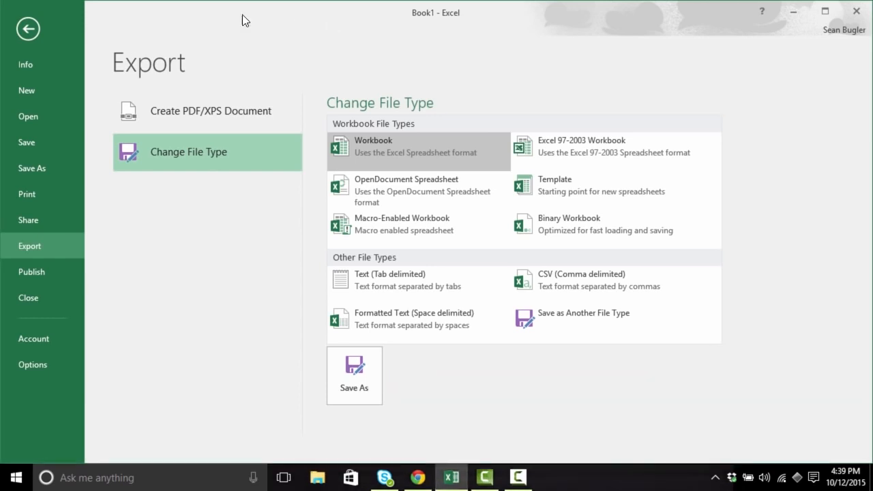
click(70, 266)
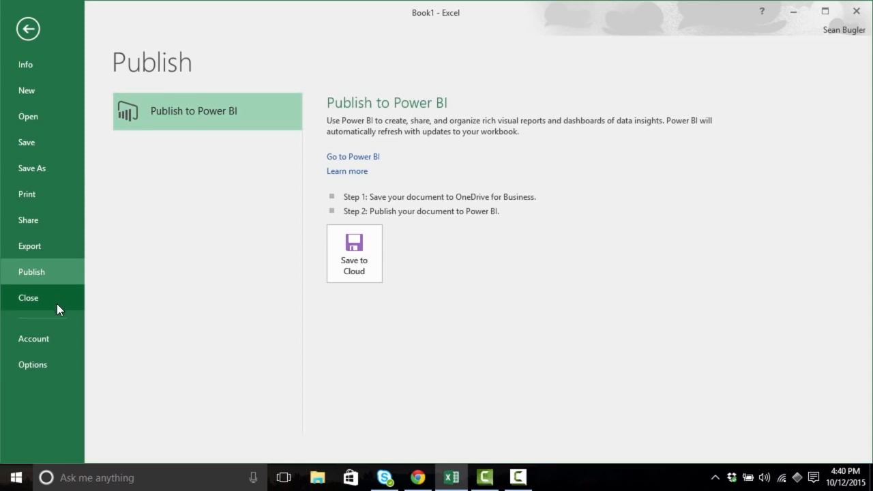
click(55, 342)
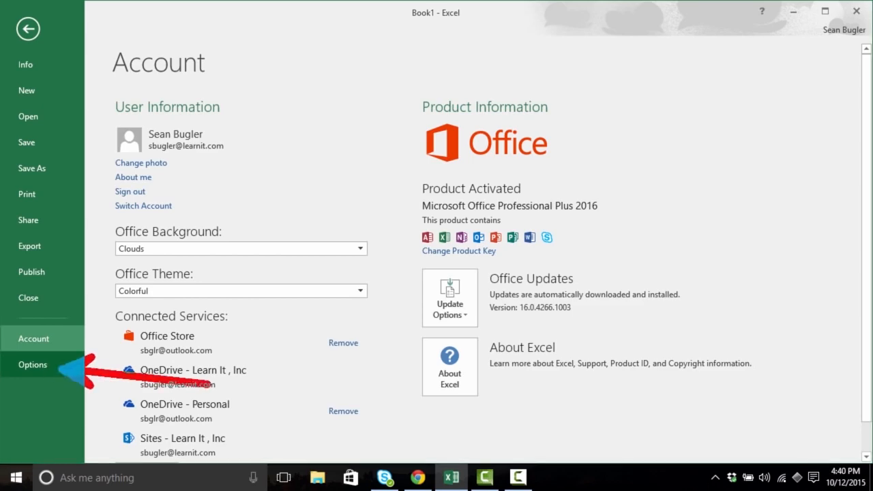
Shrink the Excel Options dialog to uncover the ribbon, and set the Office theme to White in the general options.
click(69, 370)
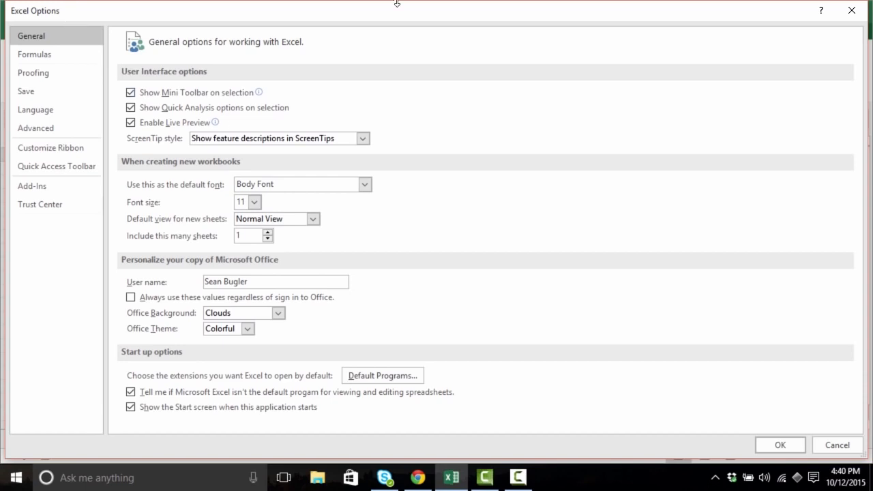
mouse_move(390, 8)
mouse_down()
mouse_move(391, 34)
mouse_move(390, 2)
mouse_up()
drag(135, 339, 26, 387)
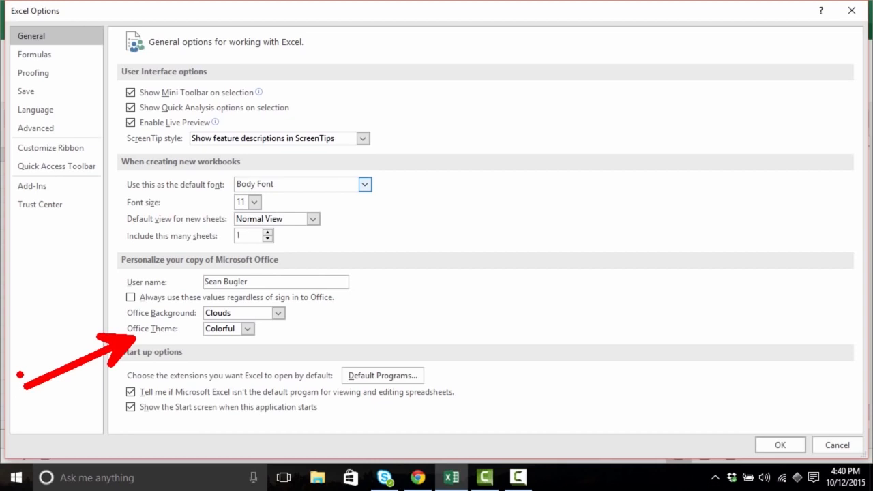
key(Escape)
drag(442, 3, 440, 75)
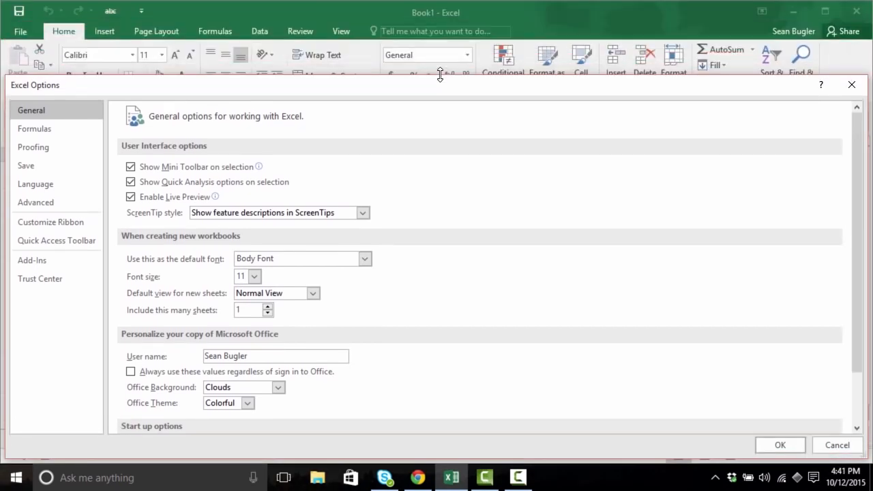
drag(434, 76, 432, 111)
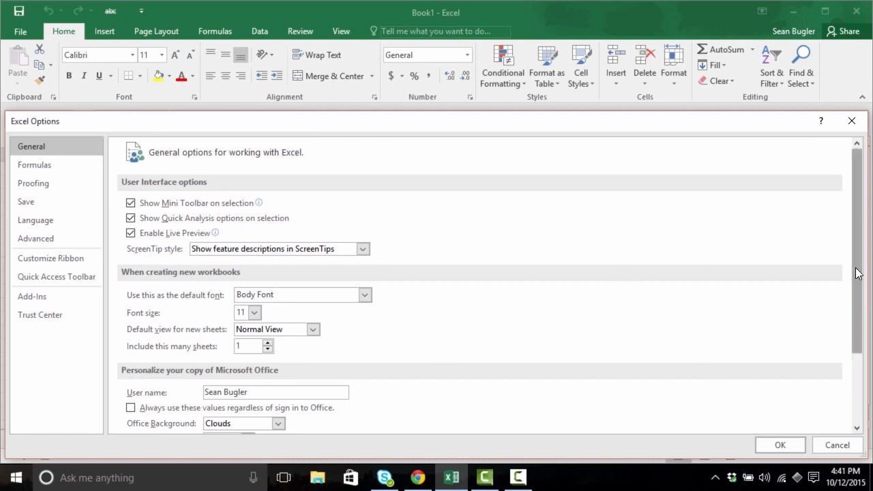
scroll(858, 273, down, 3)
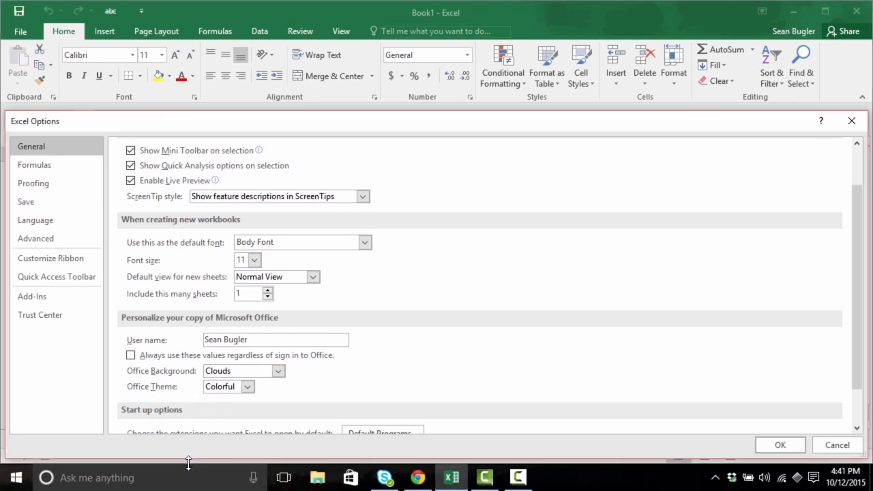
click(247, 386)
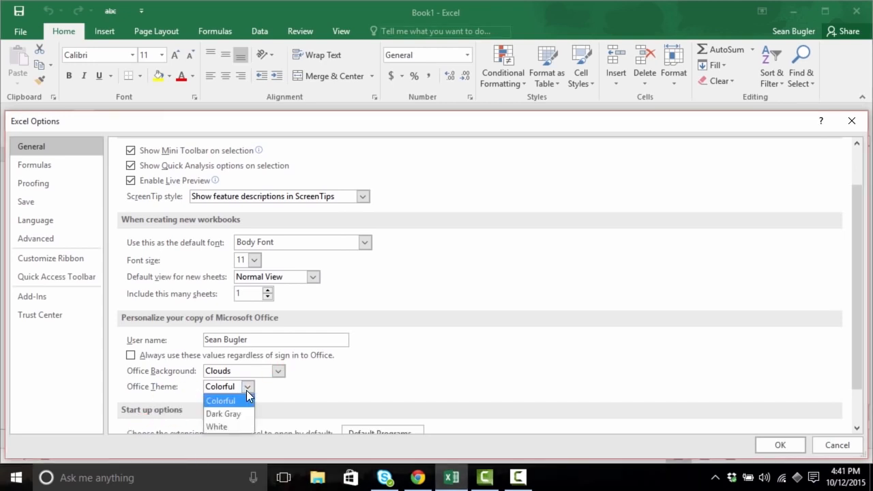
click(226, 426)
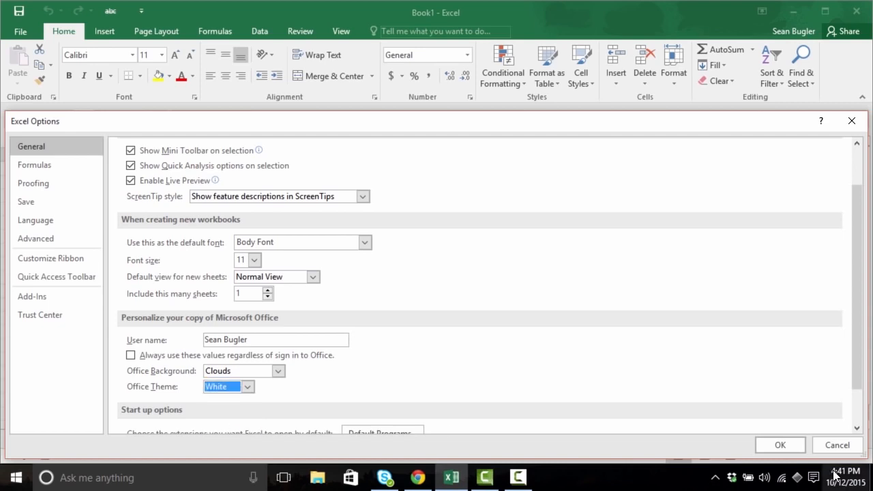
click(782, 446)
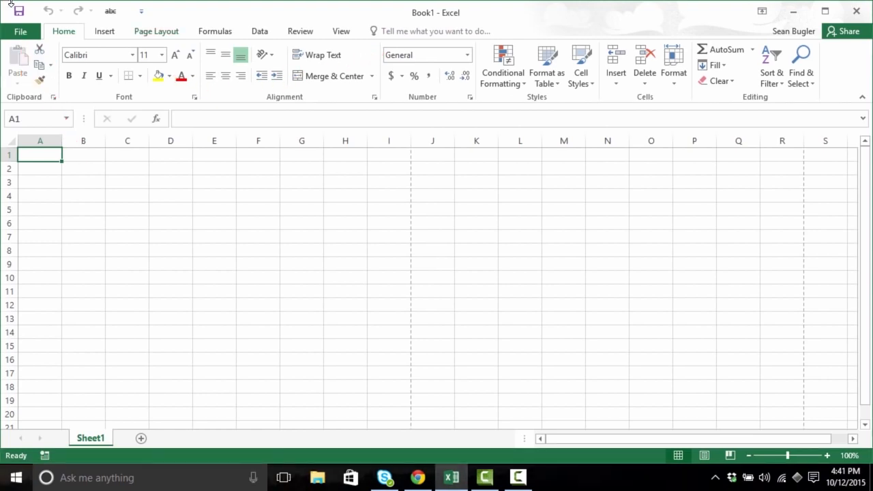
Set the Office theme to Dark Gray in the general Excel options.
click(20, 32)
click(56, 371)
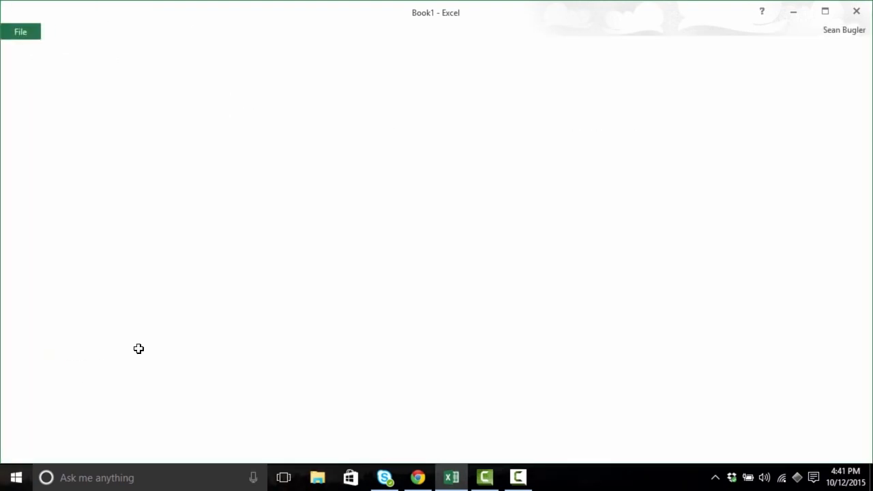
click(246, 328)
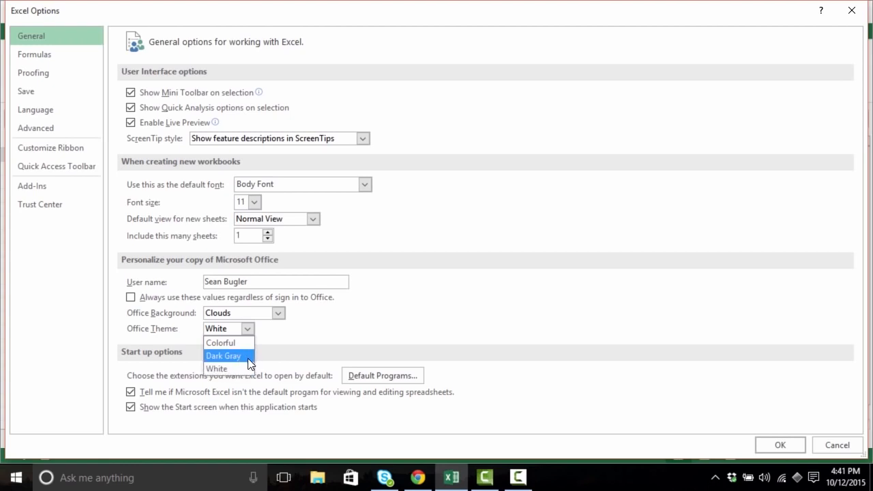
click(247, 356)
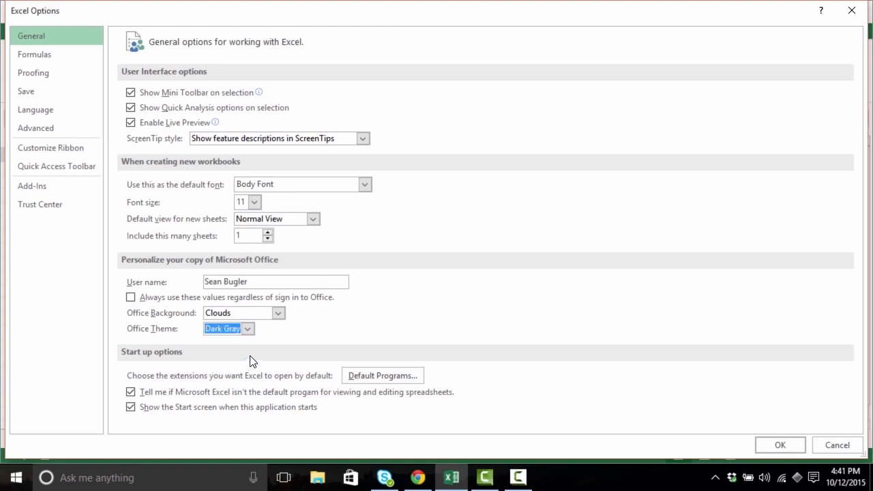
click(780, 445)
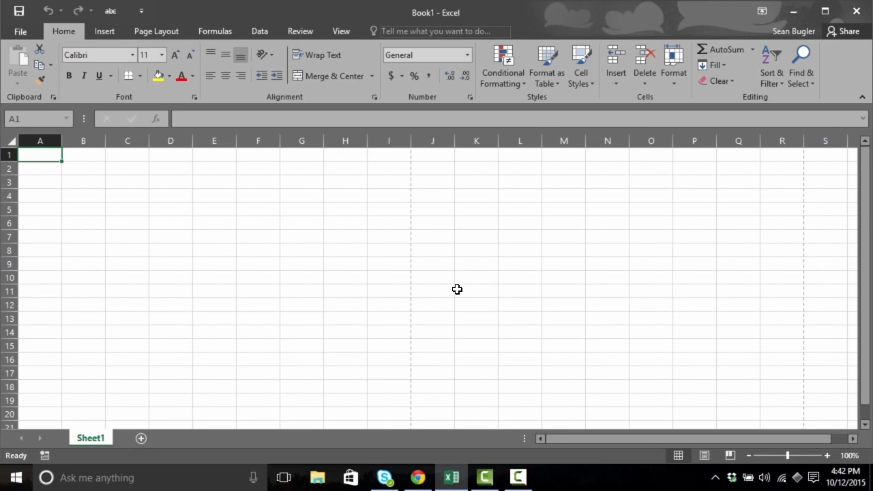
Set the Office theme back to Colorful in the general Excel options.
click(20, 32)
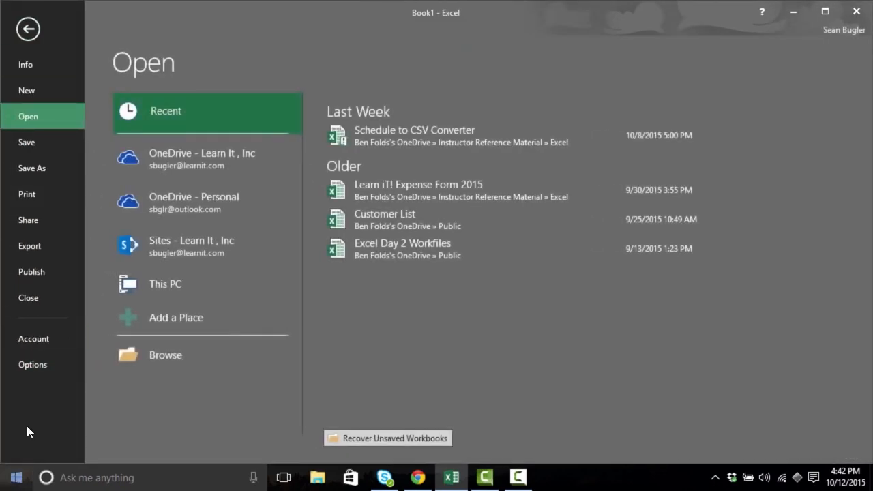
click(33, 370)
click(231, 330)
click(212, 343)
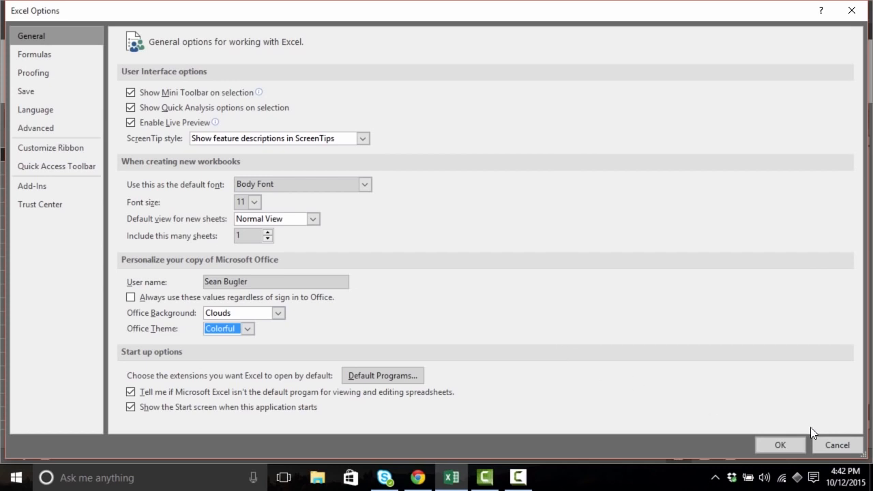
click(779, 445)
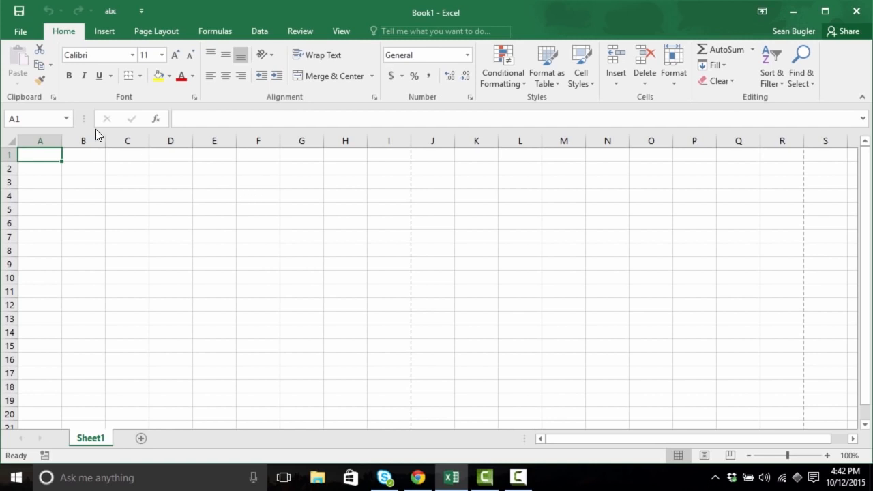
Examine where the Office theme is set in the general options and on the Account page, and return to the worksheet.
click(31, 29)
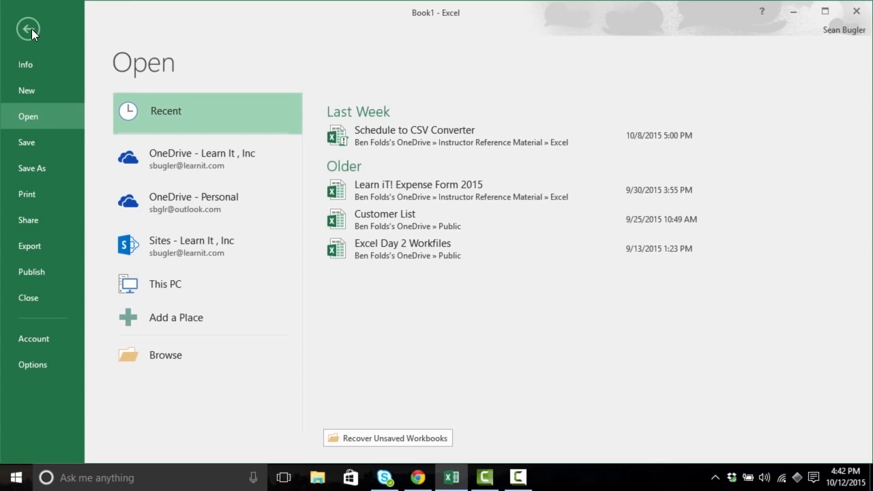
click(66, 370)
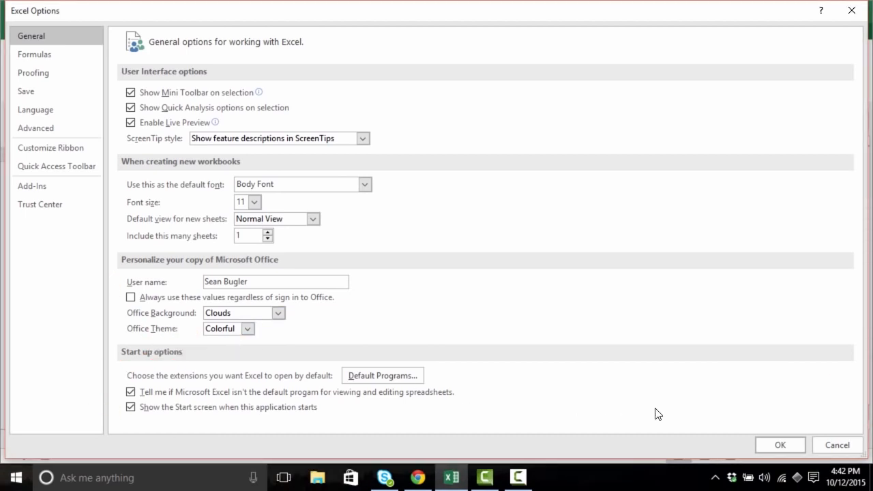
click(835, 445)
click(21, 33)
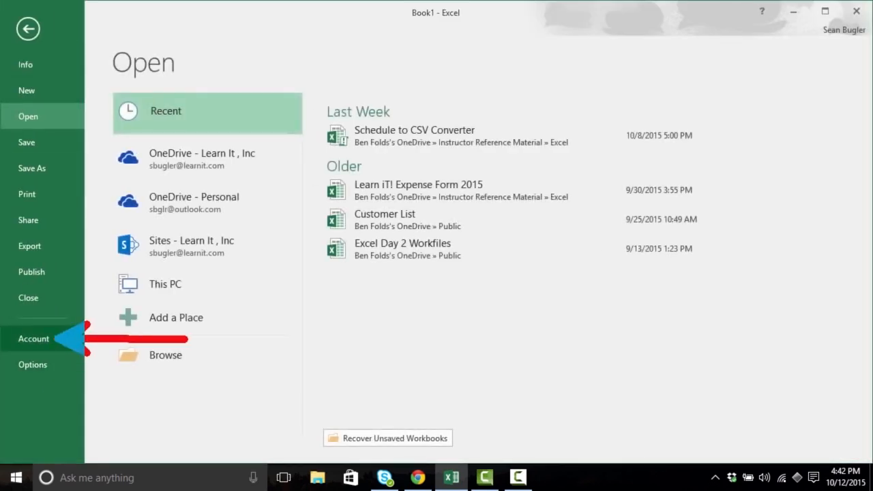
click(54, 332)
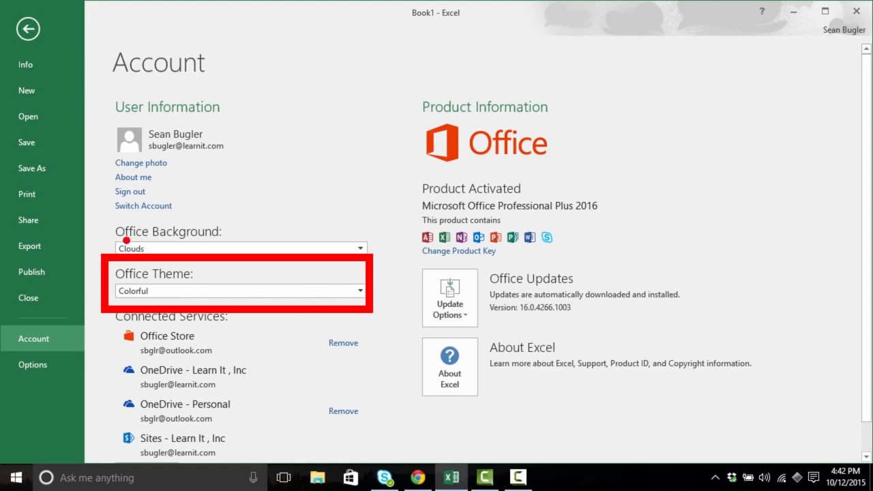
click(27, 30)
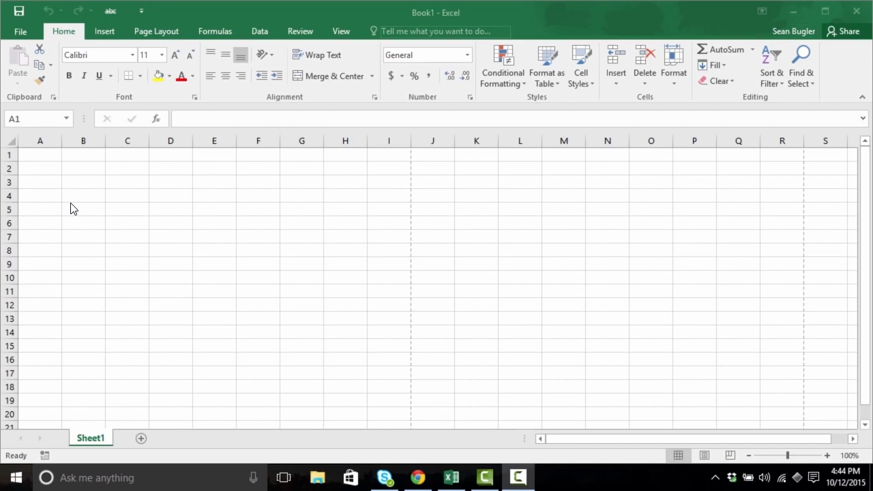
Select cell A1 and move the selection to cell D9 in the empty worksheet.
key(ctrl+shift+d)
mouse_move(89, 99)
mouse_down()
mouse_move(1, 137)
mouse_move(68, 183)
mouse_move(89, 256)
mouse_up()
click(35, 159)
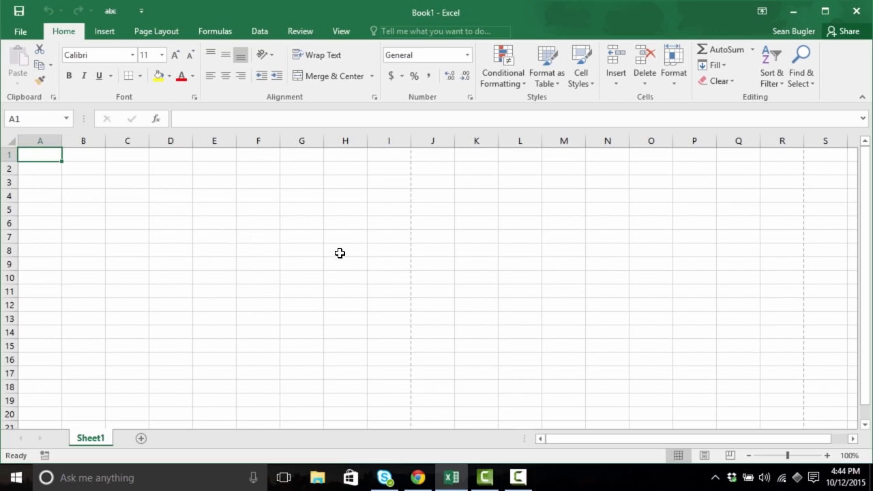
click(175, 269)
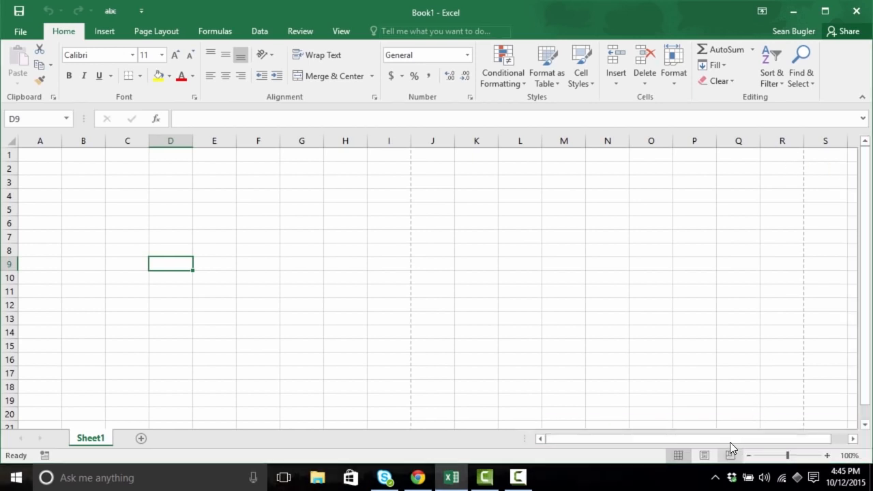
Scroll the worksheet down and back up to row 1, and sideways and back to column A.
drag(730, 440, 866, 214)
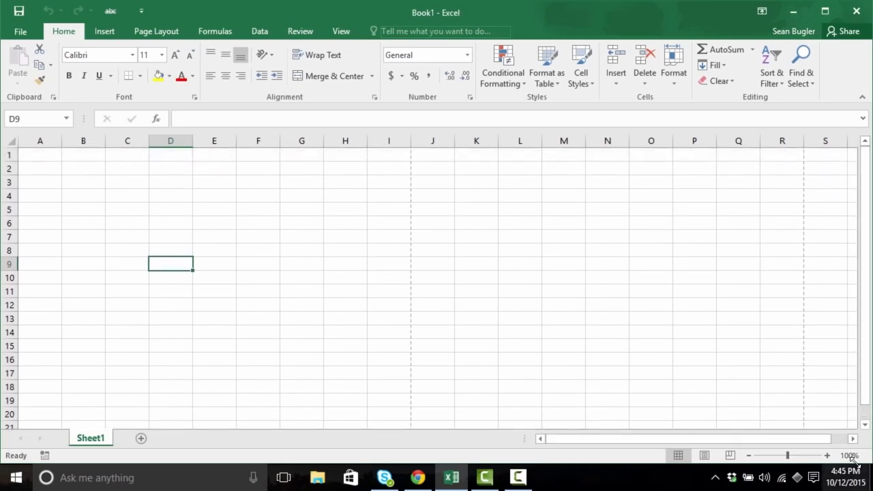
drag(865, 426, 867, 431)
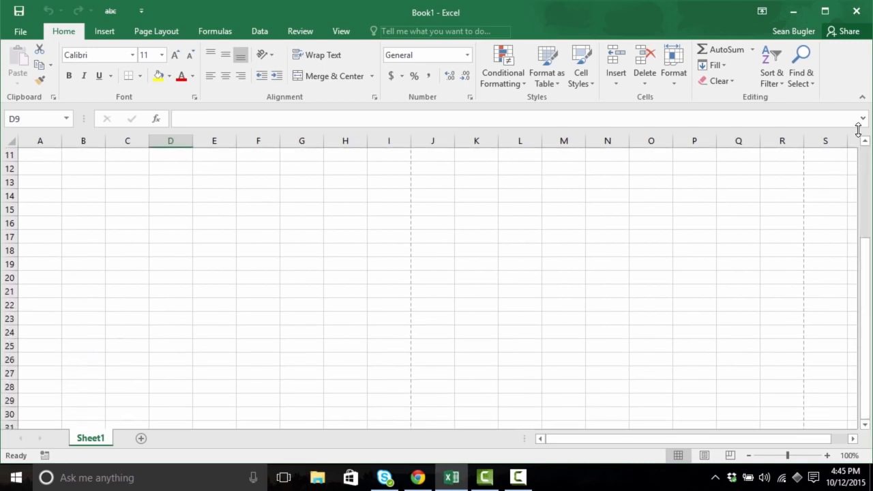
drag(869, 146, 869, 146)
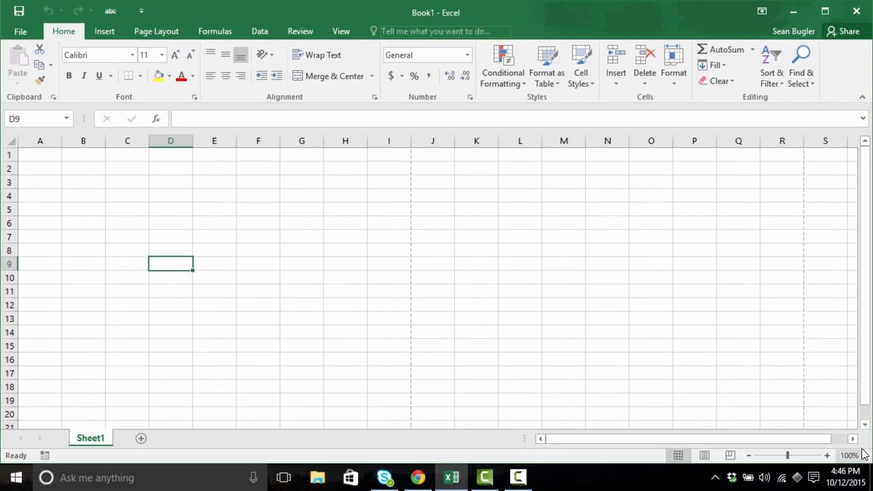
drag(853, 439, 853, 439)
drag(541, 437, 541, 436)
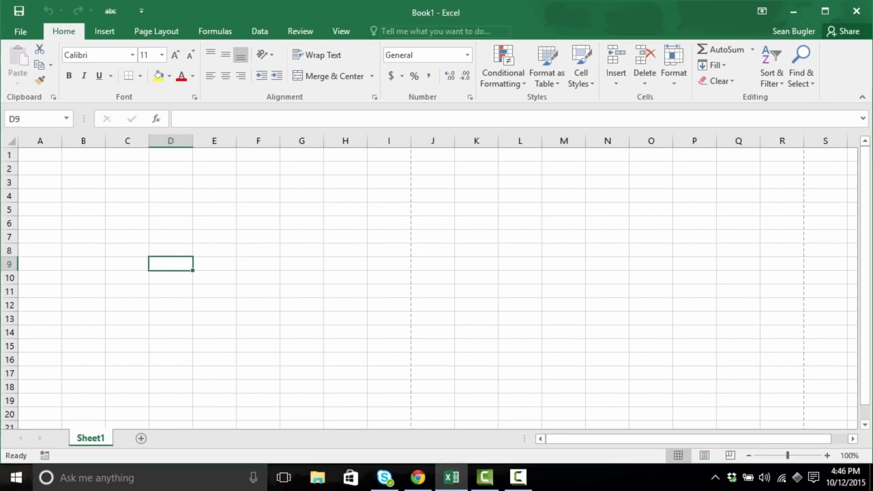
Set the ribbon to auto-hide, and reveal it temporarily over the worksheet twice, hiding it again in between.
click(758, 15)
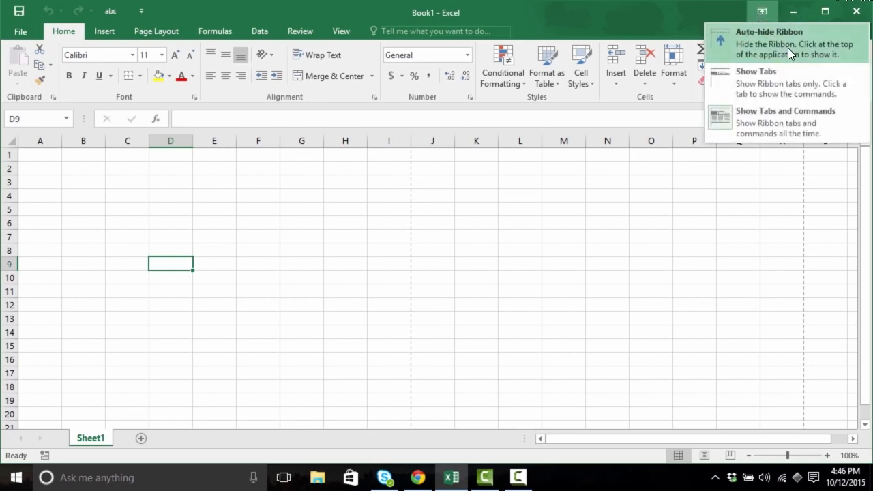
click(788, 48)
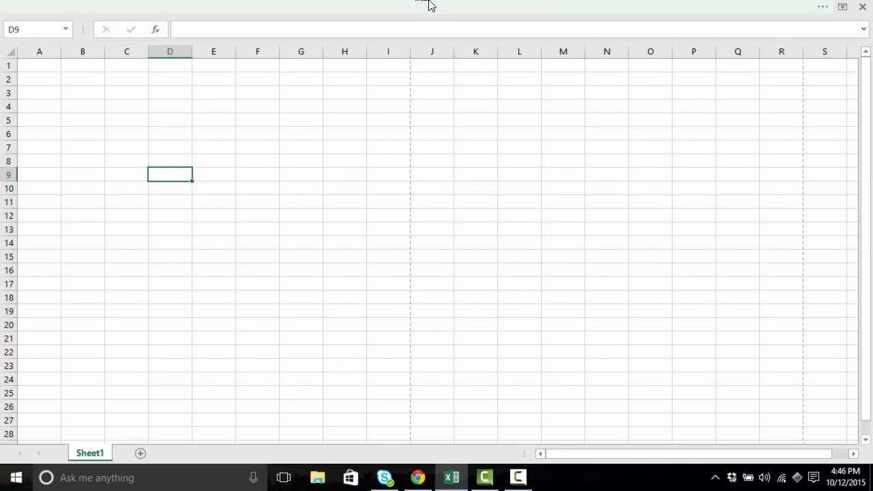
click(549, 10)
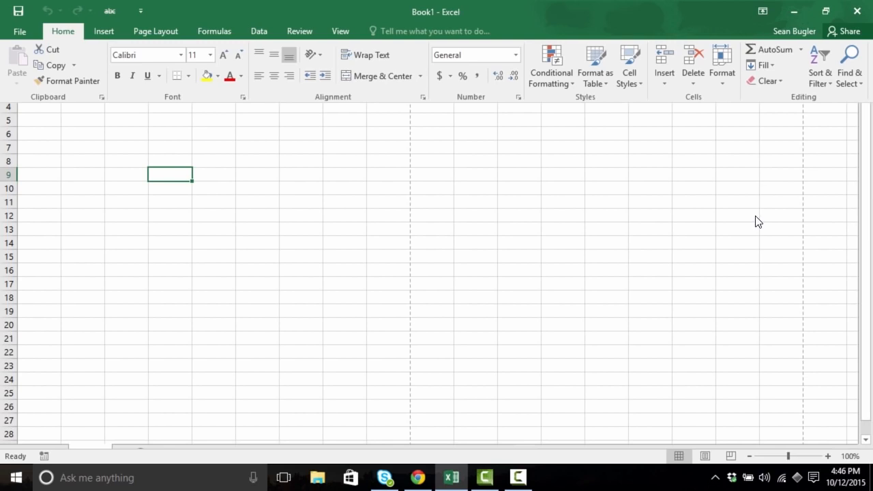
click(715, 190)
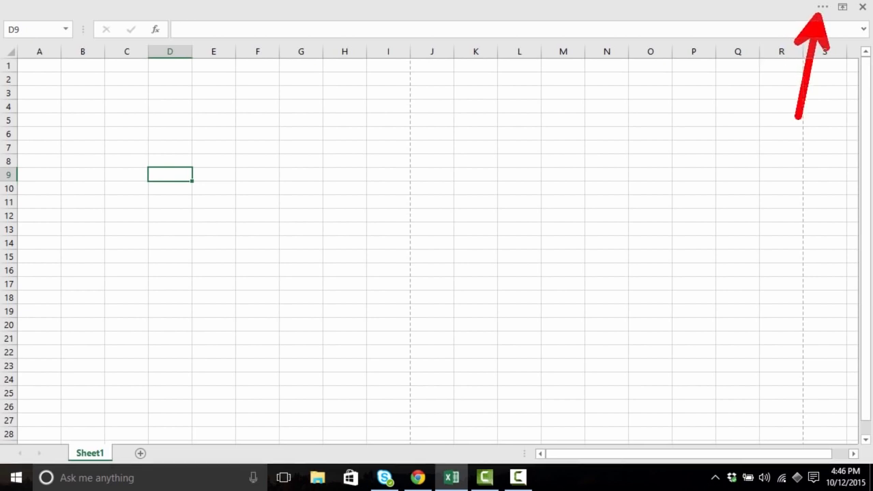
click(819, 7)
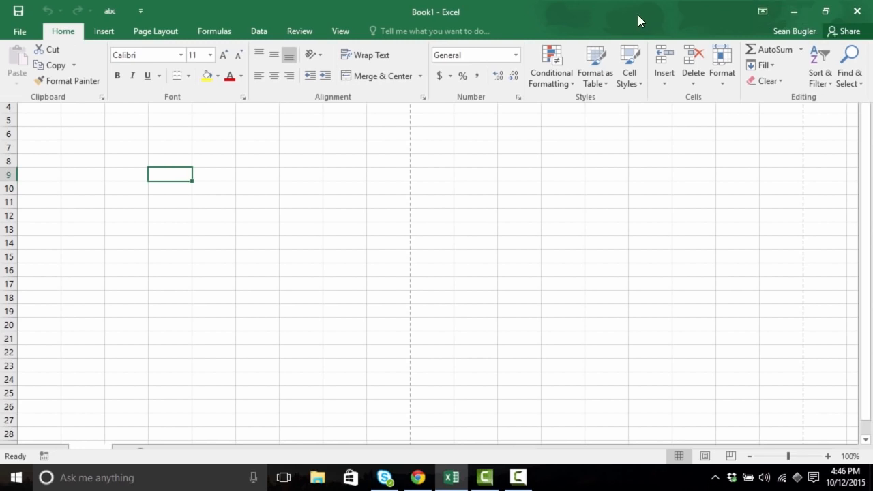
Set the ribbon display to Show Tabs and Commands so it stays fully shown.
click(762, 13)
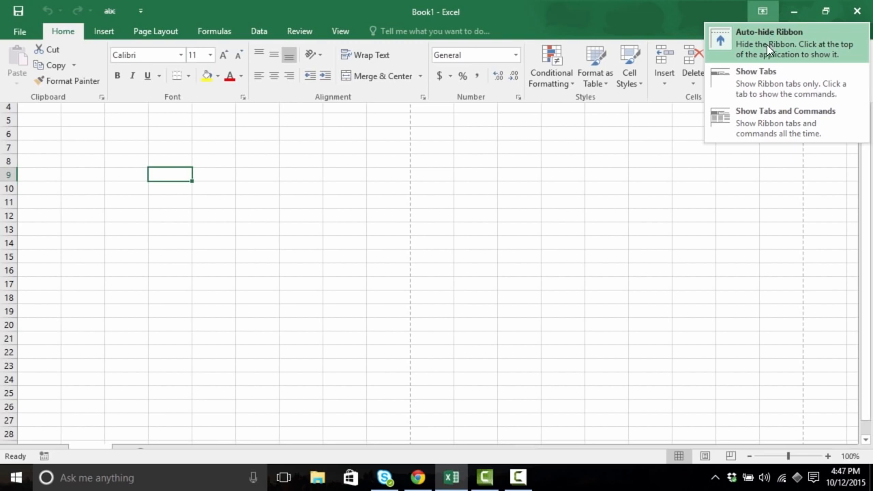
click(829, 122)
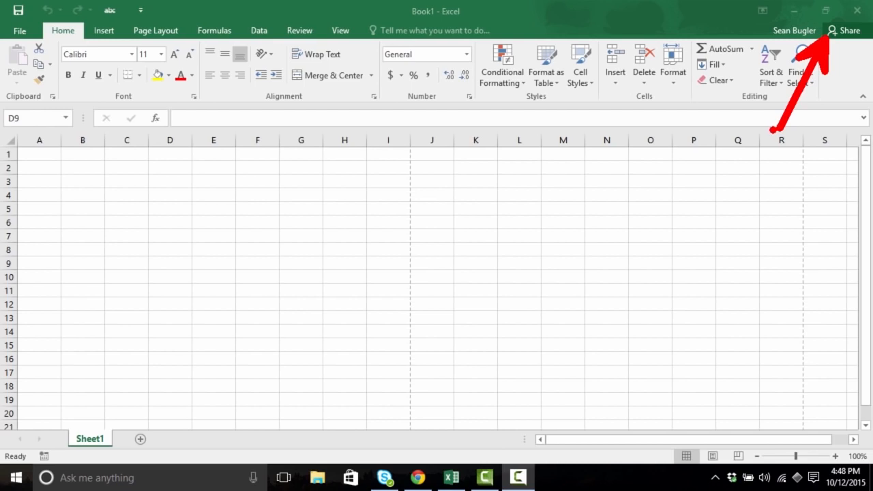
Start sharing the workbook and save it to the OneDrive - Learn It, Inc Documents folder as Excel2016Training.
click(849, 34)
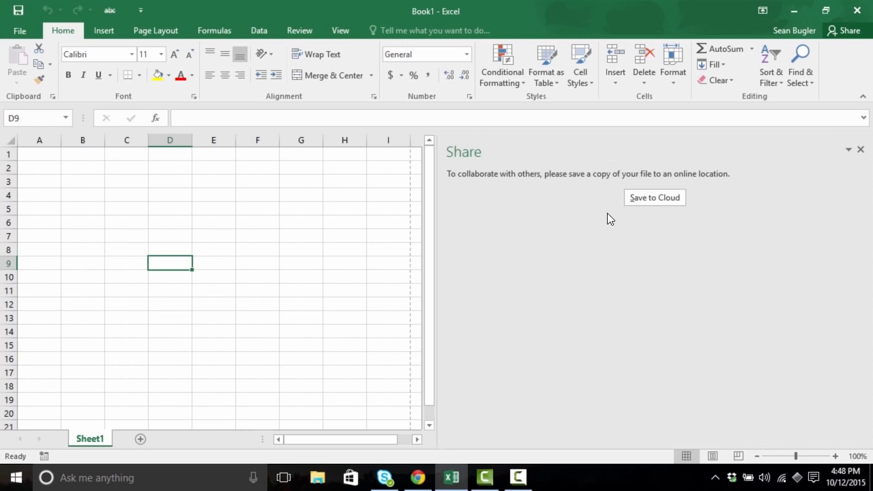
click(642, 201)
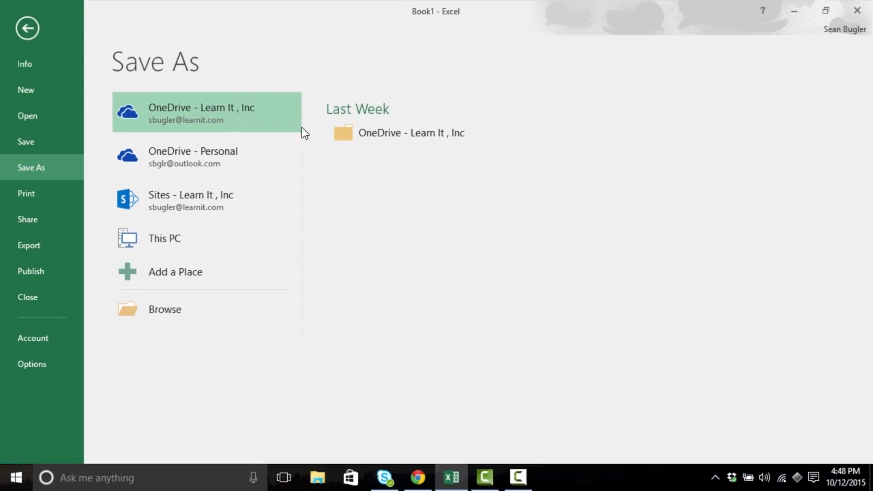
click(344, 140)
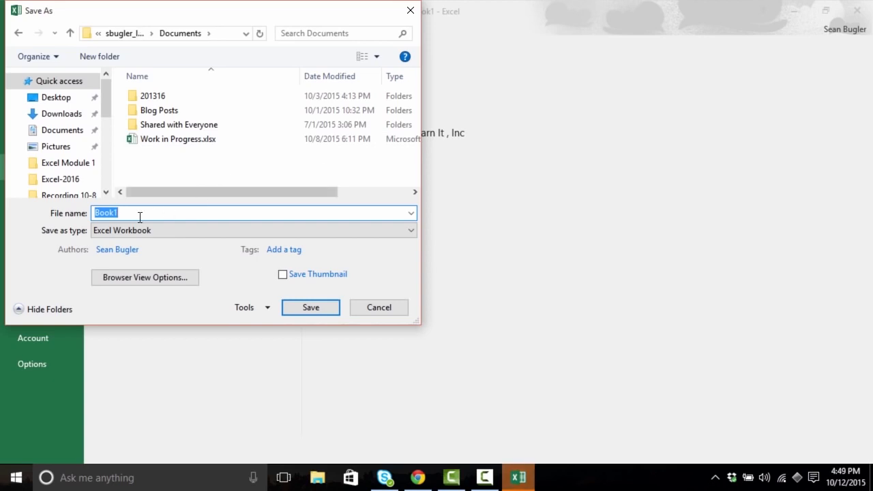
text(Excel2016Training)
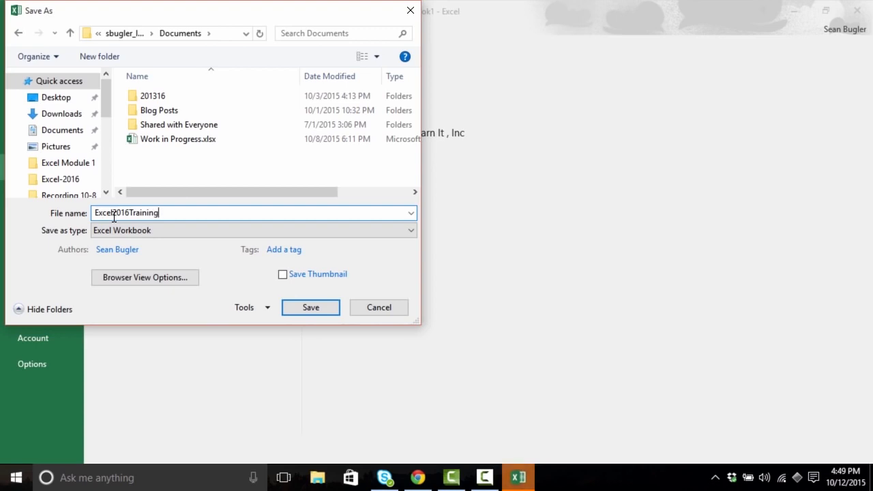
click(307, 307)
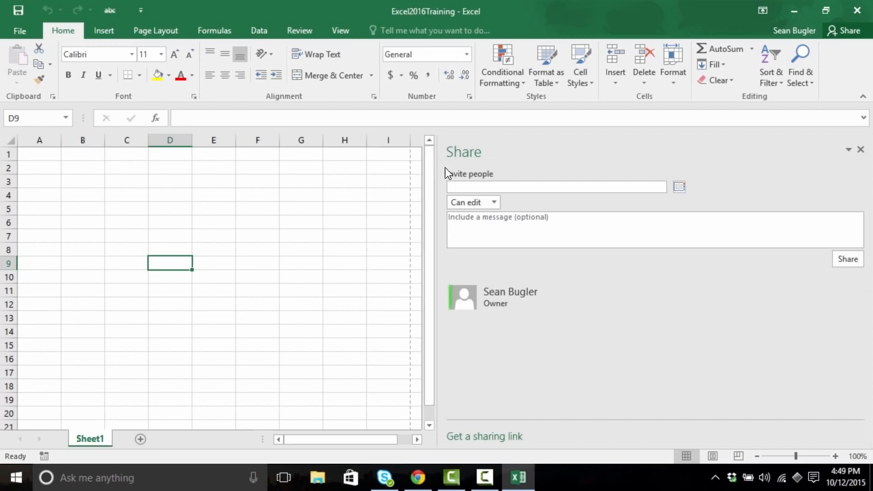
Draft a sharing invitation with Can view permission and the message "Help! I have no idea what I'm doing!", and close it without sending.
click(471, 186)
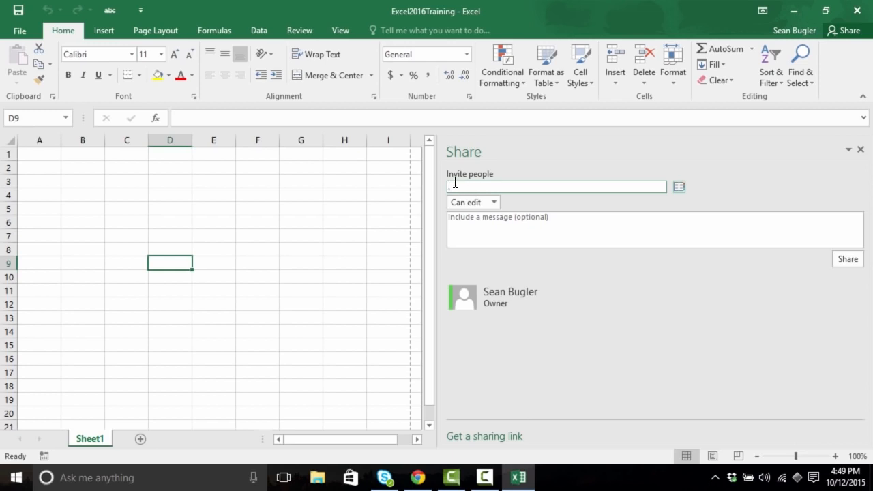
click(454, 185)
click(495, 202)
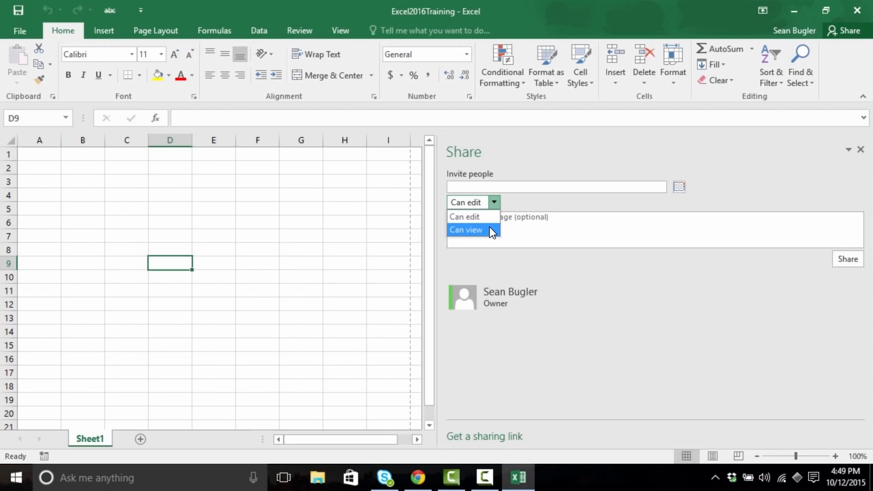
click(489, 230)
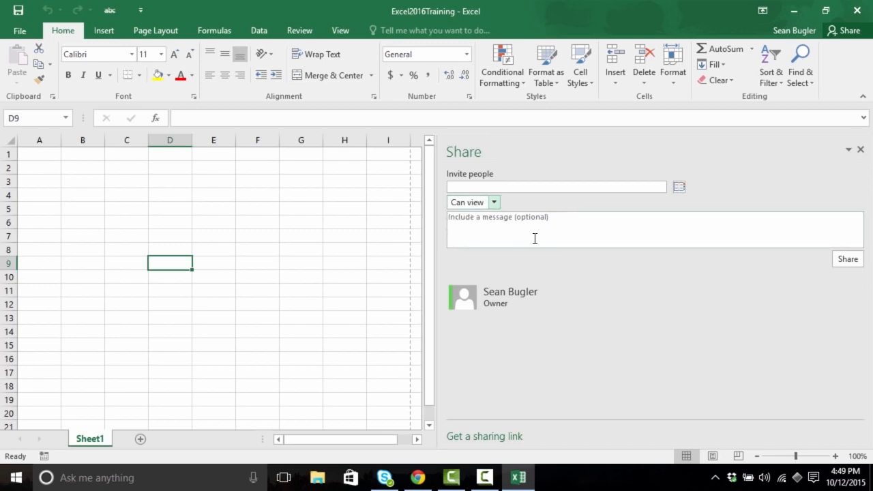
click(506, 238)
text(Help!)
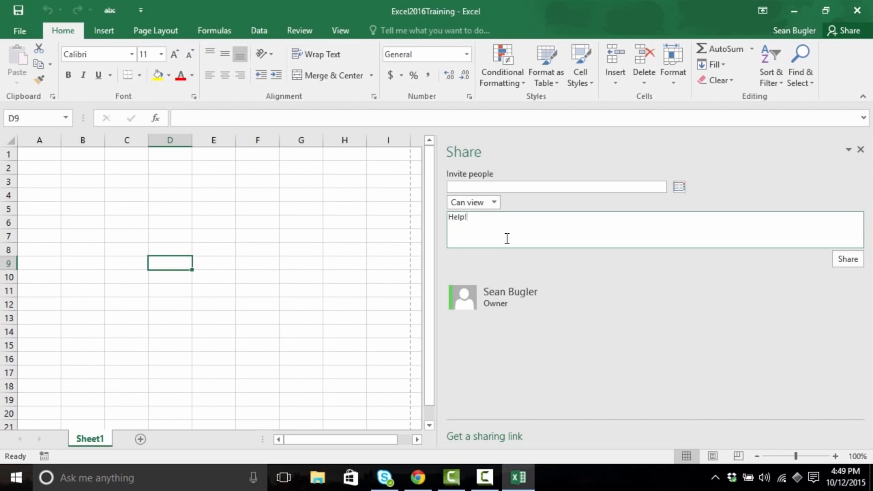
text(I have no idea what I'm doing!)
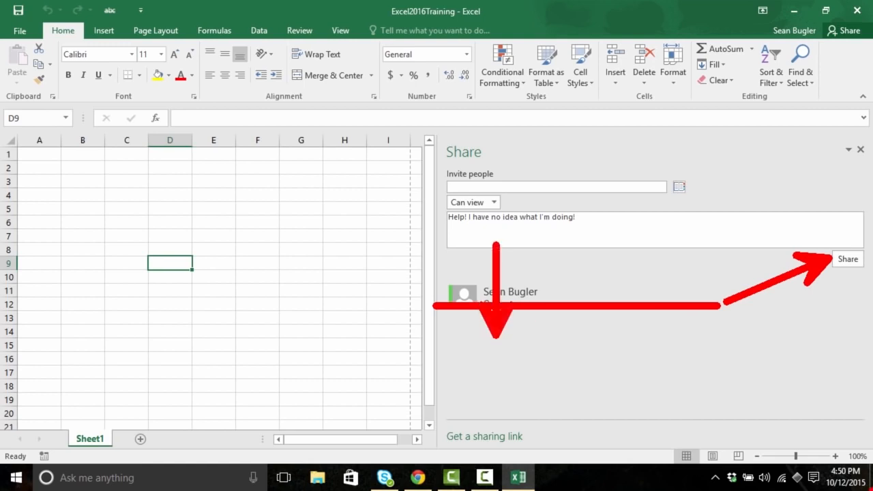
click(861, 149)
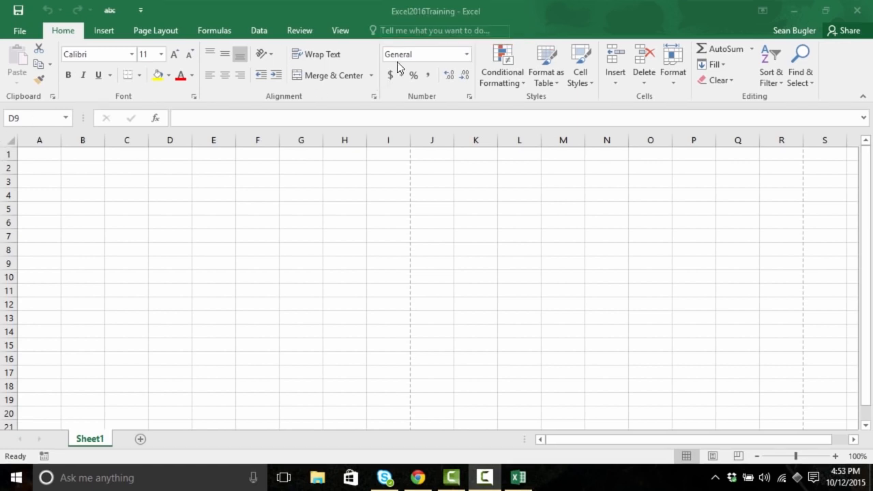
click(409, 32)
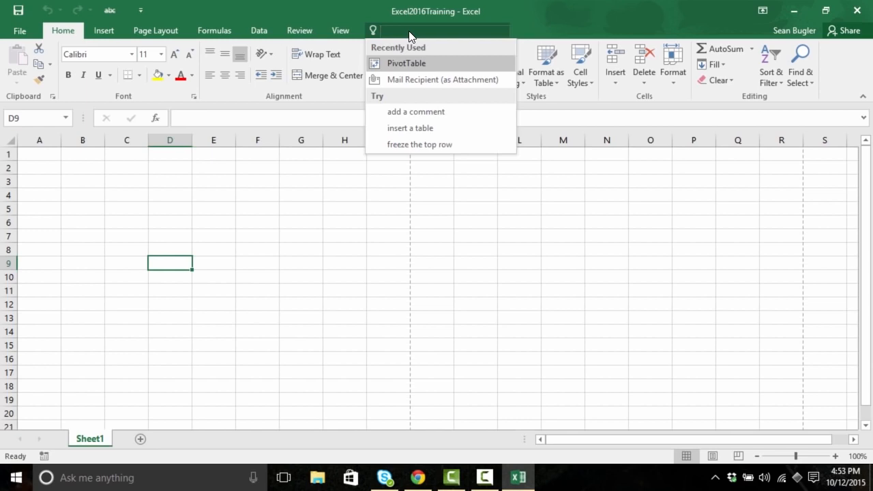
text(how do)
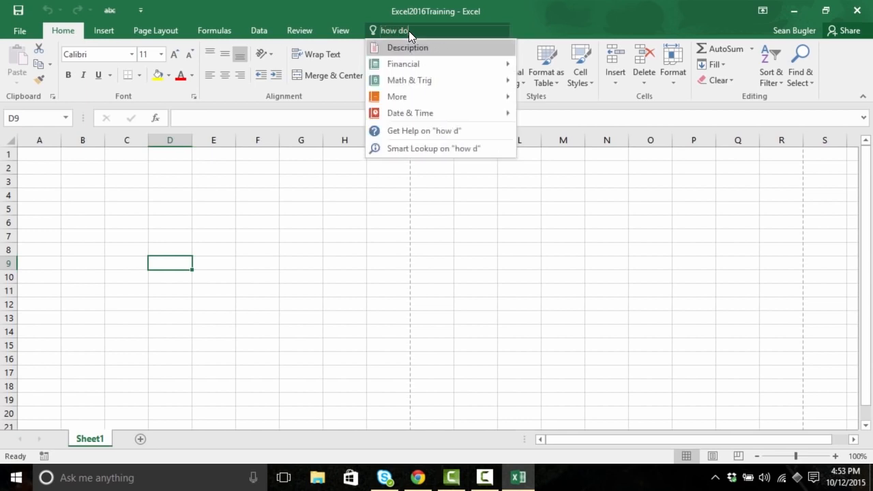
text( i insert a)
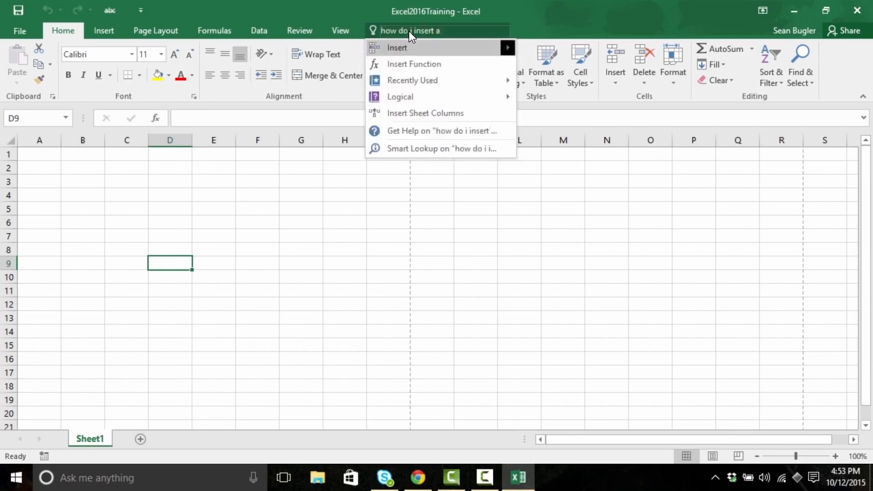
text( column?)
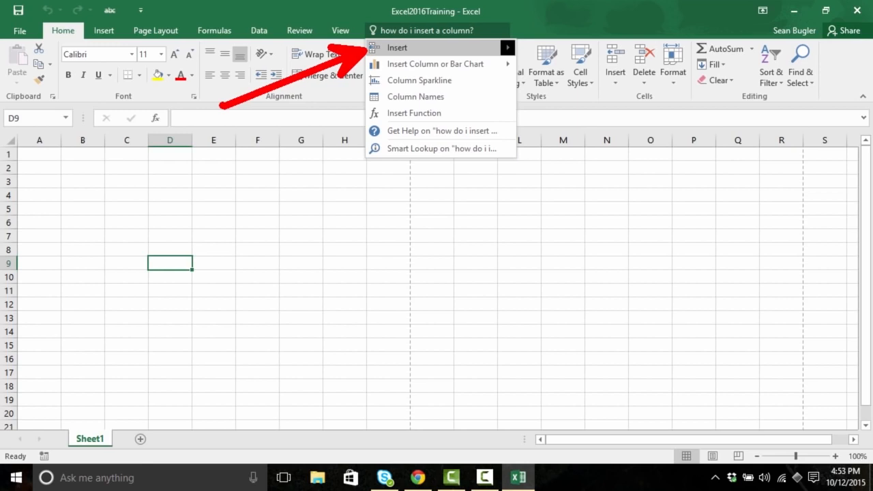
key(Escape)
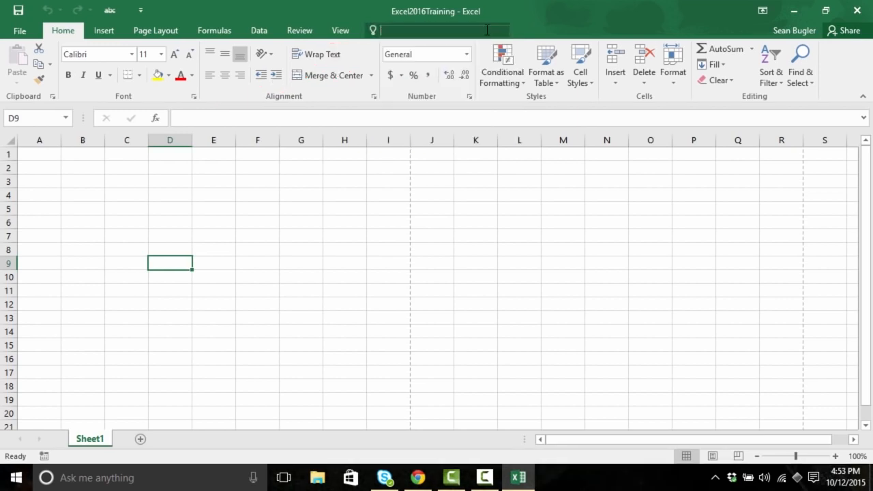
Ask Tell Me "how do I insert a column?" and use its Insert Sheet Columns suggestion to insert a column at D9.
click(487, 33)
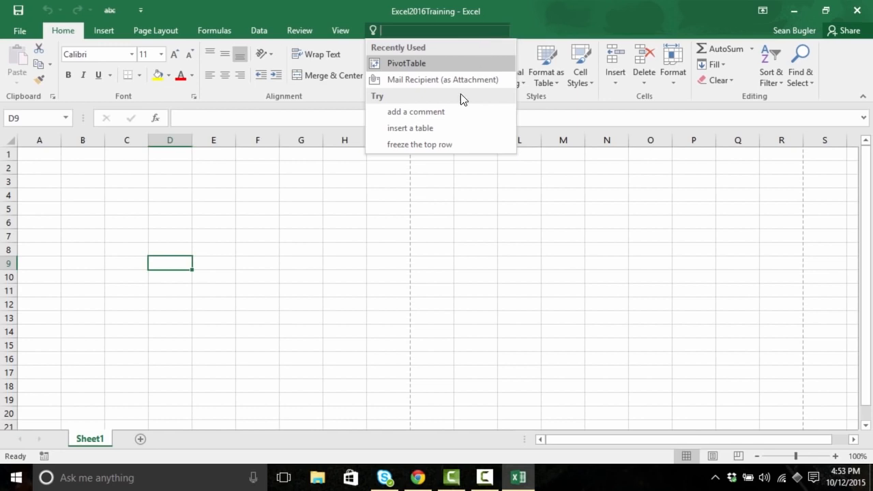
text(how )
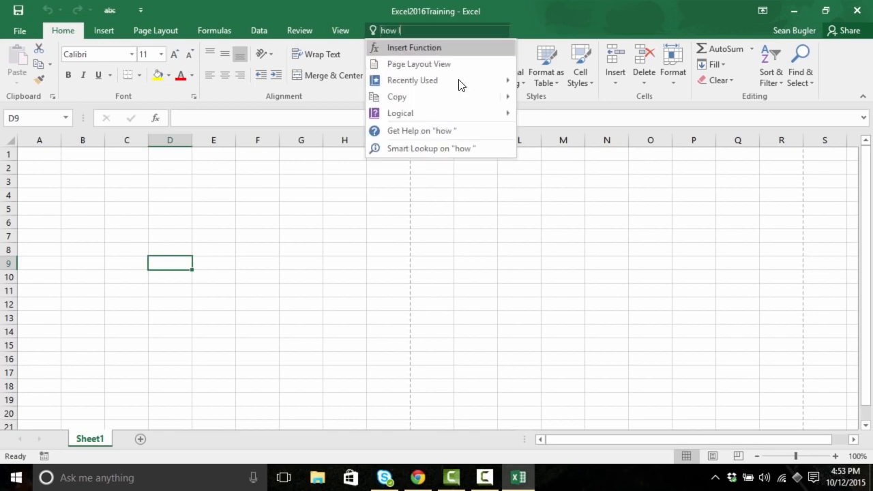
text(do I insert a column?)
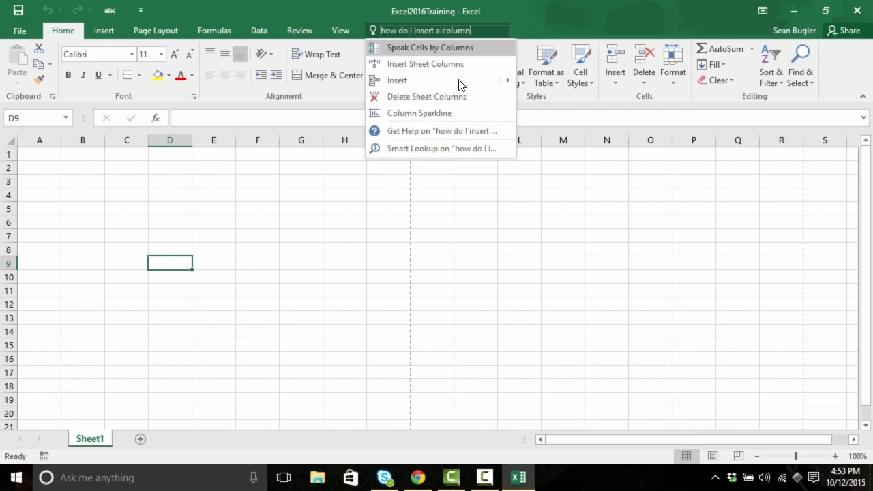
mouse_move(474, 47)
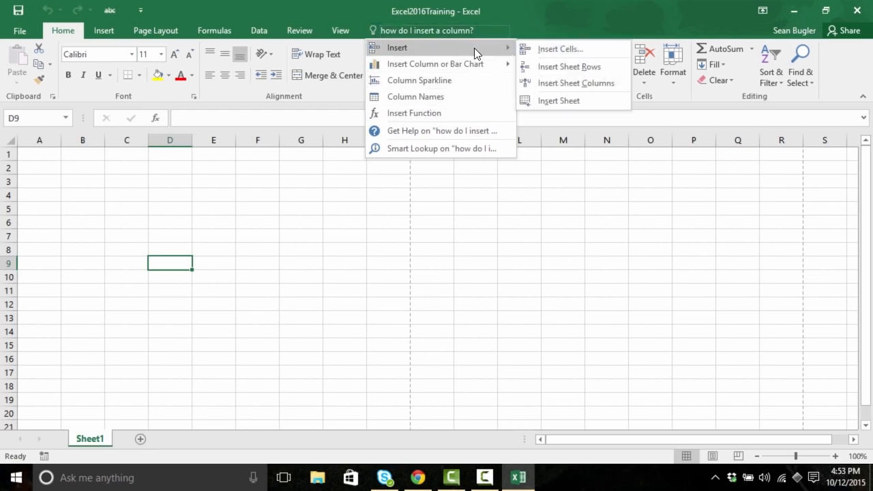
click(618, 85)
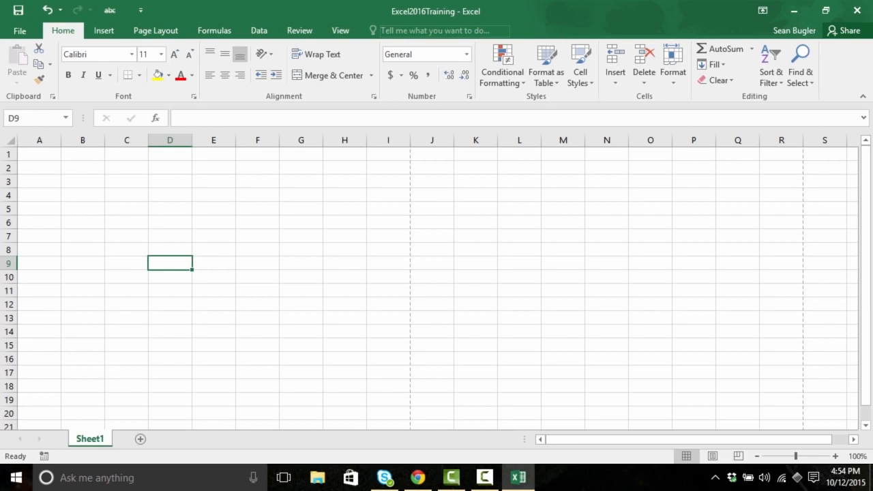
Ask Tell Me "how do I add comments?" to see the suggested commands.
click(424, 30)
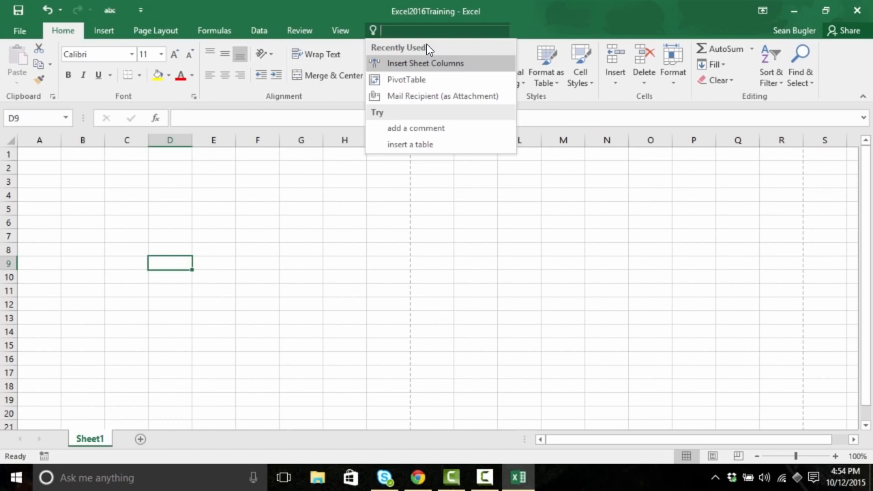
text(how do I add comments?)
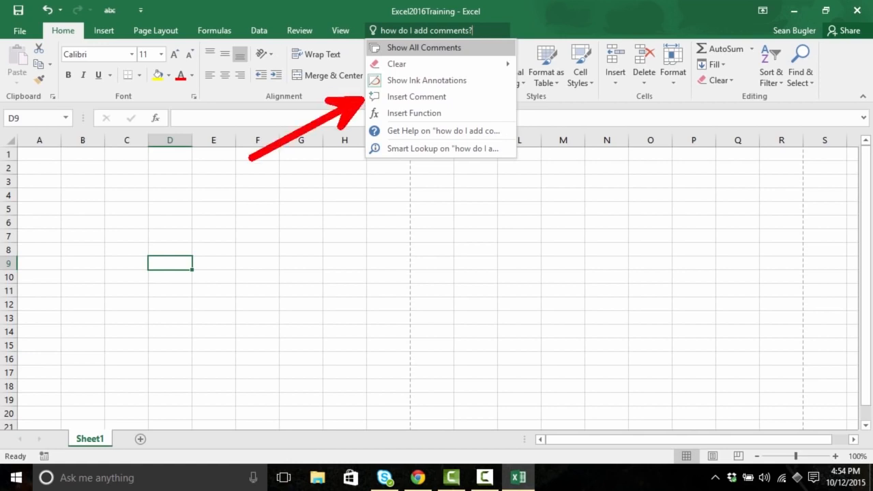
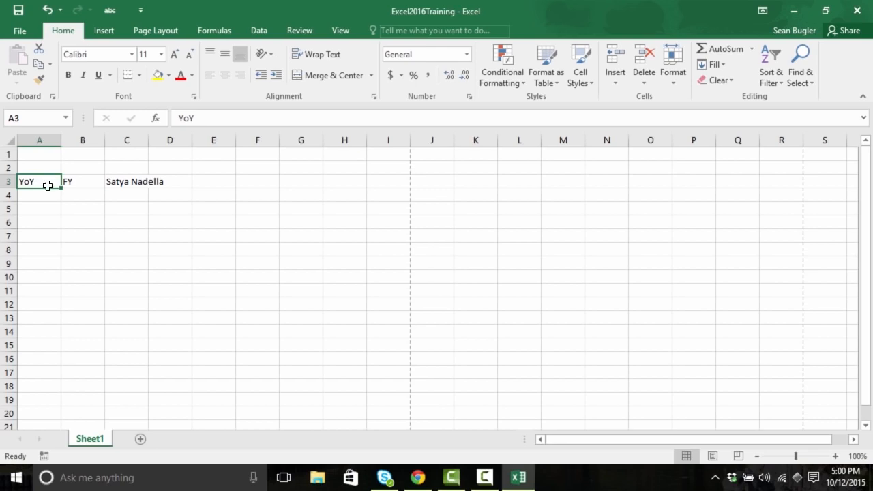
Run Smart Lookup on the term YoY in cell A3 and look through the Wikipedia and web results.
right_click(48, 180)
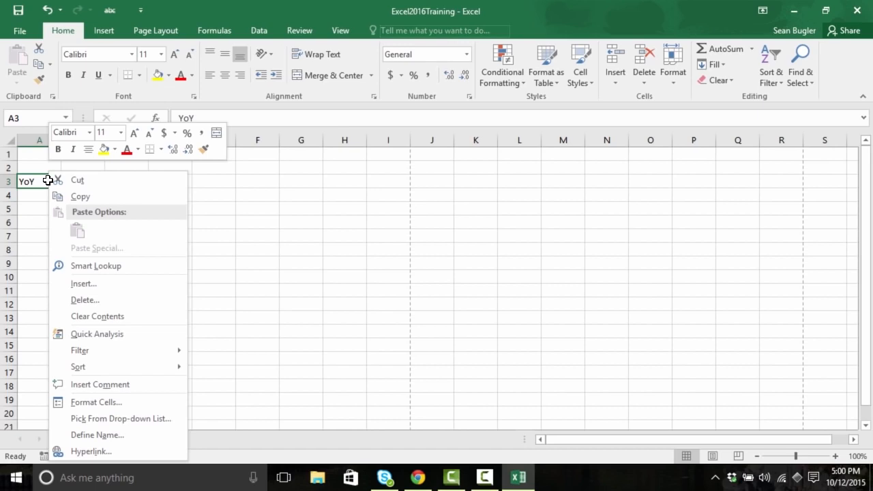
click(127, 270)
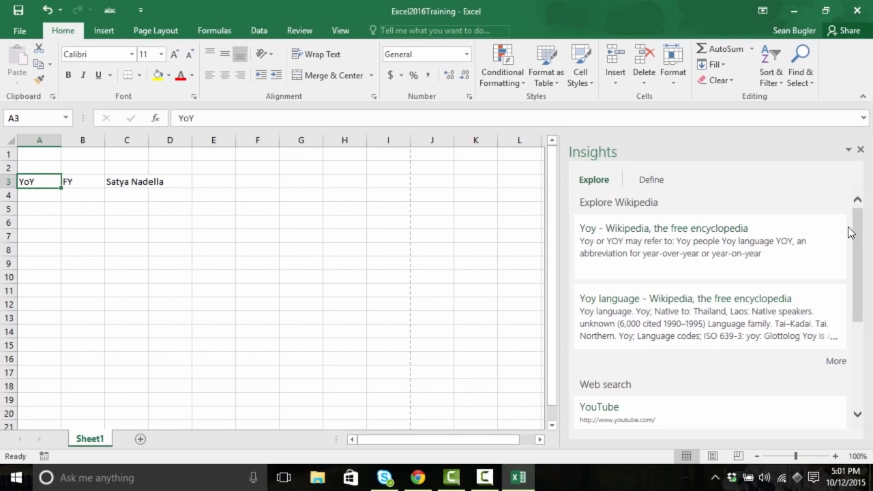
drag(859, 263, 854, 336)
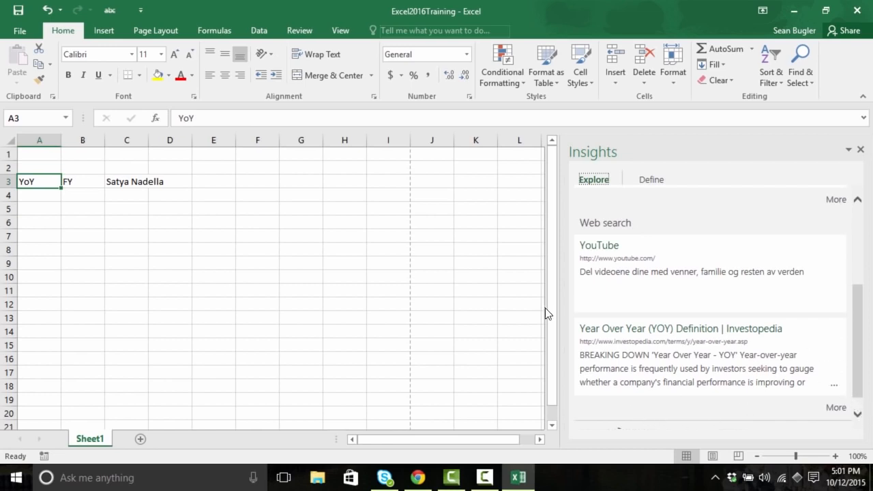
scroll(713, 353, up, 1)
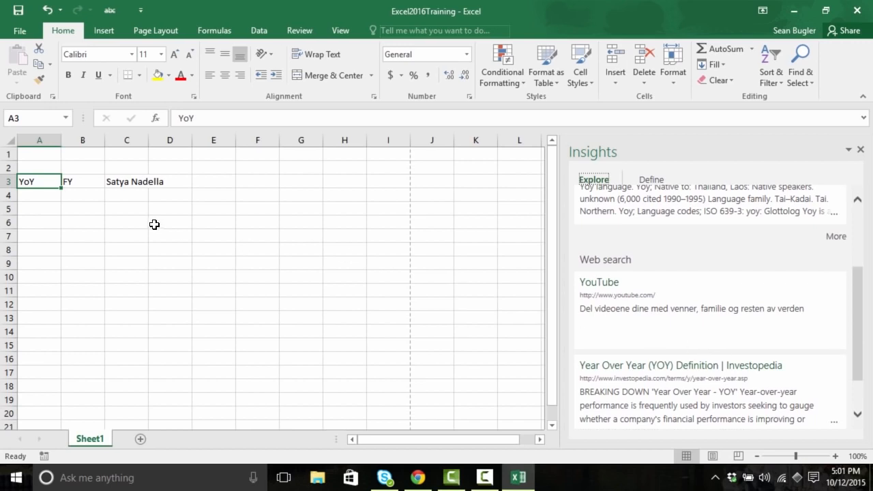
Run Smart Lookup on the term FY in cell B3 and look through its web search results.
click(78, 182)
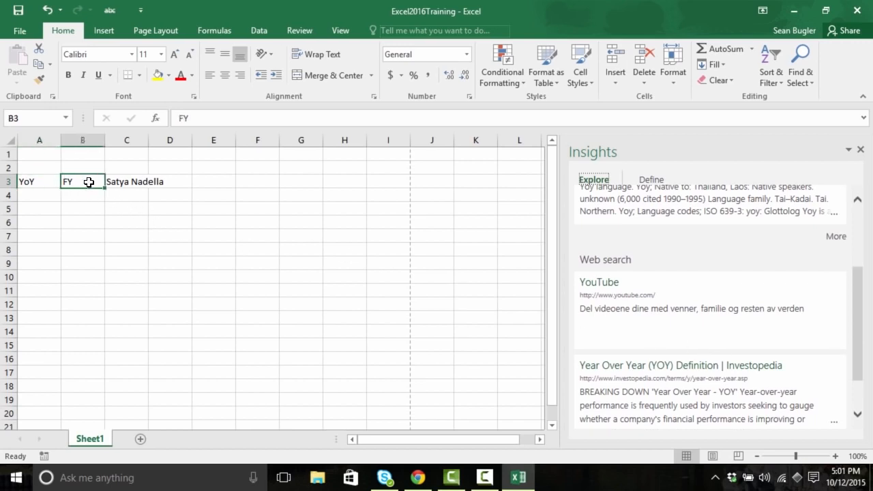
right_click(88, 182)
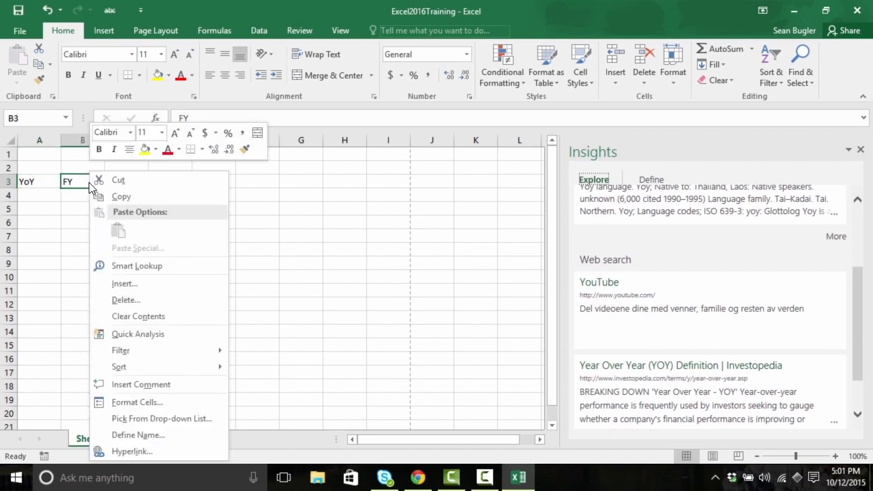
click(186, 265)
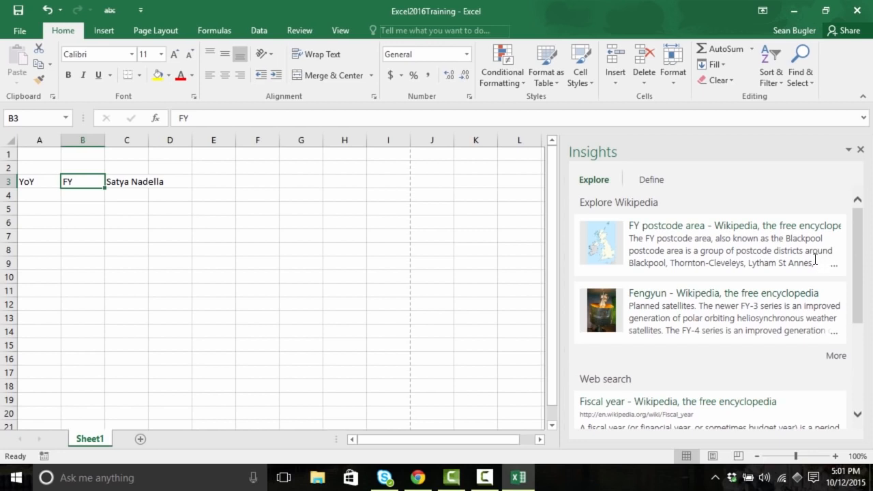
drag(862, 238, 853, 303)
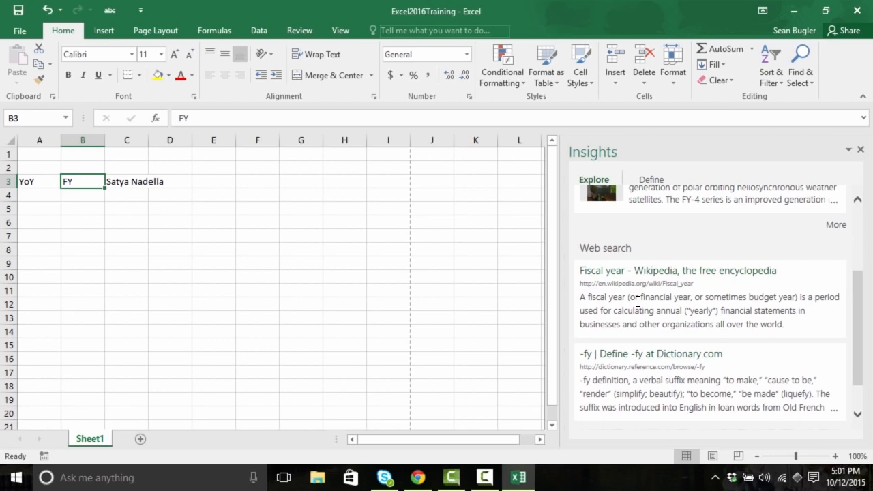
Run Smart Lookup on Satya Nadella, the text in cell C3, through the Tell Me box.
click(133, 182)
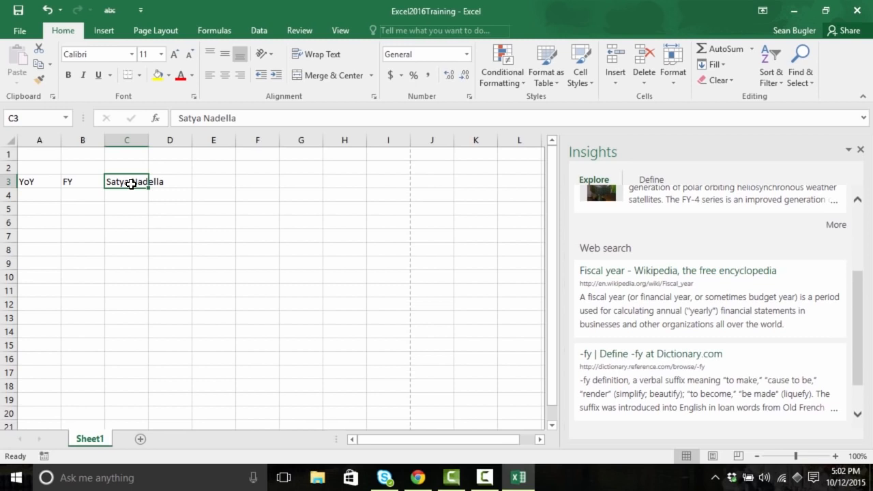
right_click(130, 184)
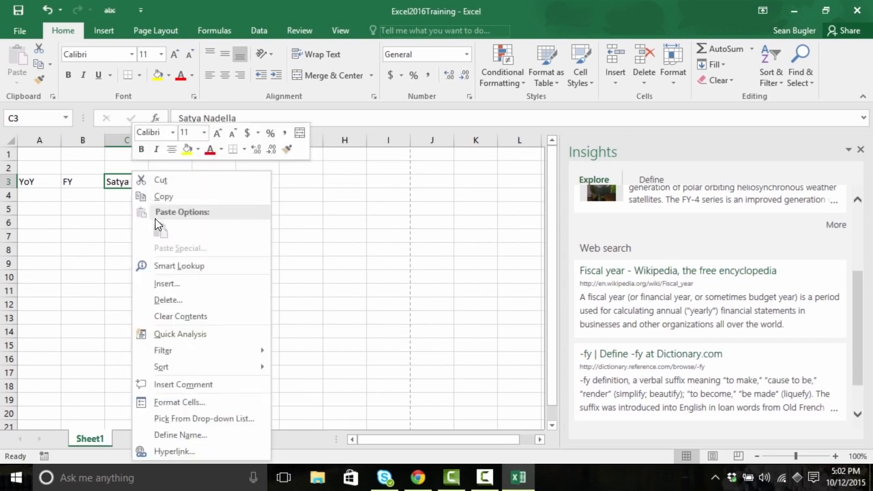
key(Escape)
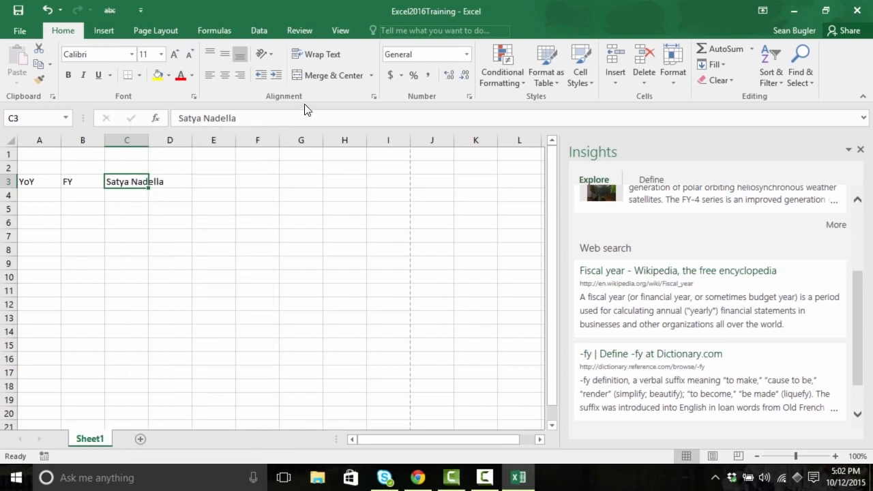
click(394, 30)
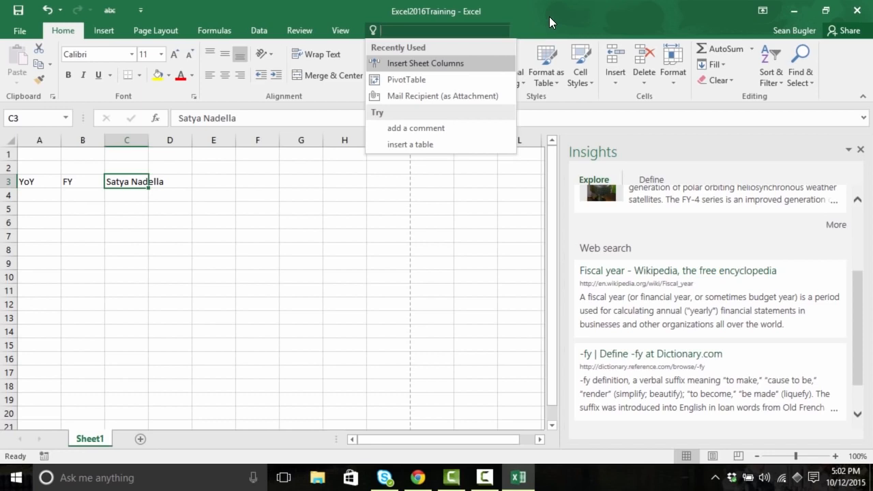
text(Sat)
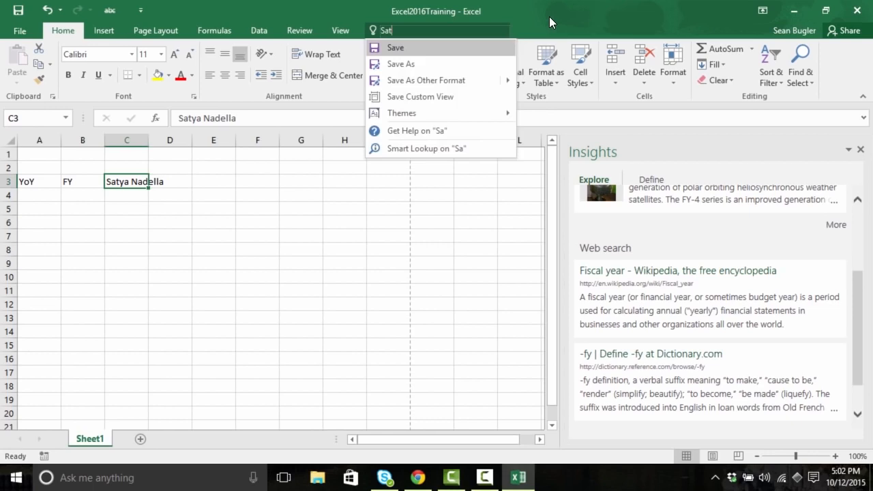
text(ya Nadella)
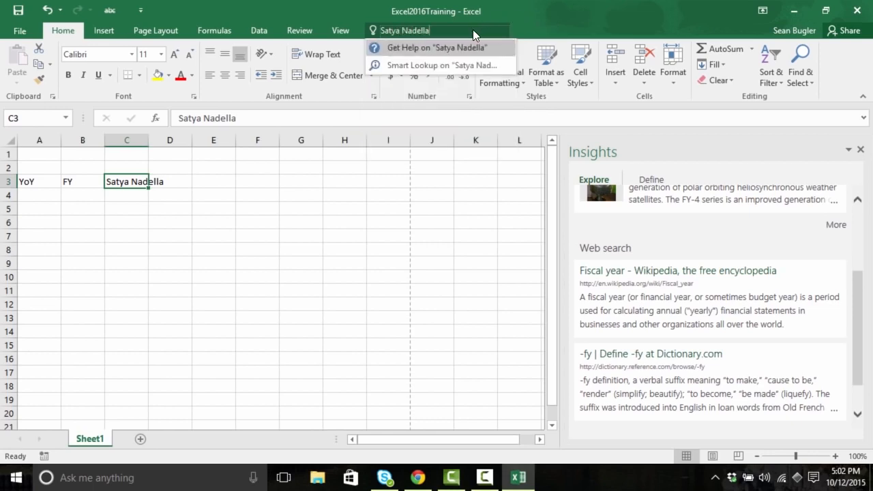
click(501, 62)
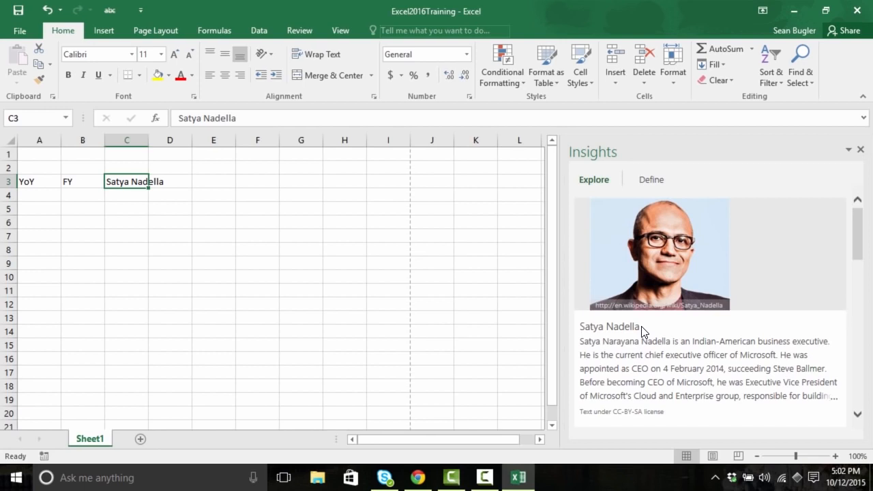
Look through the Wikipedia, Bing image and web search results for Satya Nadella, and close the Insights pane.
scroll(848, 259, down, 3)
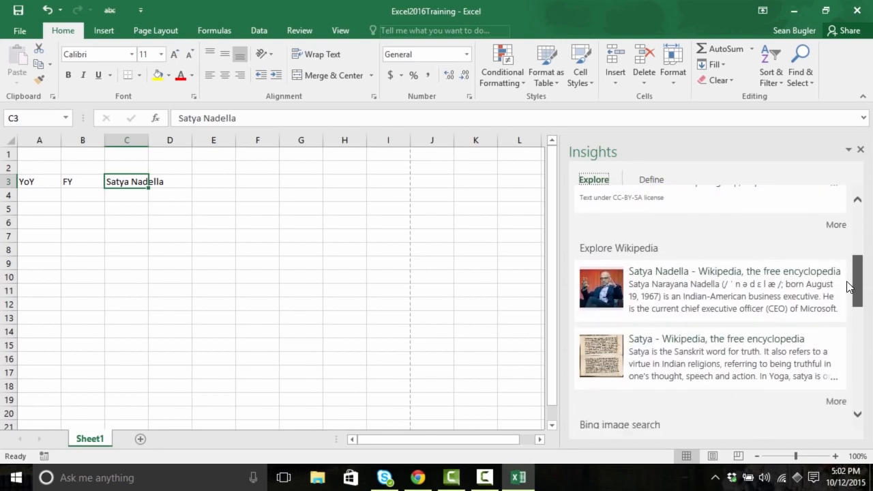
drag(849, 287, 849, 330)
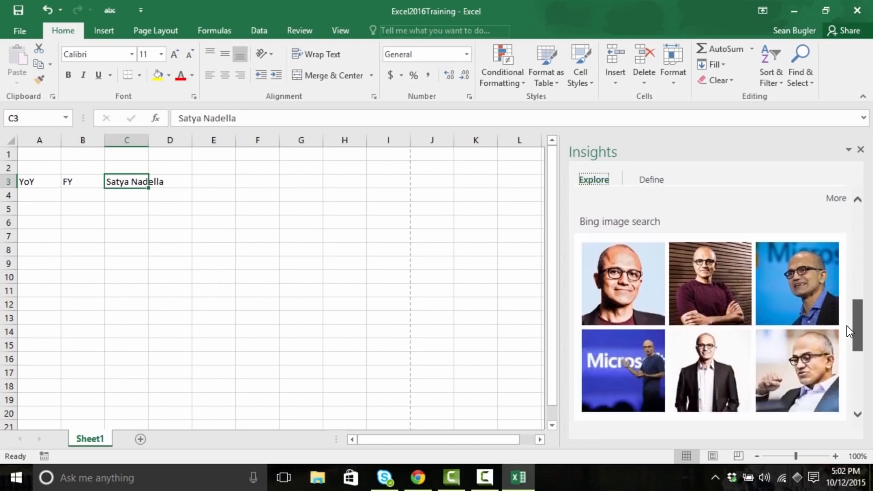
drag(851, 332, 862, 392)
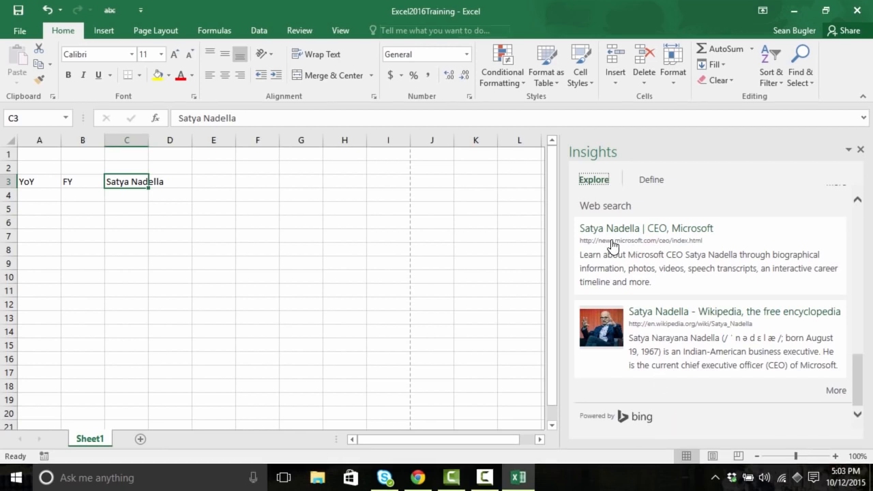
click(860, 148)
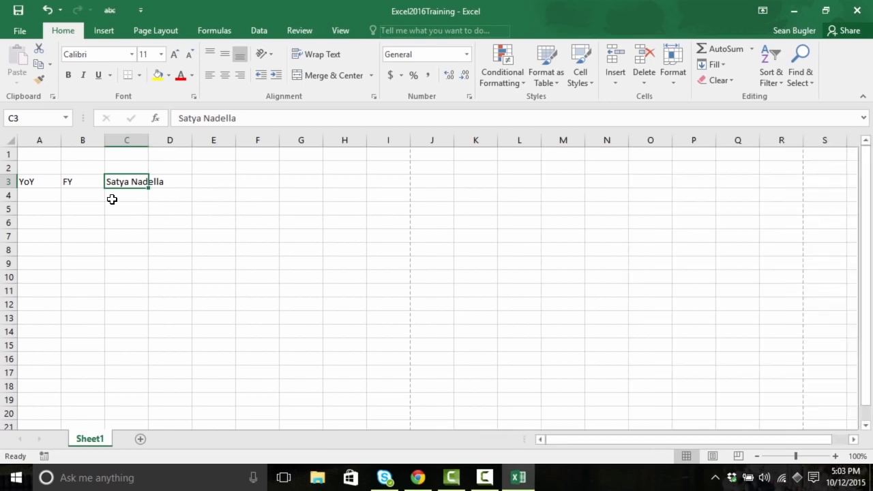
Locate the Smart Lookup command for cell A3 and in Tell Me's suggestions for Satya Nadella, without running it.
click(46, 183)
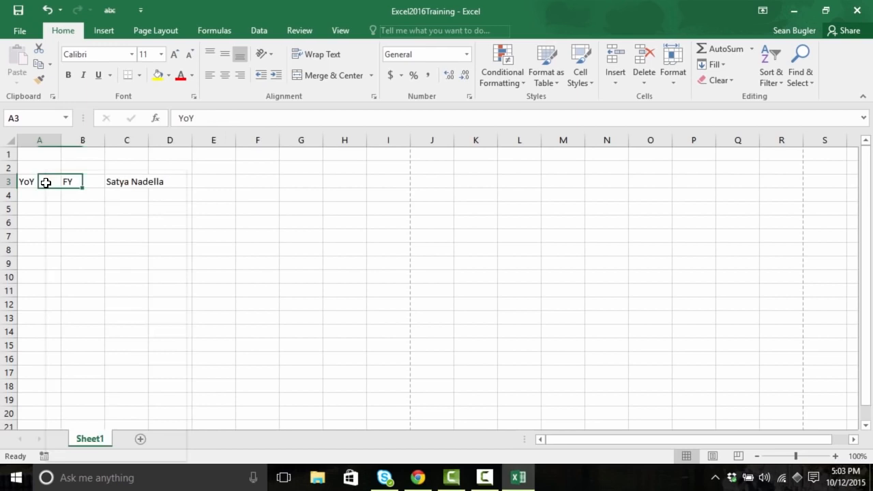
right_click(45, 183)
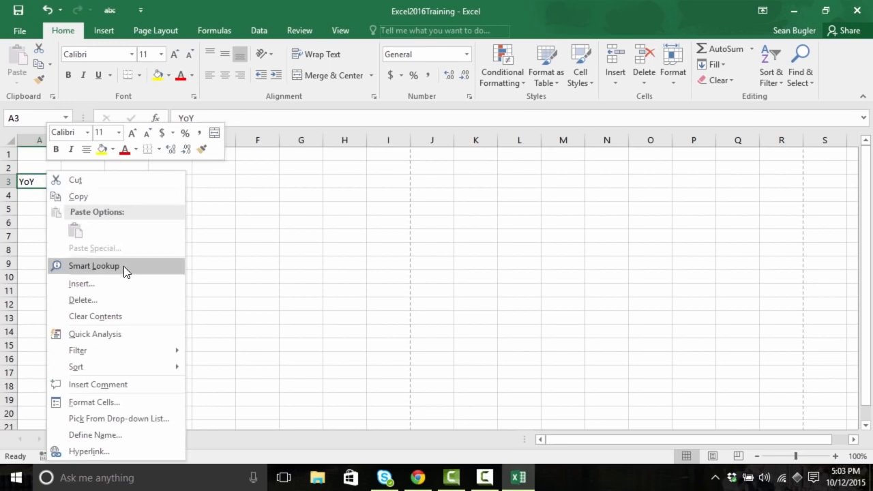
click(393, 33)
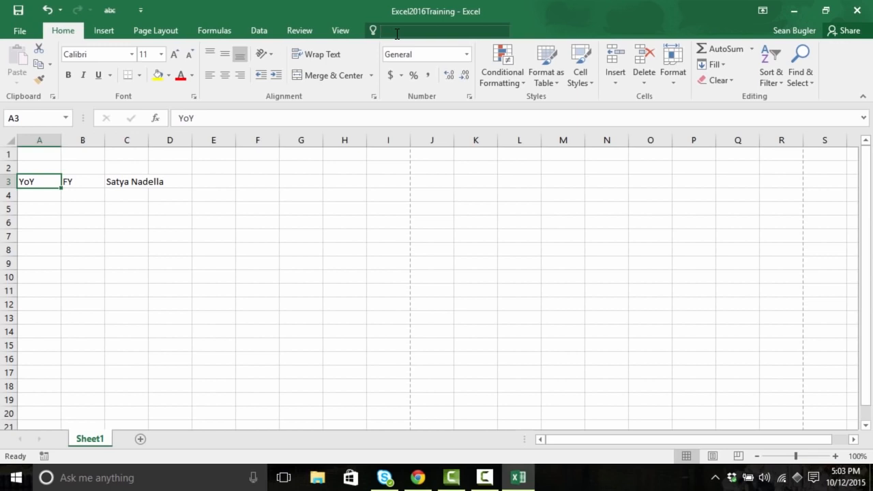
text(Satya Nadella)
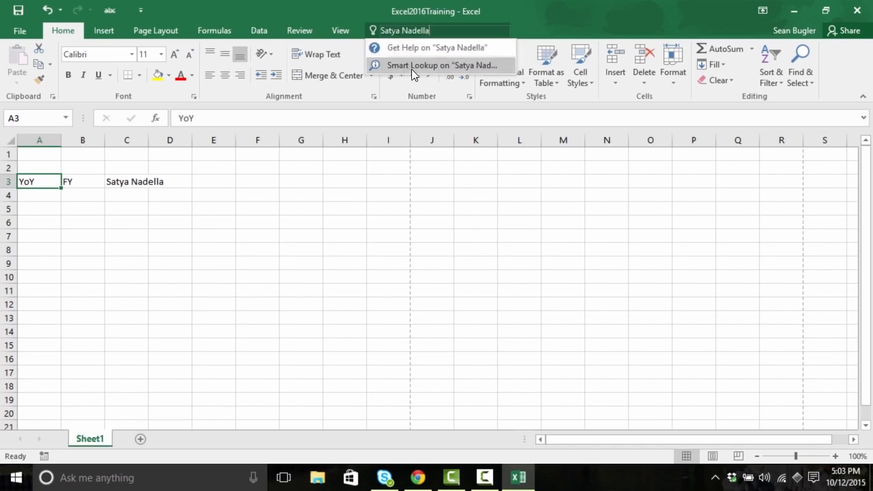
click(38, 196)
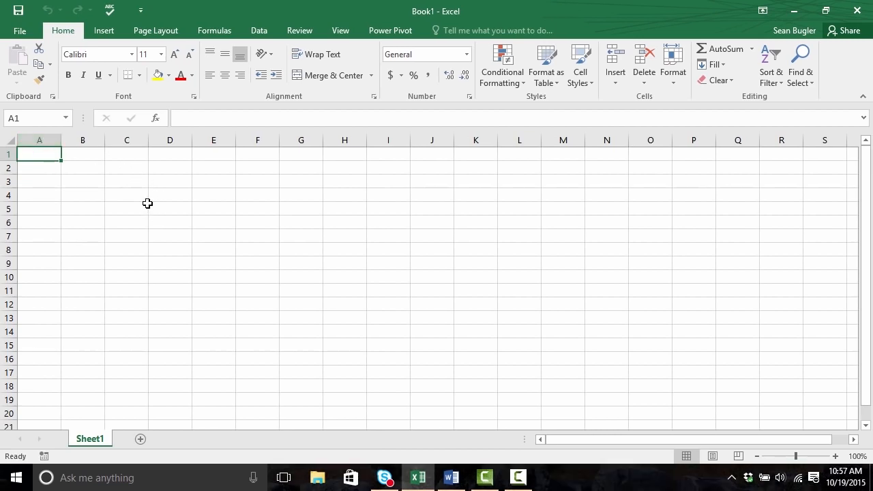
Select cell C3 and cell P14 to see how the Name Box identifies the active cell.
click(128, 185)
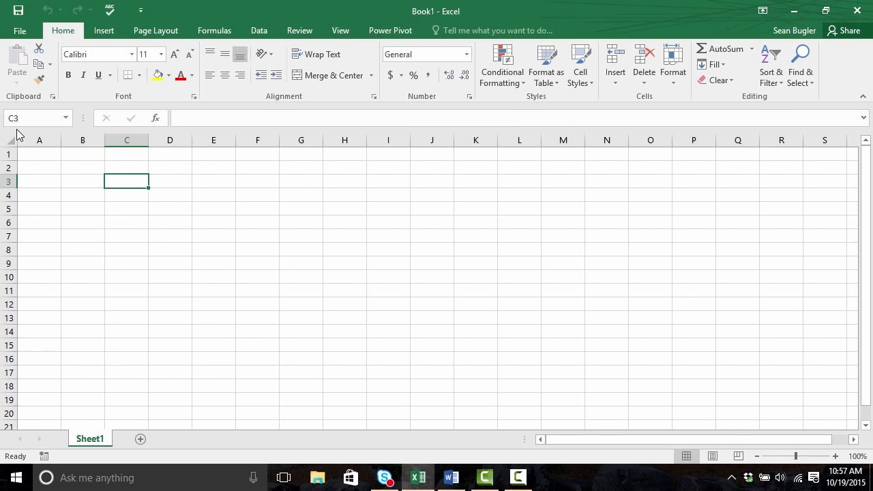
click(682, 333)
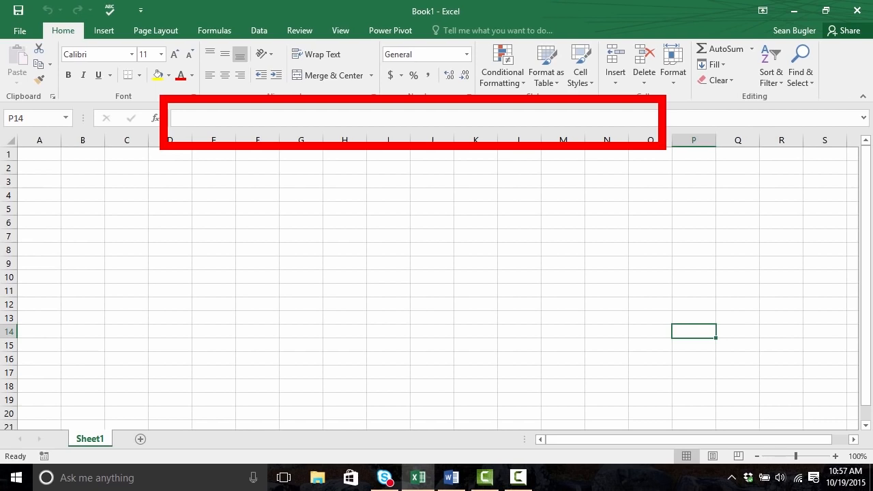
Enter 2 in cell A2, check its content in the formula bar, and clear the cell.
click(47, 168)
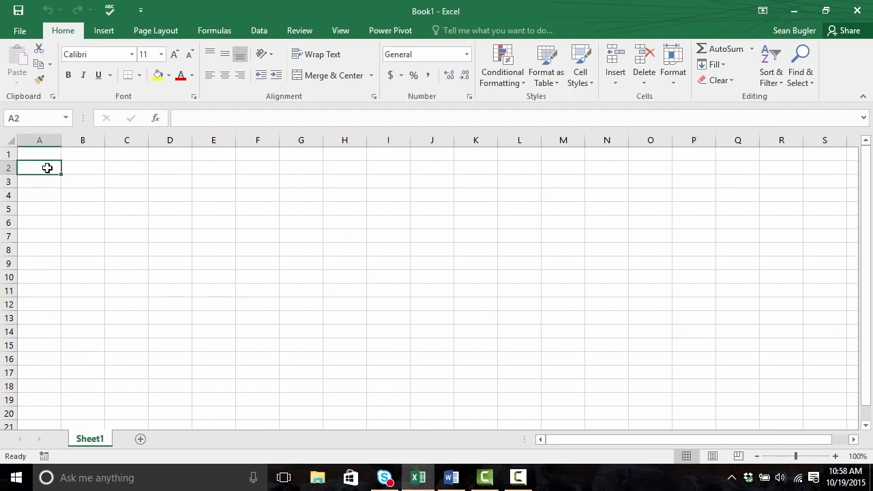
text(2)
key(Return)
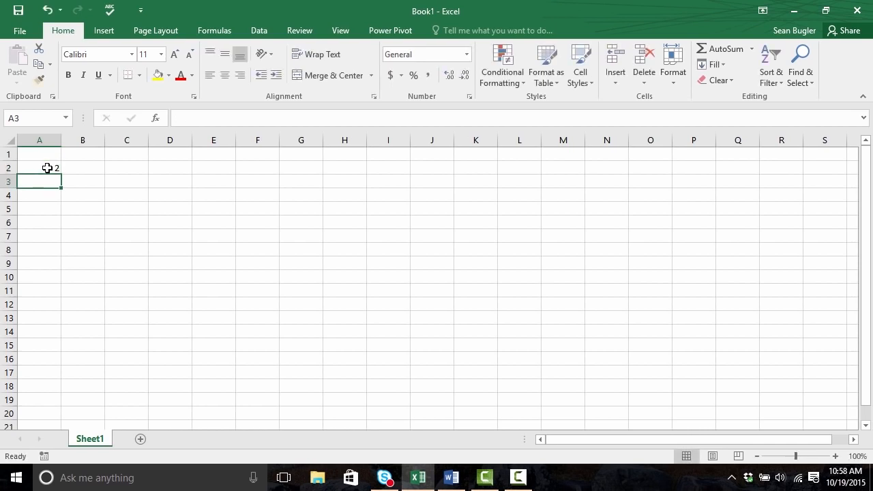
click(47, 168)
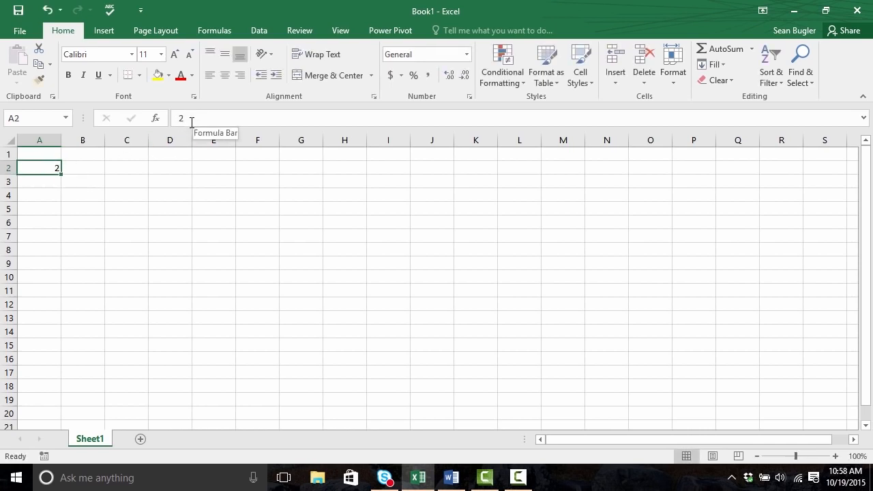
key(BackSpace)
key(Return)
Enter the formula =1+1 in cell A2 and reselect the cell to compare its result with the formula bar.
key(Up)
text(=1+1)
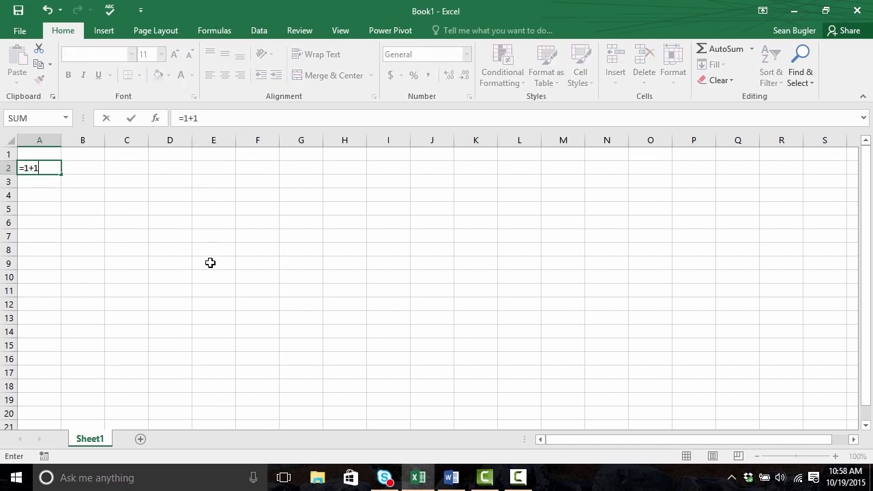
key(Return)
key(Up)
key(Down)
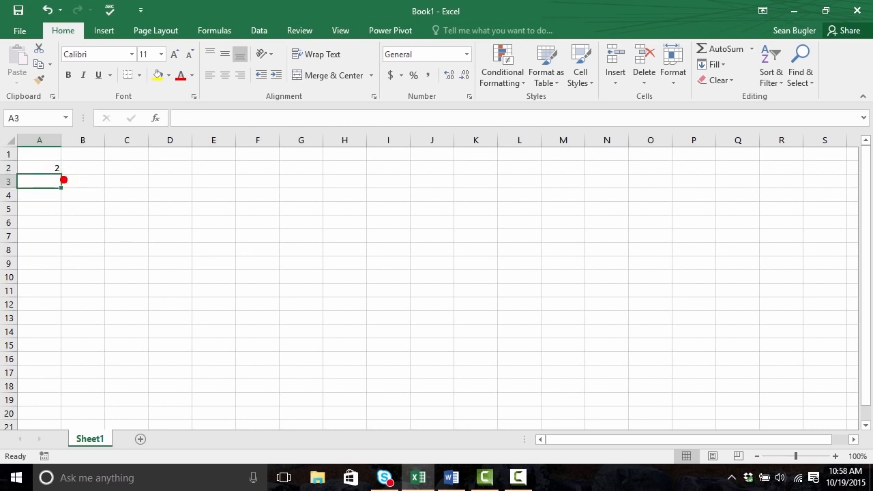
key(Up)
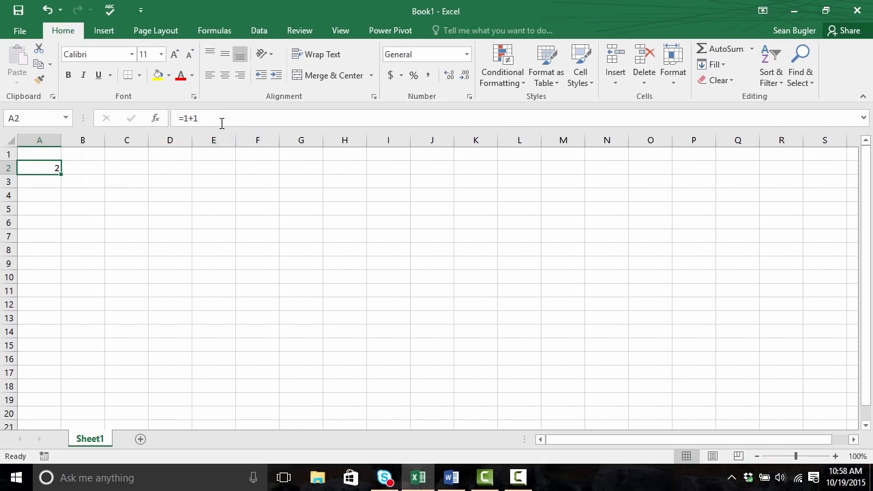
View cell A2's formula inside the cell, and change it to =1+2 in the formula bar.
double_click(38, 169)
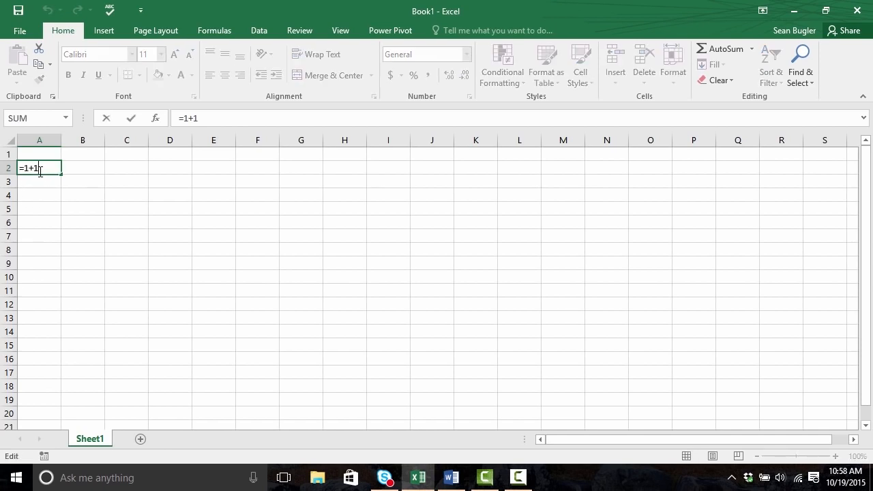
key(Return)
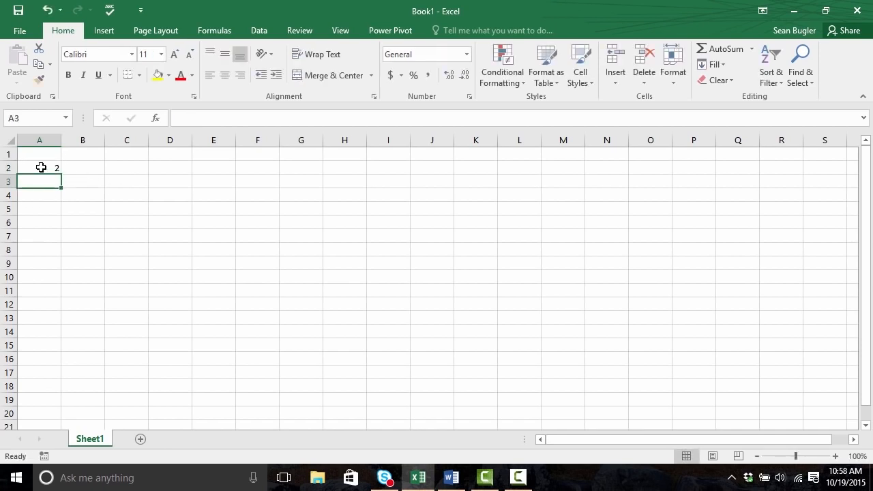
click(60, 162)
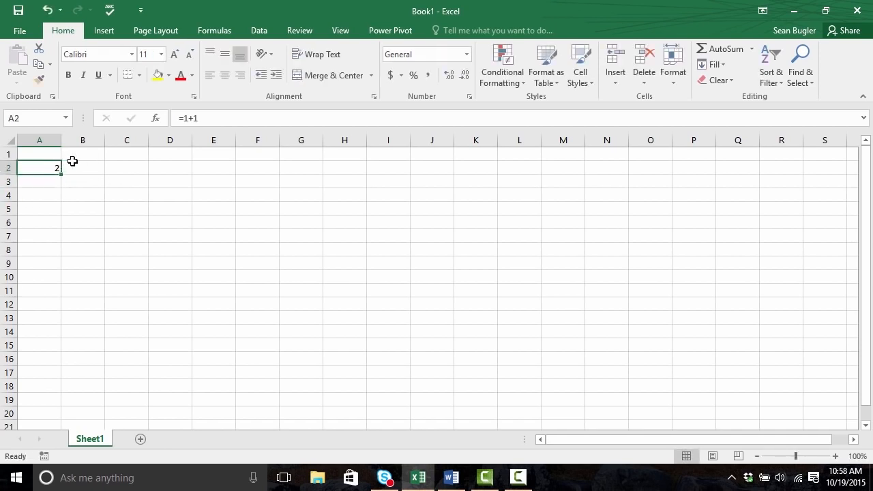
click(215, 118)
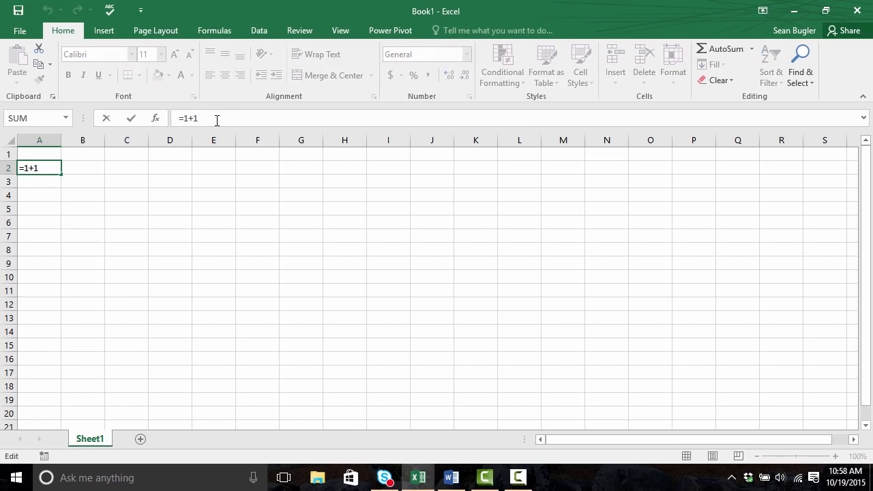
key(BackSpace)
text(2)
key(Return)
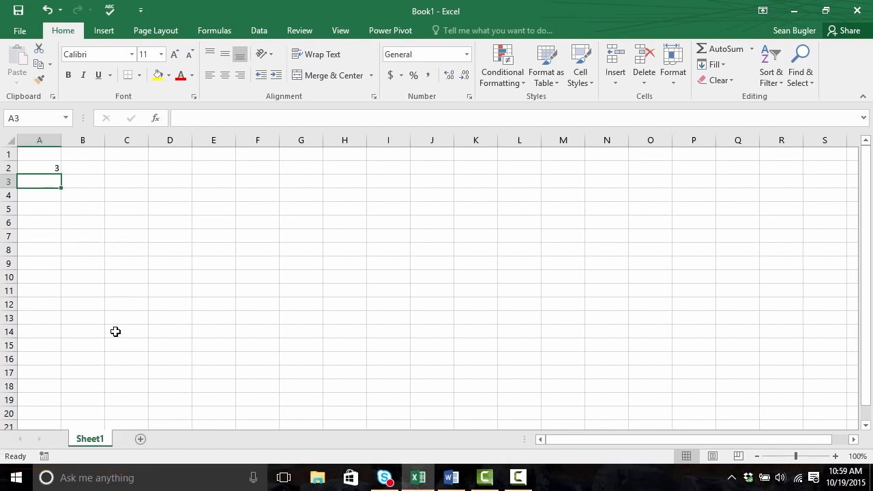
Review the status bar customization options and close the list without changing any of them.
right_click(67, 460)
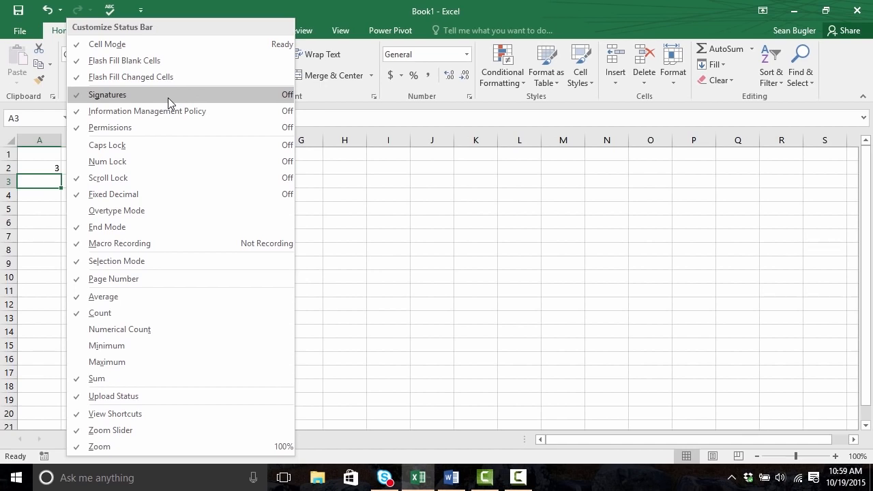
click(43, 180)
drag(650, 422, 770, 483)
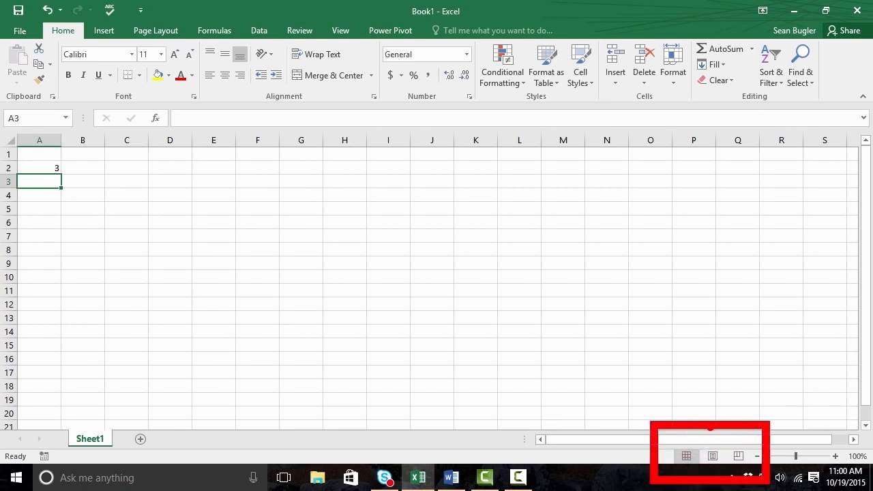
drag(686, 442, 686, 389)
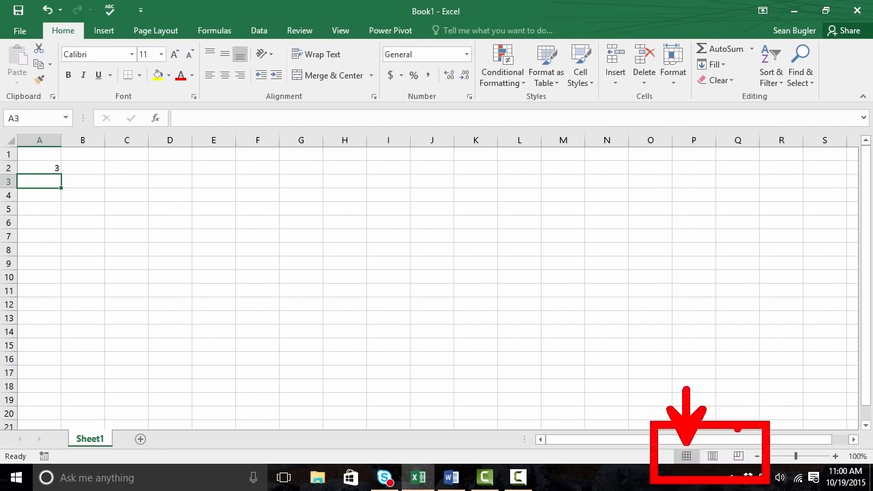
drag(711, 442, 711, 386)
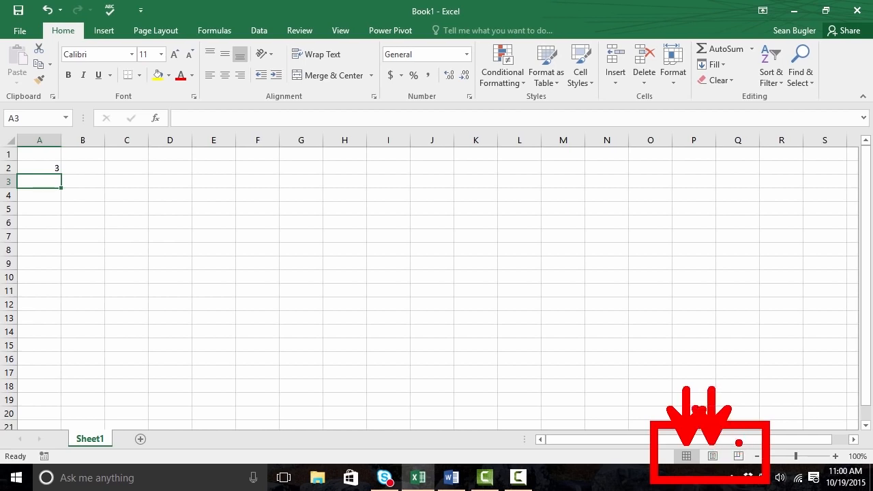
key(Escape)
key(ctrl+shift+d)
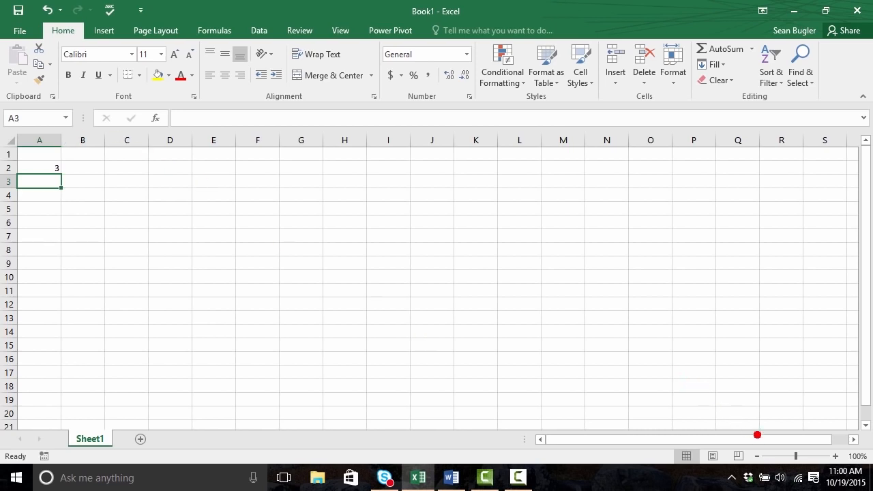
drag(742, 436, 870, 479)
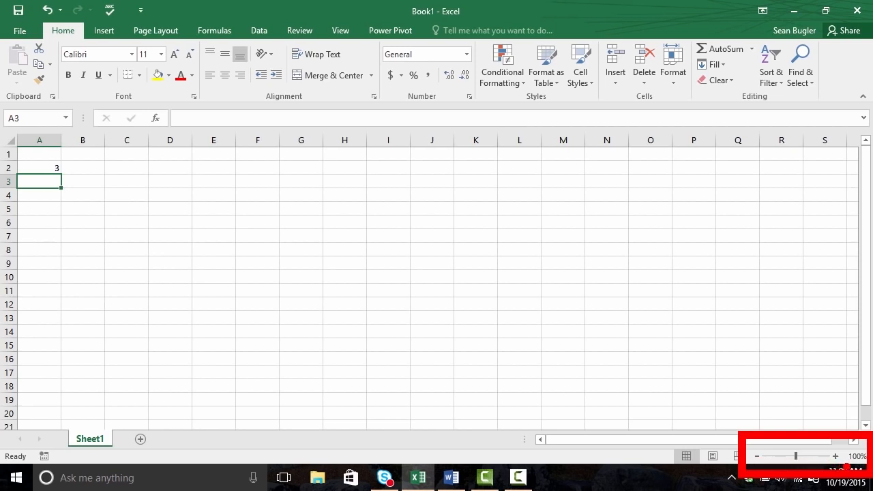
Zoom the worksheet in to 115%.
key(Escape)
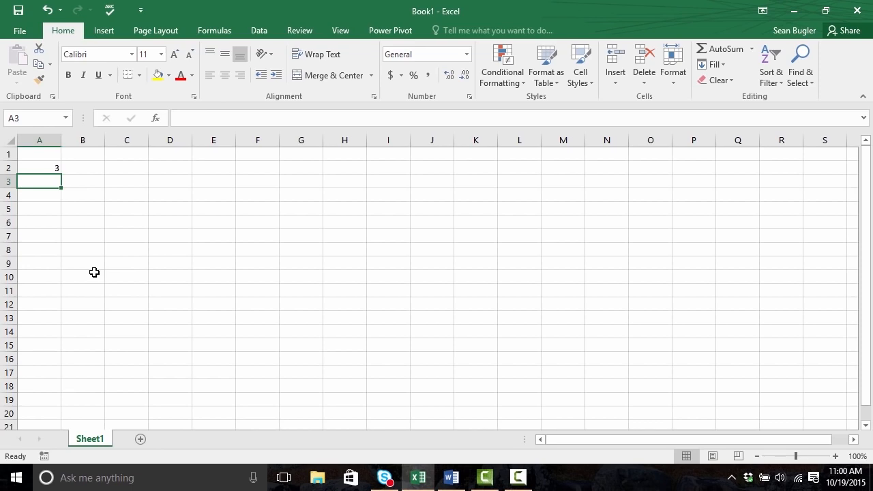
scroll(94, 273, up, 3)
scroll(94, 272, down, 5)
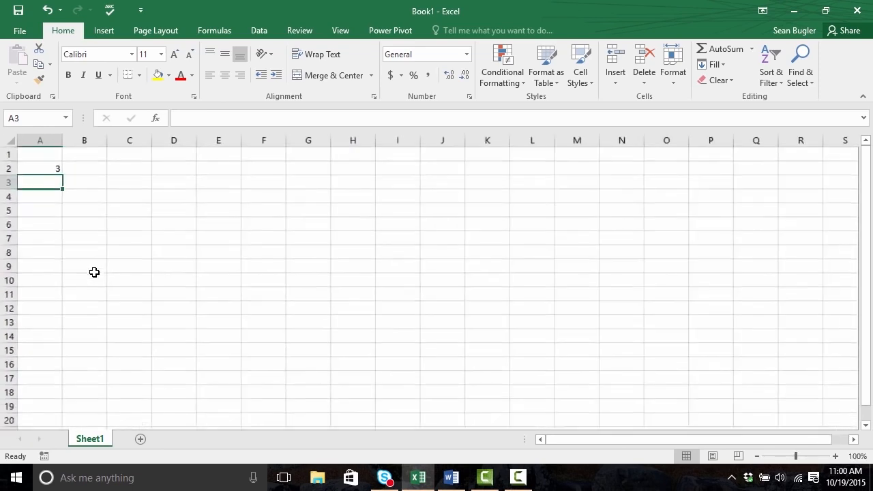
scroll(94, 273, up, 3)
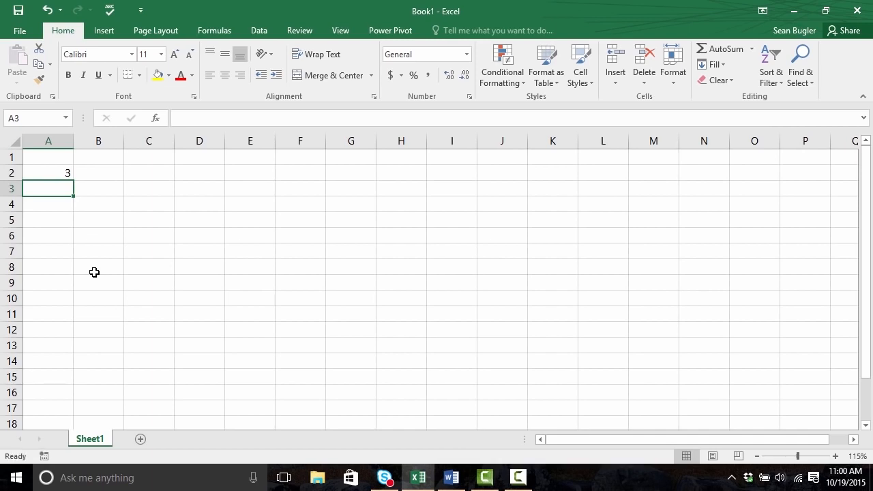
Scroll down the worksheet until row 30 is in view.
key(ctrl+2)
mouse_move(845, 133)
mouse_down()
mouse_move(847, 206)
mouse_move(870, 304)
mouse_move(870, 449)
mouse_up()
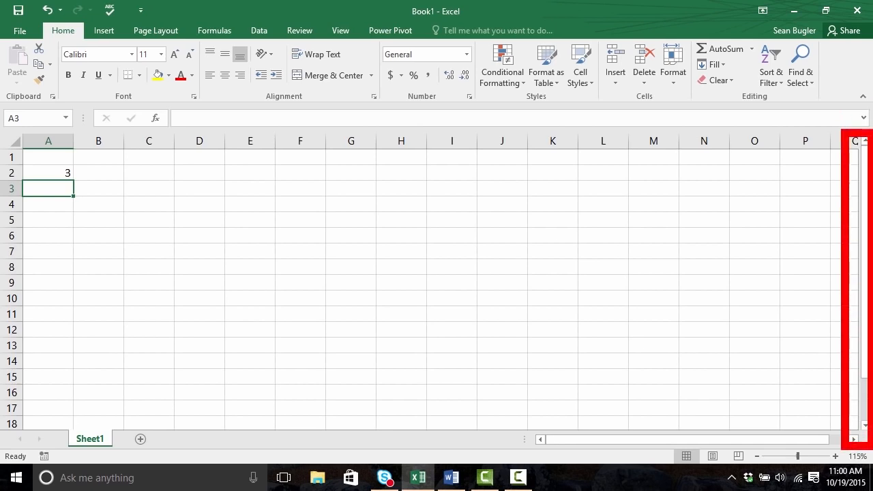
key(Escape)
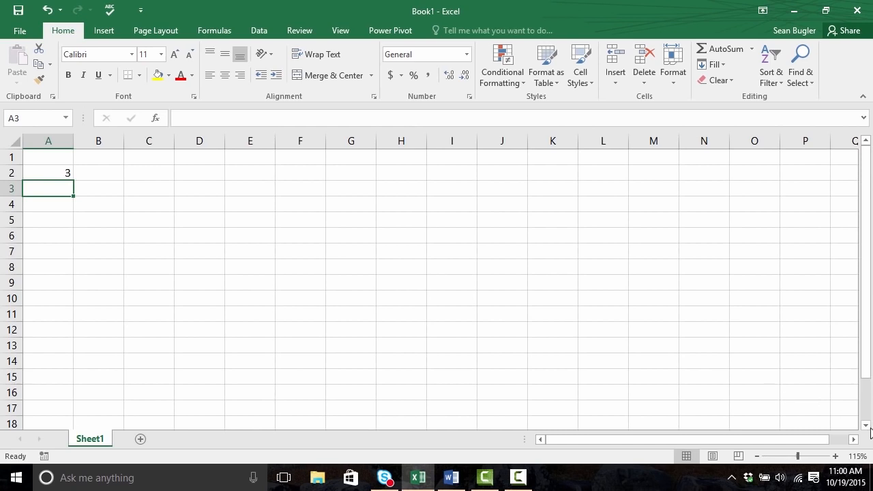
drag(865, 352, 858, 444)
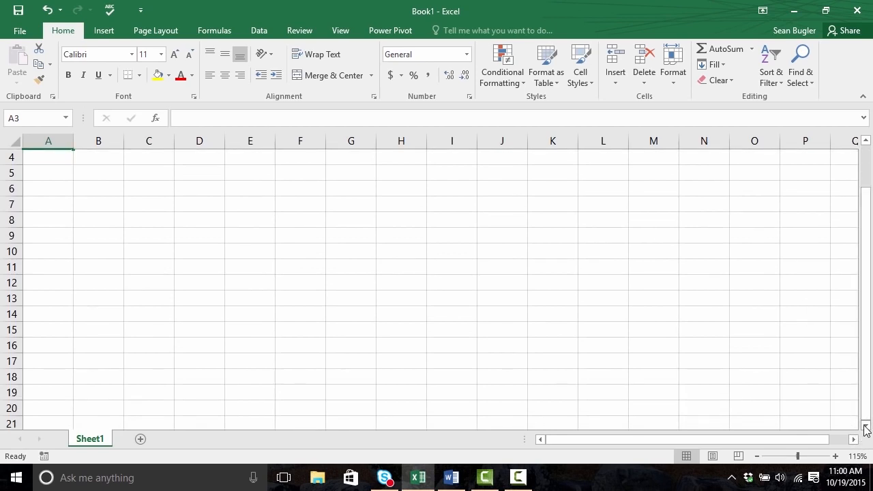
click(865, 428)
click(865, 428)
click(865, 427)
click(865, 428)
click(864, 428)
click(865, 428)
click(865, 428)
click(864, 427)
click(865, 427)
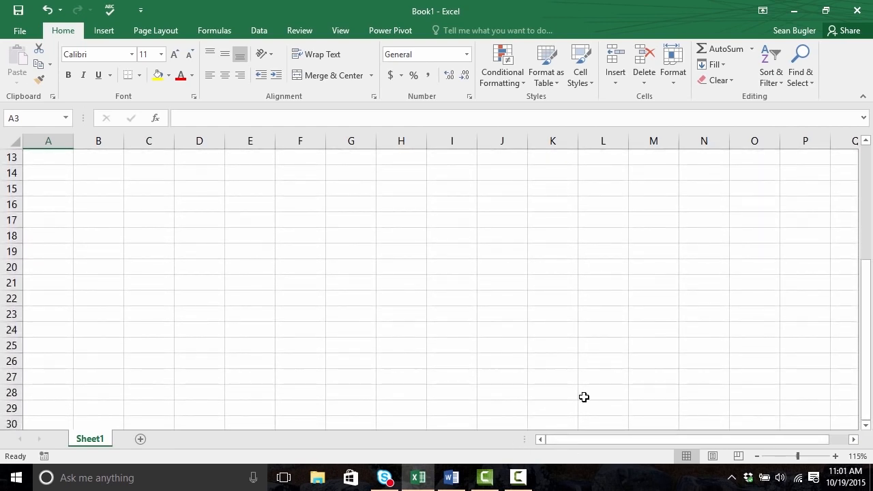
Scroll sideways across the worksheet to view the columns further to the right.
drag(555, 438, 609, 439)
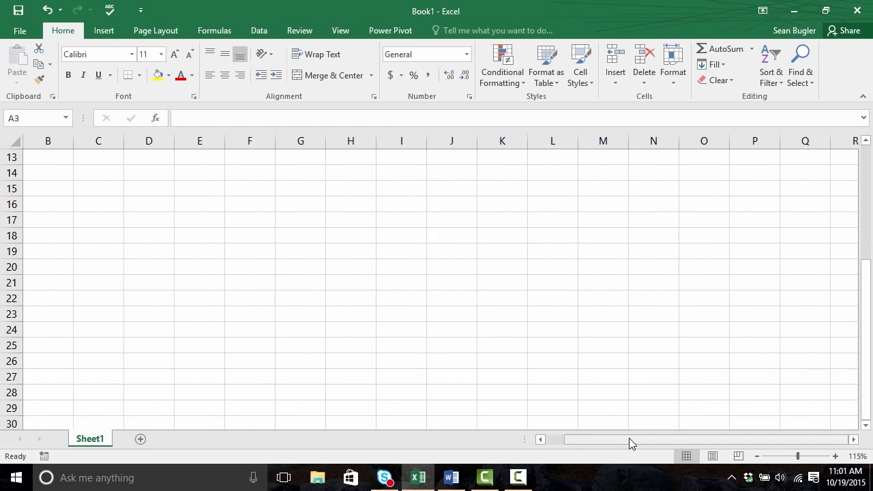
drag(764, 437, 795, 440)
click(854, 440)
click(854, 440)
click(854, 440)
click(854, 440)
click(854, 440)
click(854, 440)
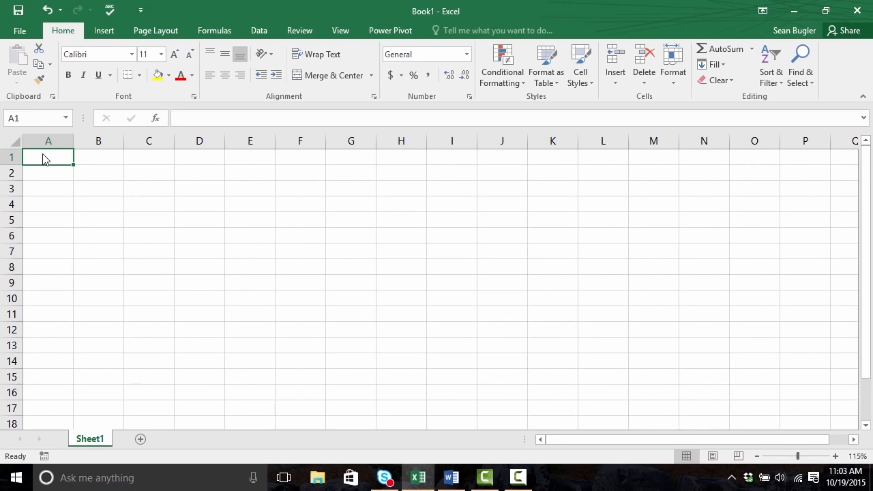
Select cell D3, return to A1, and move the active cell through A2, B2 and B1 back to A1.
click(192, 191)
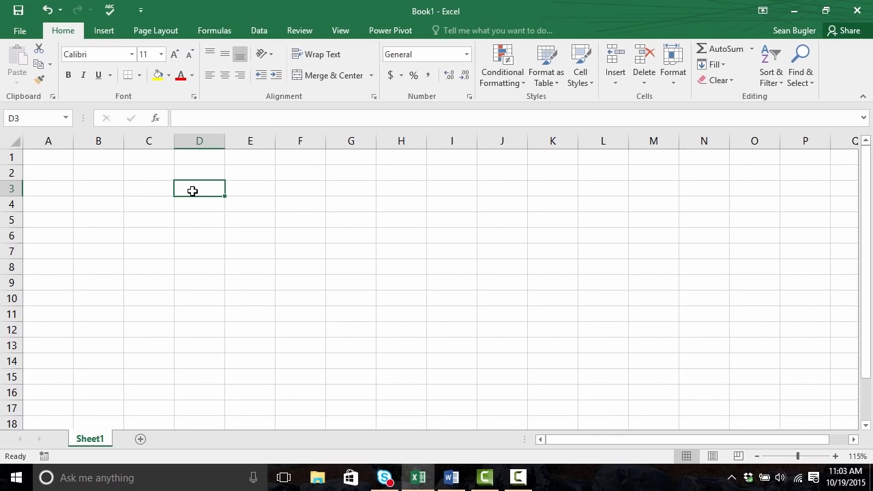
click(64, 162)
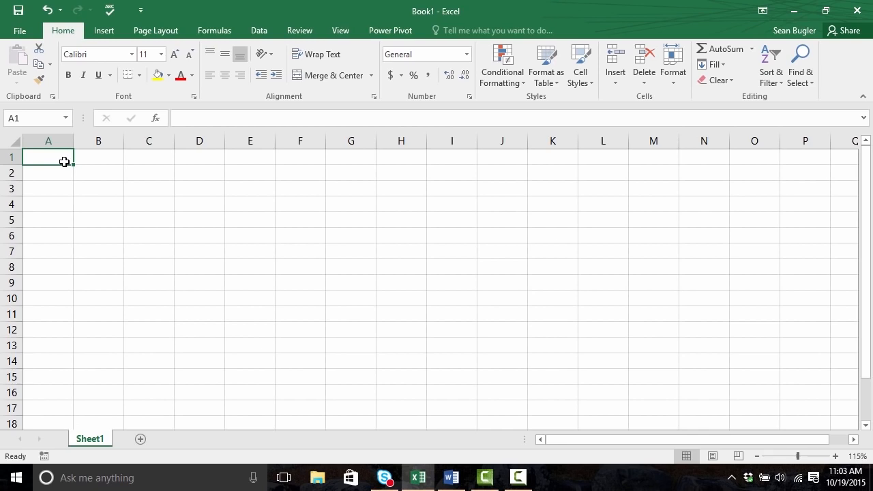
key(Return)
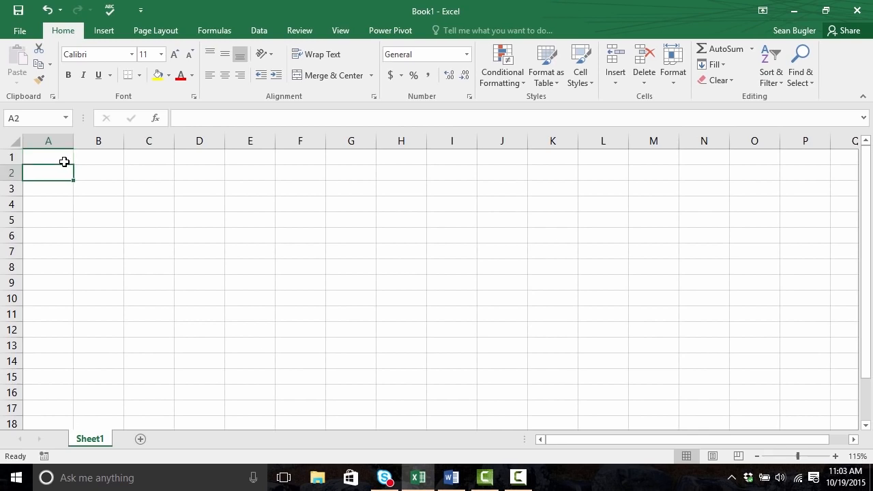
key(Tab)
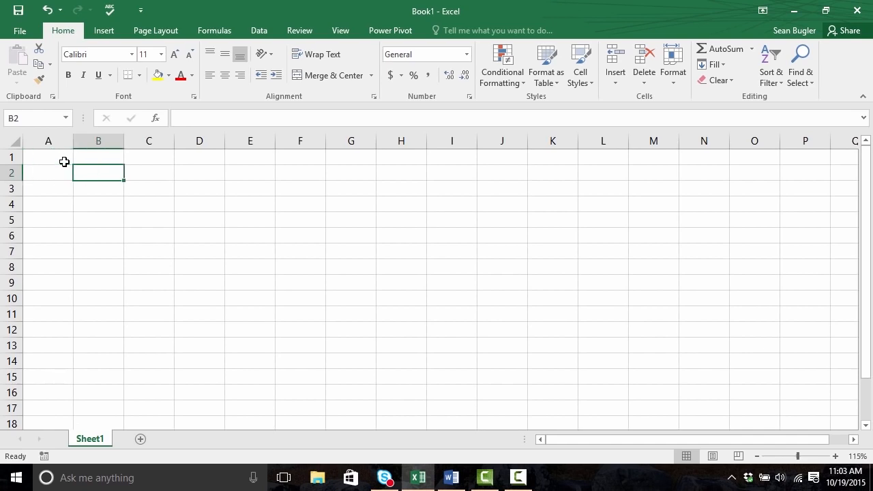
key(Up)
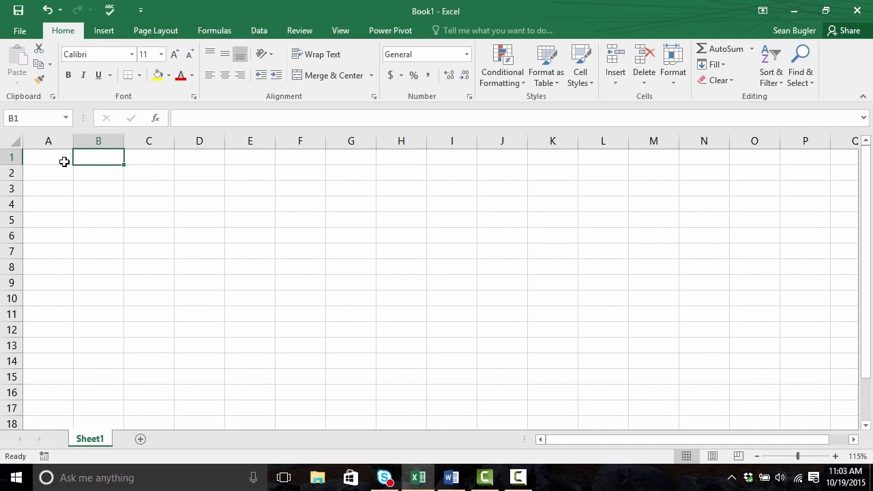
key(Left)
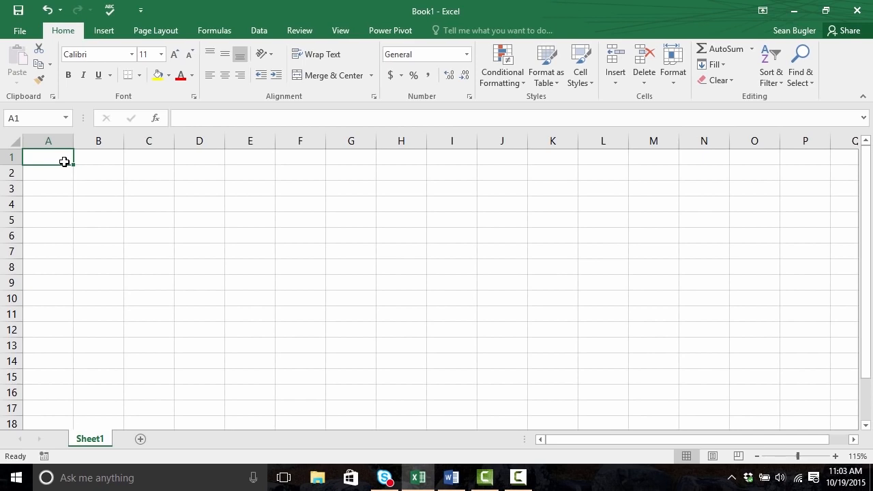
Move a few cells down column A and back up to A1, and jump to the worksheet's last row and back.
key(Down)
key(Down)
key(Down)
key(Down)
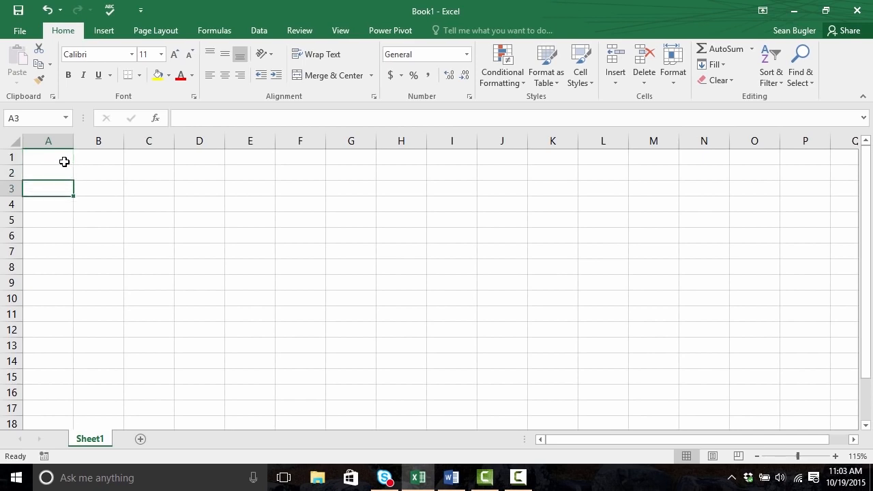
key(Up)
key(Up)
key(Up)
key(Up)
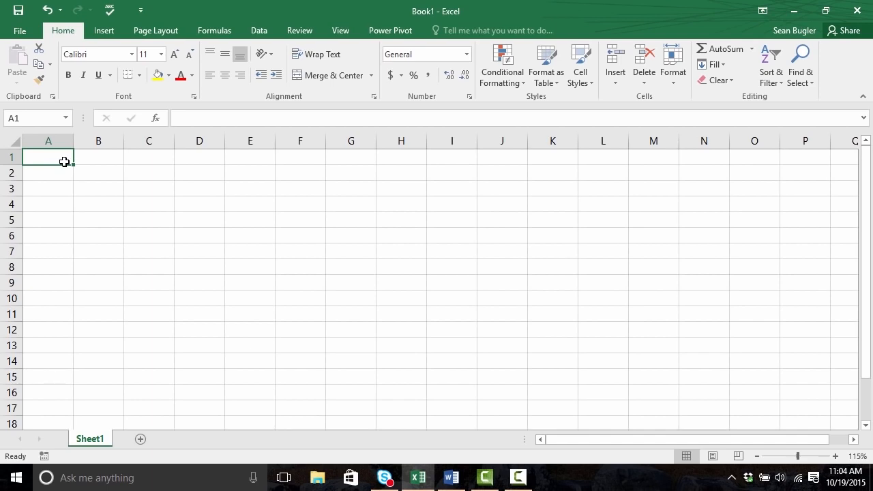
key(ctrl+Down)
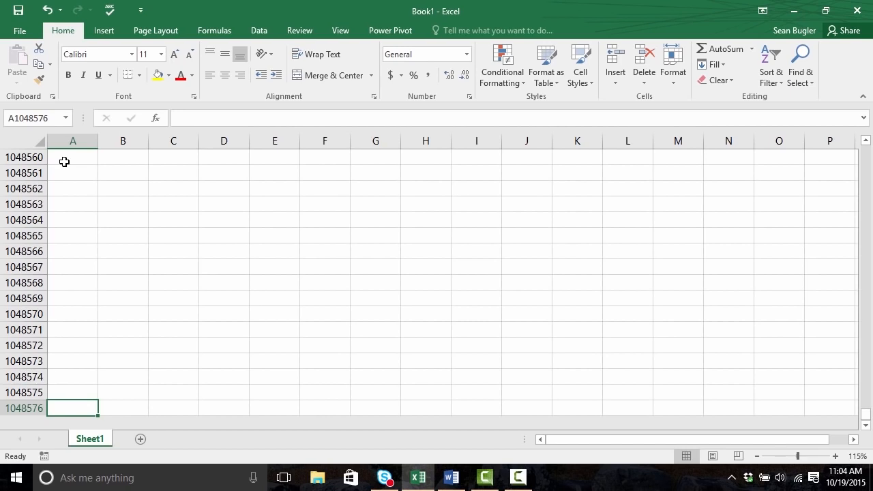
key(ctrl+Up)
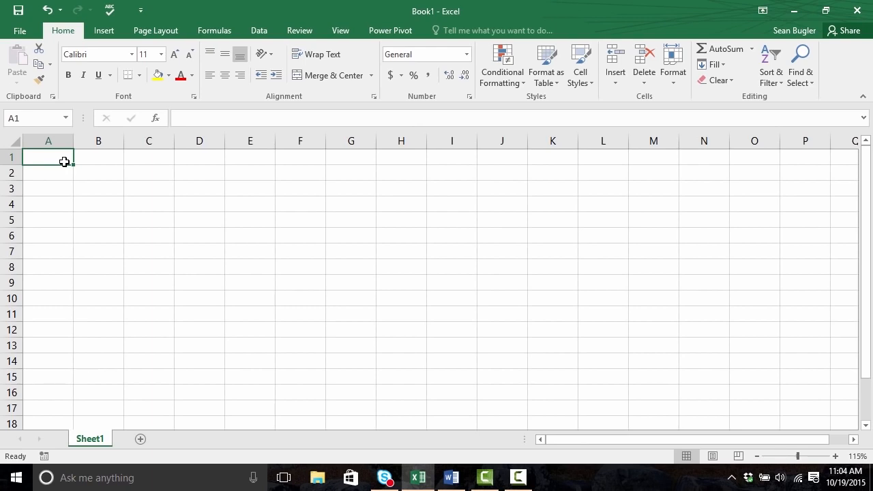
Move between A1 and B1, and jump to the last column of row 1 and back to A1.
key(Right)
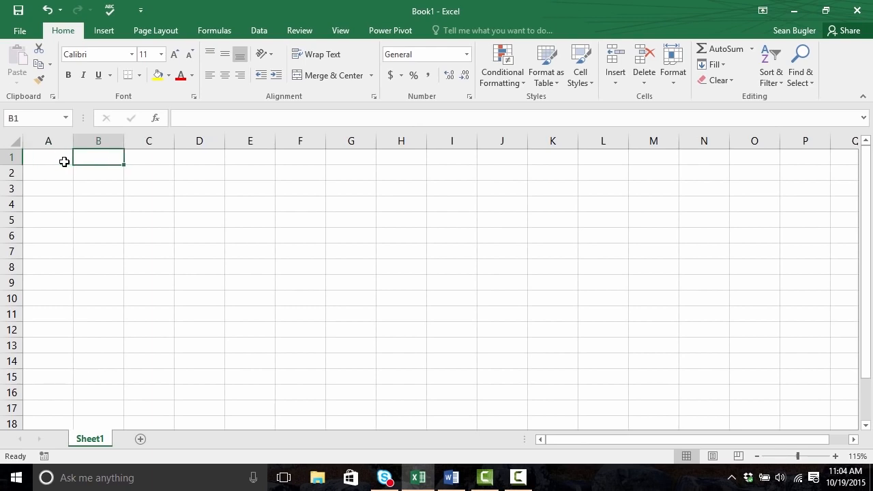
key(Left)
key(Right)
key(Left)
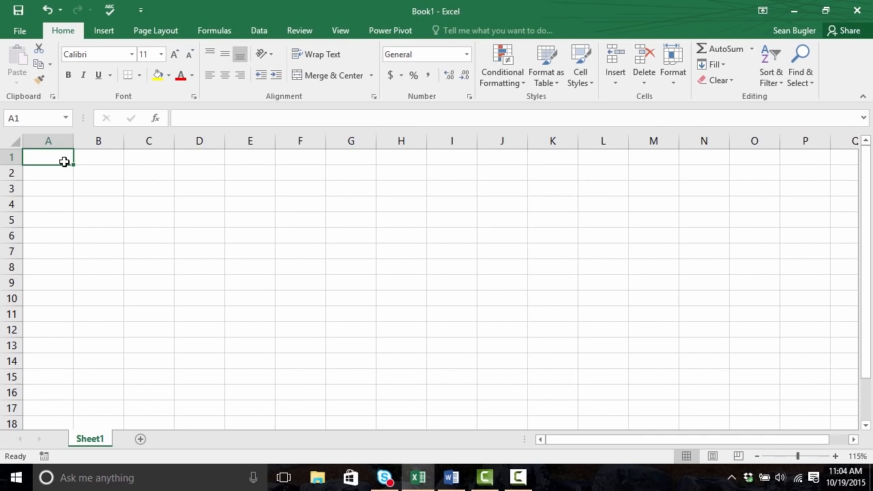
key(ctrl+Right)
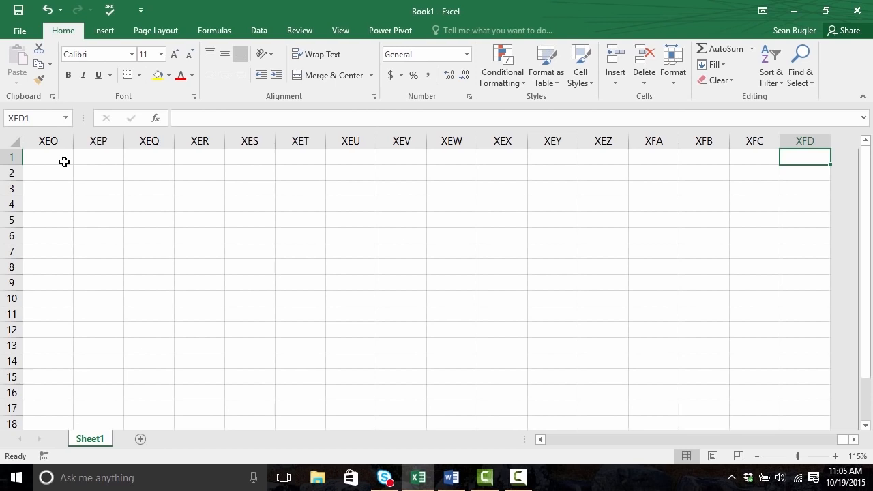
key(ctrl+Home)
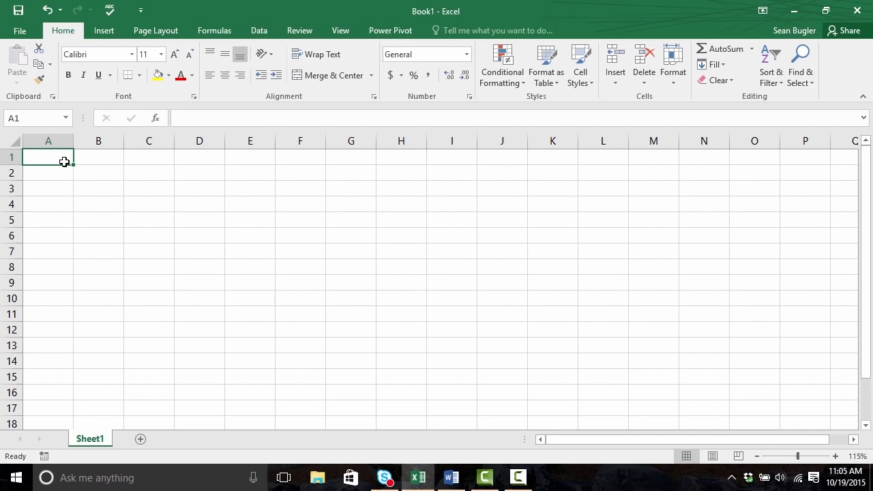
Select the range A1:C5 and reduce the selection to cell A1.
drag(64, 159, 142, 226)
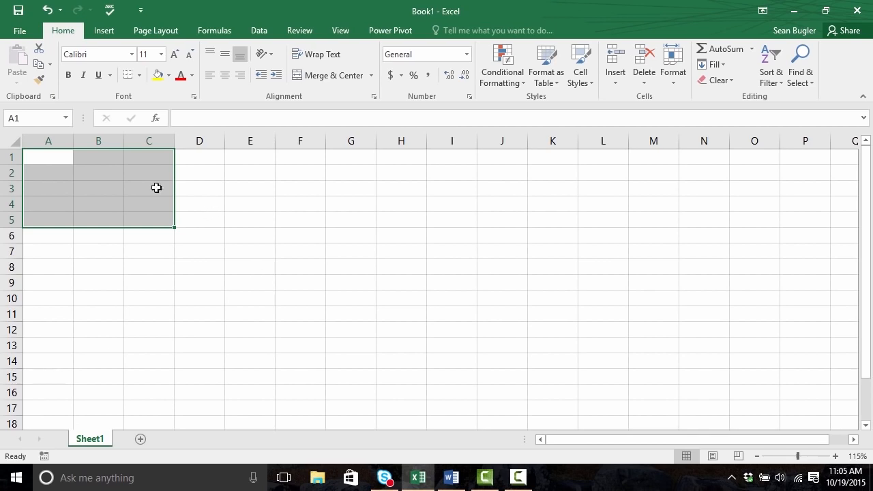
click(55, 156)
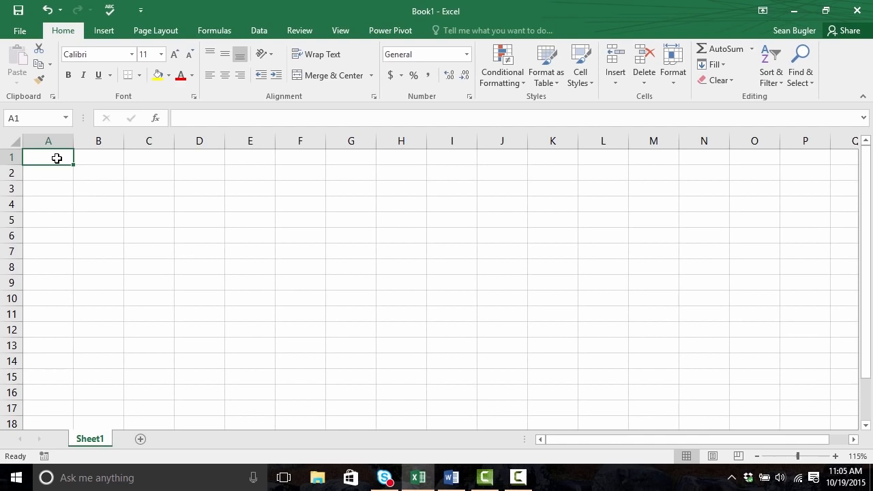
Extend the selection from cell A1 cell by cell to the range A1:F10, and select only A1 again.
drag(56, 159, 56, 188)
key(shift+Down)
key(shift+Down)
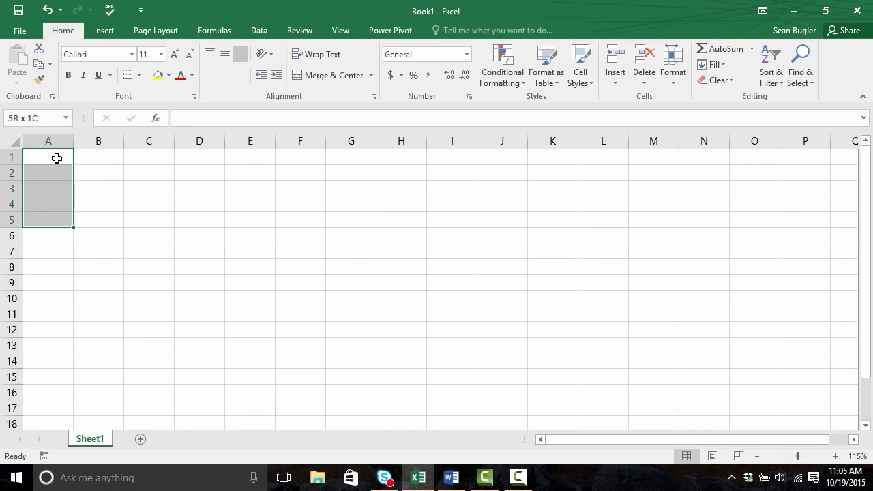
key(shift+Right)
key(shift+Right)
key(shift+Down)
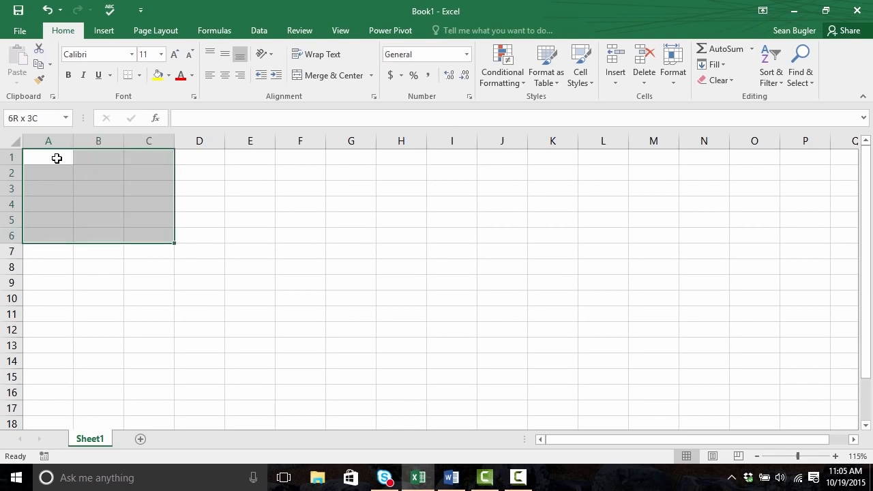
key(shift+Right)
key(shift+Down)
key(shift+Down)
key(shift+Down)
key(shift+Down)
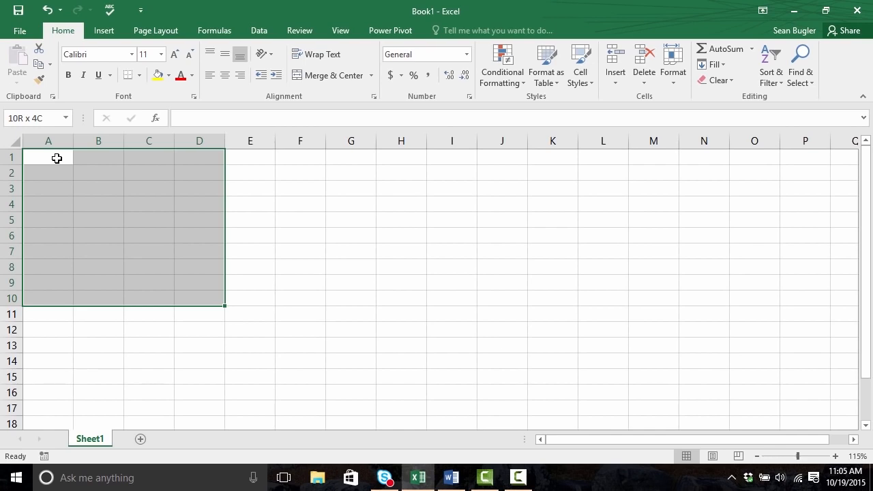
key(shift+Right)
key(shift+Right)
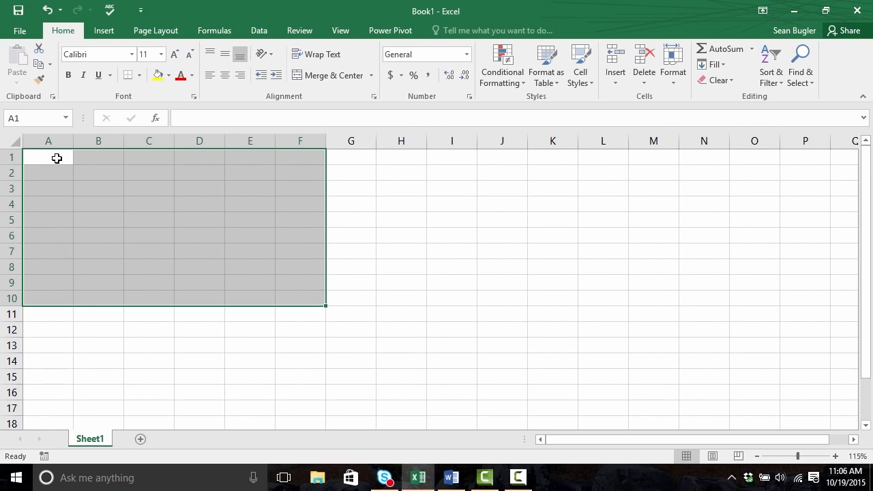
click(57, 159)
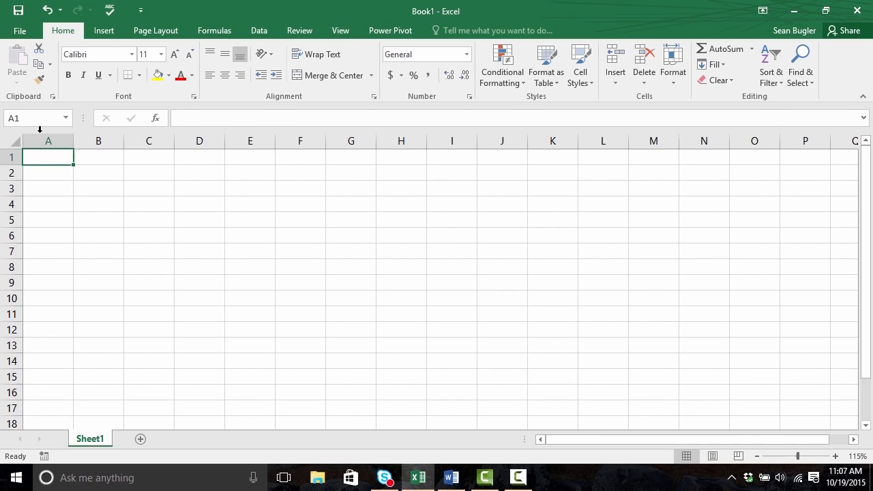
View the templates for new workbooks, return to the worksheet, and create a new blank workbook.
click(20, 31)
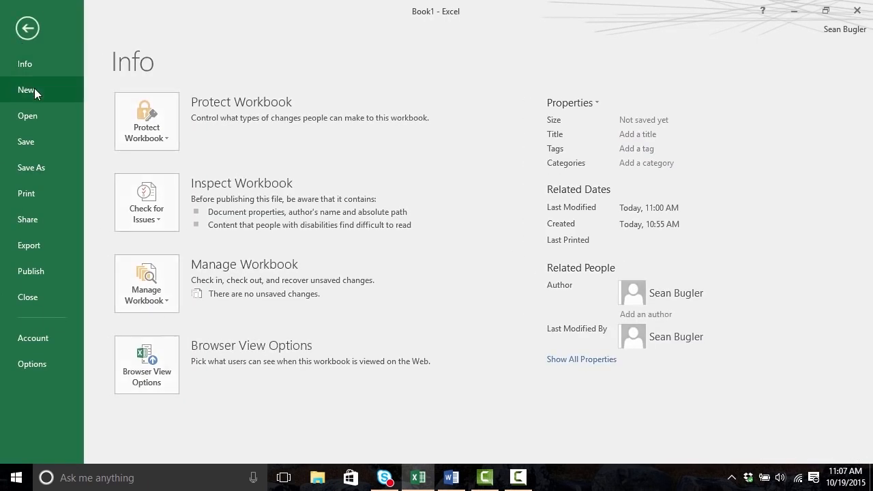
click(33, 88)
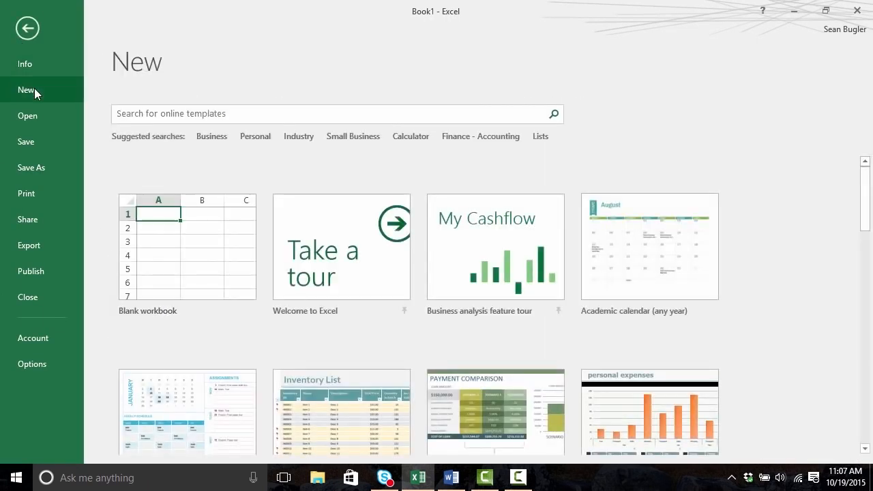
click(27, 28)
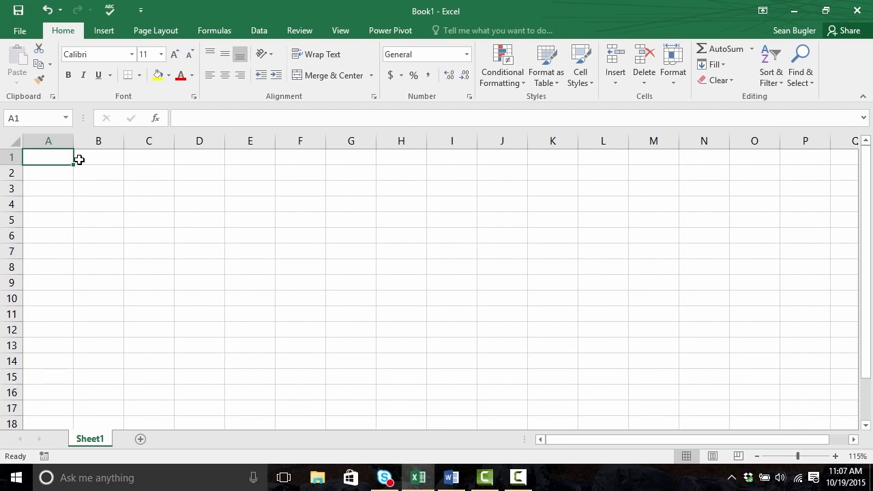
key(ctrl+n)
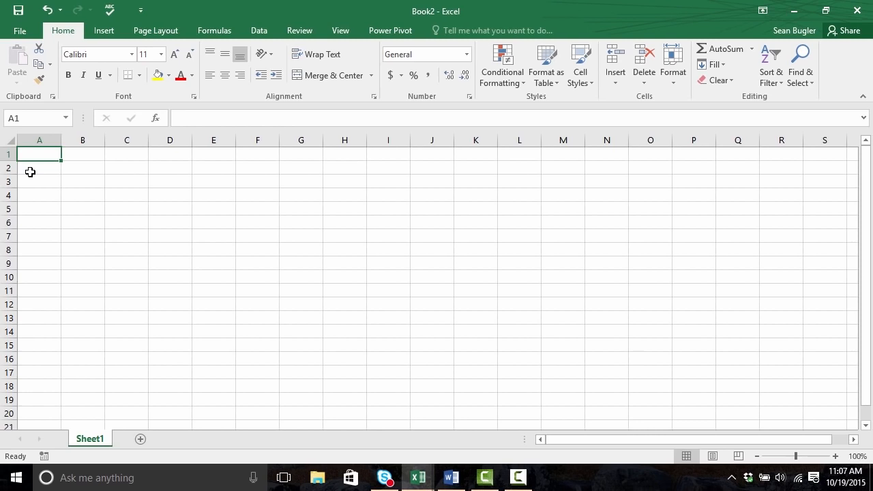
View the recent workbooks and locations available for opening a file, and return to the worksheet.
key(ctrl+o)
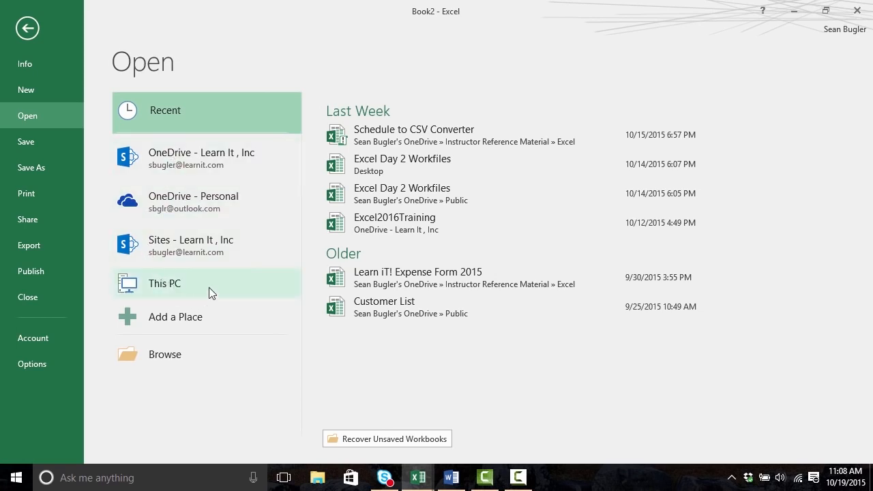
click(27, 28)
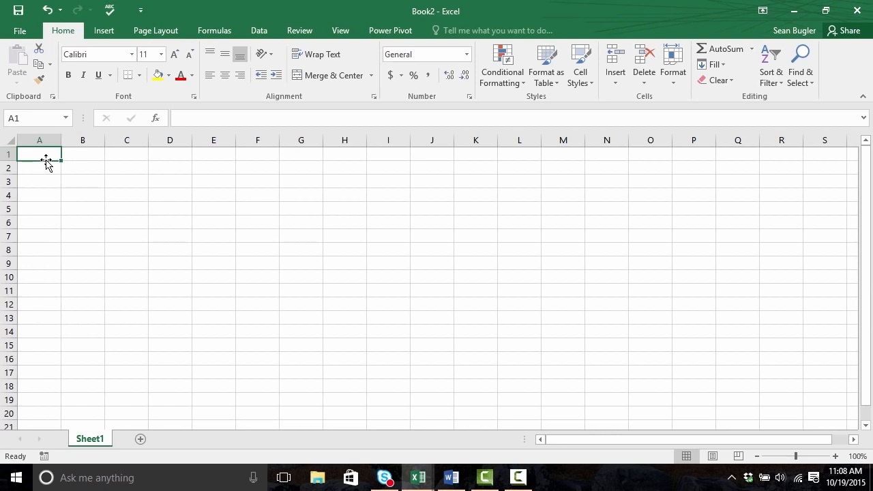
Save the new workbook to the Desktop of this PC as PracticeSave.
key(ctrl+s)
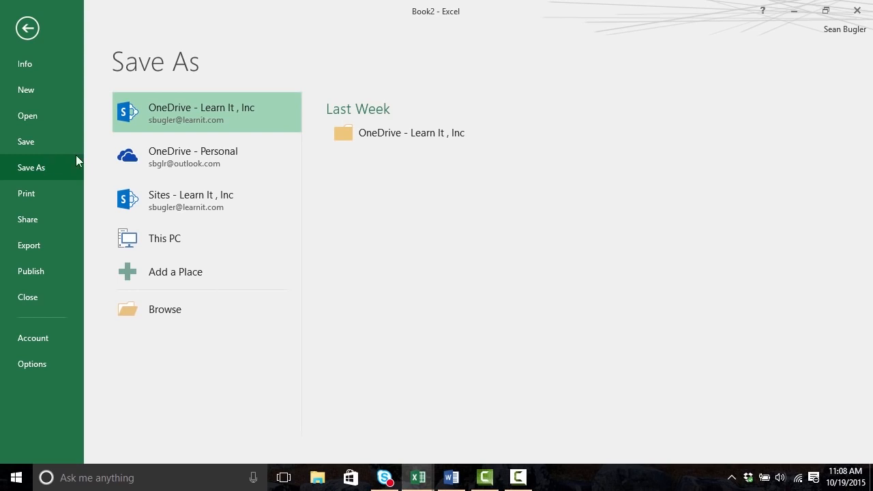
click(151, 251)
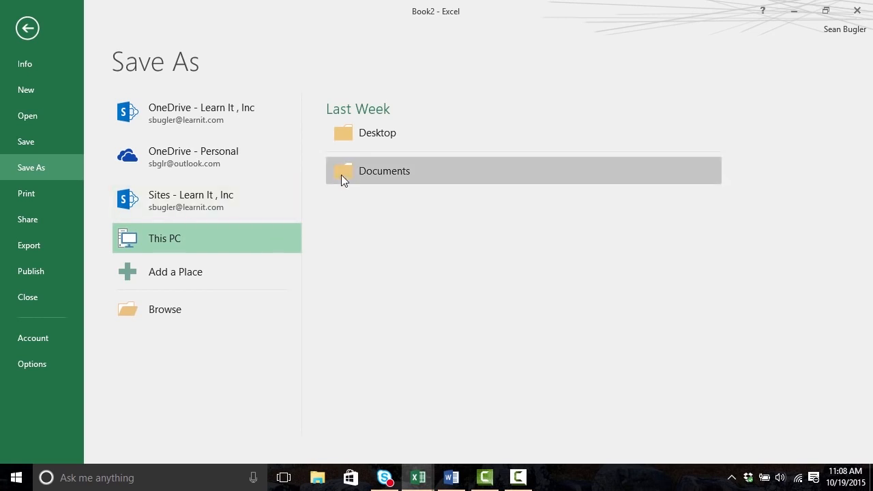
click(371, 133)
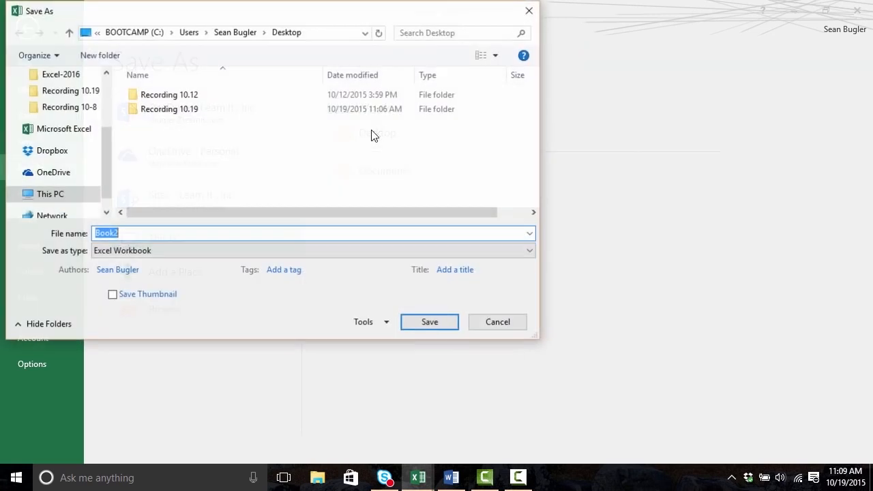
text(Pract)
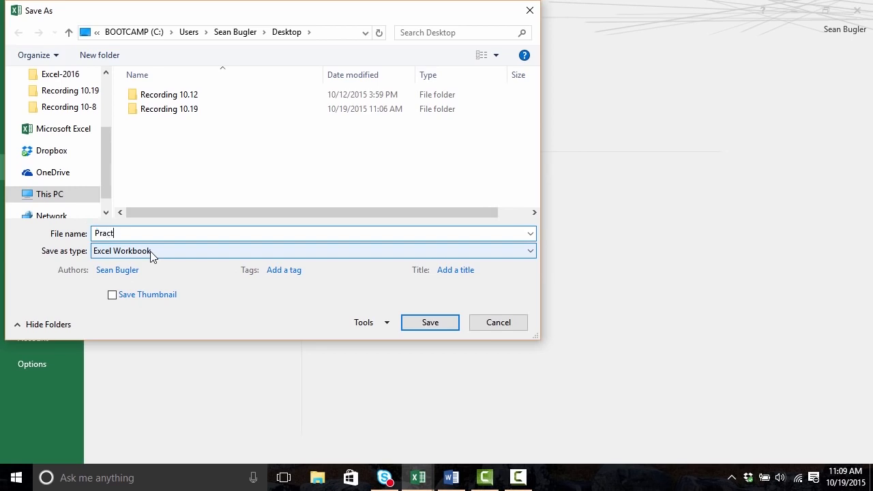
text(iceSave)
key(Return)
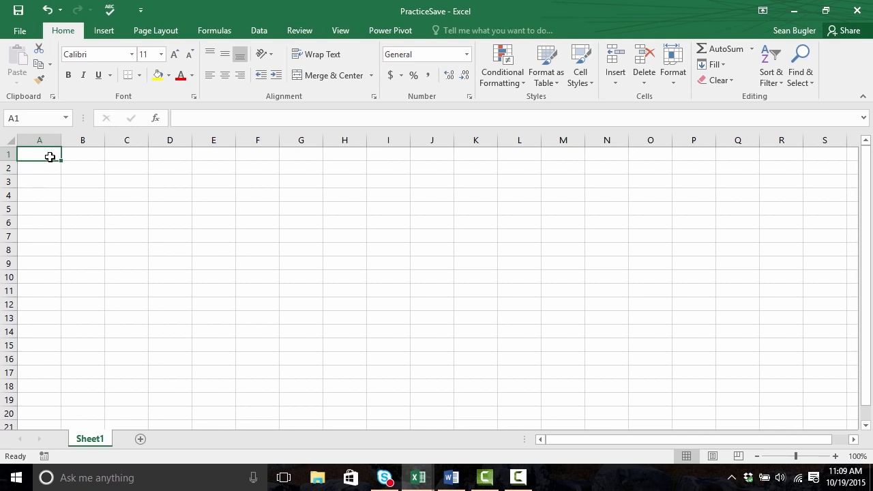
Review the file types available for saving a copy of the workbook, keep Excel Workbook, and cancel the save.
key(F12)
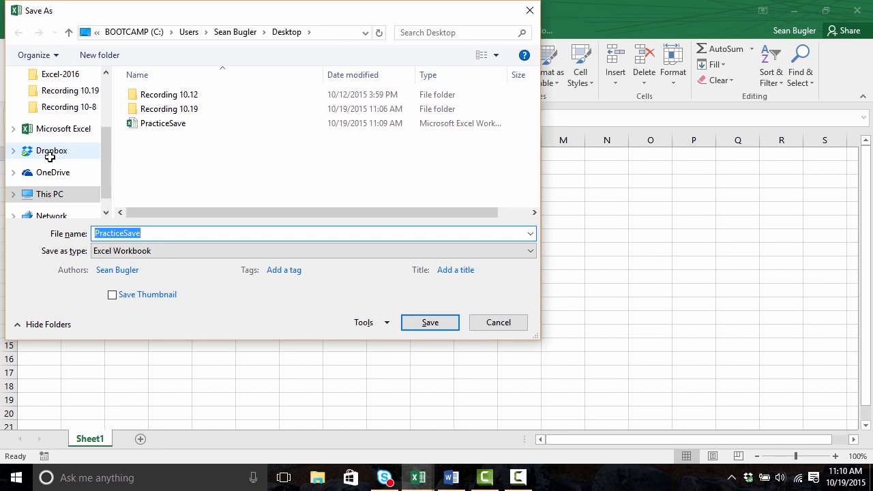
drag(103, 14, 172, 65)
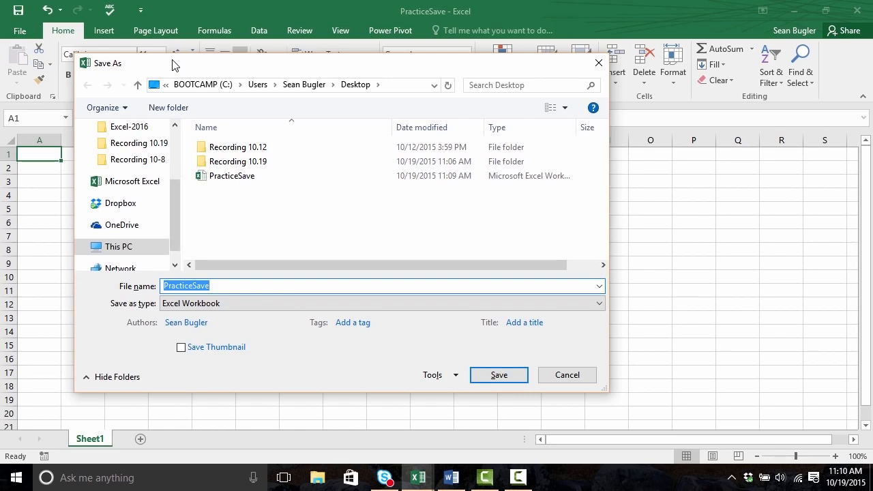
key(ctrl+2)
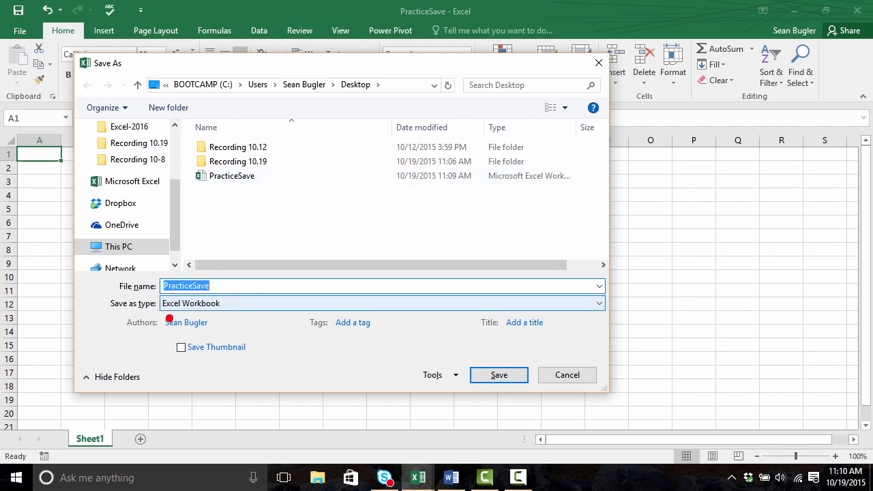
drag(136, 315, 84, 348)
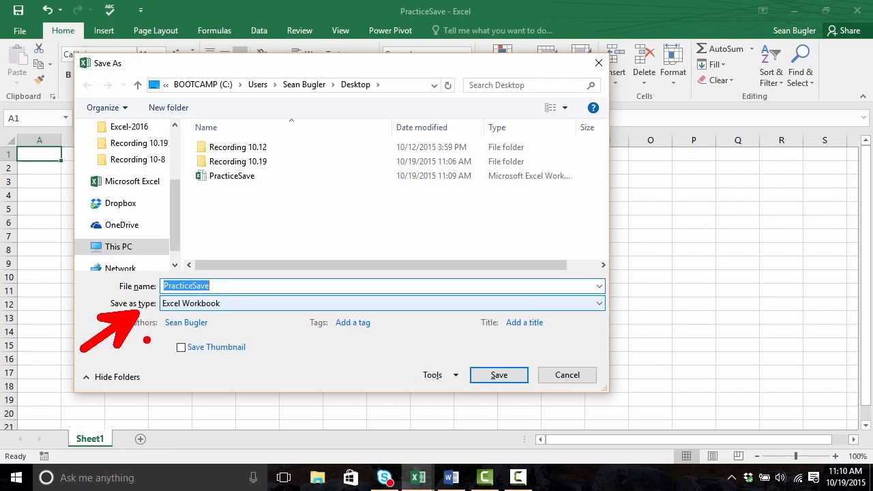
key(Escape)
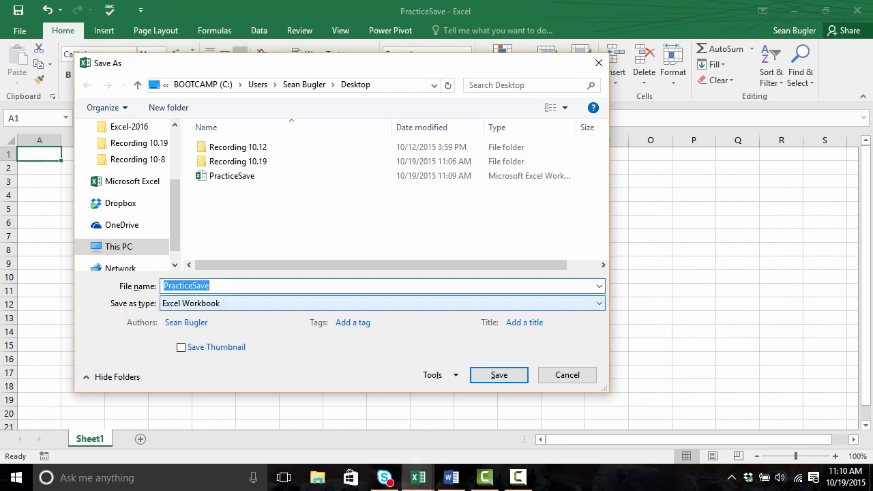
click(233, 305)
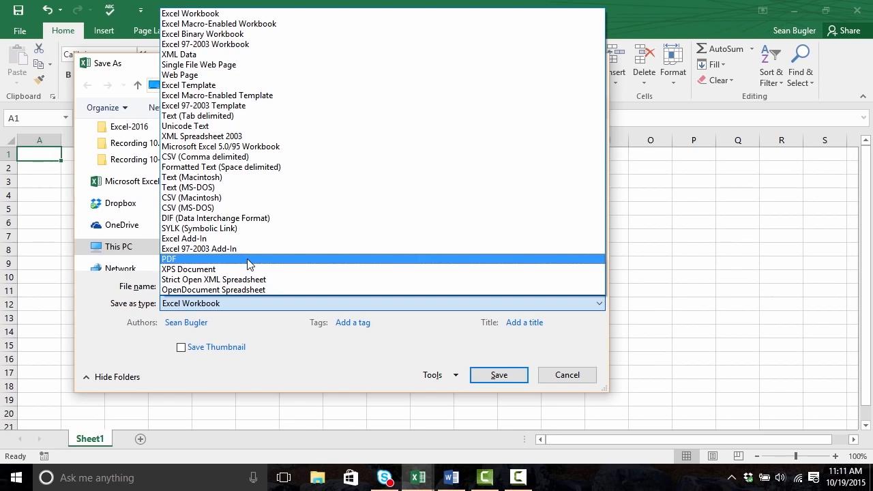
click(231, 13)
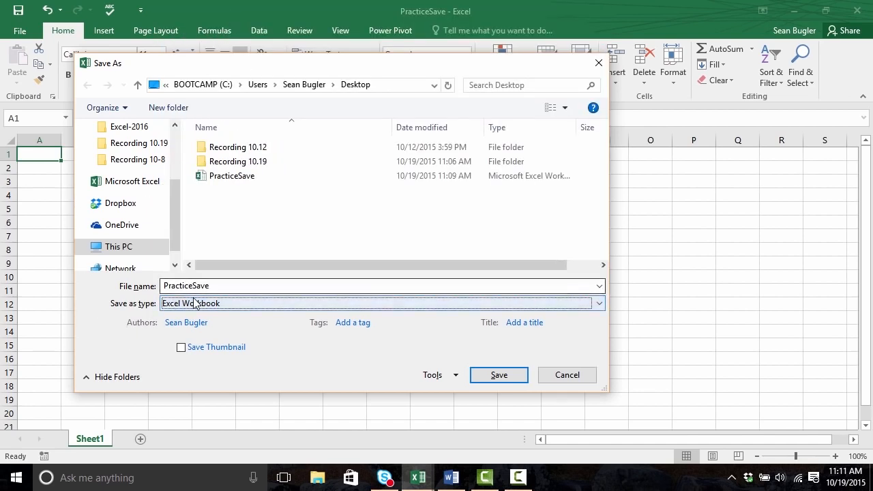
click(553, 375)
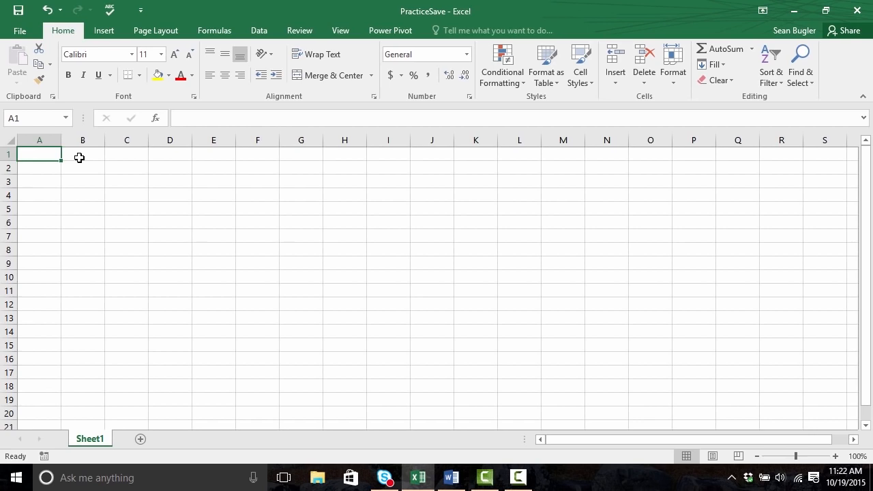
Enter the company name "Birch & Daughters" in cell A1.
text(Bir)
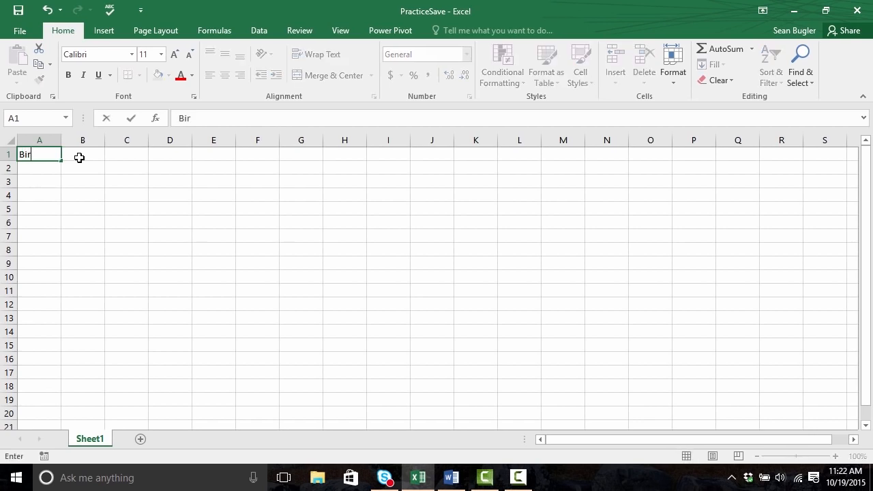
text(ch & Sons)
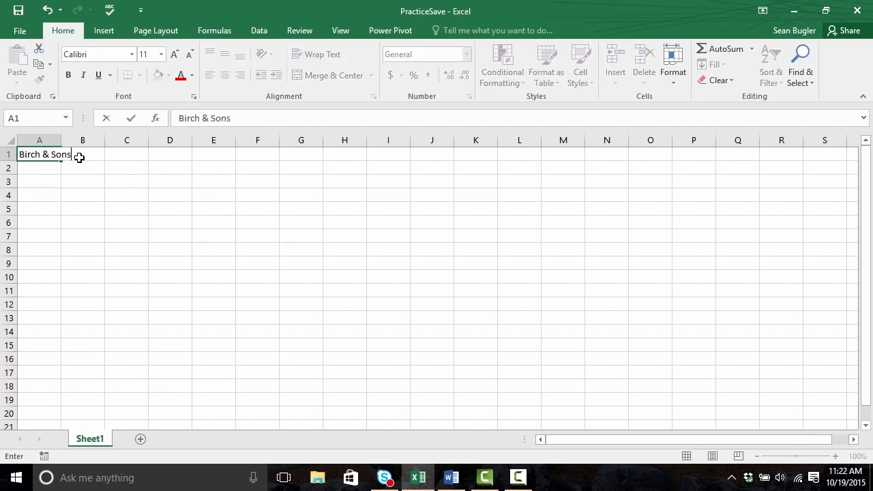
key(BackSpace)
key(BackSpace)
key(BackSpace)
key(BackSpace)
text(Daughters)
key(Return)
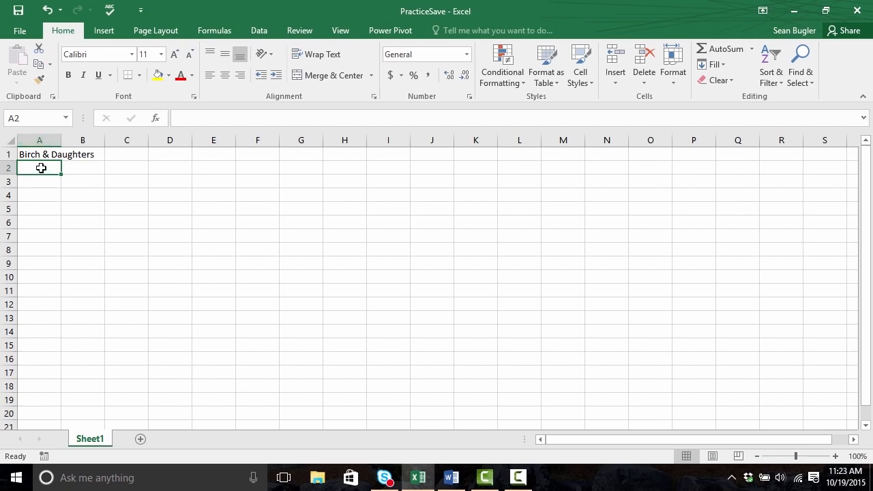
Move down to A4, go across row 4 to D4, and return to column A in row 5.
key(Return)
key(Return)
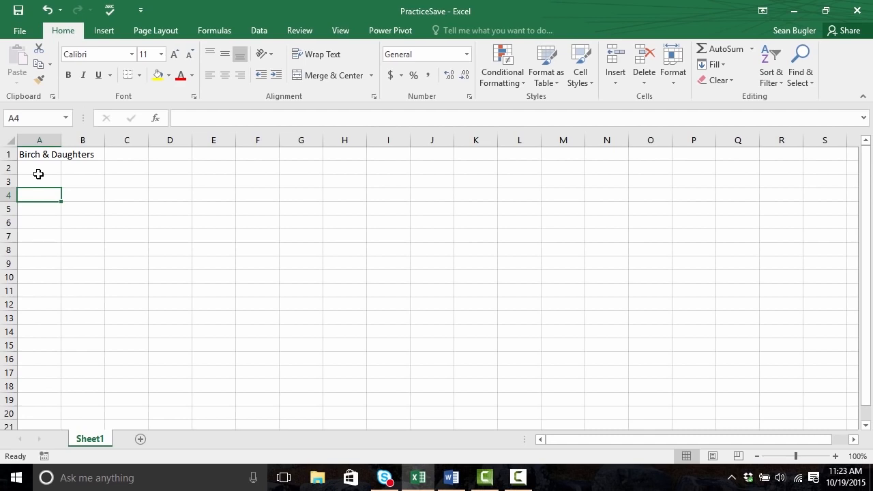
key(Right)
key(Right)
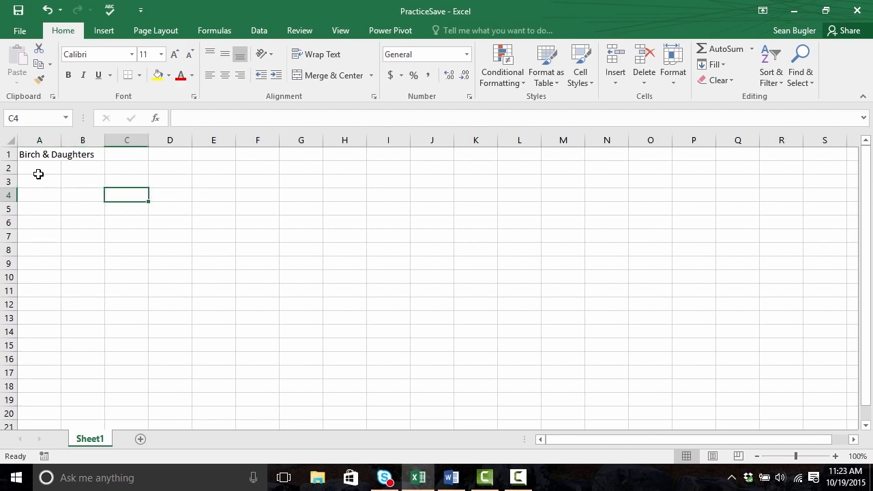
key(Right)
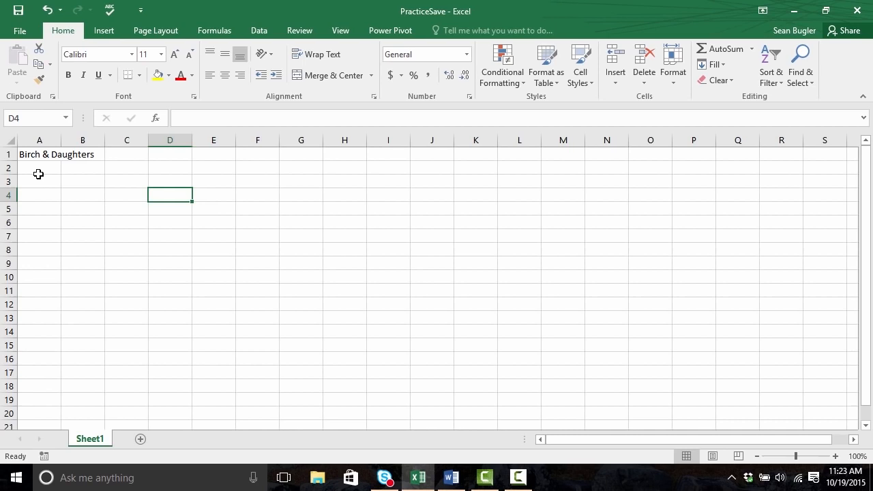
key(Return)
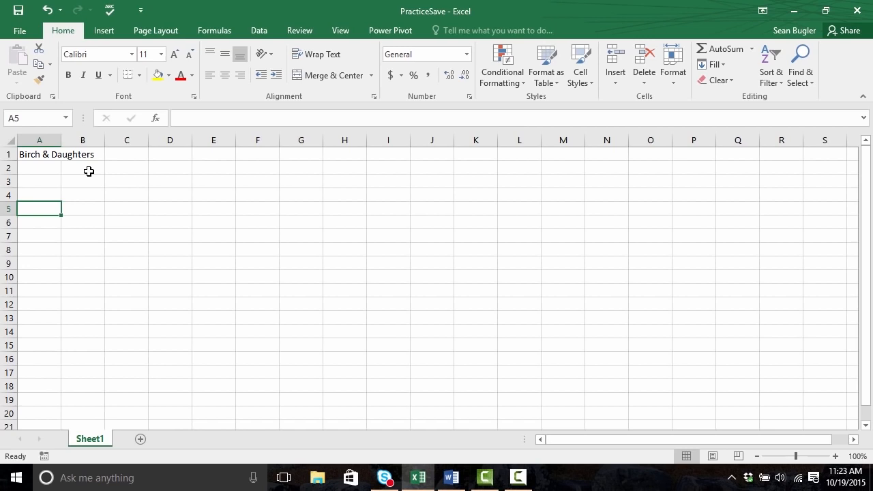
Move from A5 through A4 to B4, repeat the jump to the start of row 5, and finish at A4.
key(Up)
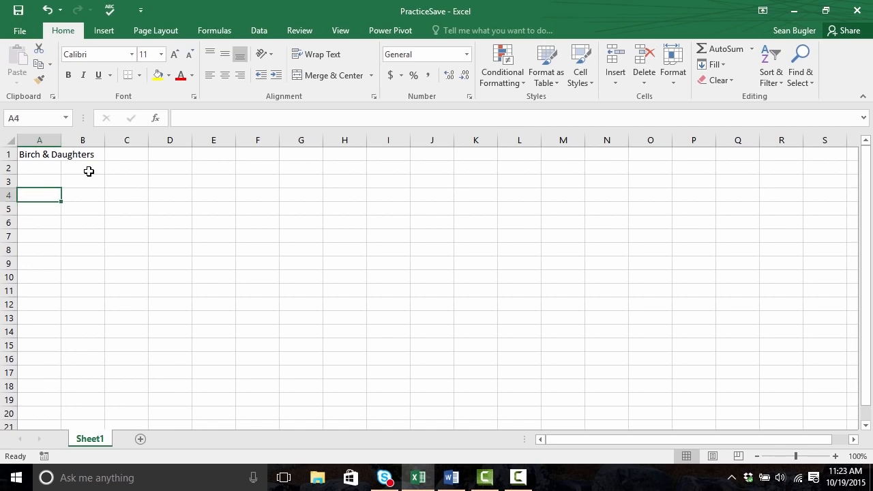
key(Right)
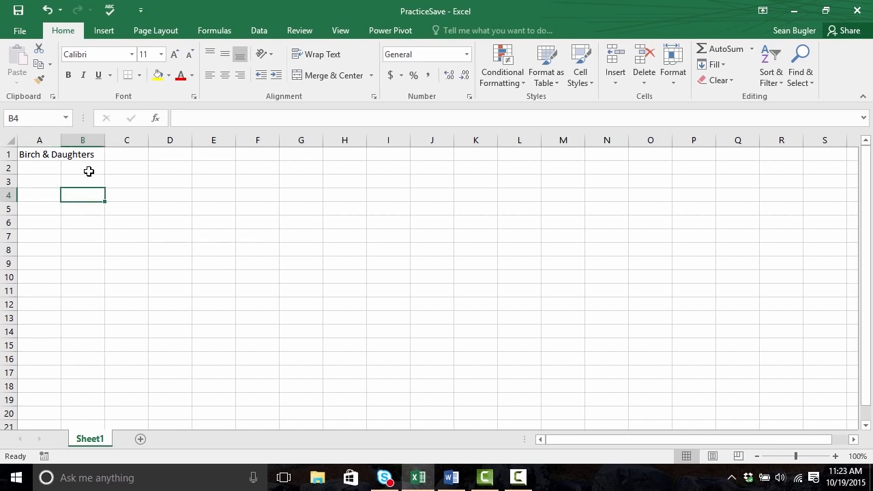
key(Return)
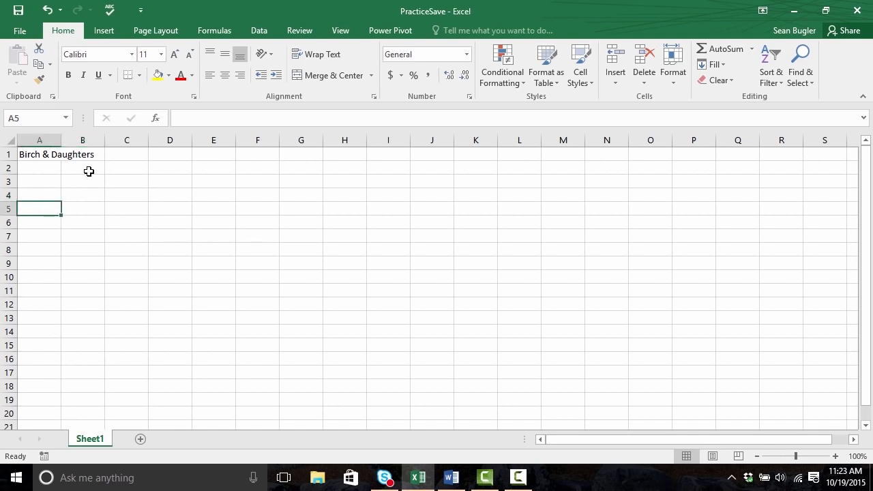
key(Up)
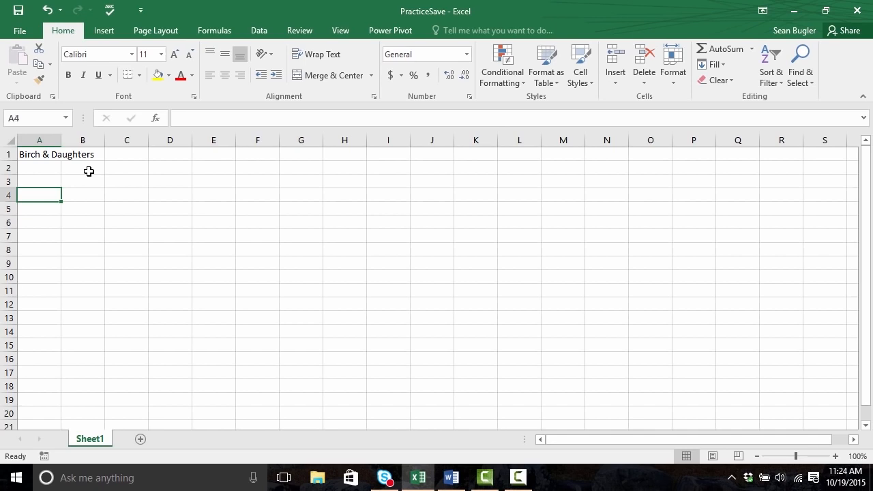
key(Right)
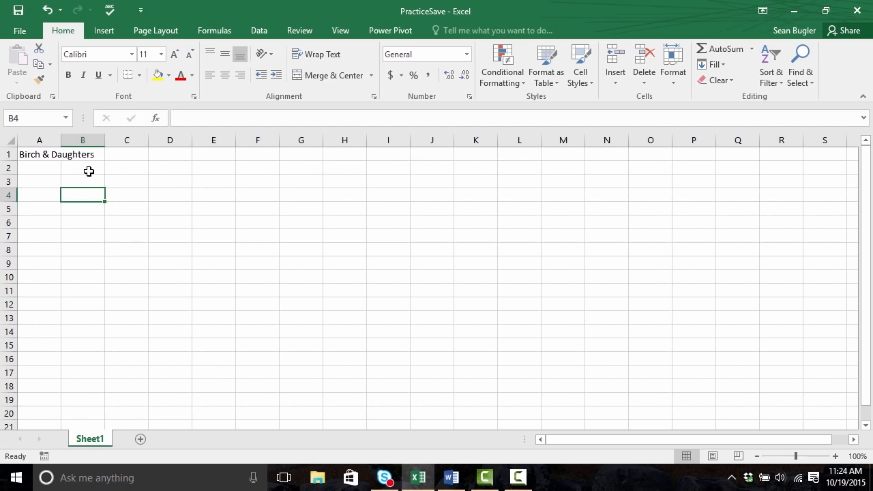
key(Left)
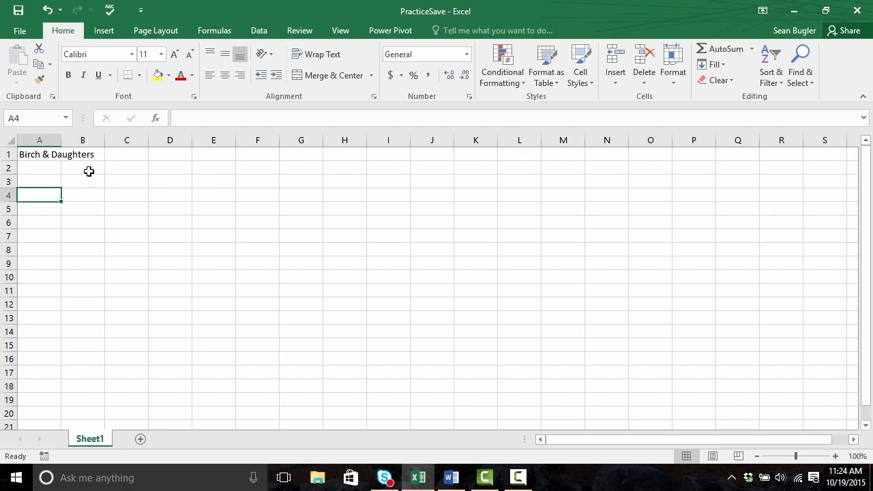
Select cell M4, move one cell at a time to M5 and N5, and go back to M4.
click(542, 191)
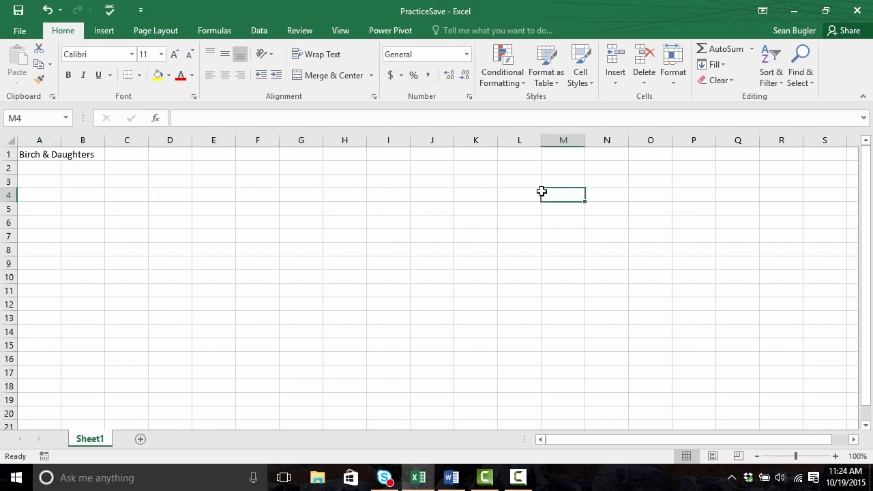
key(Down)
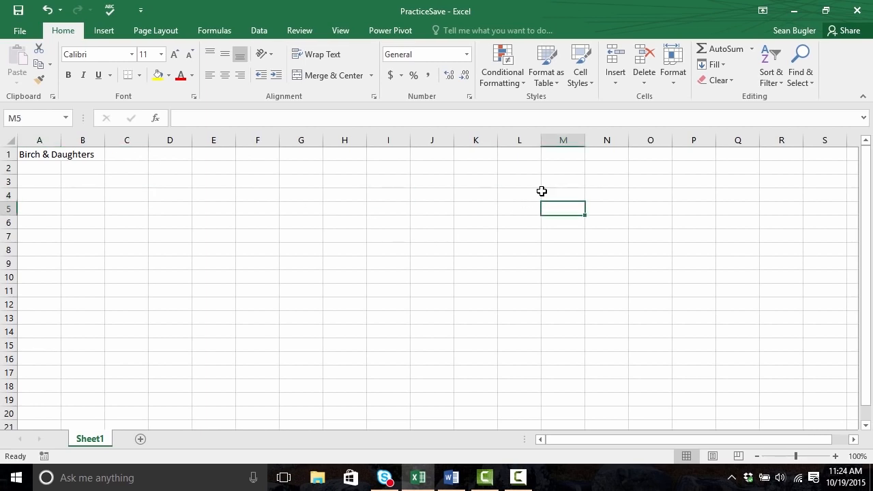
key(Right)
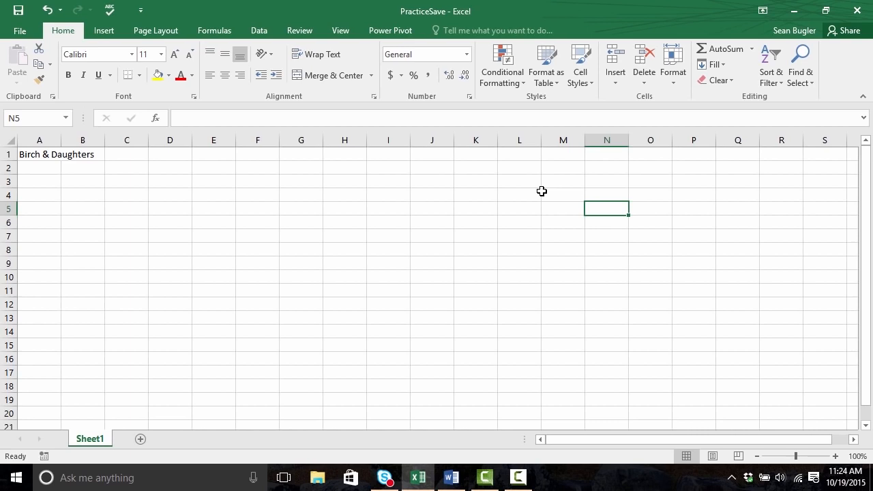
key(Left)
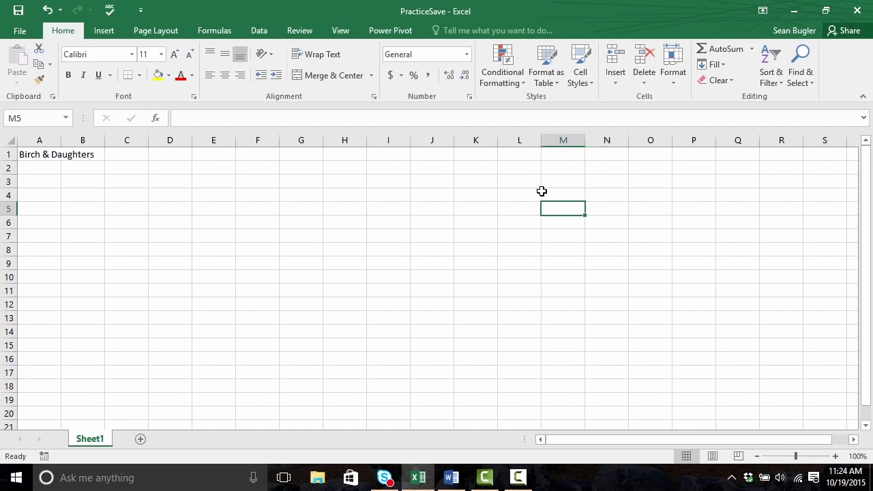
key(Up)
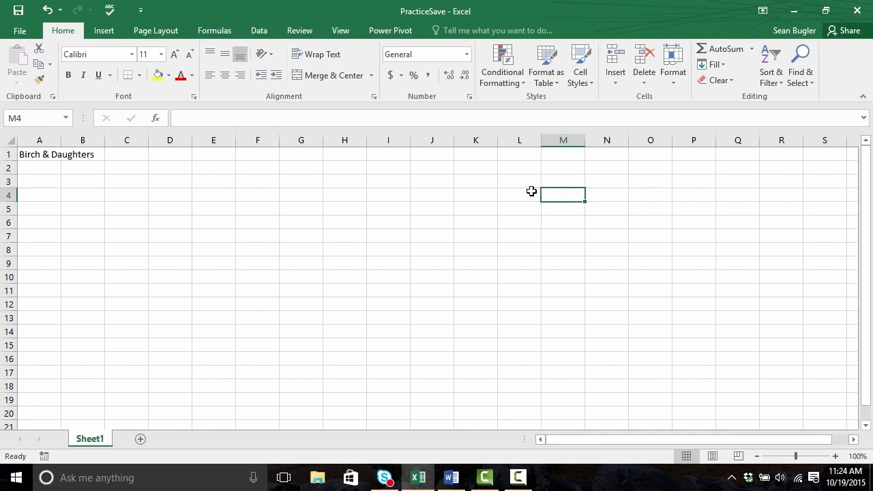
Extend the company name in cell A1 to read "Birch & Daughters Coffee Shop".
click(39, 154)
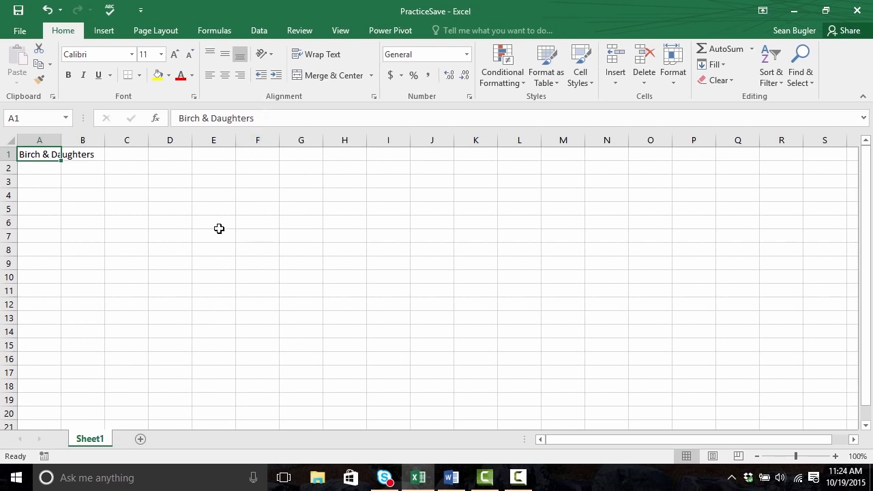
key(F2)
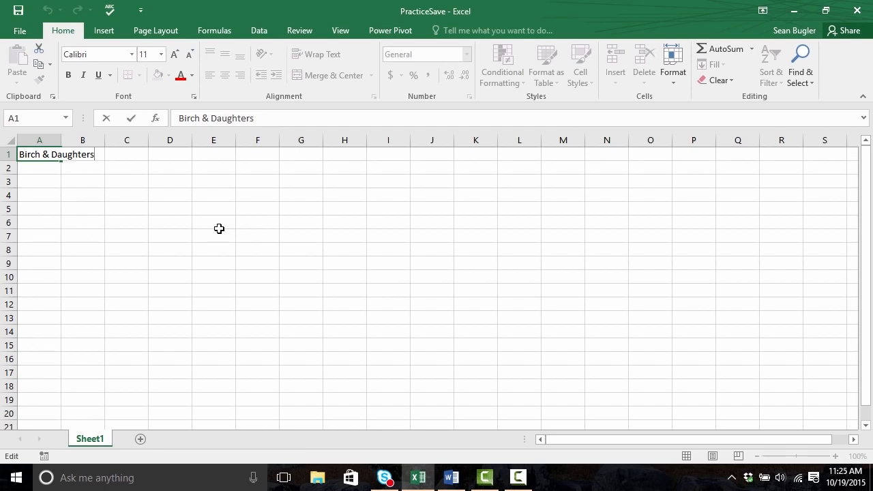
text(Coffee Shop)
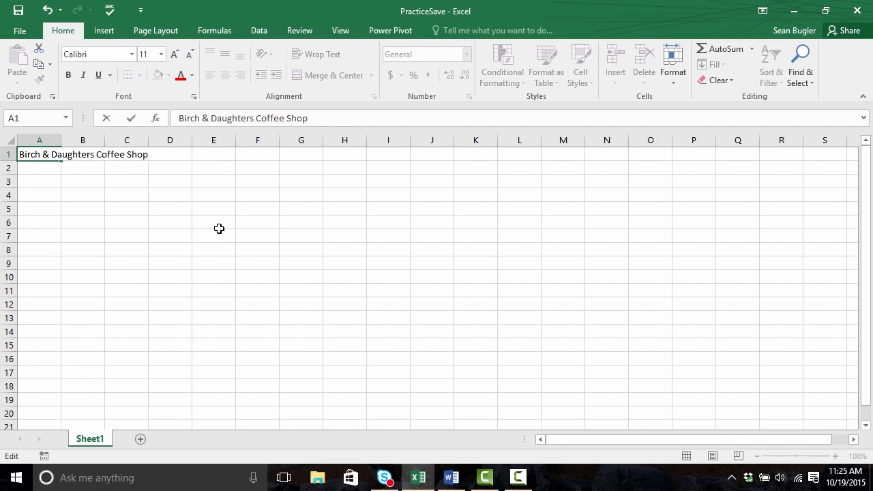
key(ctrl+Return)
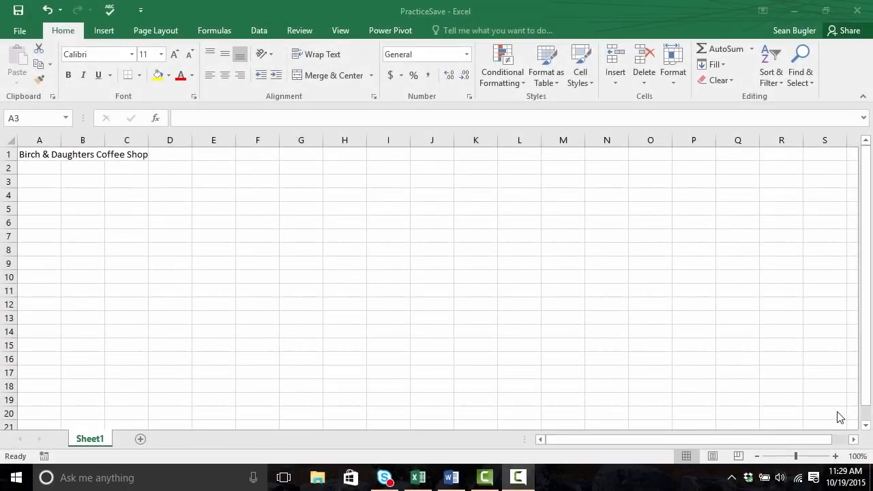
Enter the heading "Items" in A3 and list Coffee, Tea, Bagels and Crumpets below it in A4 to A7.
click(33, 187)
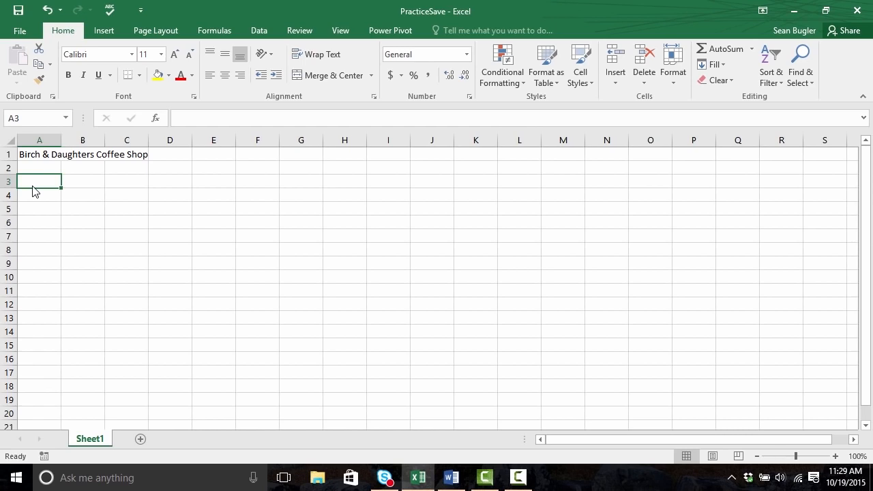
text(Items)
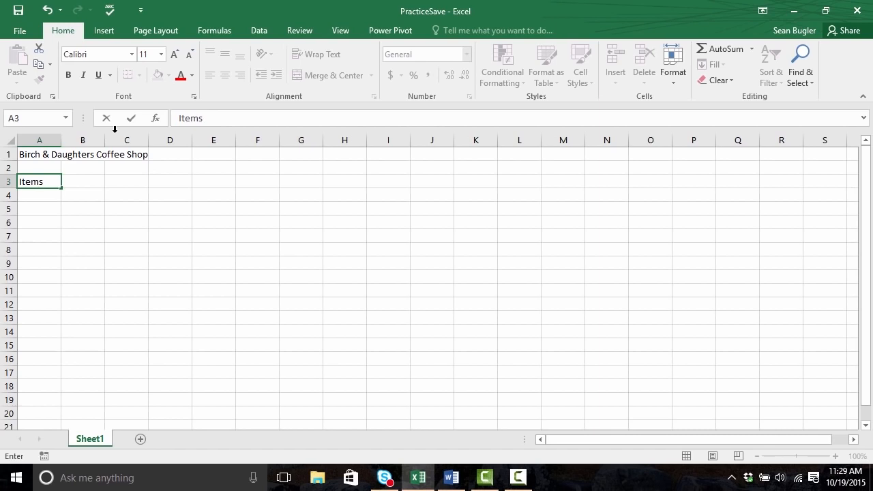
key(Return)
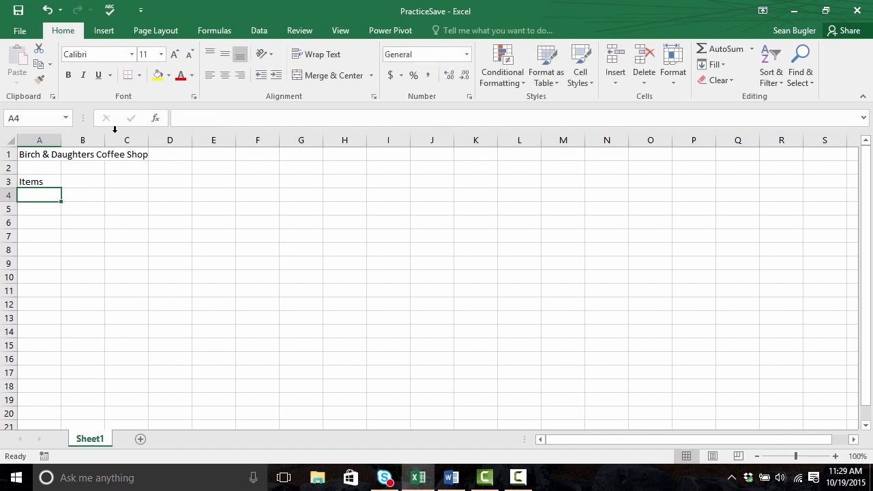
text(Coffee)
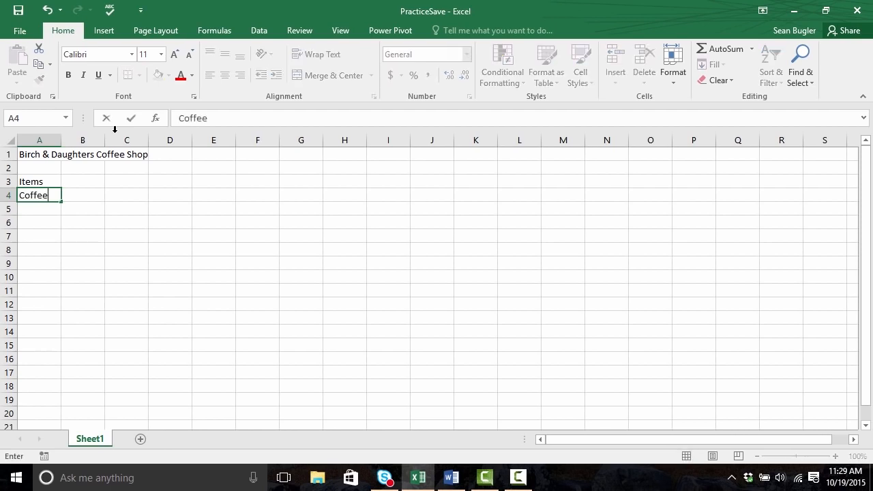
key(Return)
text(Tea)
key(Return)
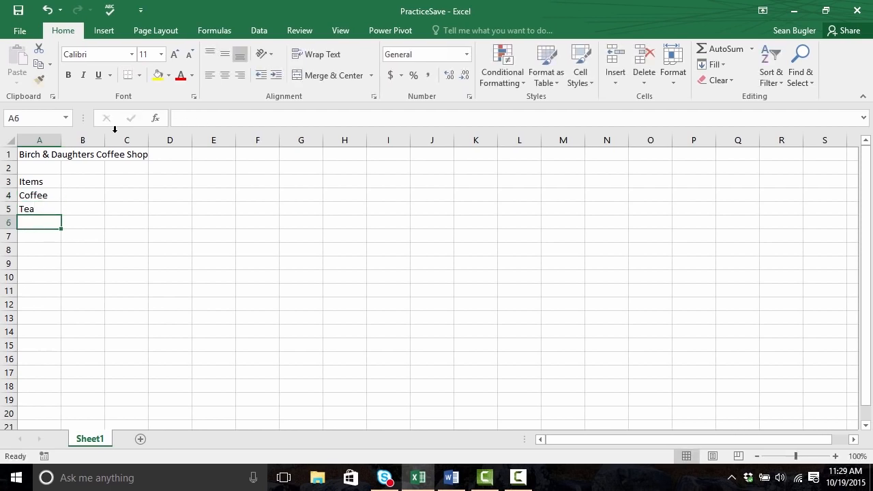
text(Bage)
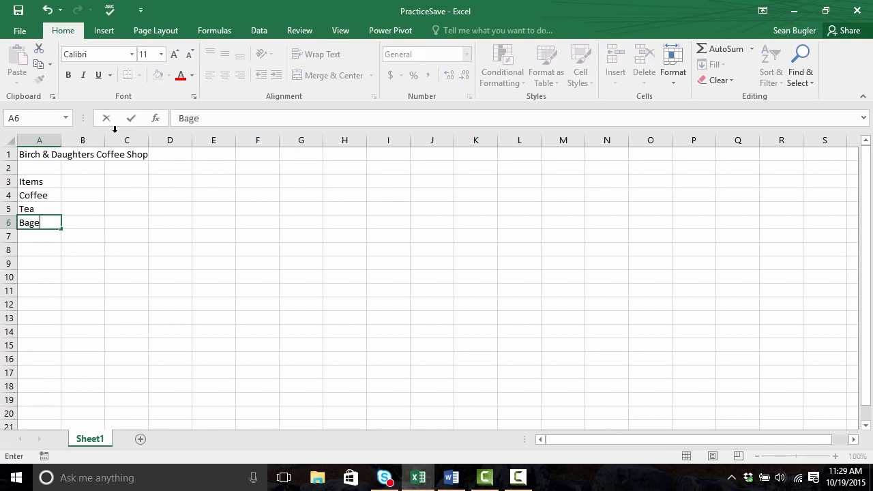
text(ls)
key(Return)
text(Crum)
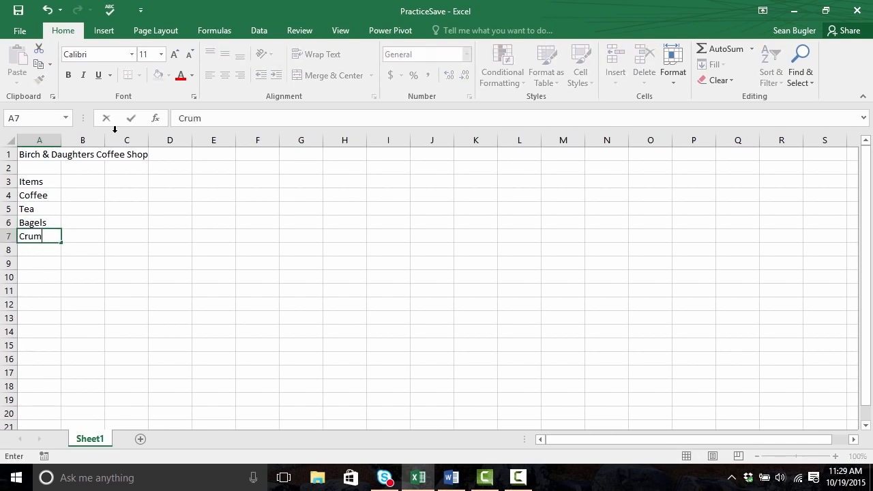
text(pets)
key(Return)
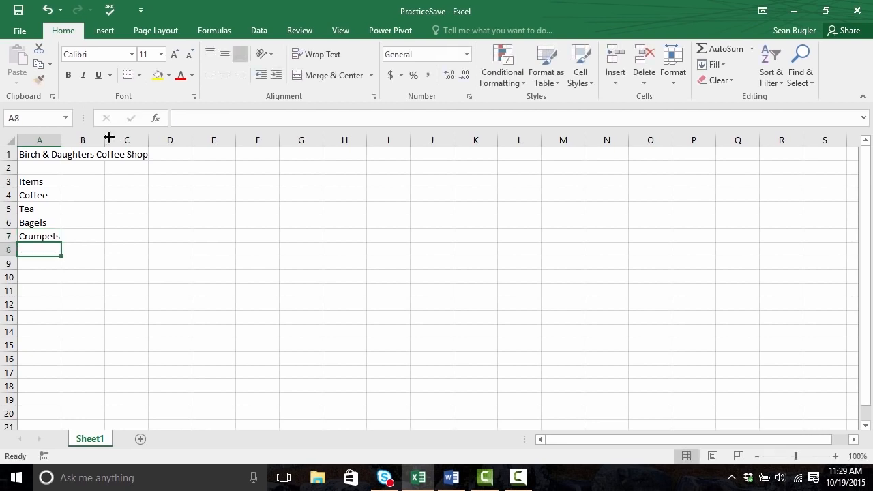
Enter the heading "Price" in B3, with 4.00 for Coffee in B4 and 3.50 for Tea in B5.
click(96, 186)
text(Price)
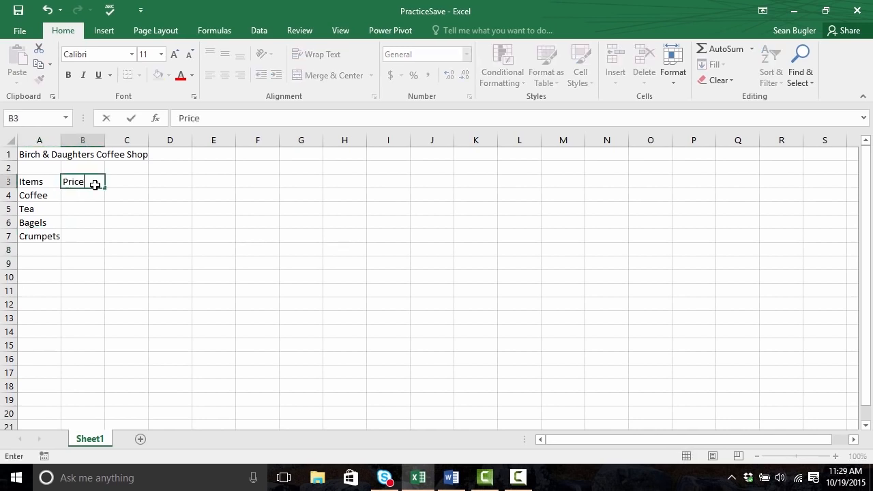
key(Return)
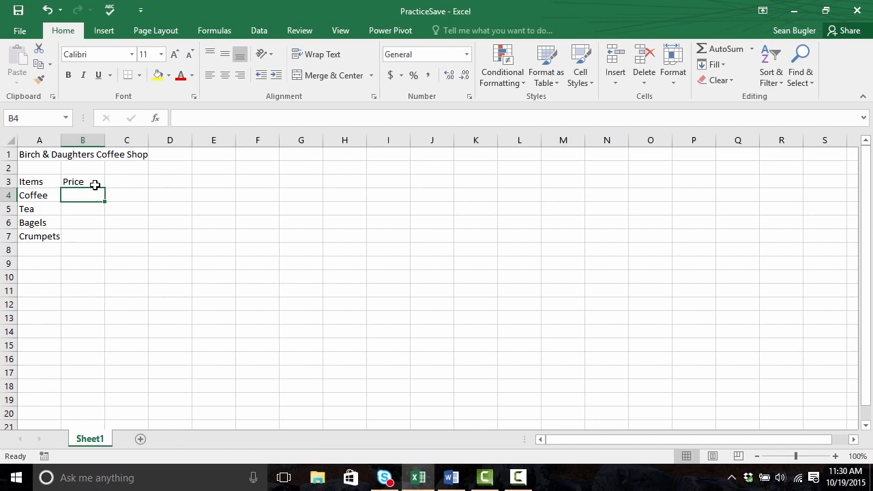
text(4.)
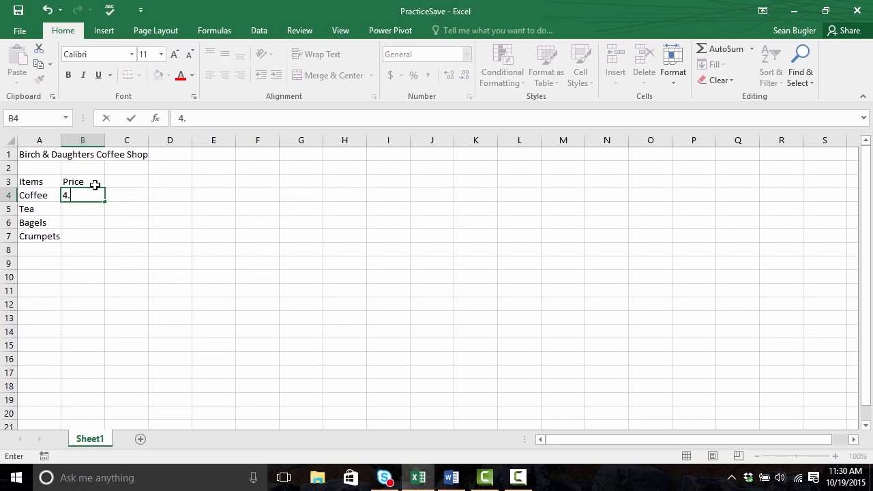
text(00)
key(Return)
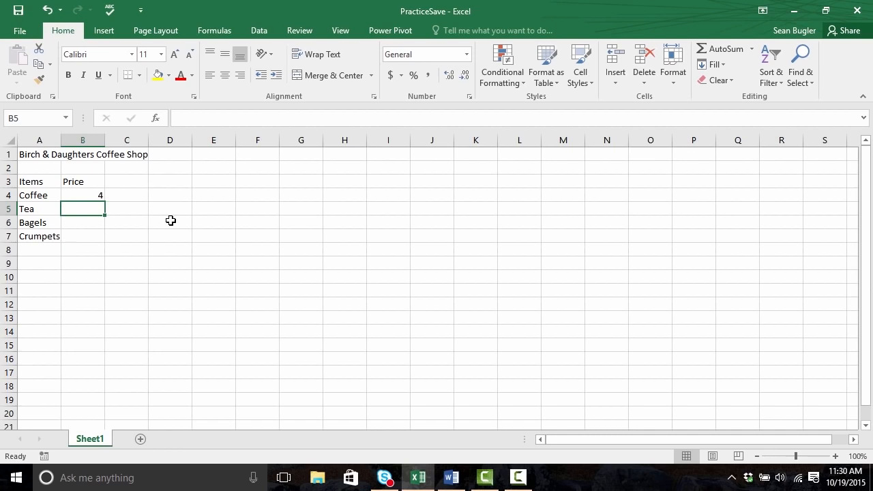
key(Up)
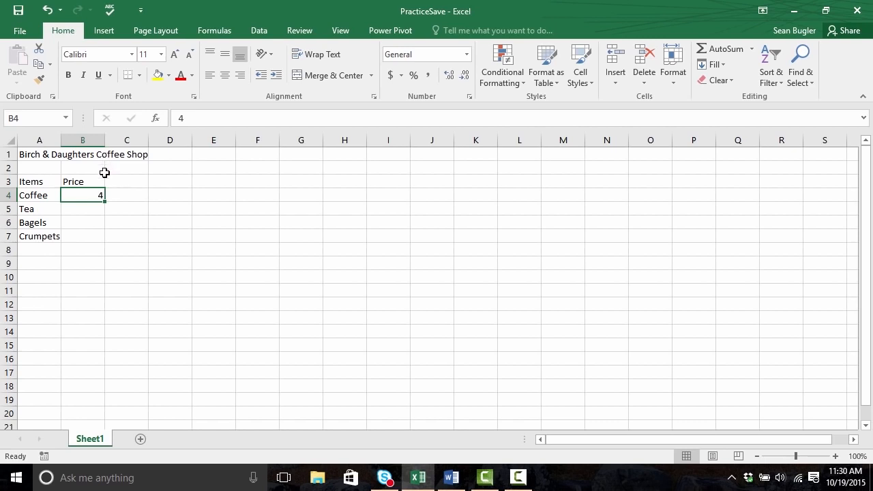
click(95, 204)
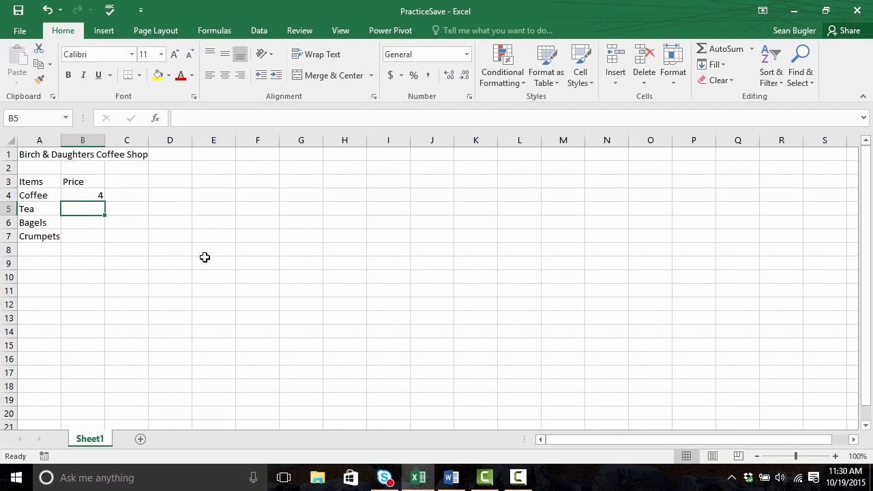
text(3.50)
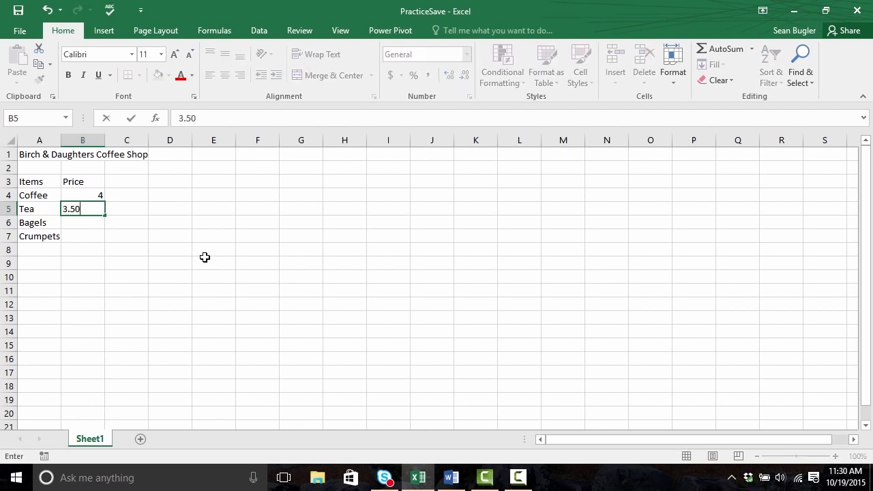
key(Return)
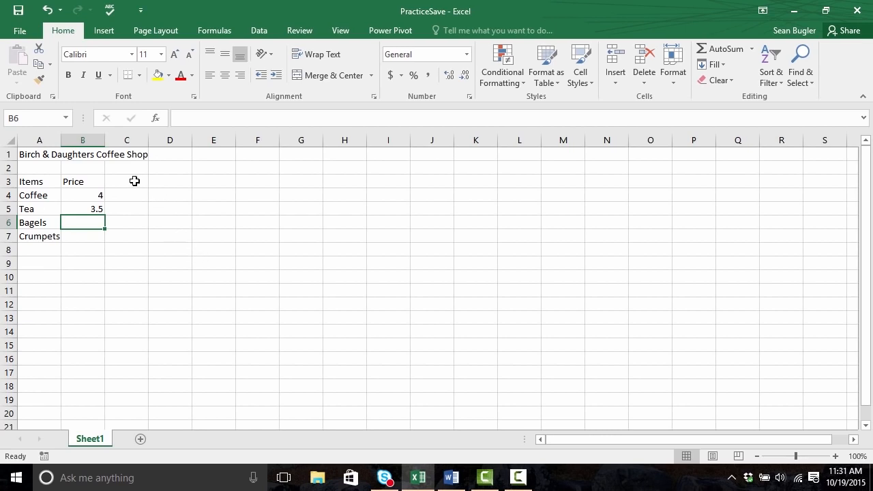
Format the Coffee price in B4 as Currency with two decimal places and the $ symbol.
click(79, 197)
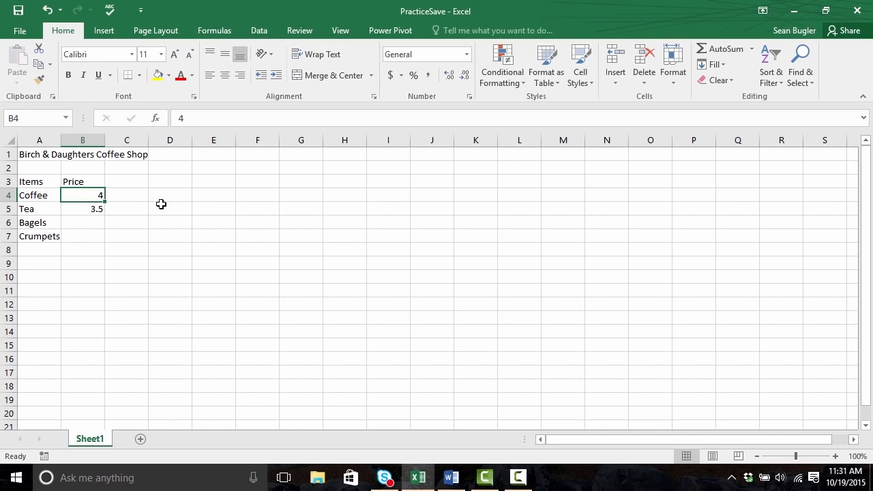
right_click(88, 197)
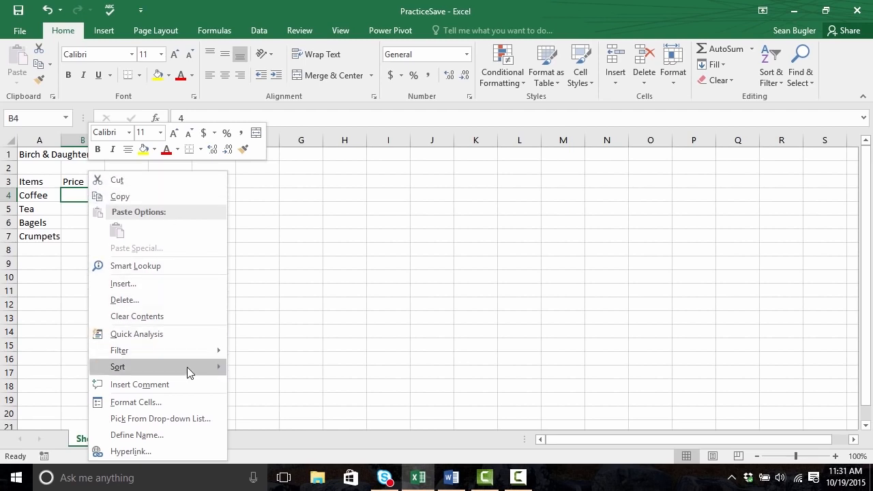
click(171, 403)
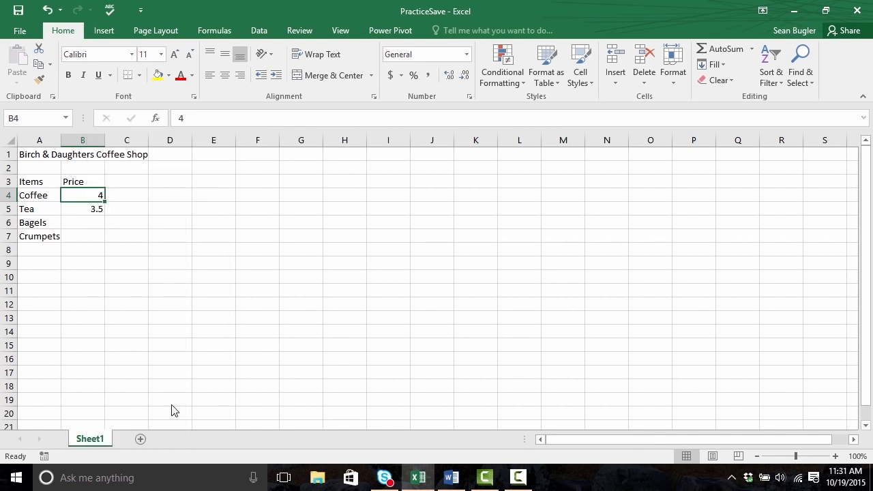
drag(119, 154, 289, 91)
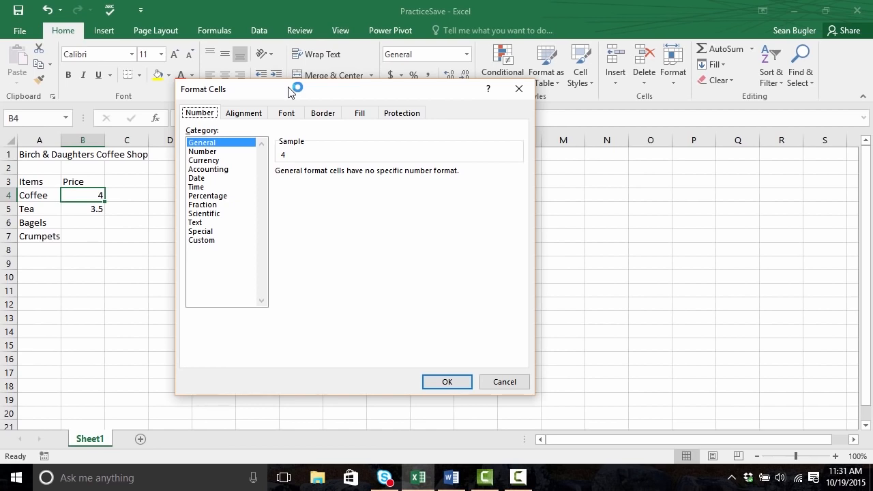
click(229, 152)
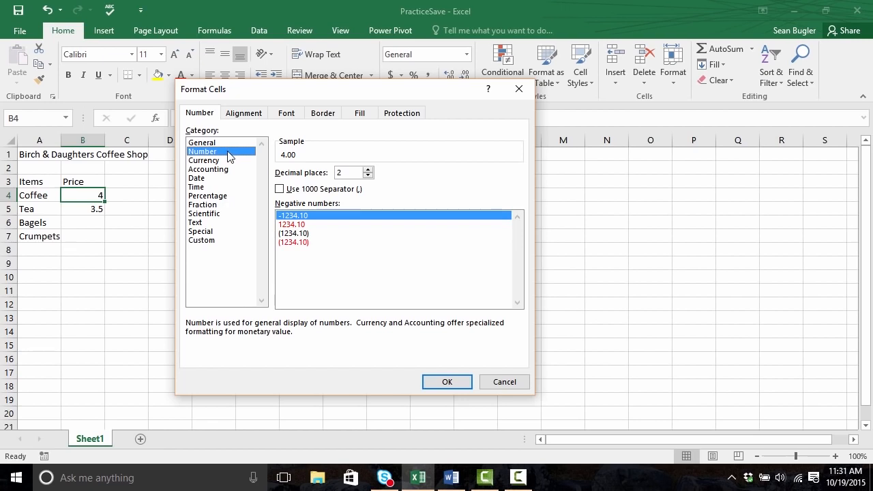
click(232, 162)
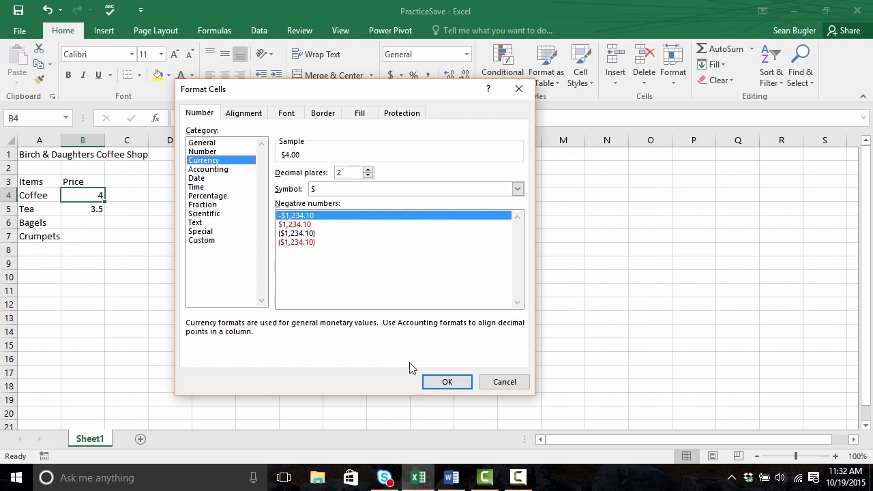
click(437, 386)
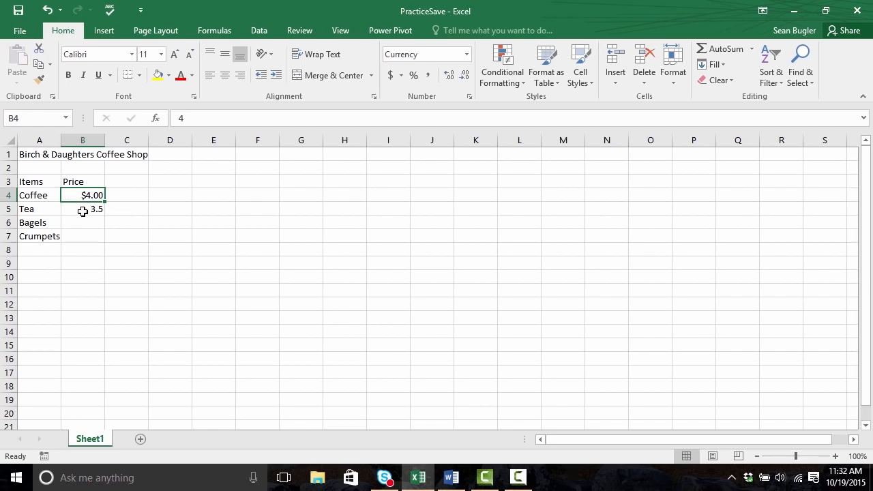
Apply the Currency number format to the remaining price cells B5 to B7.
drag(81, 208, 87, 237)
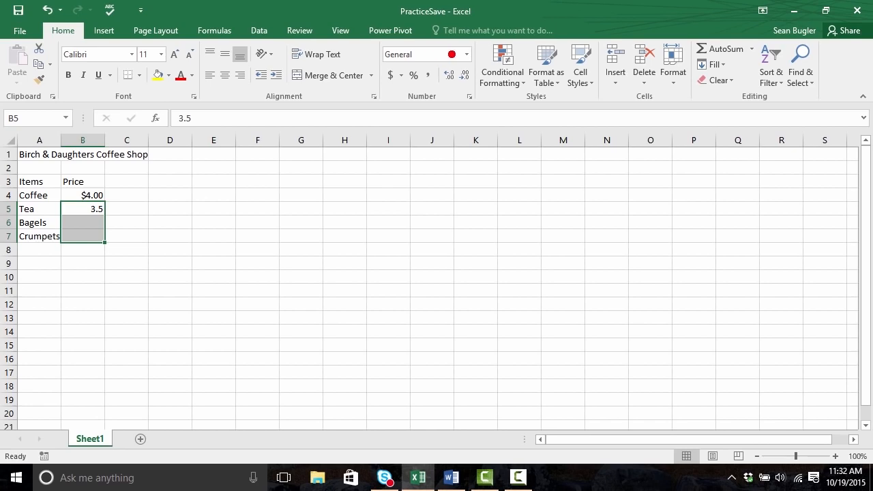
click(467, 54)
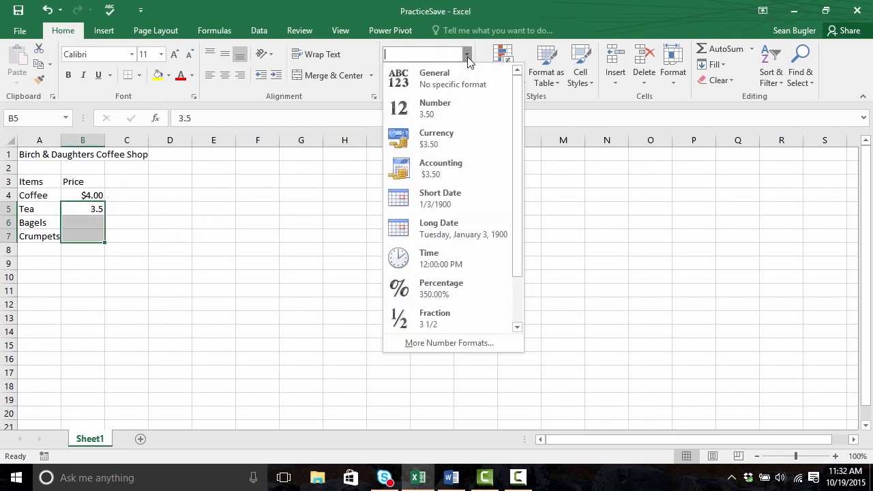
click(463, 139)
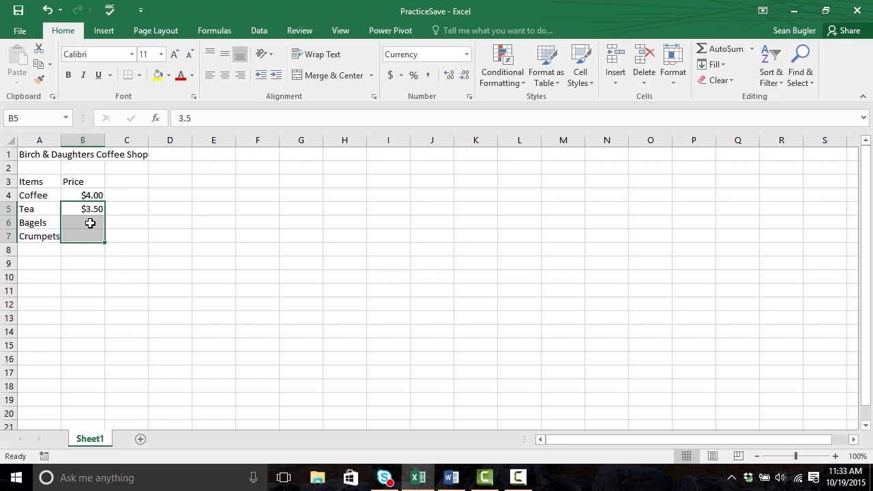
Enter the price 2.50 for Bagels in B6 and 2.75 for Crumpets in B7.
click(90, 223)
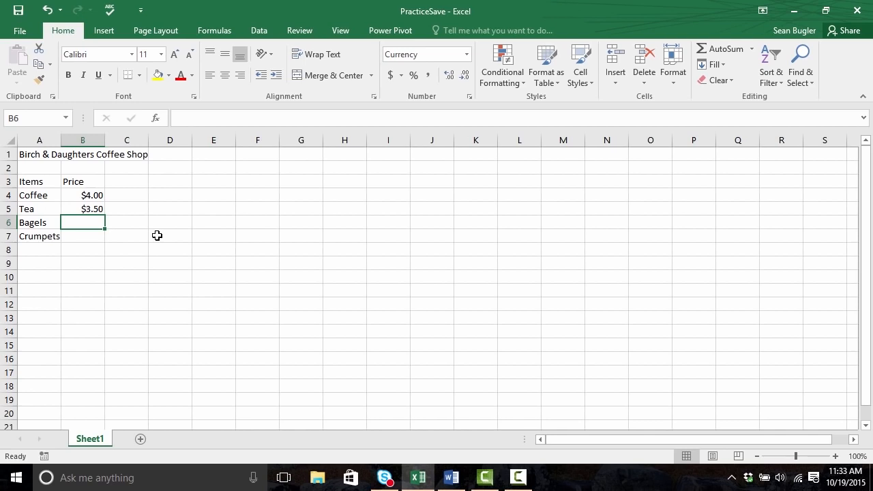
text(2.50)
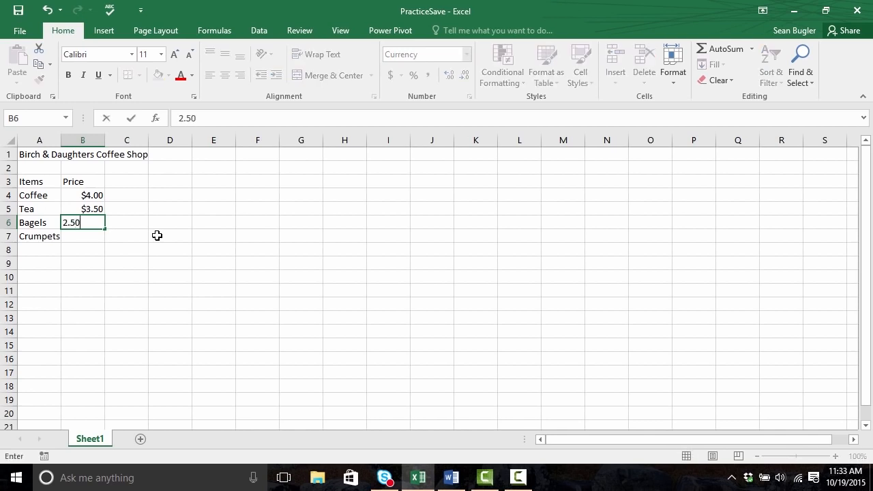
key(Return)
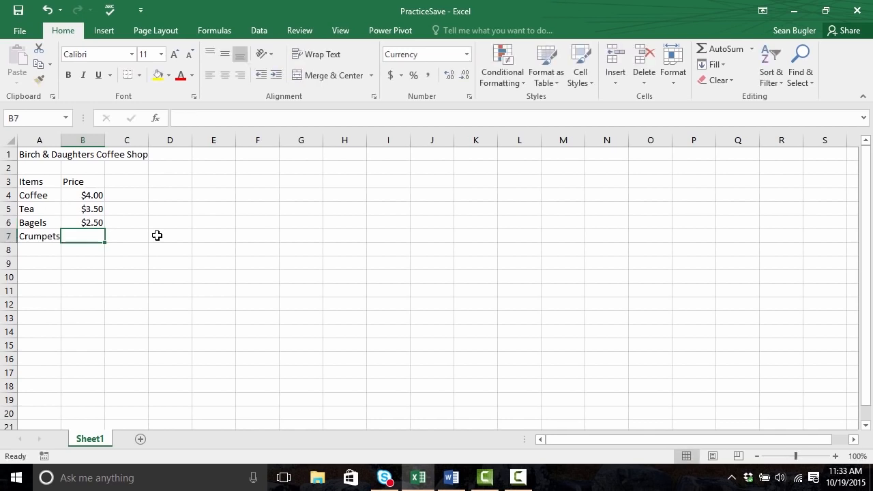
text(2.75)
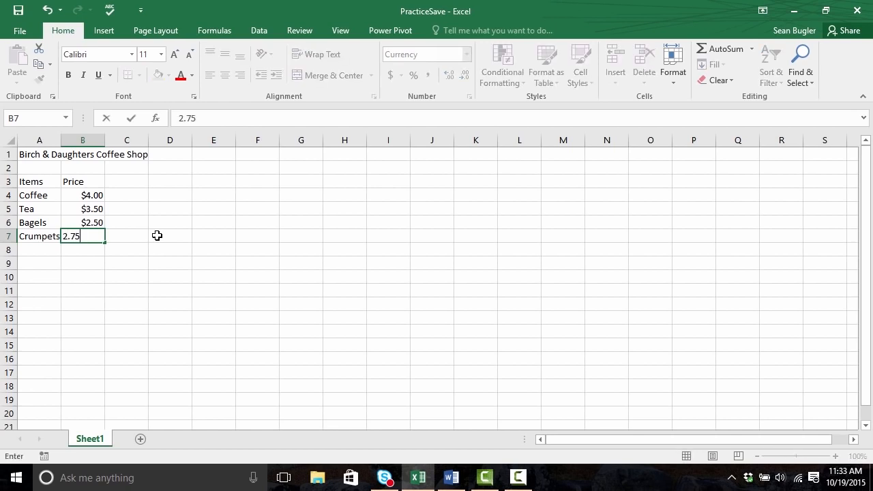
key(Return)
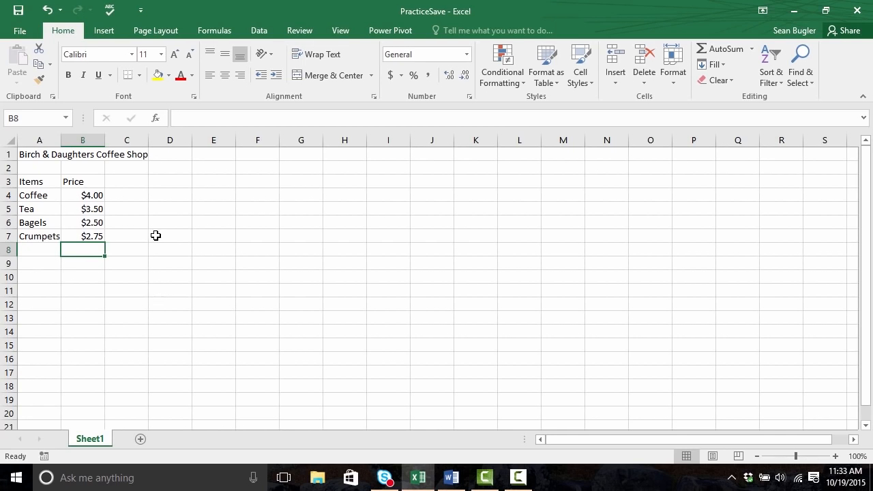
Examine the Currency settings and the other number formats available for the Coffee price in B4, keeping the Currency format.
key(Up)
key(Up)
key(Up)
key(Up)
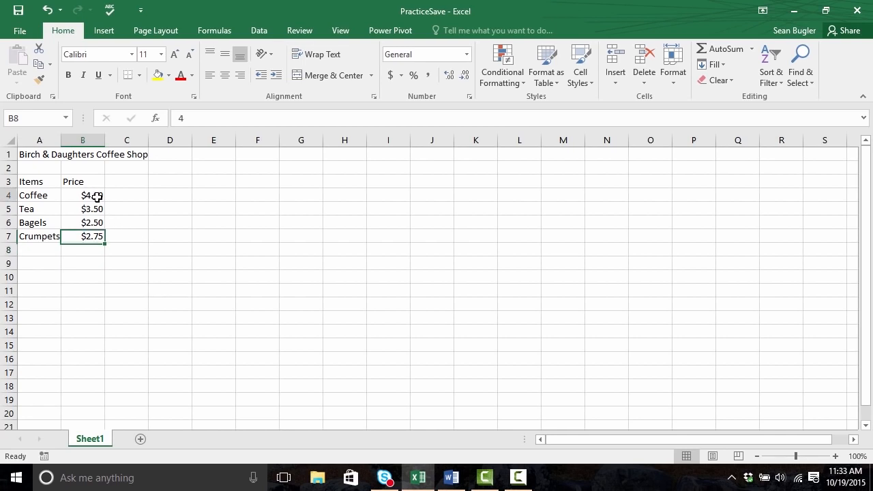
right_click(98, 197)
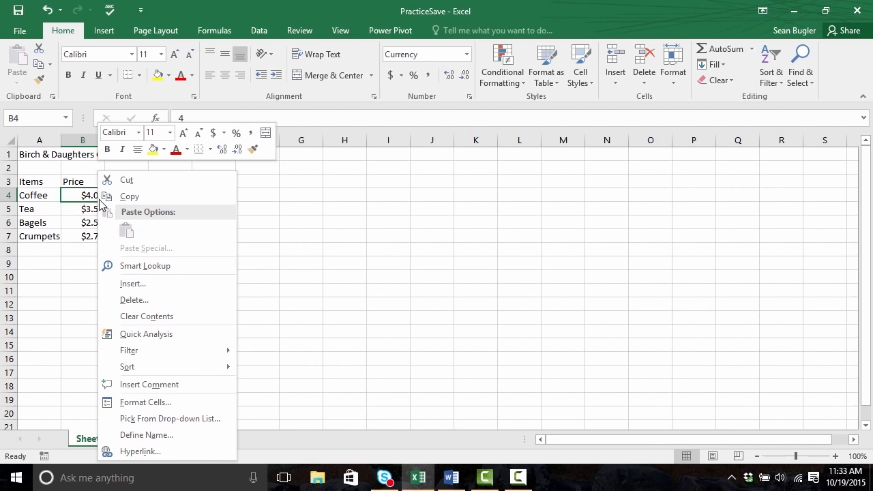
click(192, 406)
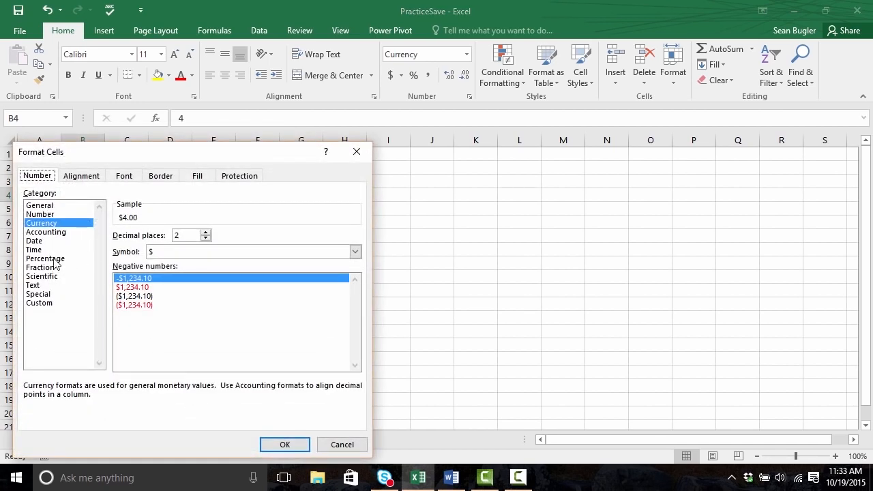
click(343, 445)
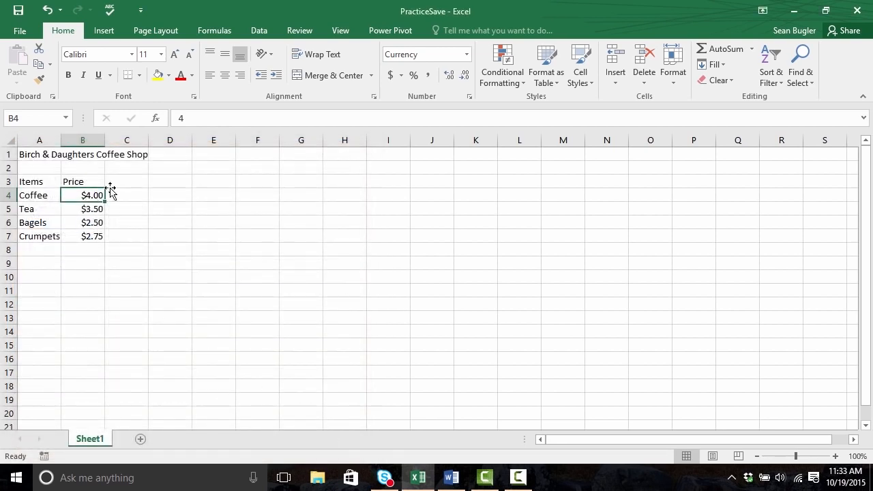
click(467, 56)
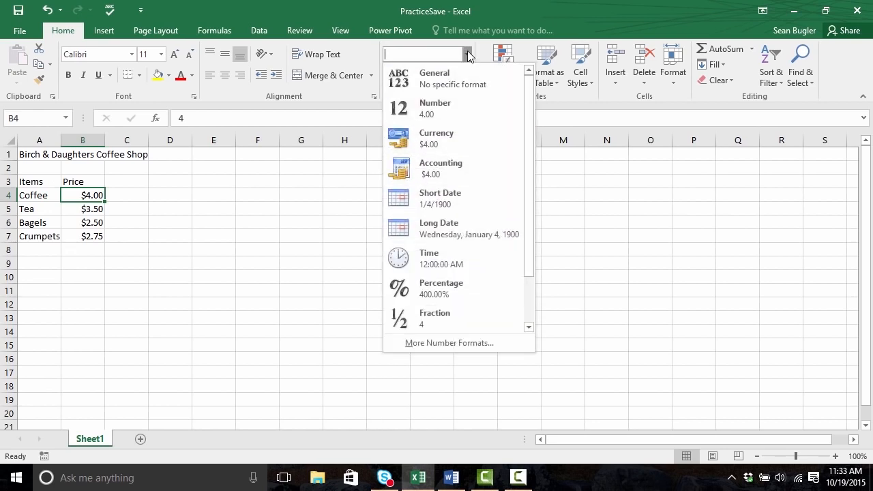
click(436, 139)
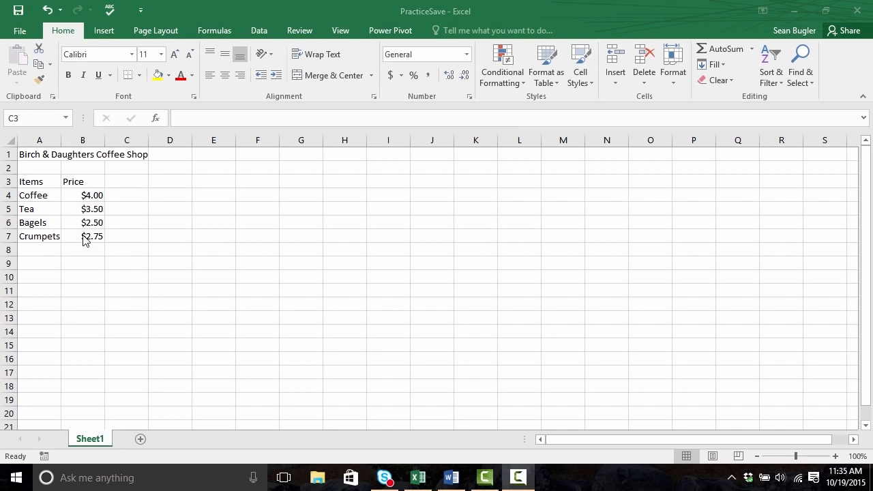
Clear the text Crumpets from A7 and undo the deletion.
click(25, 238)
click(24, 234)
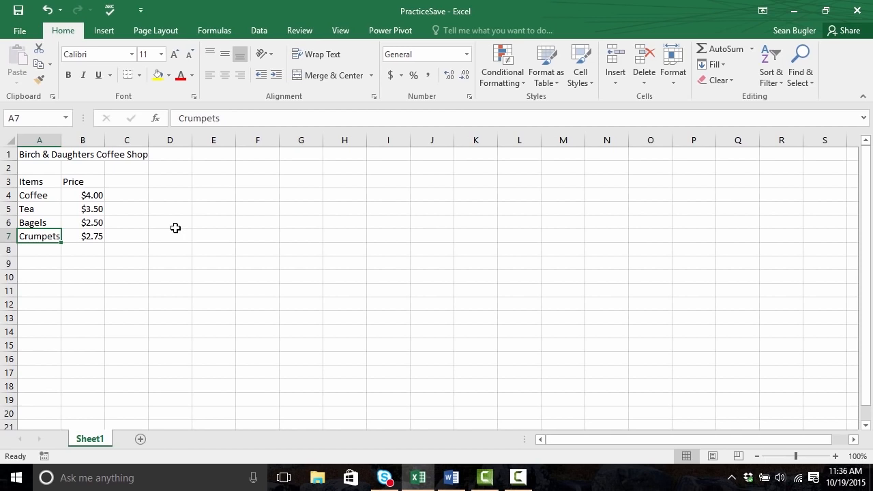
key(BackSpace)
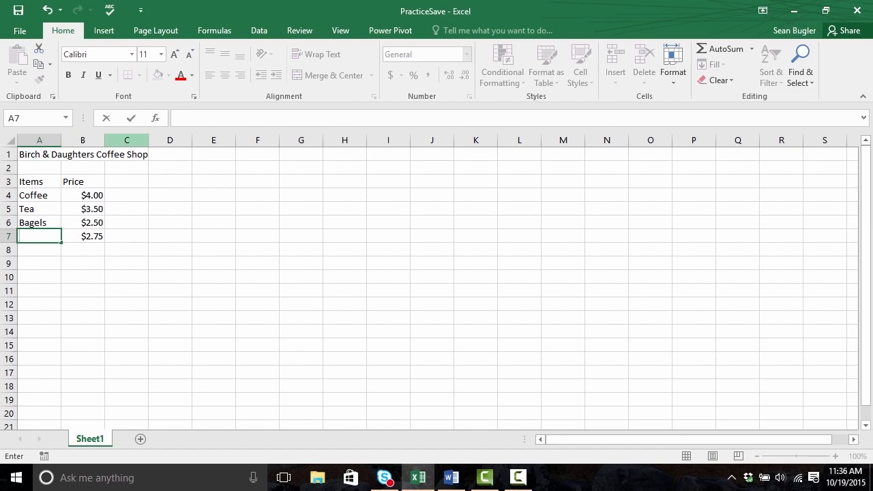
key(ctrl+z)
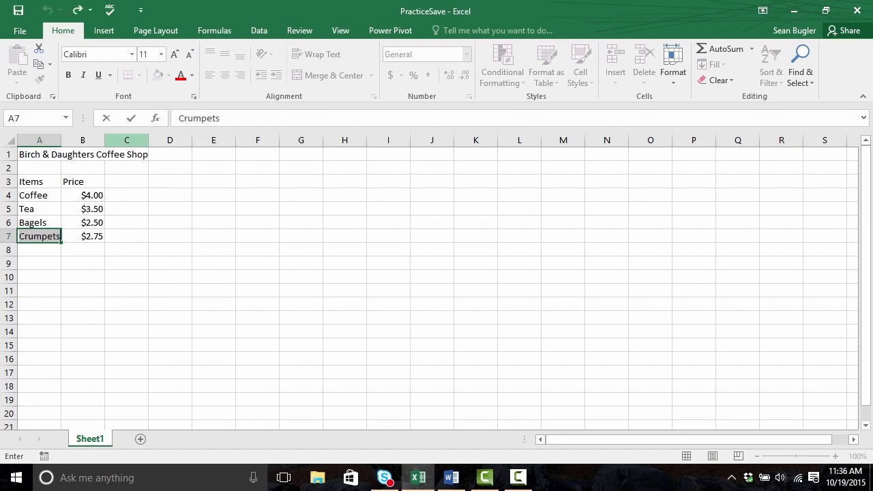
key(Tab)
key(Left)
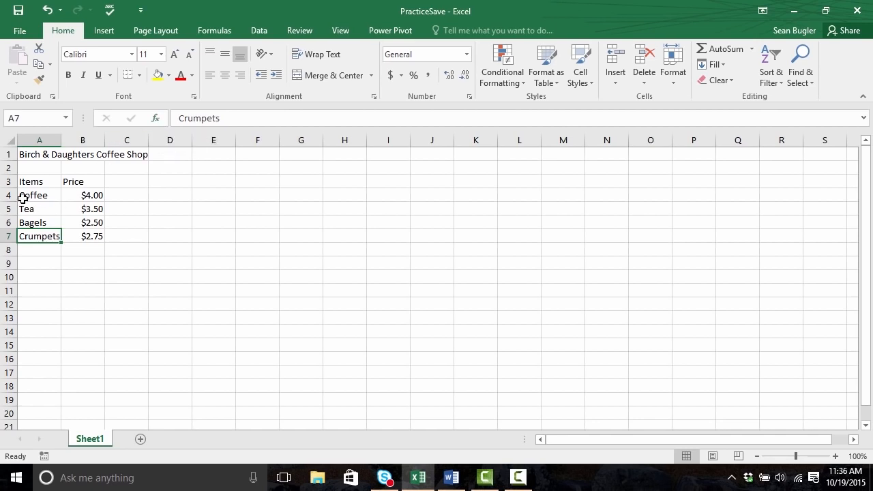
Replace the item name in A7 with "English Muffins", keeping A7 selected.
text(Engli)
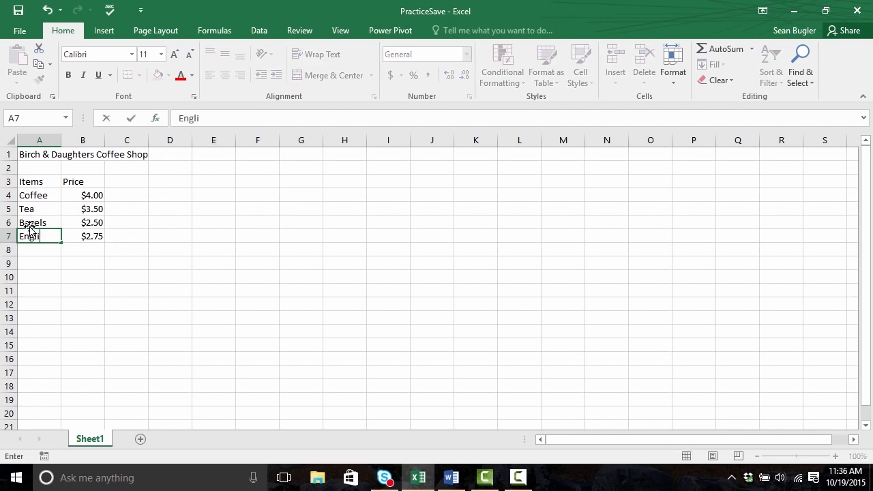
text(sh Muffins)
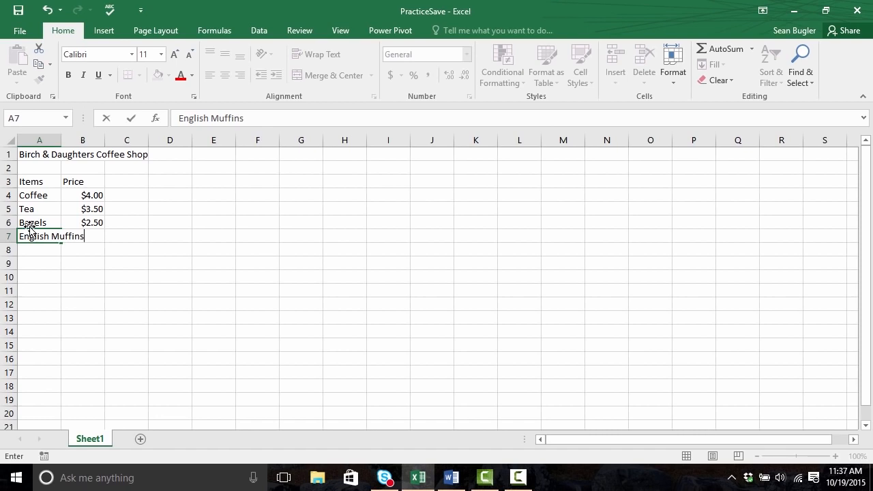
key(ctrl+Return)
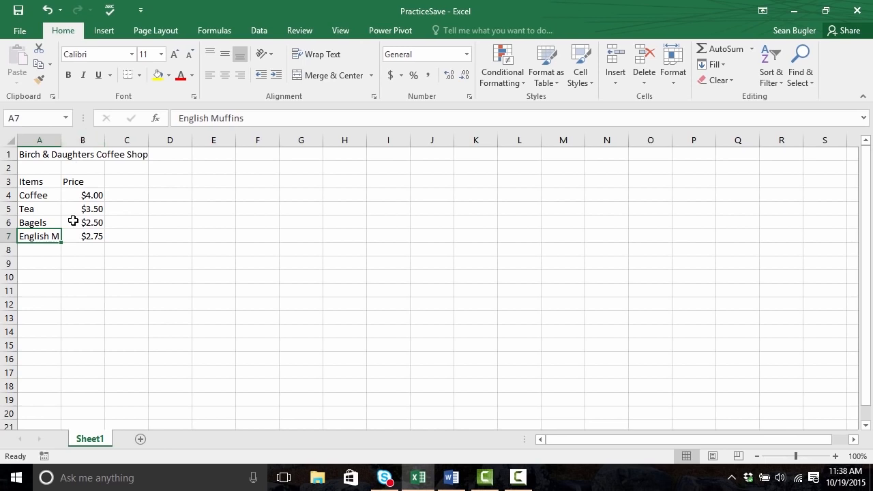
Enter "Hello" in B1 beside the overflowing shop title, and clear B1 again.
click(83, 236)
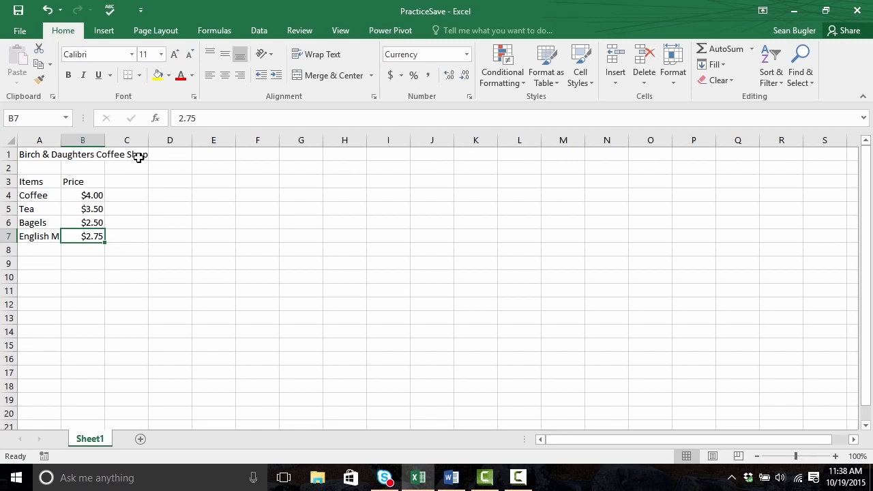
click(86, 154)
click(124, 153)
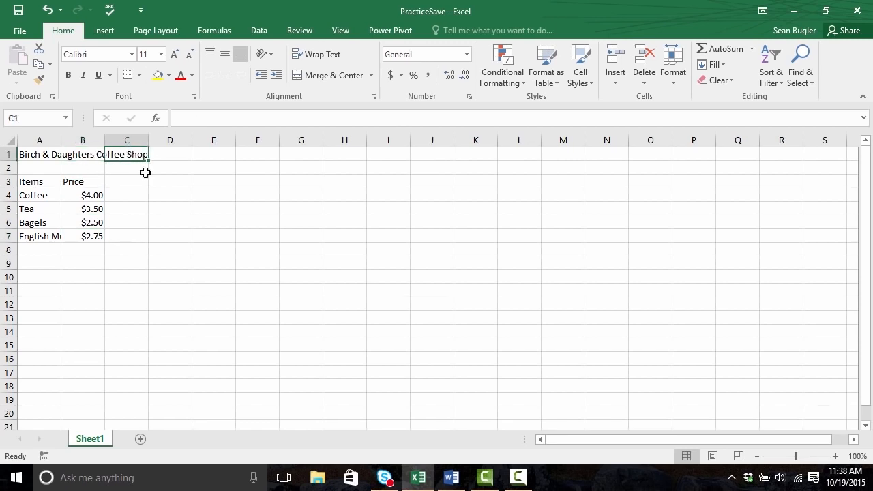
click(96, 156)
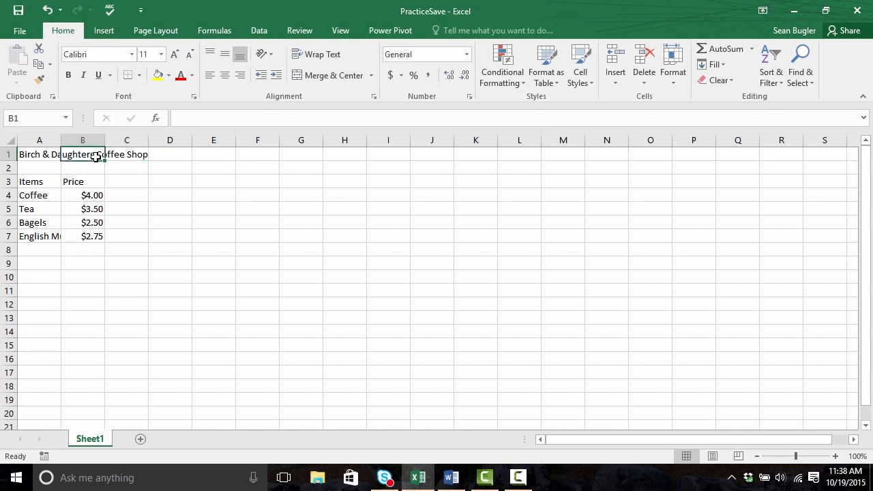
text(Hello)
key(Return)
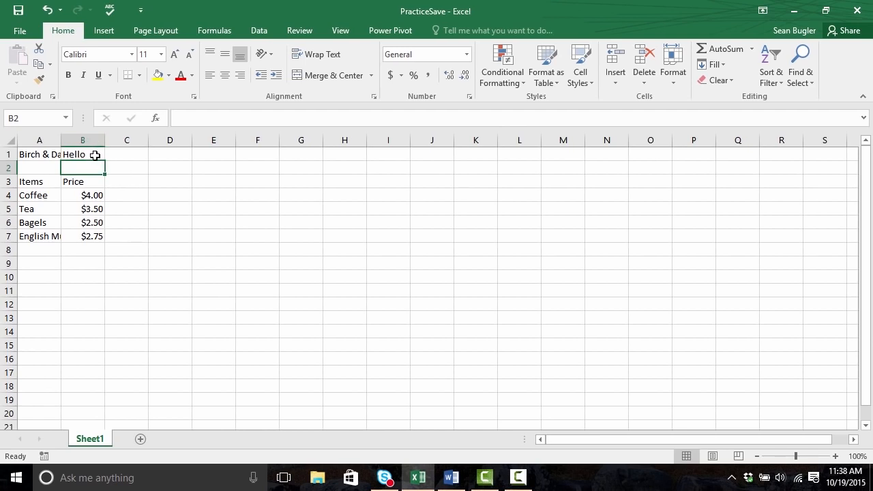
click(95, 154)
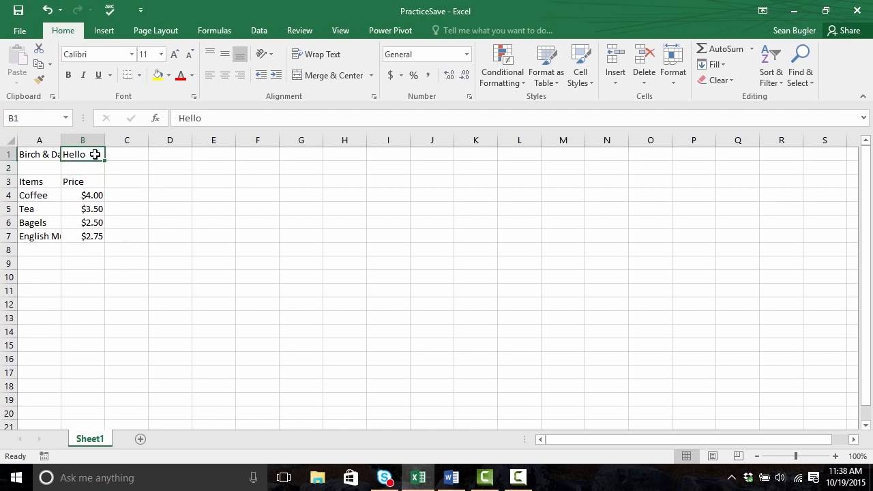
key(BackSpace)
key(Return)
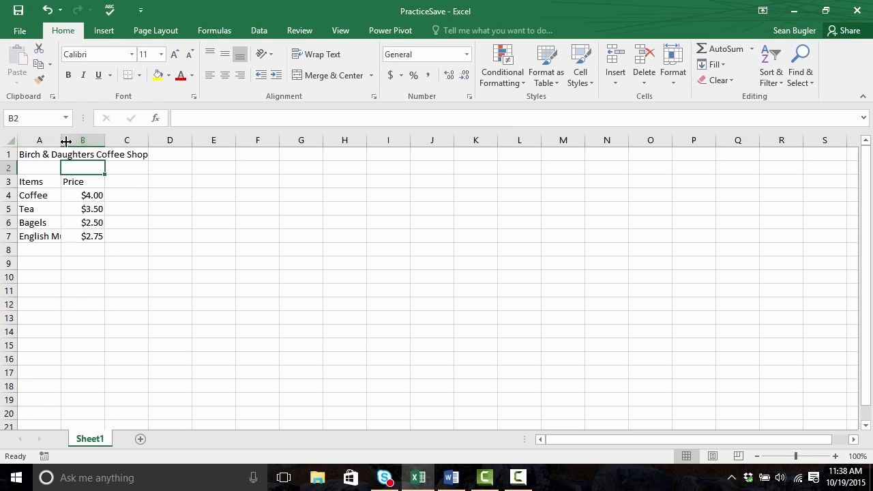
Try manual widths and AutoFit on column A, and set it slightly wider than the English Muffins entry in A7.
drag(62, 142, 95, 146)
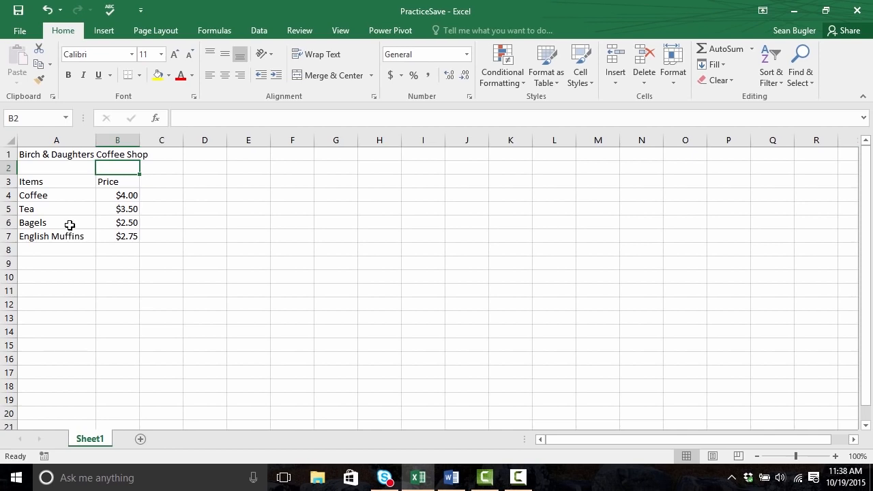
drag(94, 141, 57, 147)
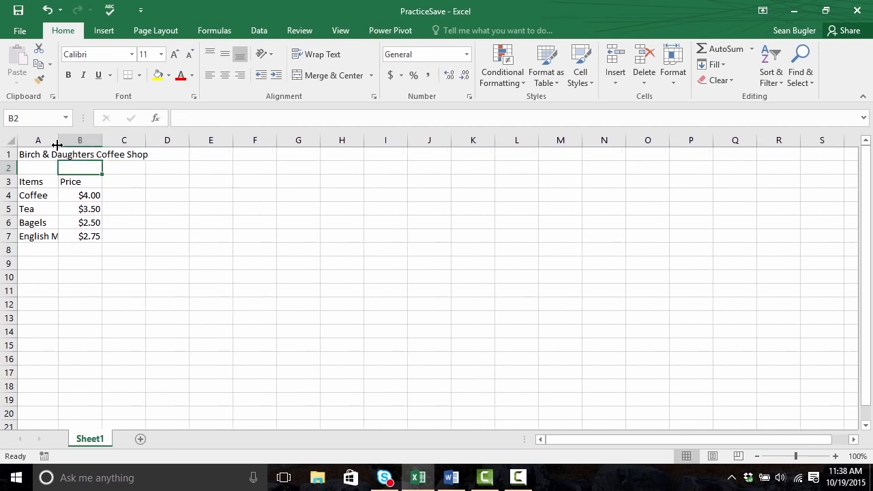
double_click(57, 145)
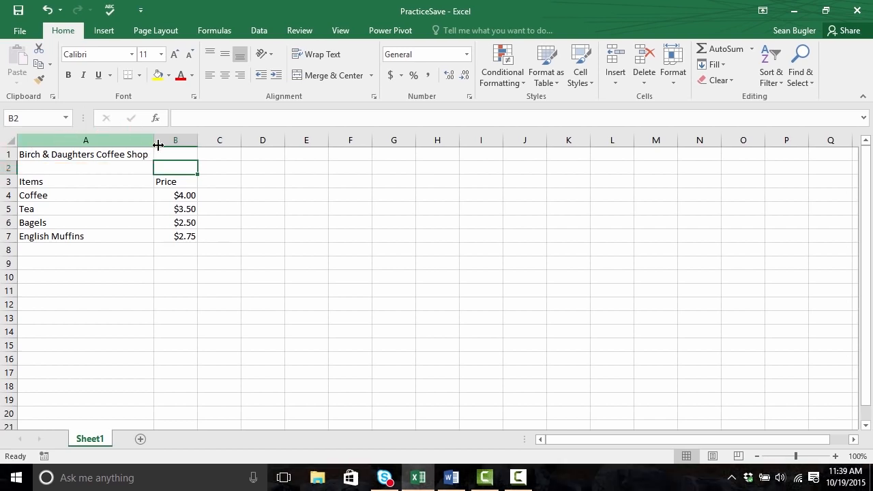
drag(157, 144, 96, 146)
click(69, 234)
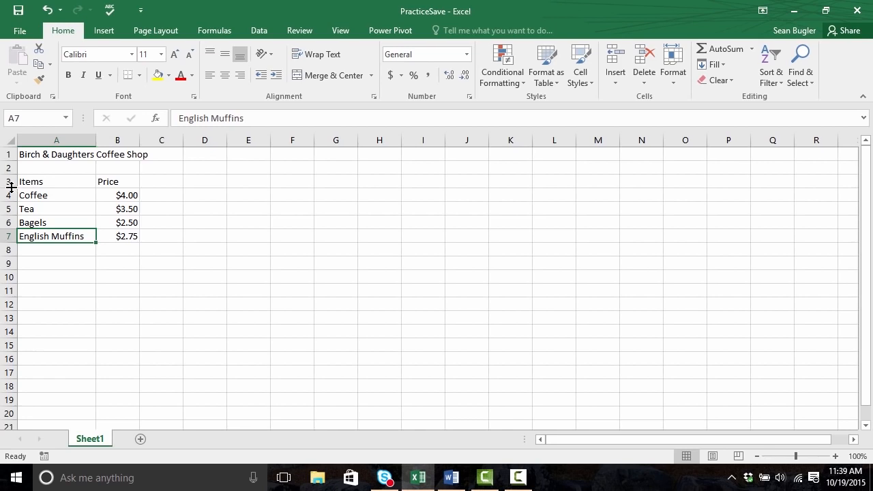
Try taller heights for rows 3 and 4, undoing the row 4 change and autofitting row 3.
drag(11, 187, 9, 217)
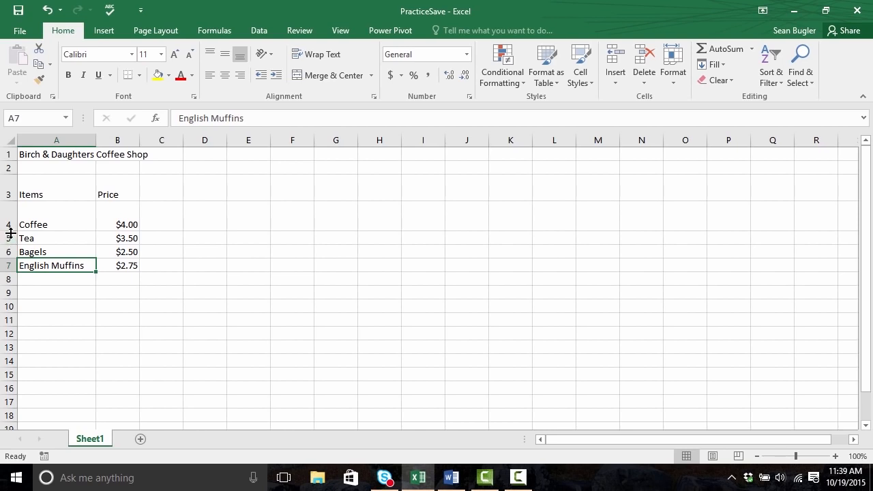
key(ctrl+z)
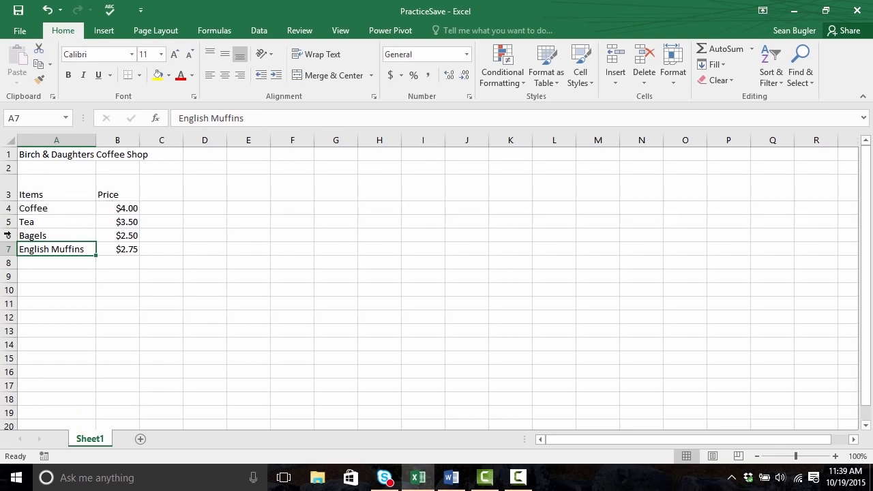
double_click(7, 200)
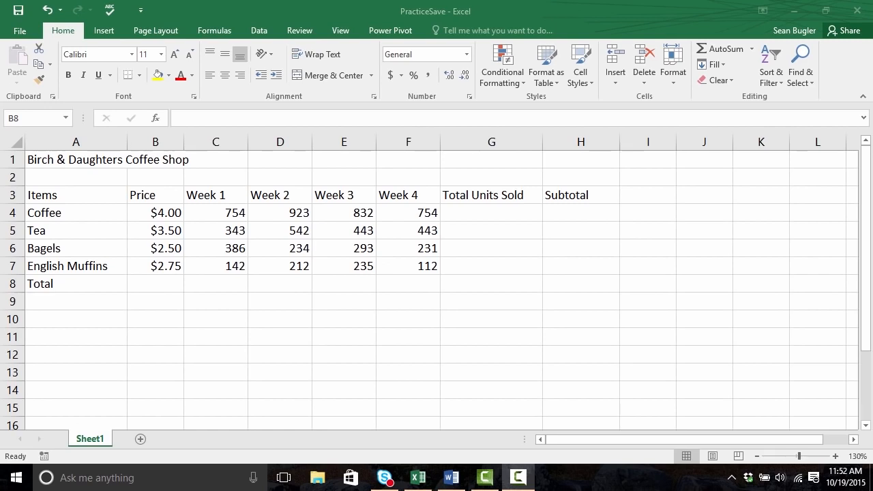
Total the Week 1 units in C8 using AutoSum over C4:C7.
click(217, 215)
click(226, 232)
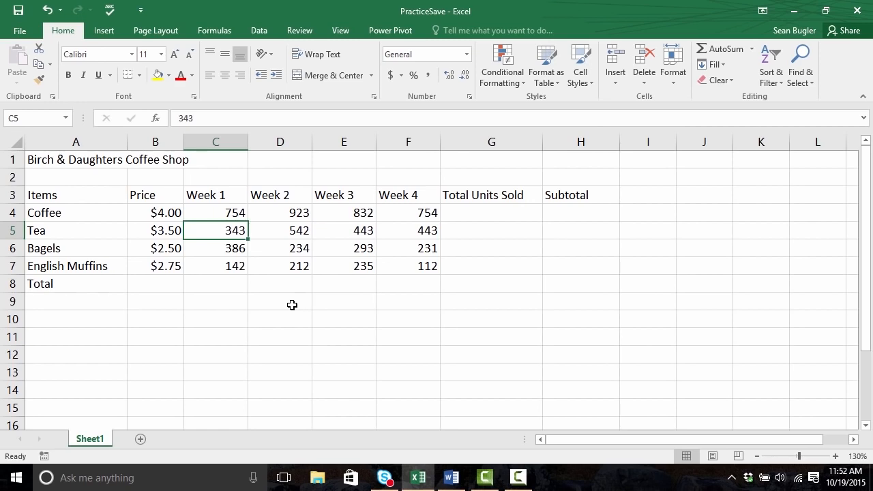
click(241, 286)
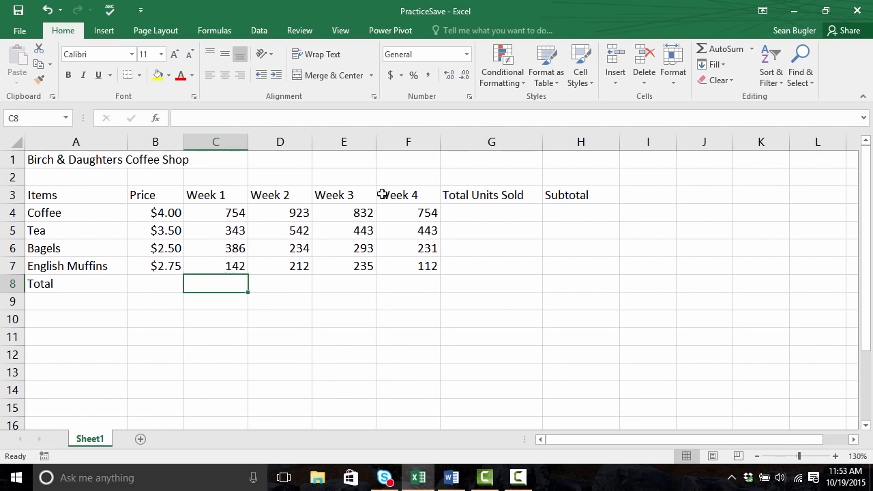
click(726, 50)
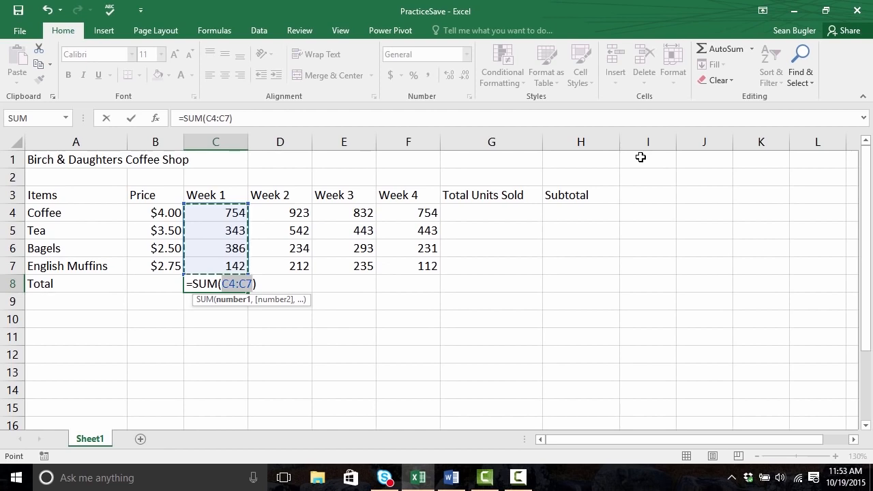
key(Return)
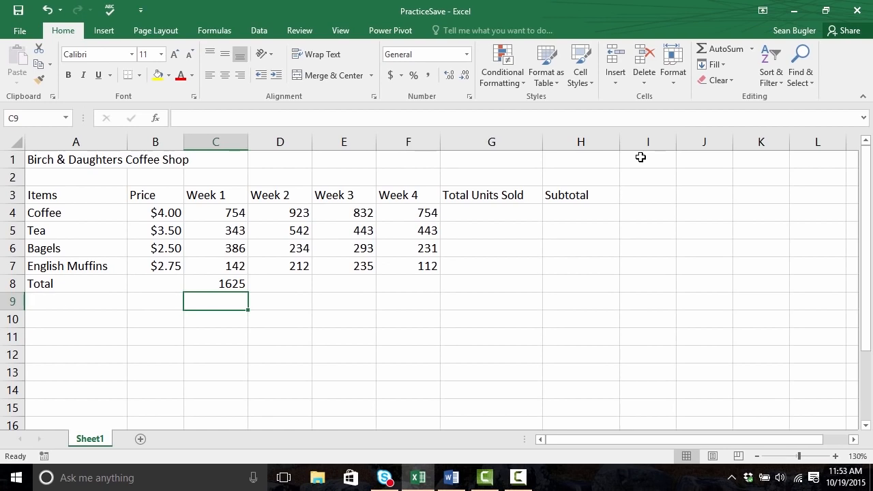
Total the Week 2 units in D8 using AutoSum over D4:D7.
key(Up)
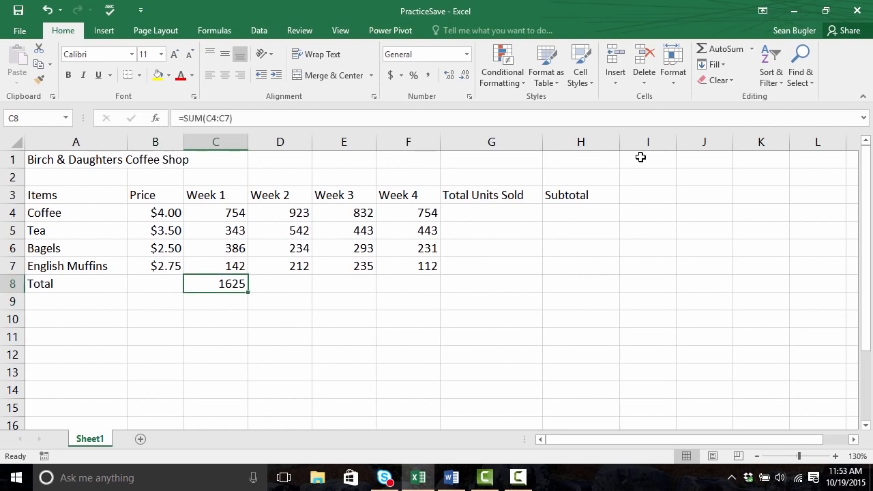
key(Right)
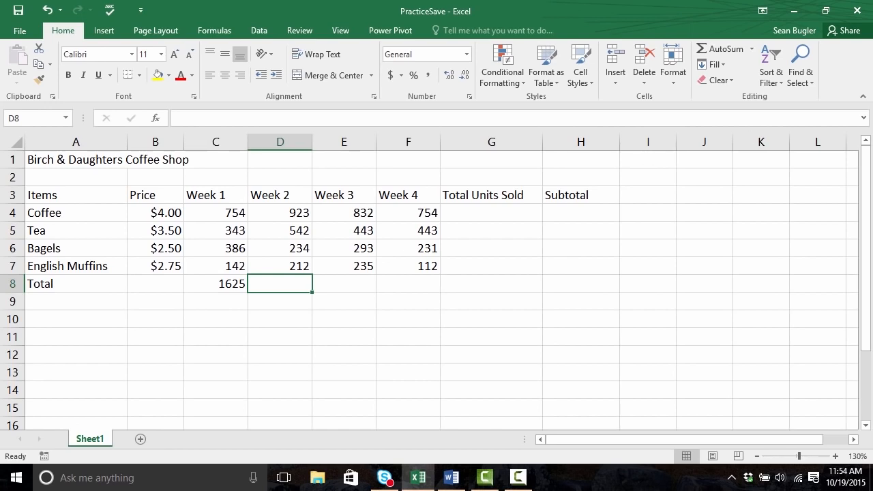
click(714, 48)
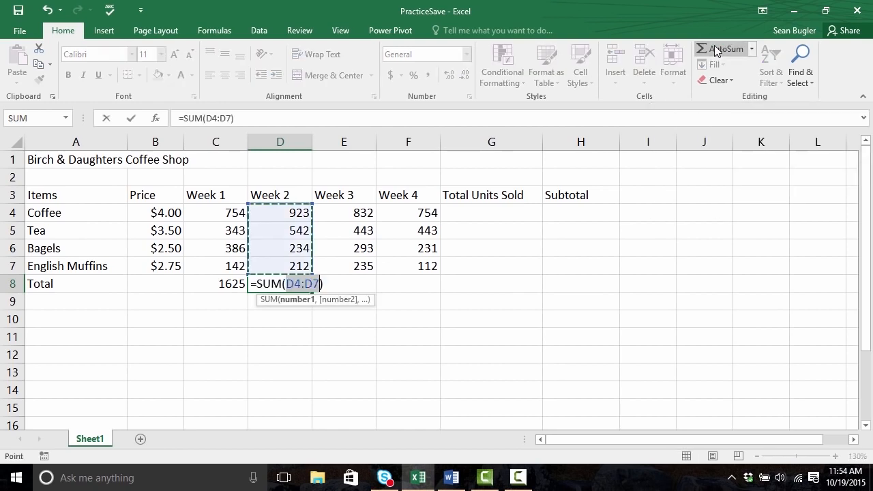
click(284, 212)
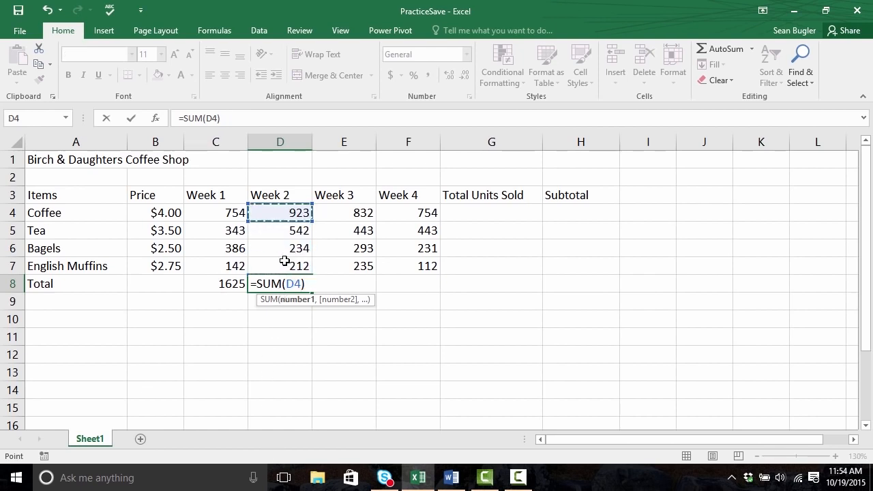
drag(294, 213, 294, 266)
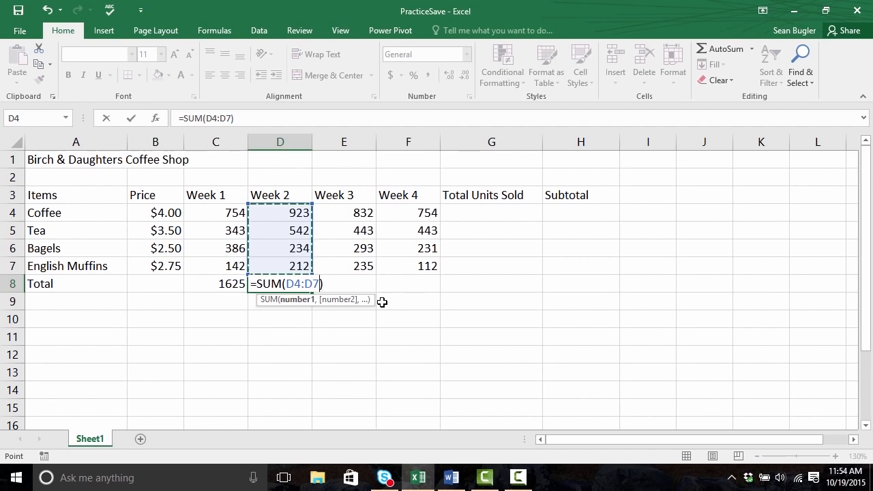
key(Tab)
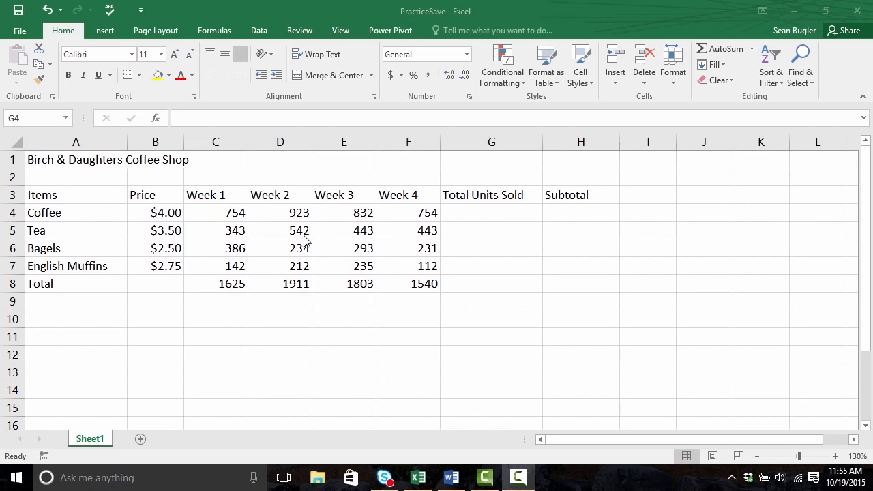
click(474, 213)
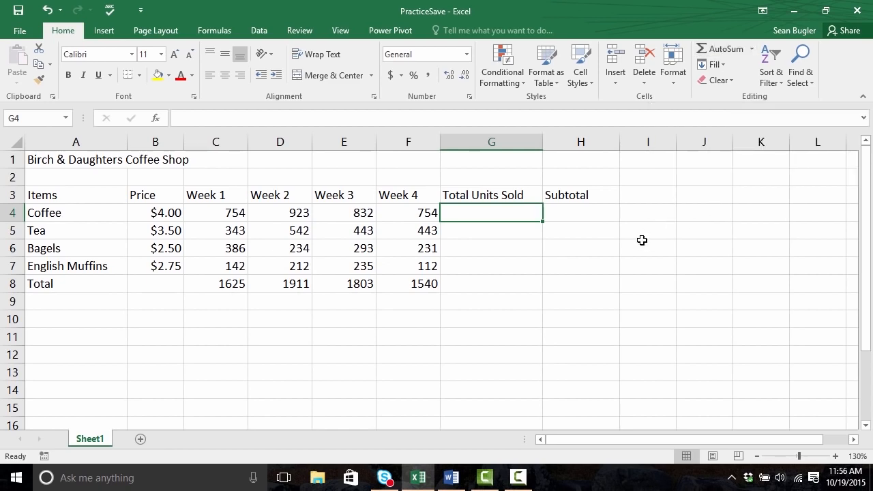
text(=SUM)
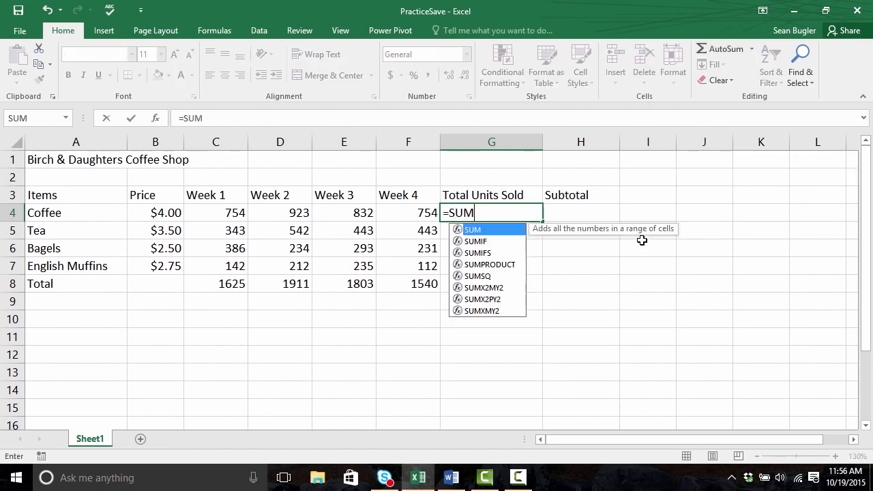
text(()
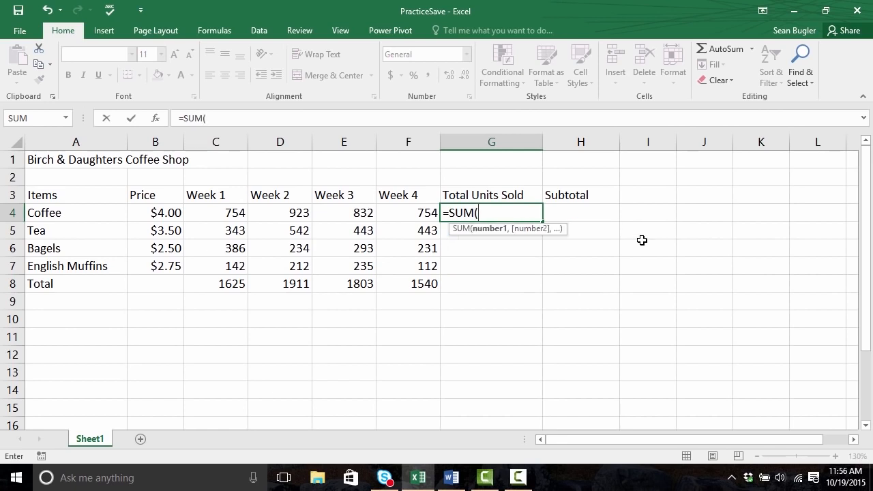
click(219, 211)
text(+)
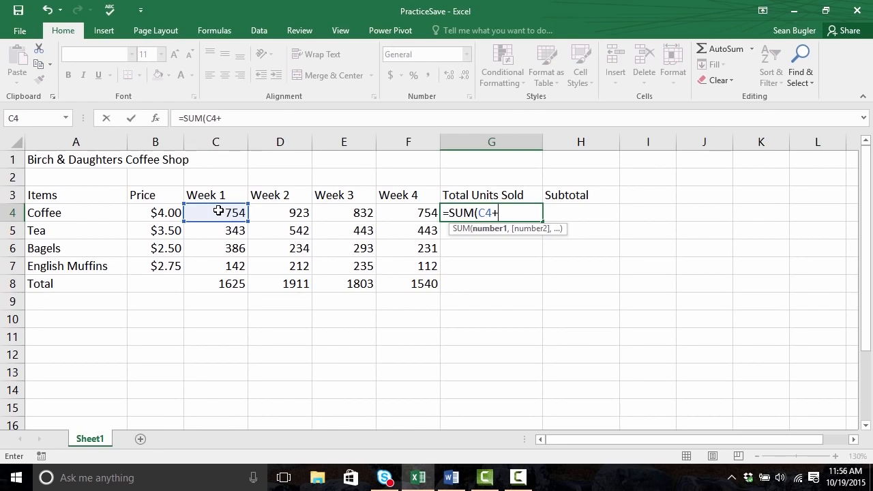
click(270, 213)
text(+)
click(333, 210)
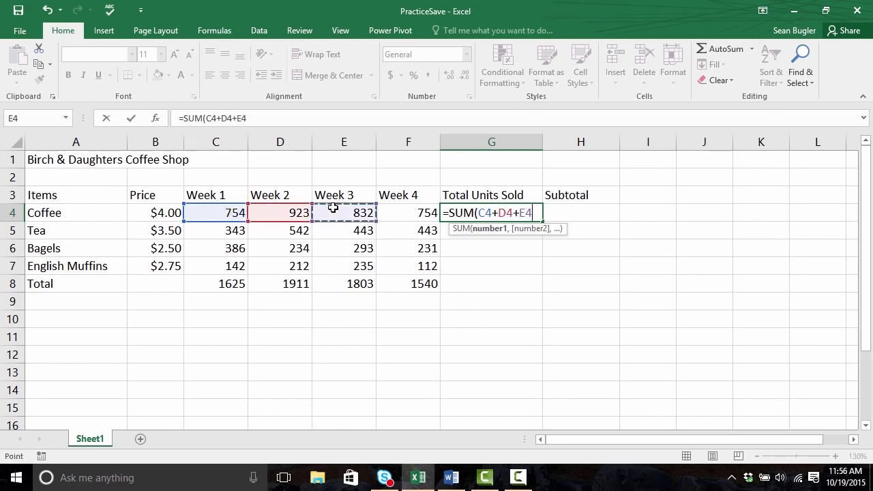
text(+)
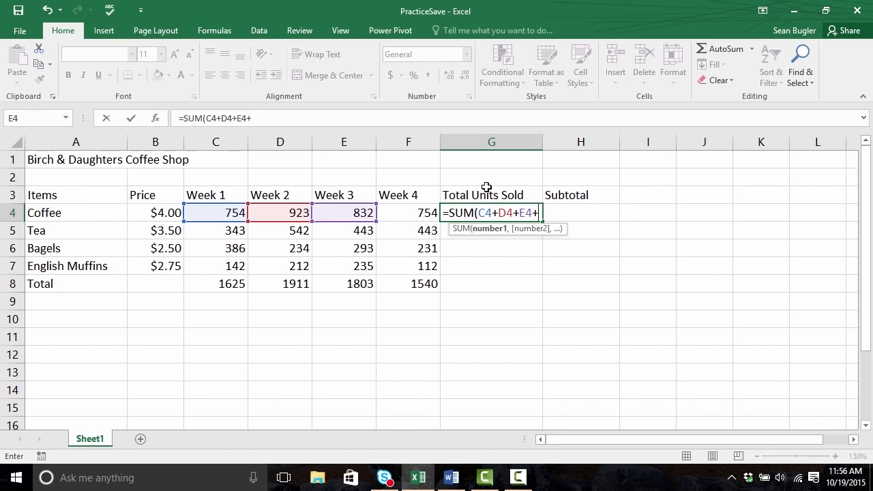
key(Escape)
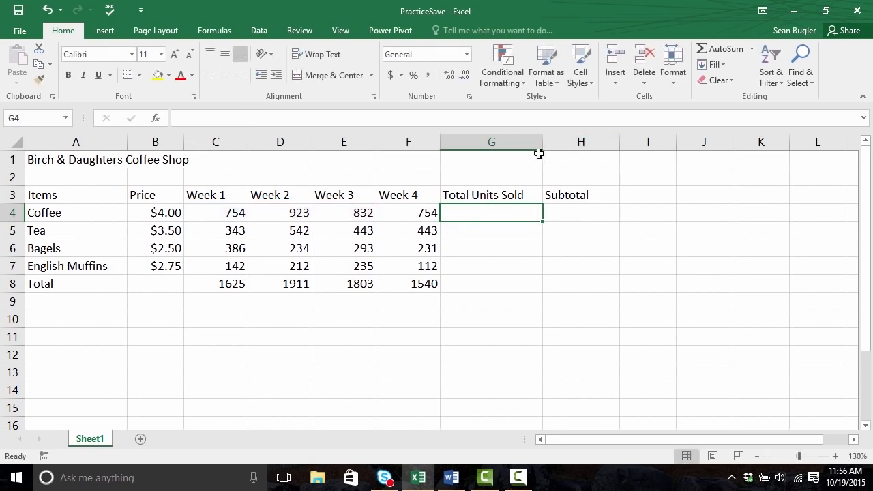
Total the Coffee and Tea units in G4 and G5 using AutoSum over C4:F4 and C5:F5.
click(714, 47)
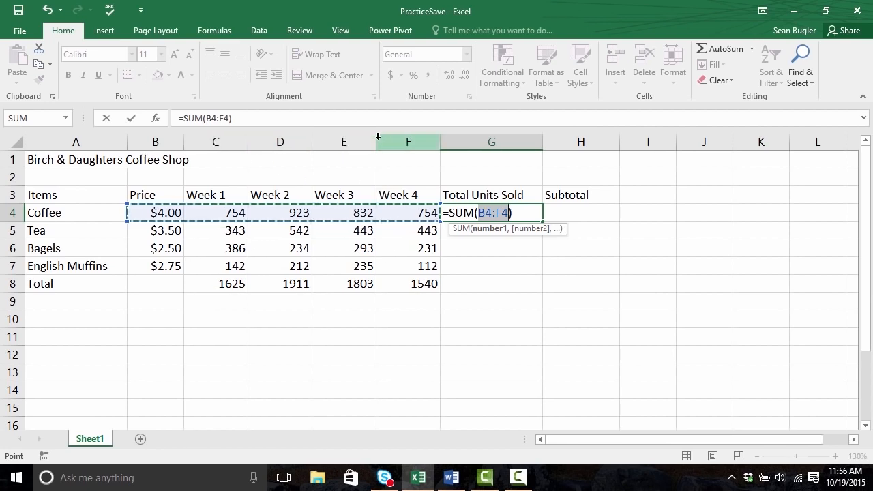
drag(227, 215, 404, 215)
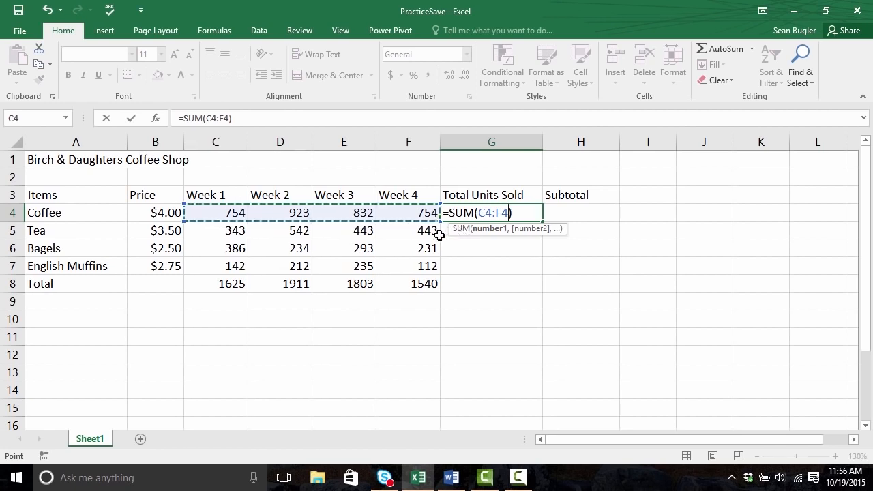
key(Return)
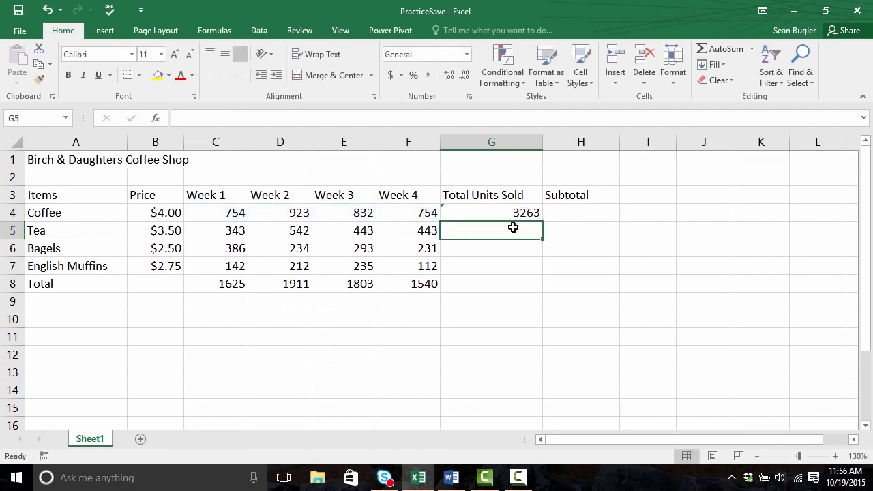
click(723, 47)
drag(227, 233, 399, 230)
key(Return)
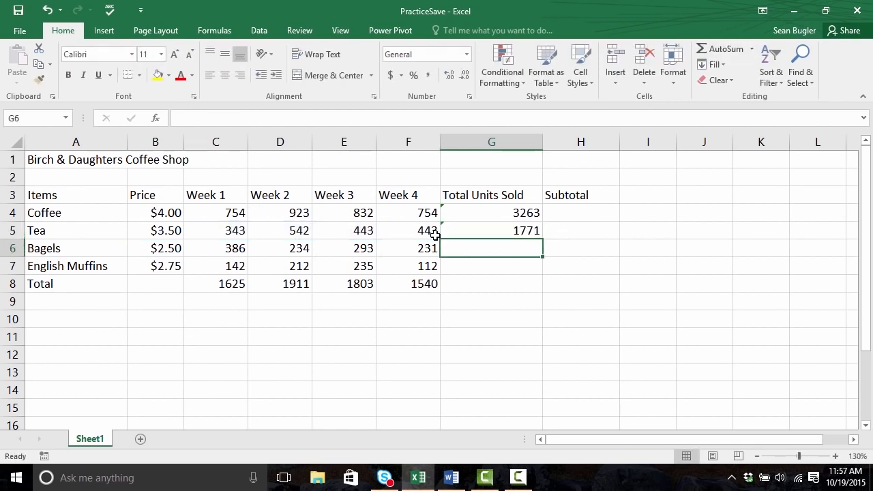
Total the Bagels and English Muffins units in G6 and G7 using AutoSum over C6:F6 and C7:F7.
click(719, 44)
drag(224, 246, 421, 253)
key(Return)
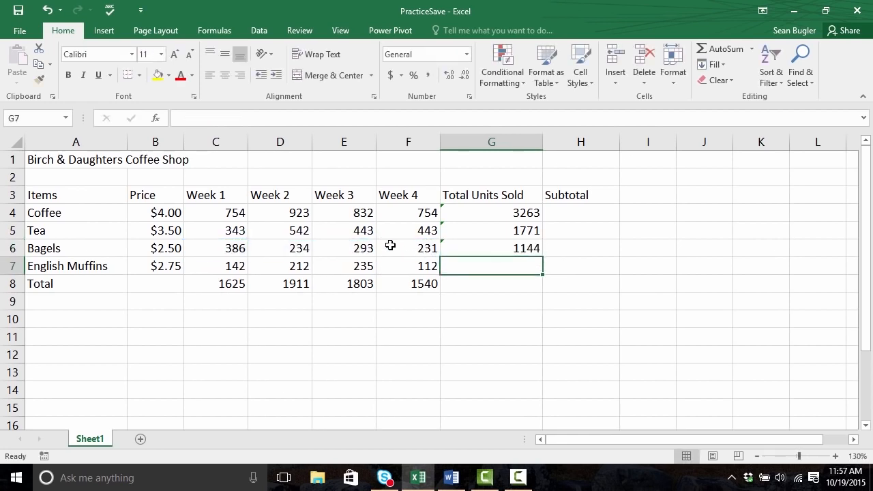
click(724, 49)
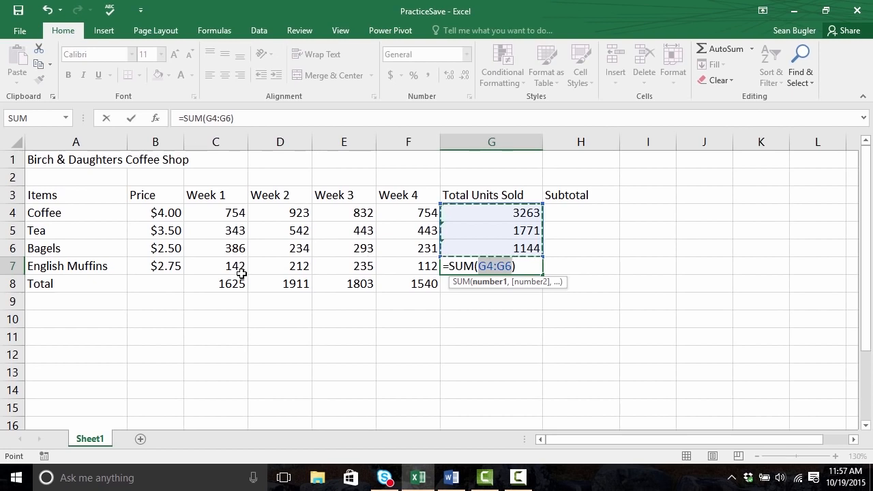
drag(239, 271, 404, 269)
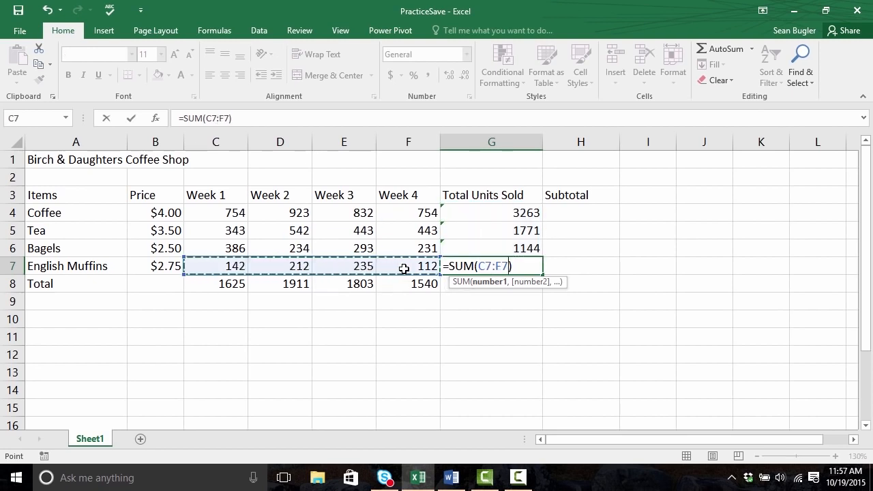
key(Return)
Sum the Total Units Sold column in G8 using AutoSum over G4:G7.
click(468, 248)
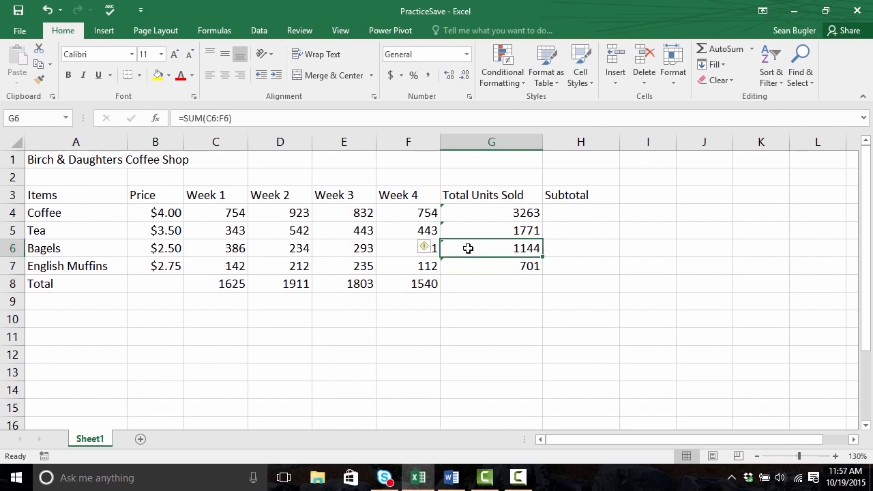
click(471, 283)
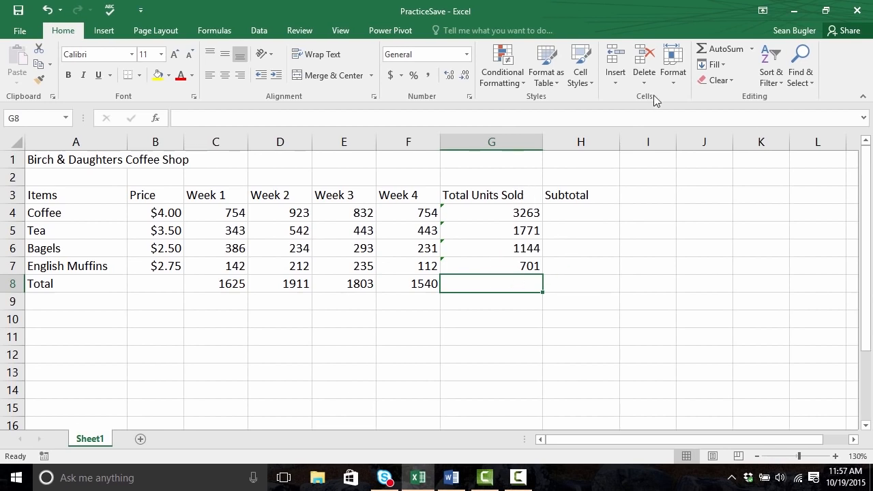
click(707, 51)
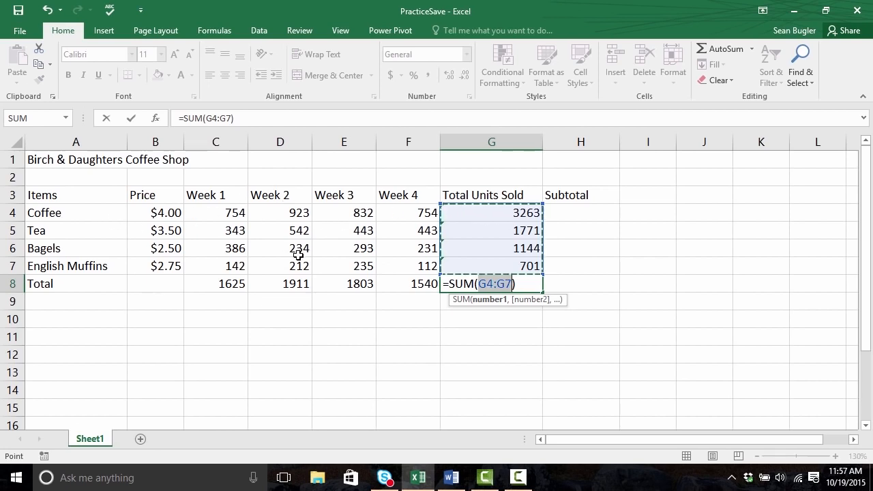
key(Return)
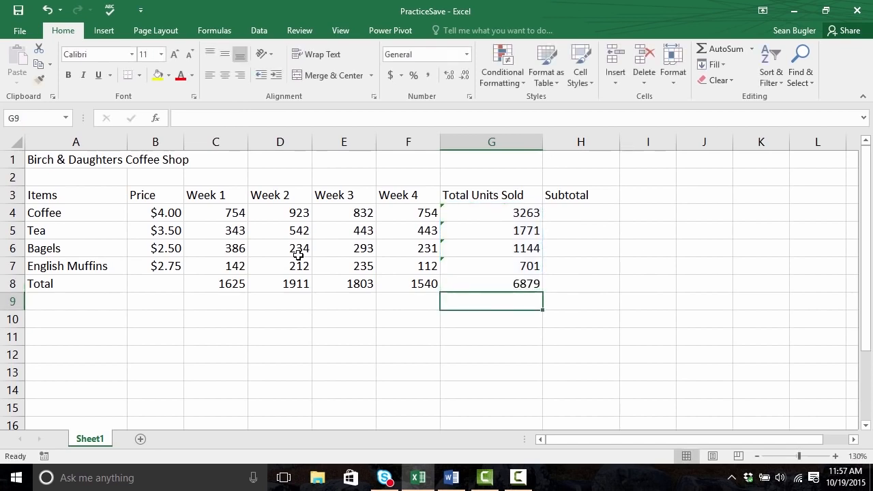
key(Up)
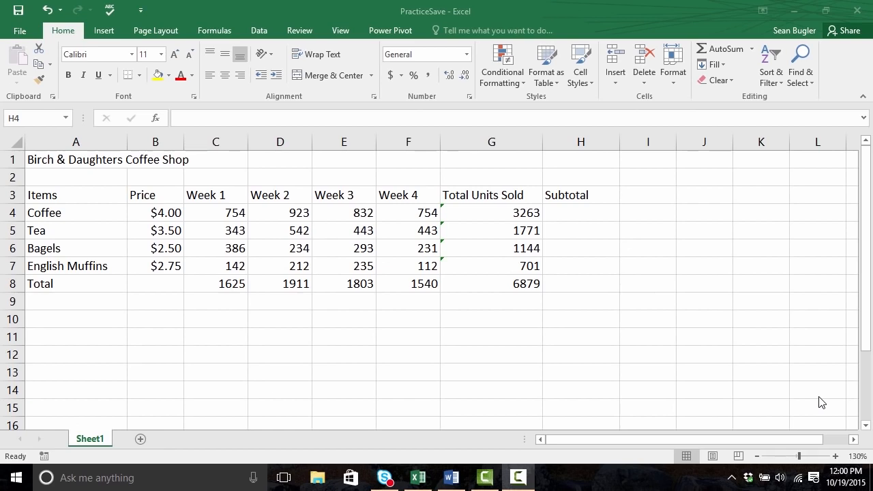
Enter the Coffee subtotal in H4 as the fixed-number formula =3263*4.
click(569, 216)
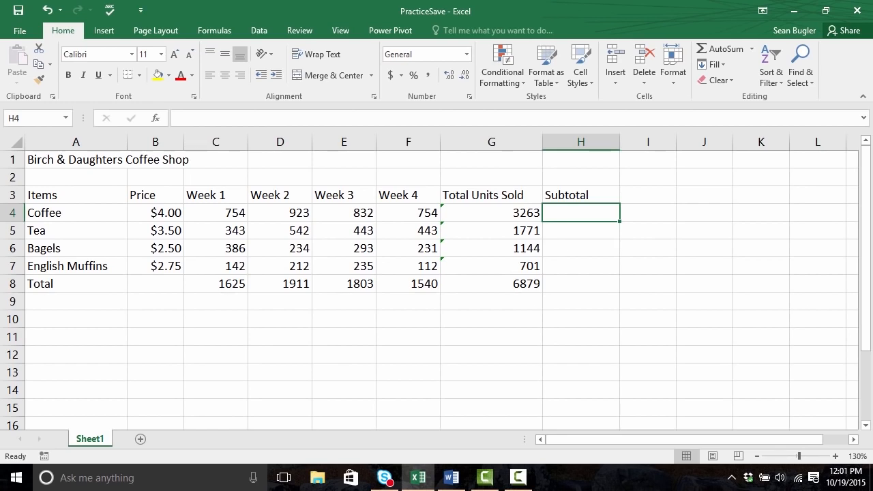
text(=)
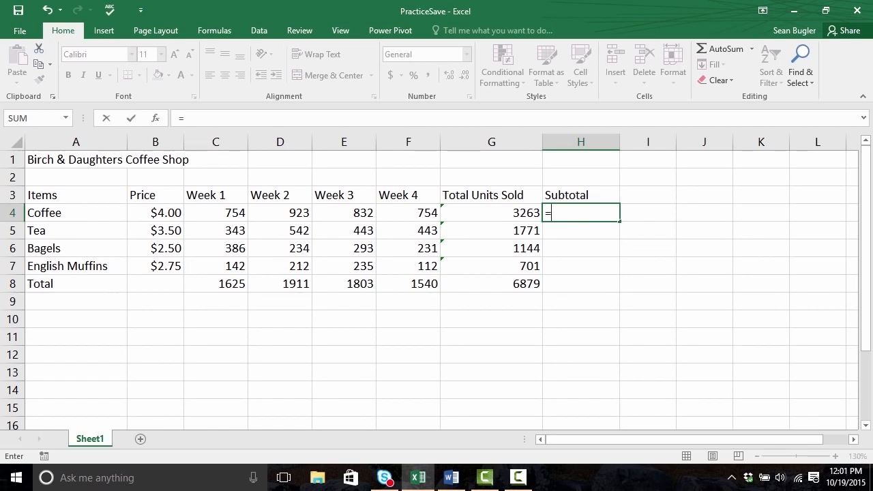
text(3263)
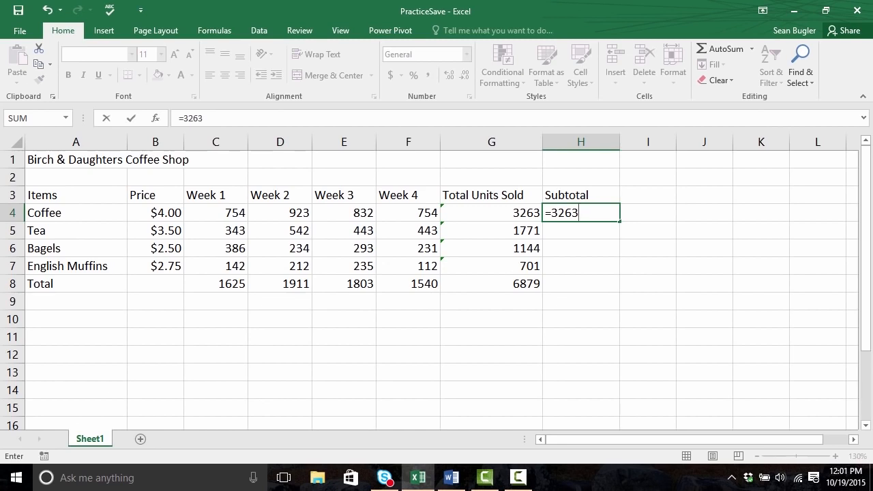
text(*)
text(4)
key(Return)
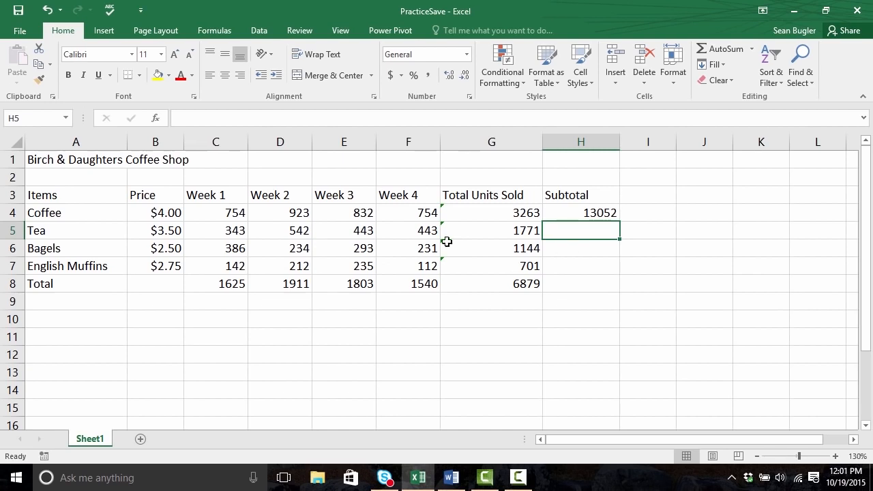
Change the Coffee price in B4 to 3.95.
click(156, 217)
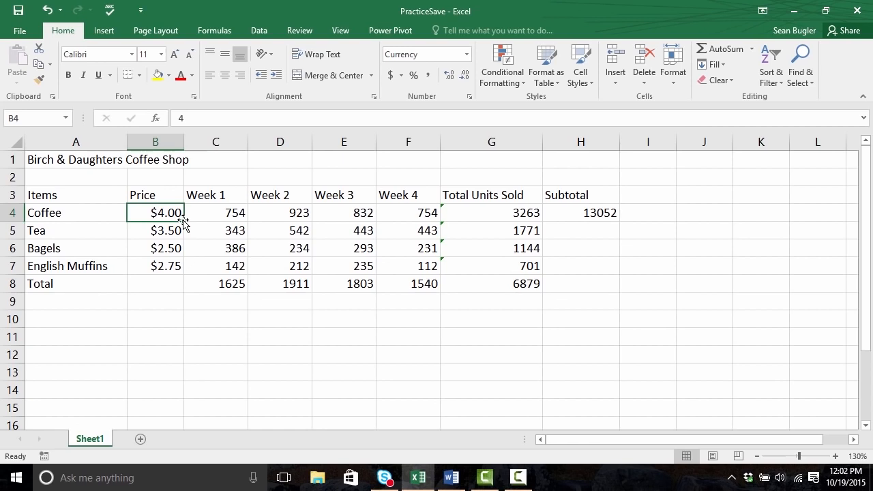
text(3.95)
key(Return)
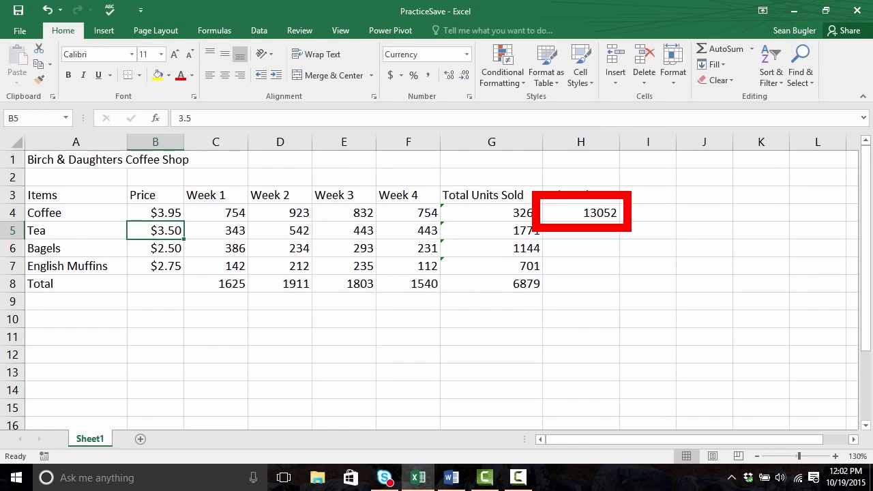
Replace the fixed-number Coffee subtotal in H4 with the cell-reference formula =G4*B4.
click(584, 214)
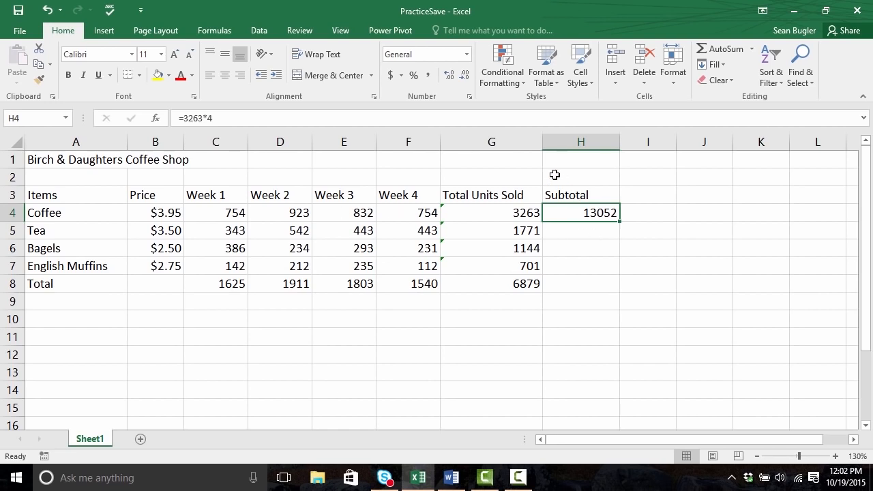
key(Delete)
key(Down)
key(Up)
text(=)
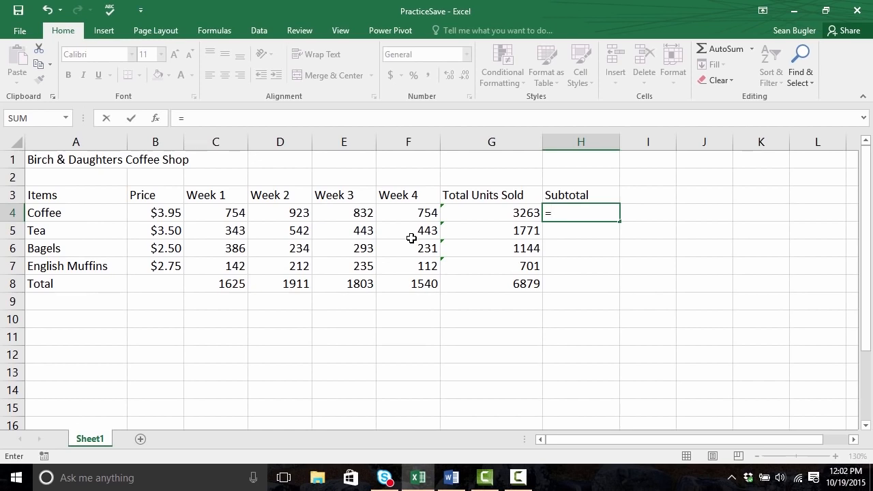
click(480, 213)
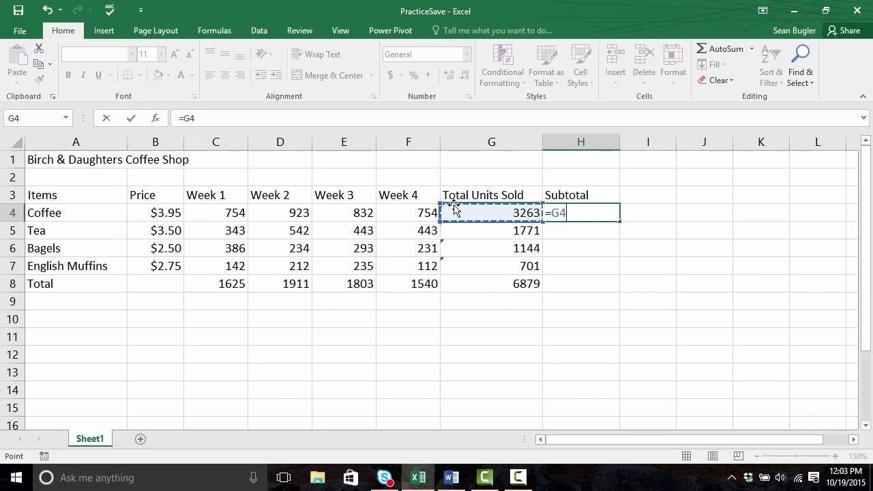
text(*)
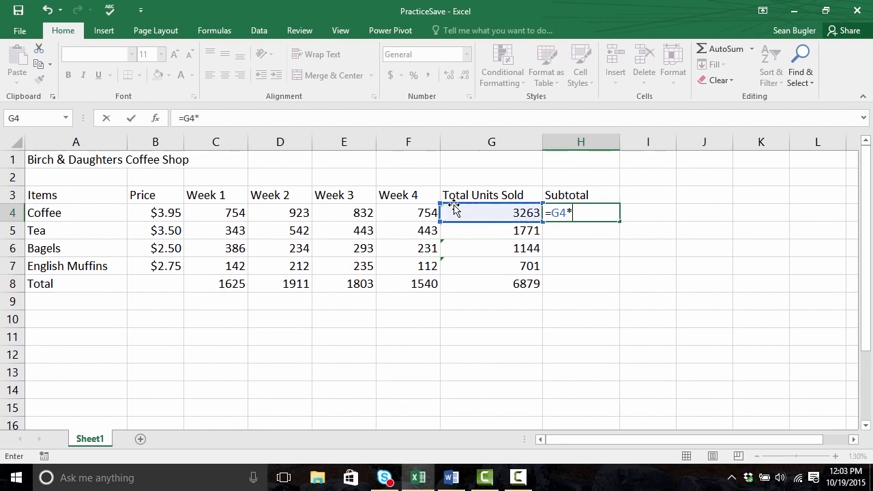
click(161, 214)
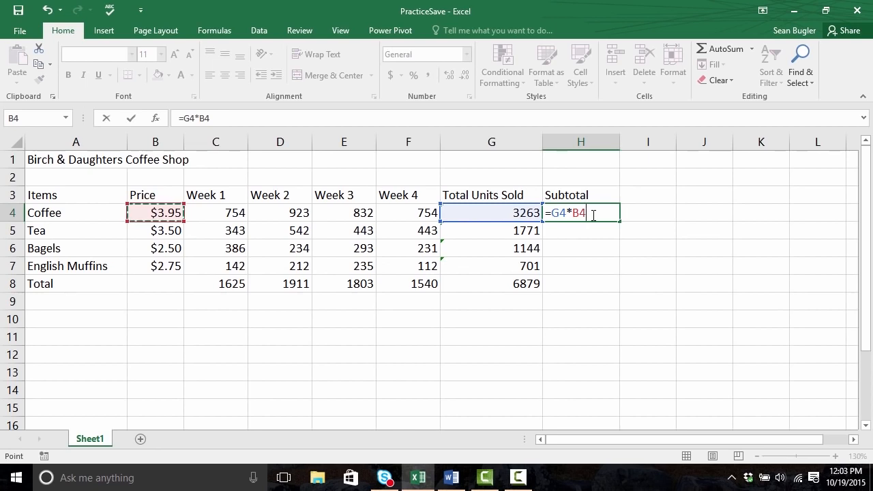
key(ctrl+Return)
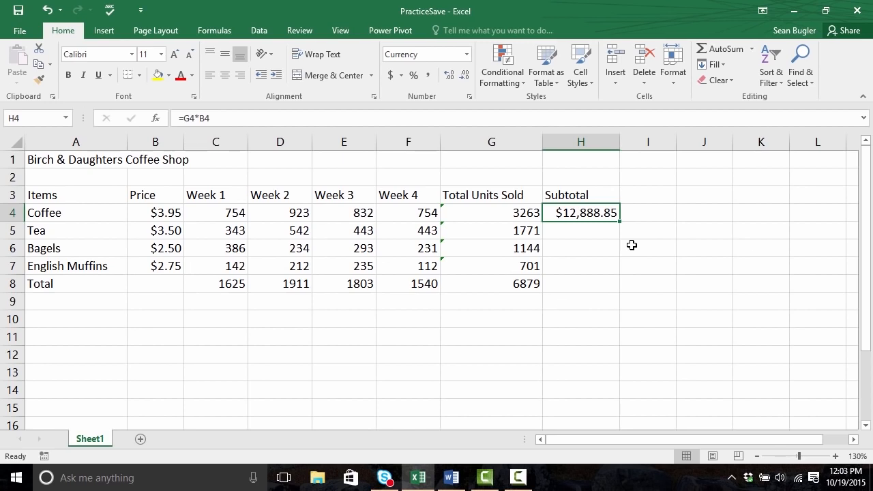
Change the Coffee price in B4 to 4.00 and select the Coffee subtotal in H4.
click(163, 217)
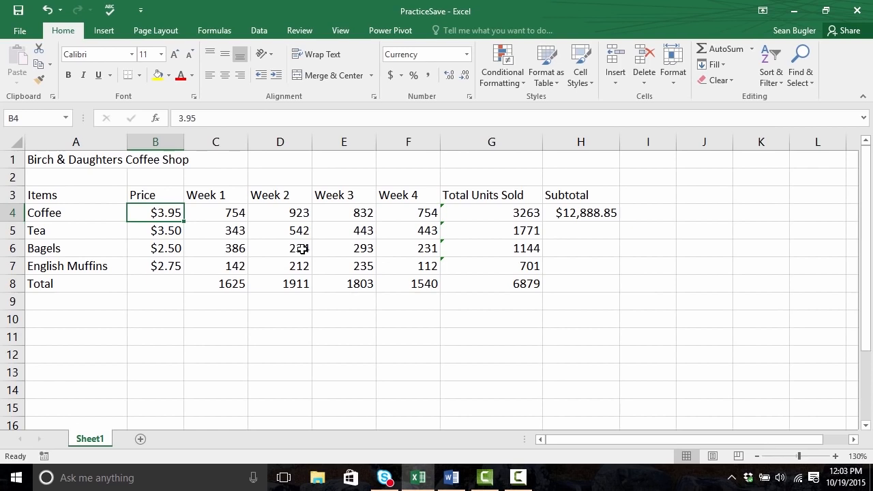
text(4.00)
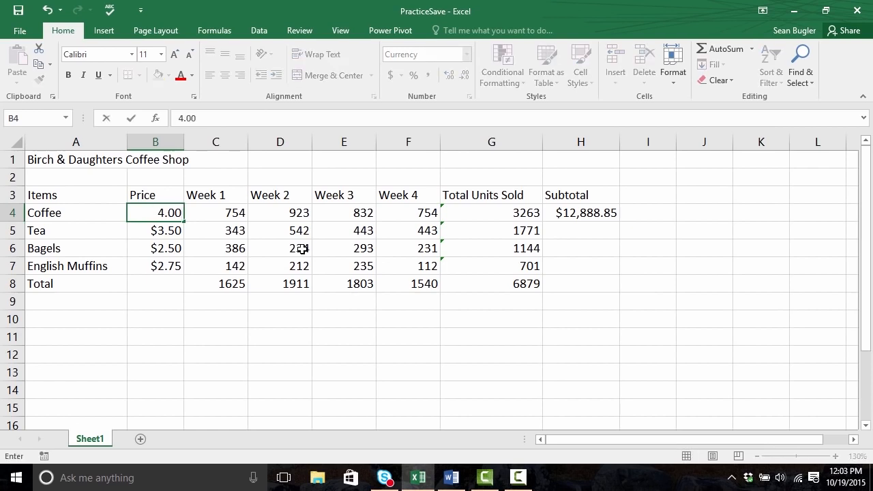
key(Return)
text(2)
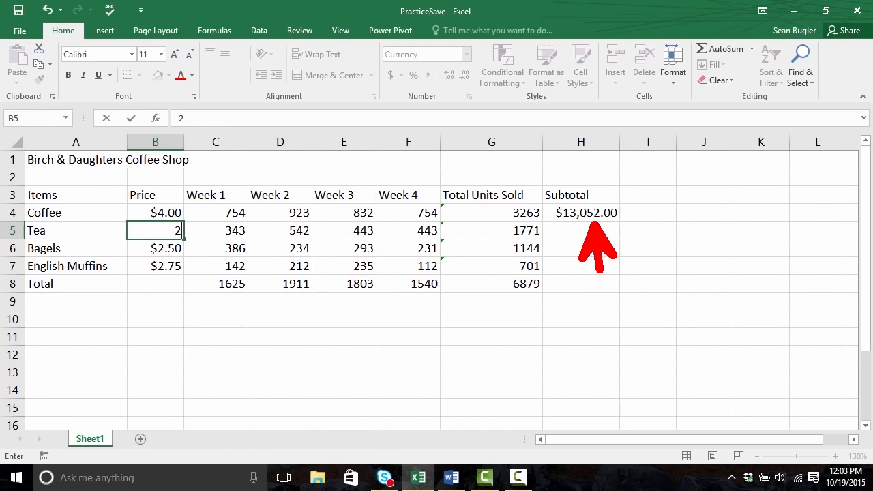
key(Escape)
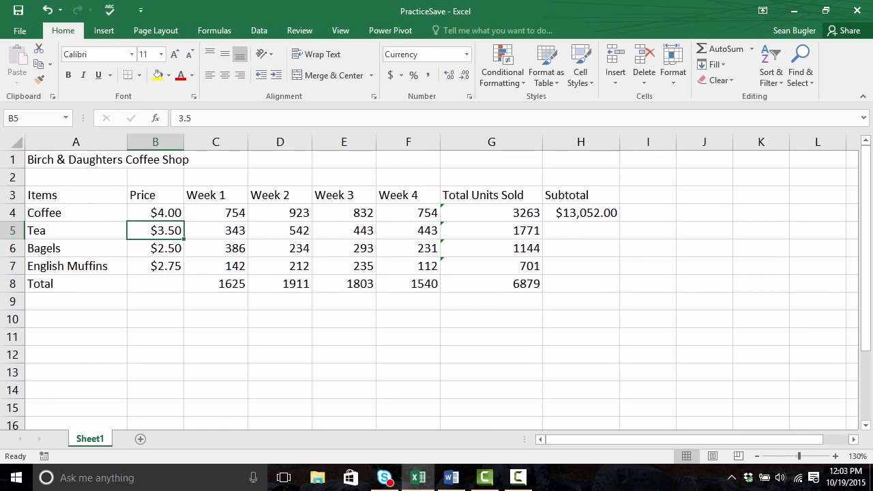
click(591, 213)
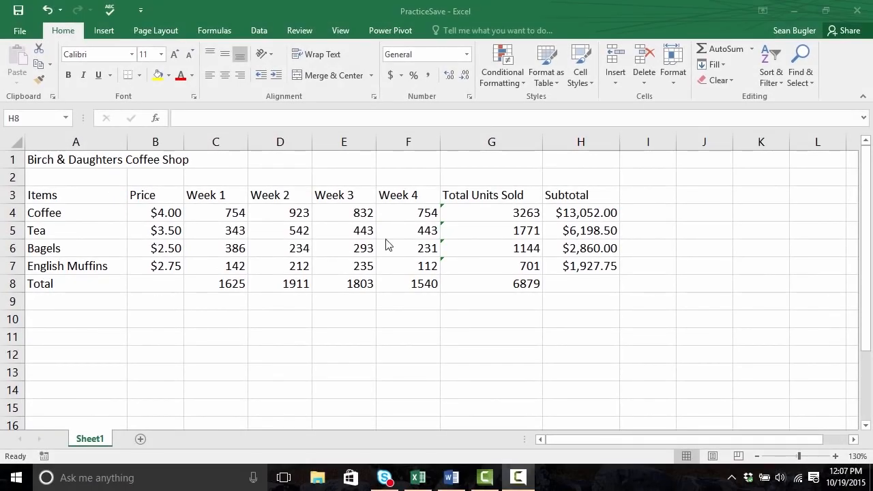
Total the Subtotal column in H8 with the formula =SUM(H4:H7).
click(577, 290)
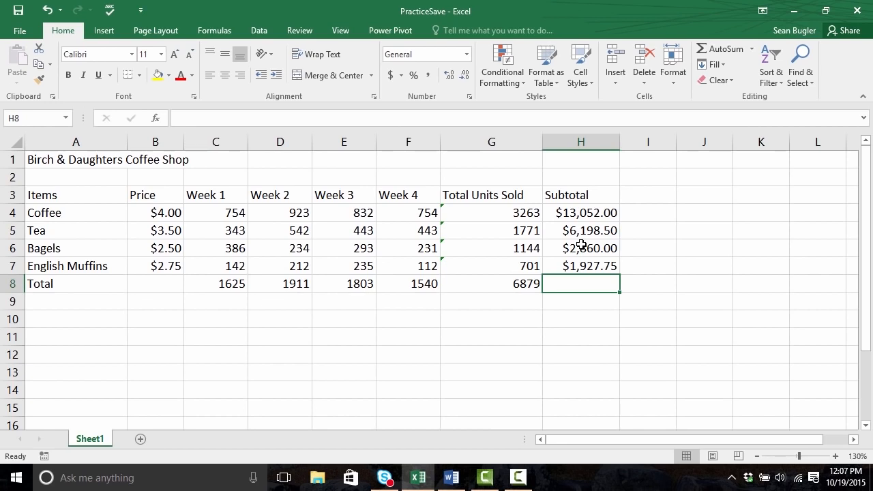
text(=)
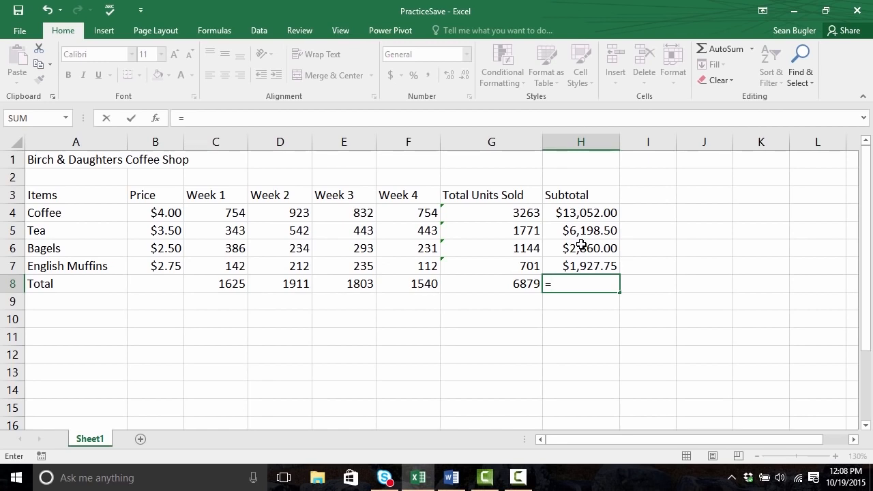
text(SUM)
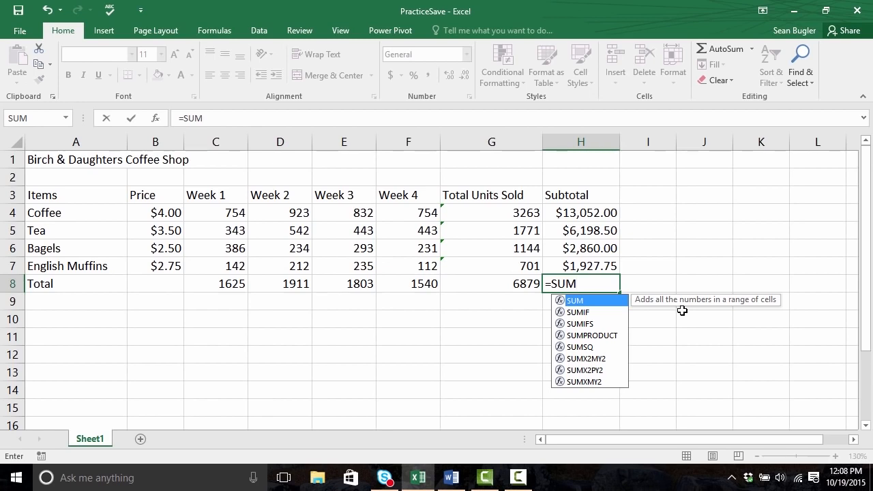
text(()
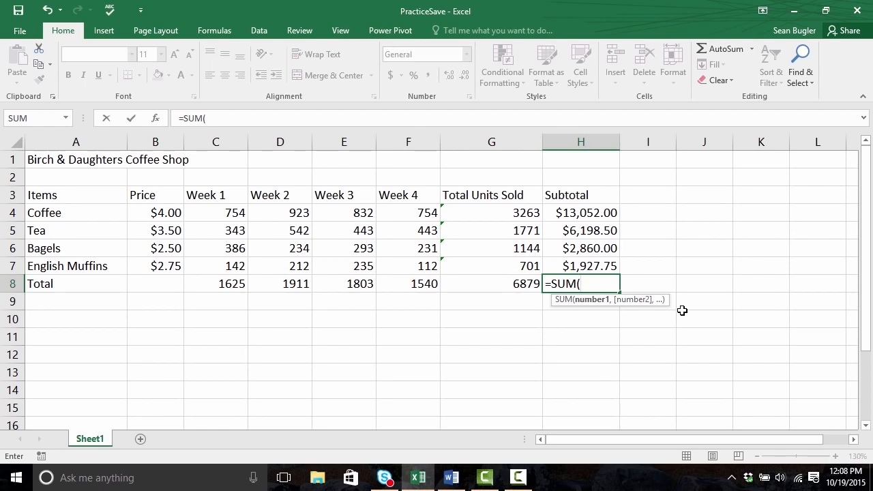
click(594, 213)
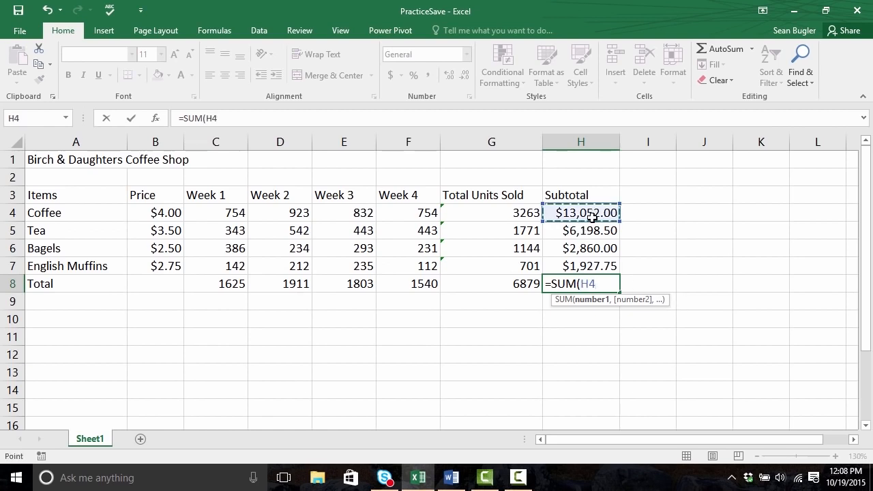
drag(591, 214, 589, 266)
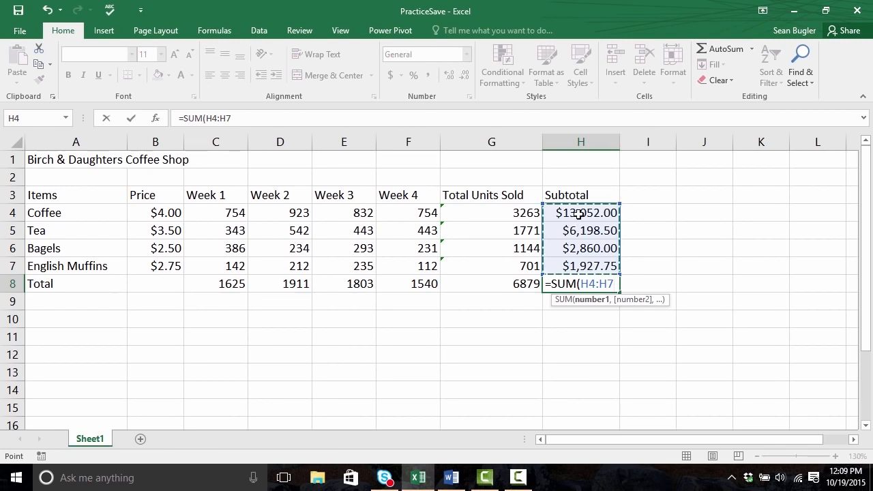
click(578, 213)
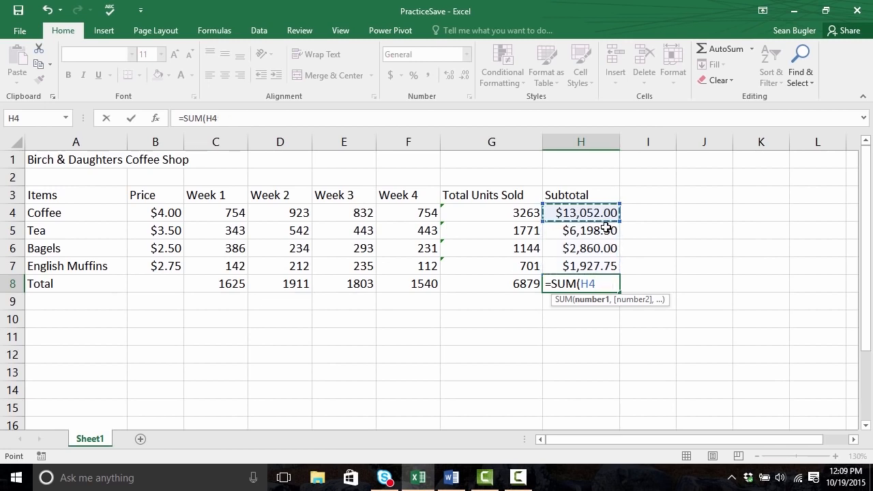
drag(606, 226, 607, 228)
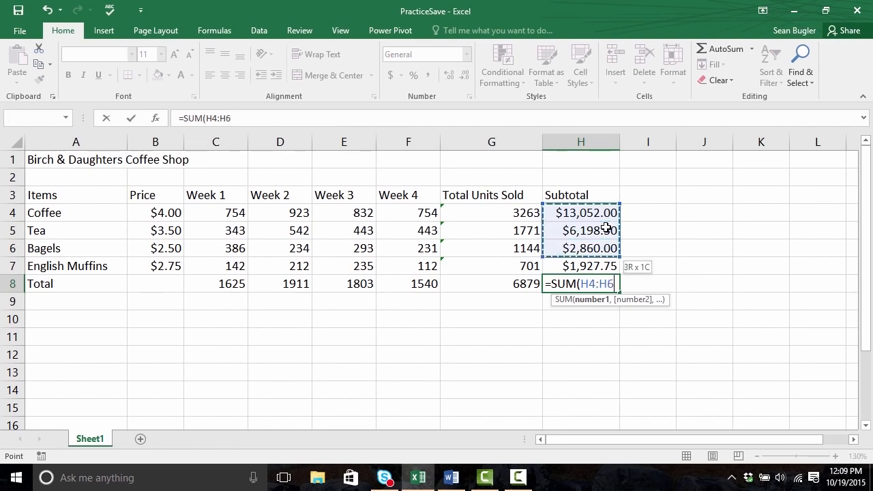
key(shift+Down)
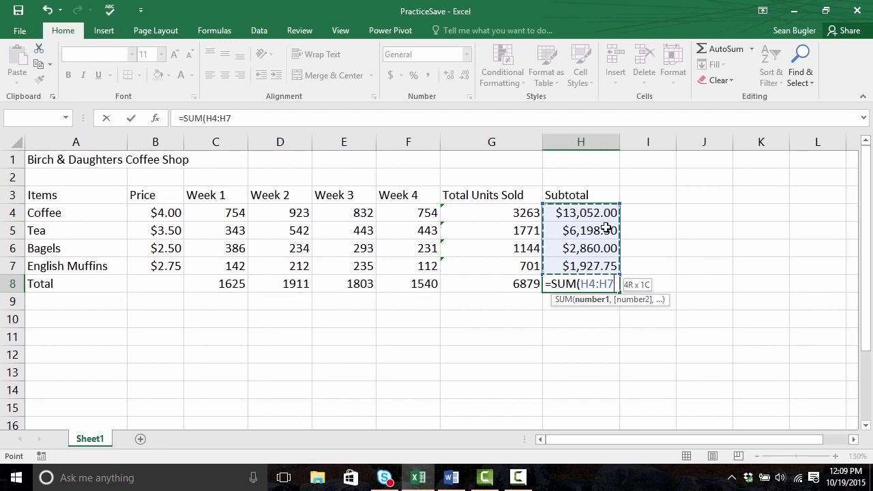
text())
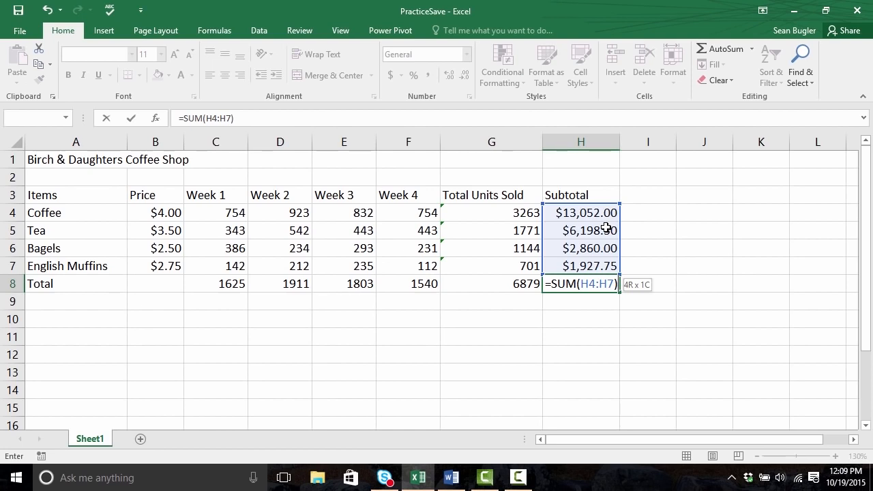
key(ctrl+Return)
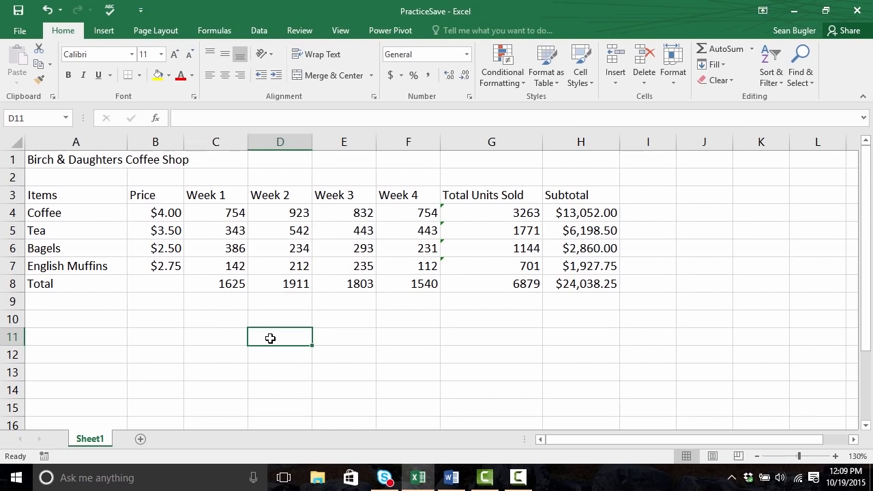
Enter the heading "Average Units" in C10, below the sales table.
key(Left)
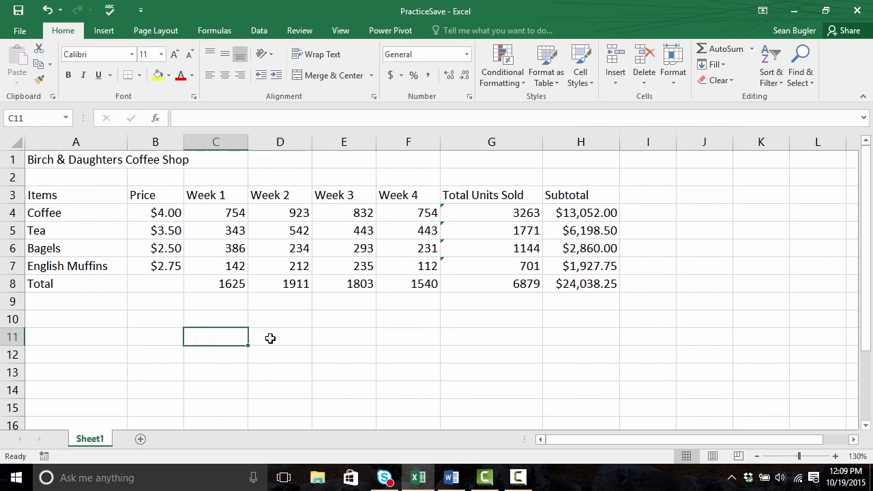
key(Up)
text(Average Units)
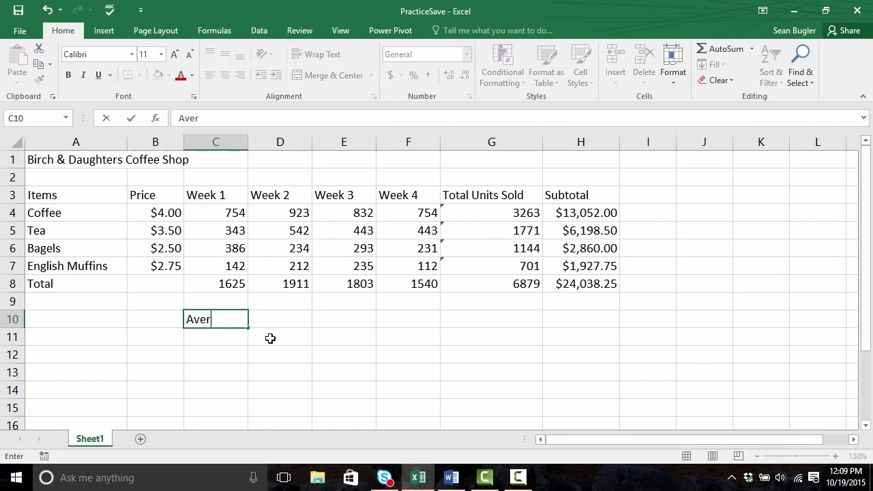
key(Tab)
key(Return)
List the labels "Coffee:", "Tea:", "Bagels:" and "English Muffins:" in C11:C14 and widen column C to fit them.
text(Coffee:)
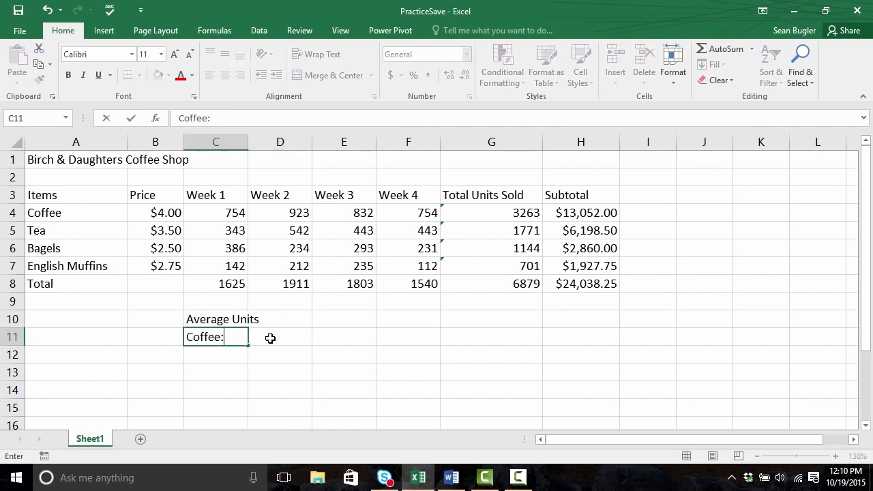
key(Return)
text(Tea:)
key(Return)
text(Bag)
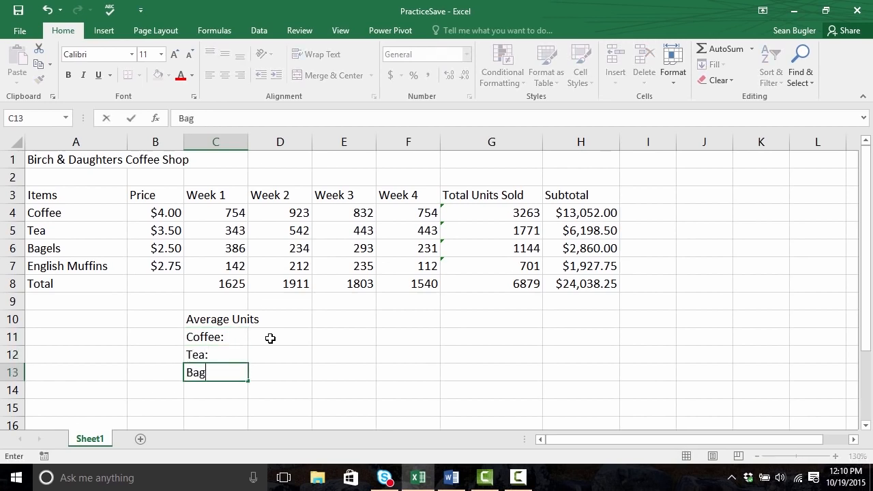
text(els:)
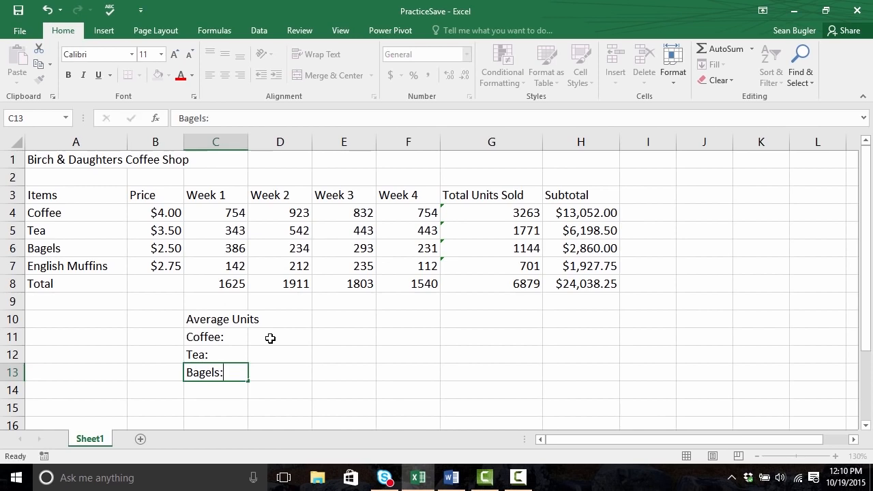
key(Return)
text(English Muffins:)
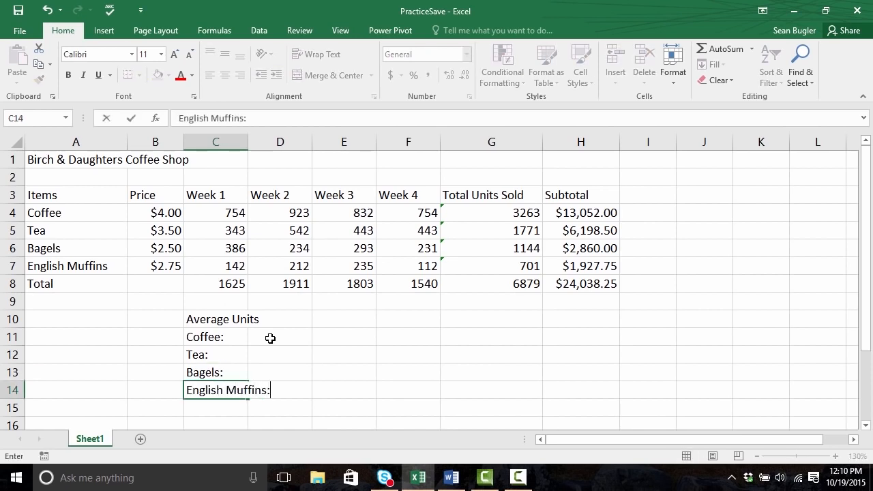
key(Return)
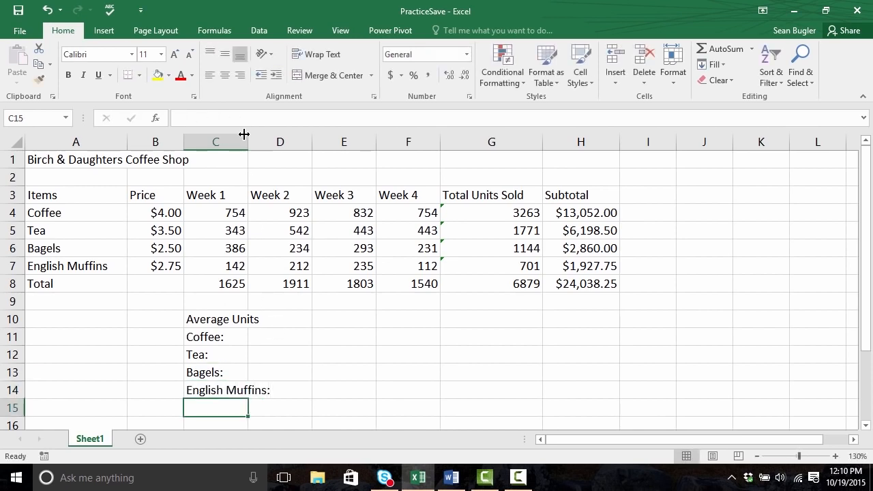
drag(249, 142, 272, 144)
Calculate the average weekly Coffee units in D11 with the formula =AVERAGE(C4:F4) and reselect that cell.
click(298, 315)
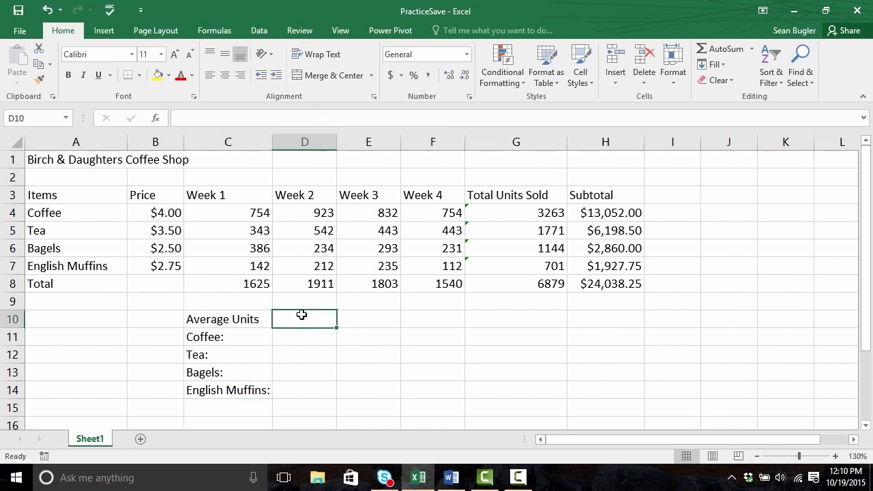
click(304, 335)
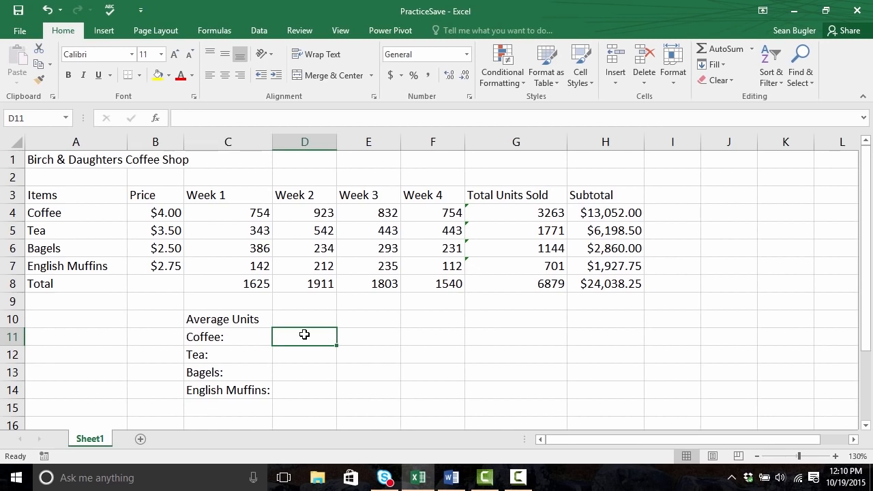
text(=)
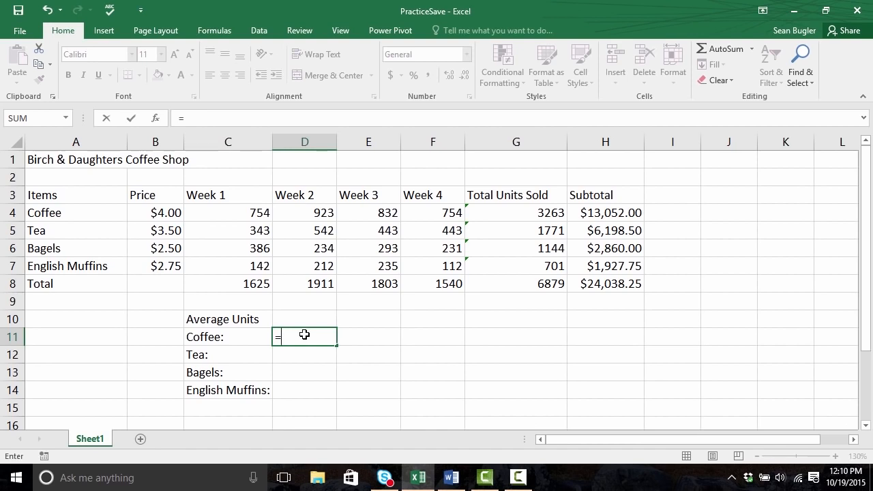
text(AV)
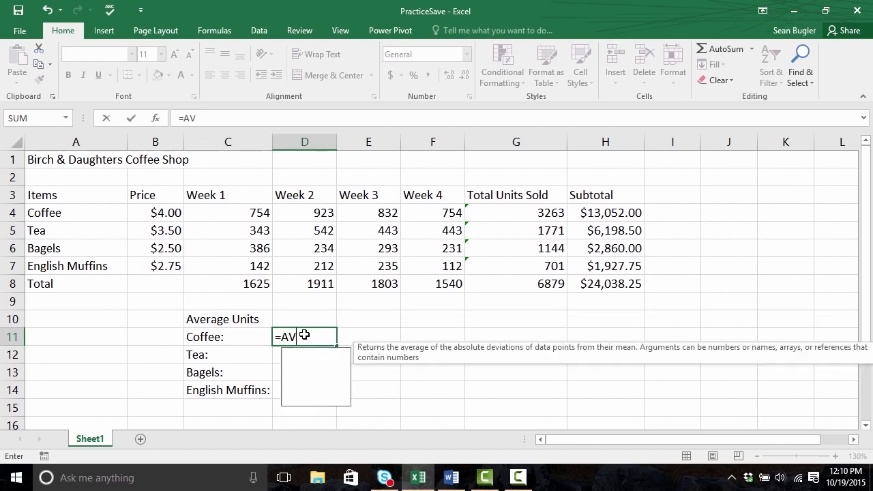
text(ERAGE)
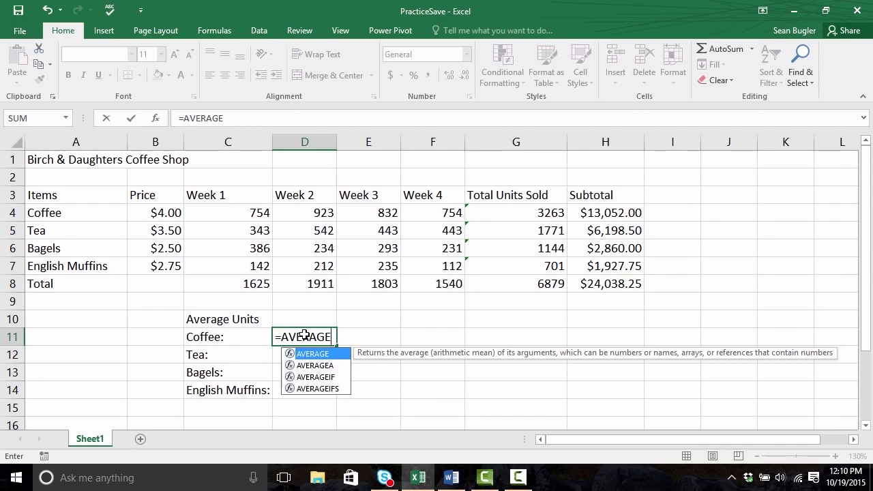
text(()
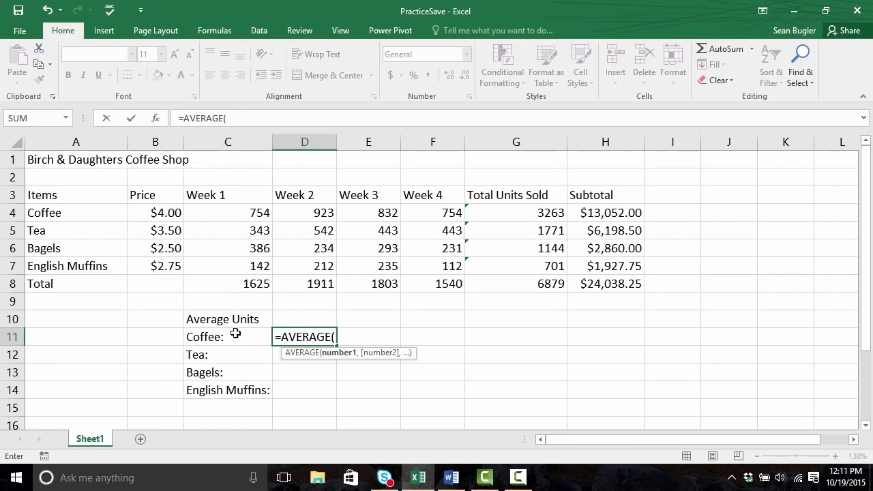
drag(250, 213, 424, 218)
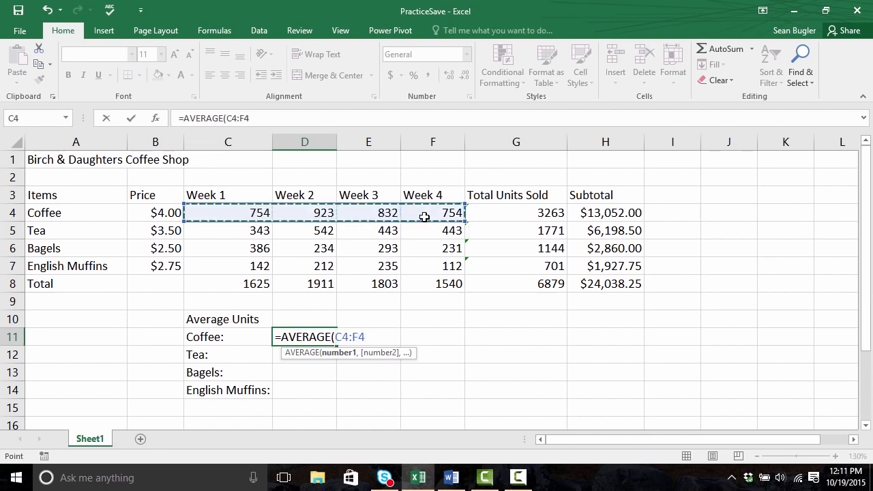
text())
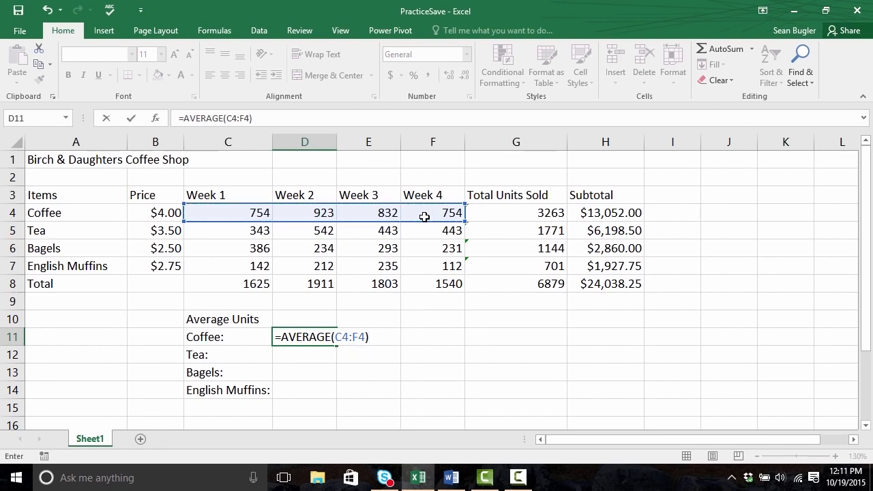
key(Return)
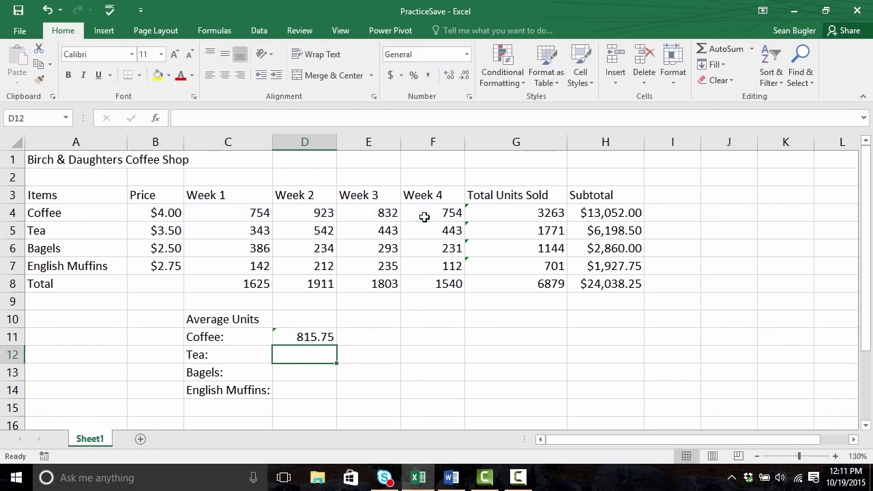
key(Up)
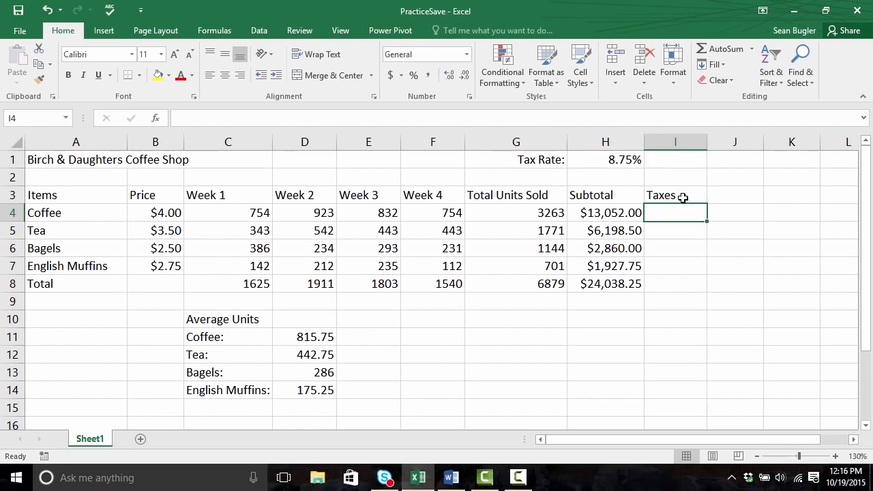
Check the Coffee subtotal in H4 and the tax rate in H1, and begin a formula in I4 for the Coffee taxes.
drag(683, 196, 676, 288)
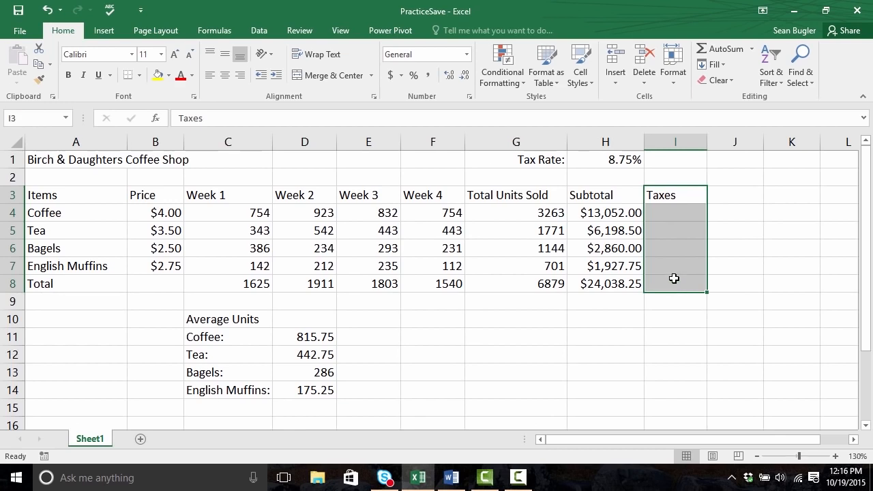
click(662, 216)
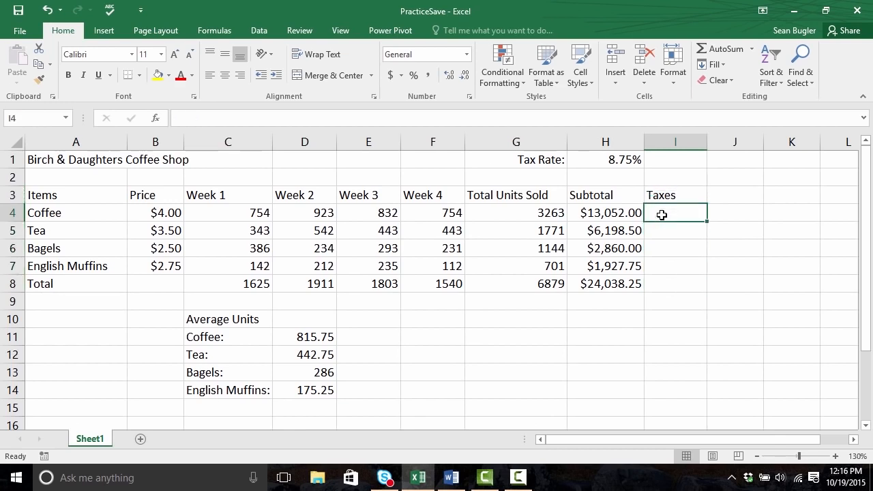
click(602, 214)
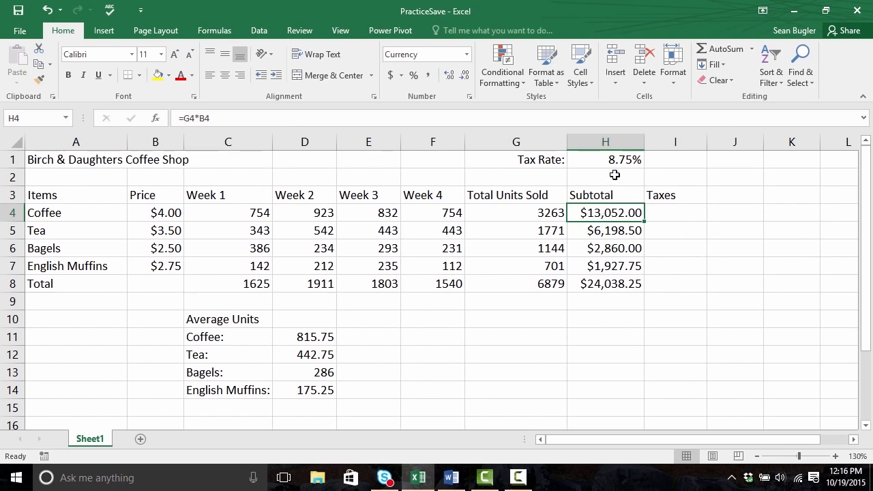
click(597, 163)
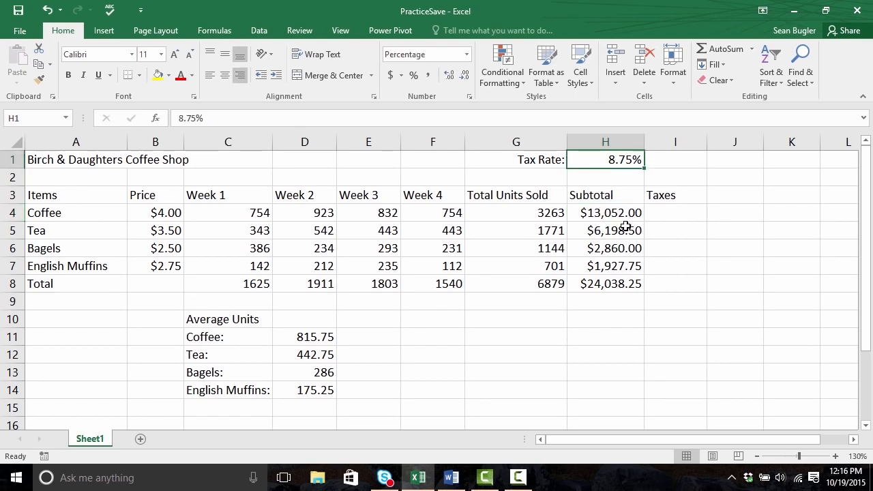
click(600, 214)
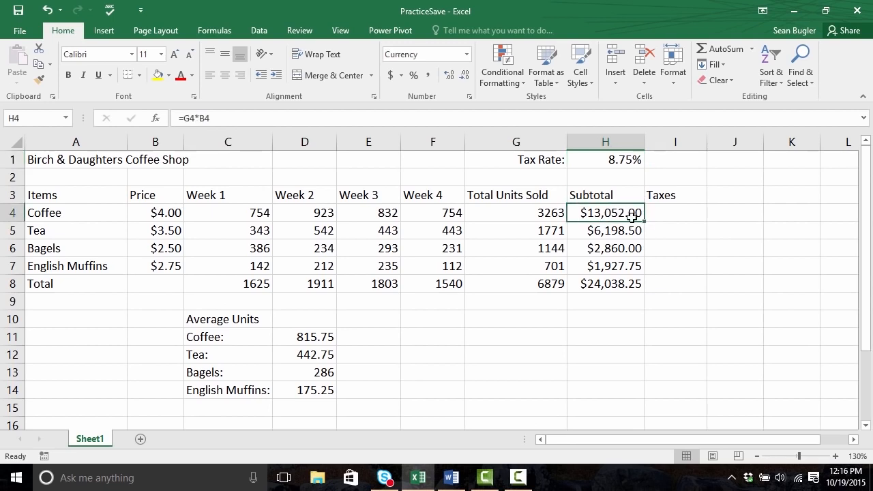
click(635, 161)
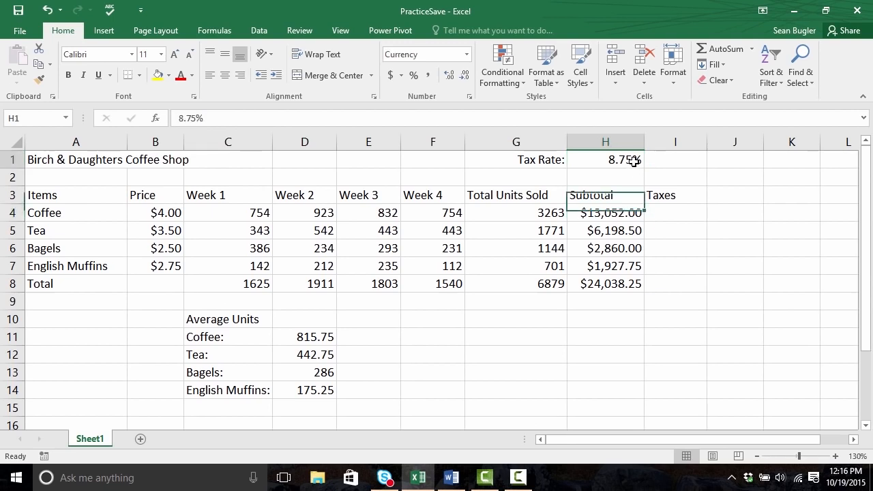
click(658, 217)
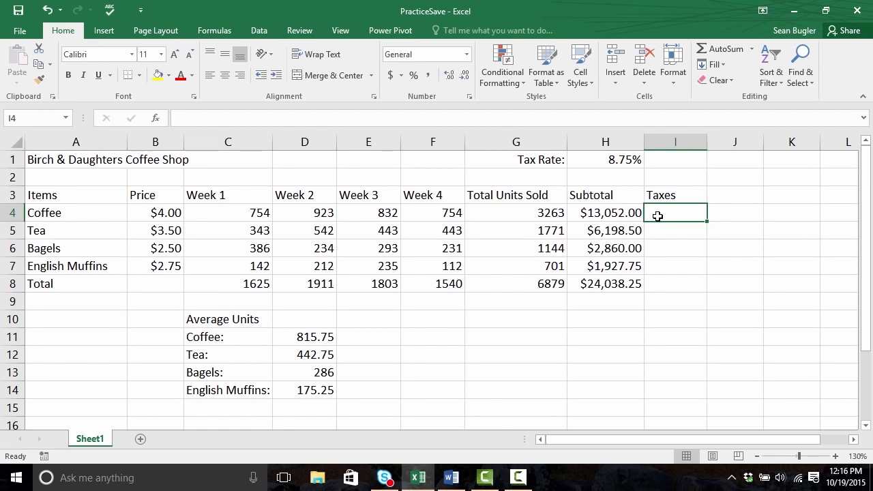
text(=)
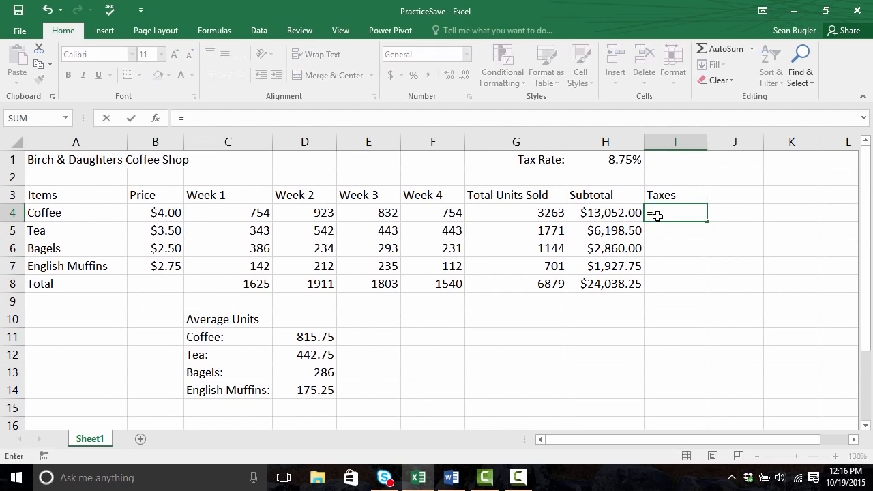
Complete the Coffee tax formula in I4 as =H4*H1 and widen the Taxes column slightly.
click(616, 213)
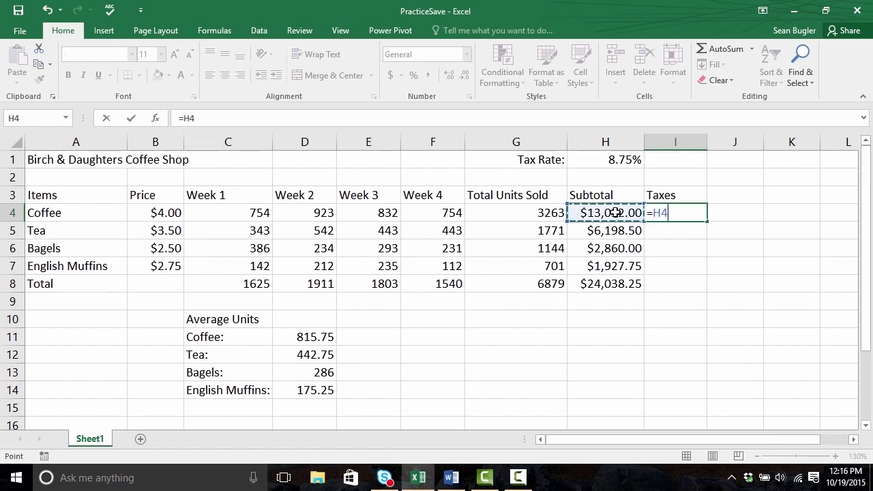
text(*)
click(607, 159)
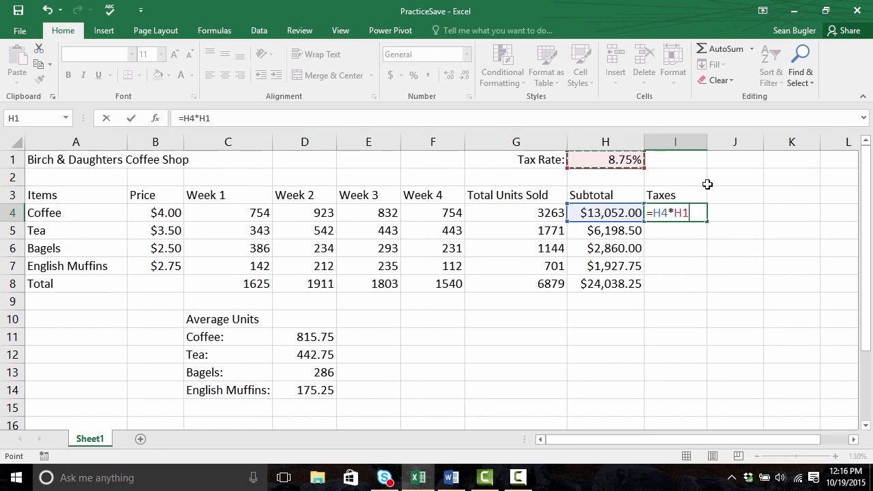
key(Return)
drag(707, 143, 714, 142)
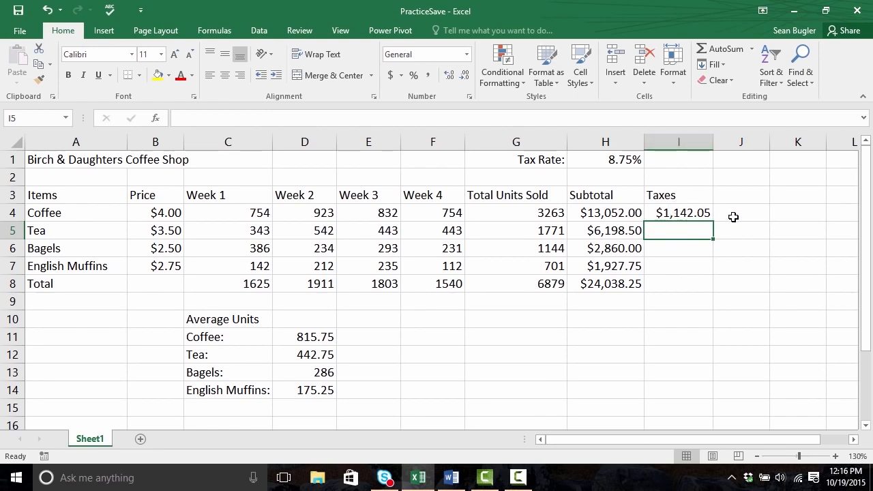
Clear the contents of the Subtotal cells for Tea, Bagels and English Muffins (H5:H7).
click(678, 213)
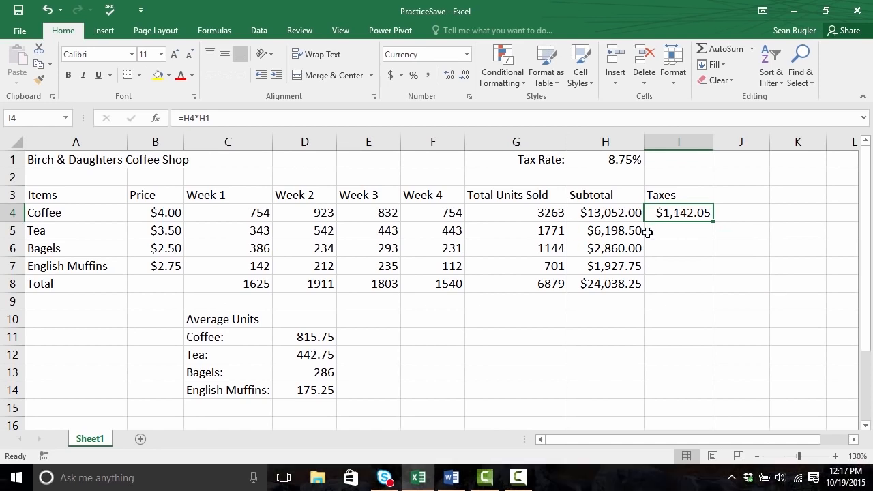
click(613, 230)
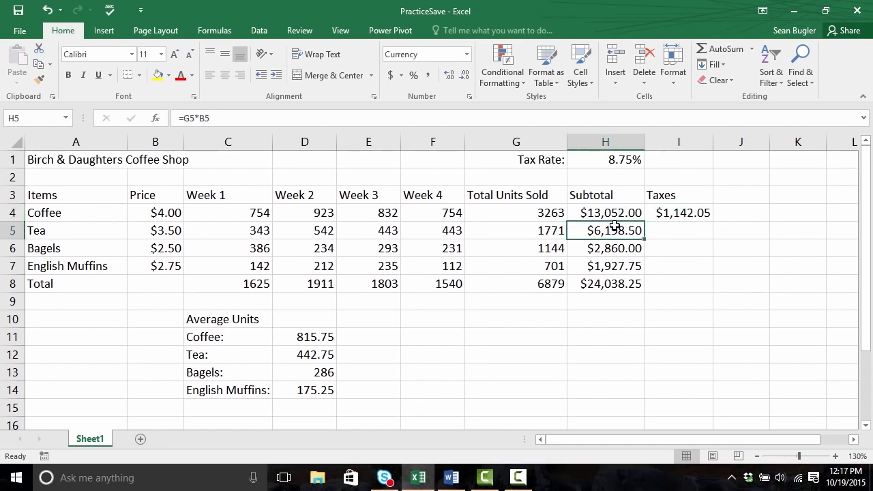
click(612, 213)
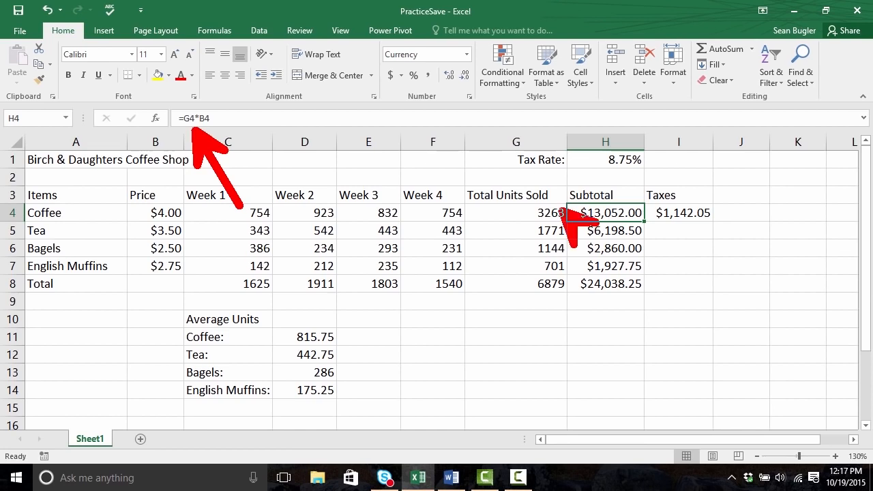
drag(632, 230, 627, 266)
right_click(627, 266)
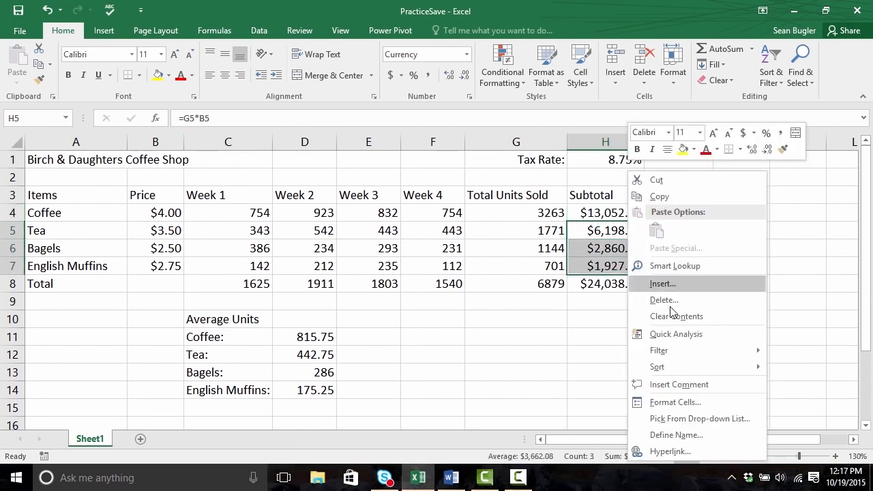
click(637, 316)
Fill the Coffee subtotal formula =G4*B4 from H4 down through H7.
click(617, 232)
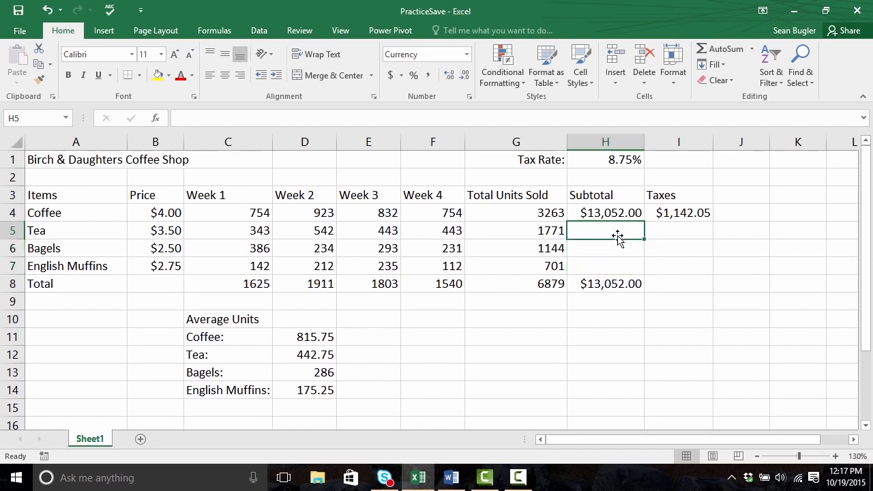
click(618, 216)
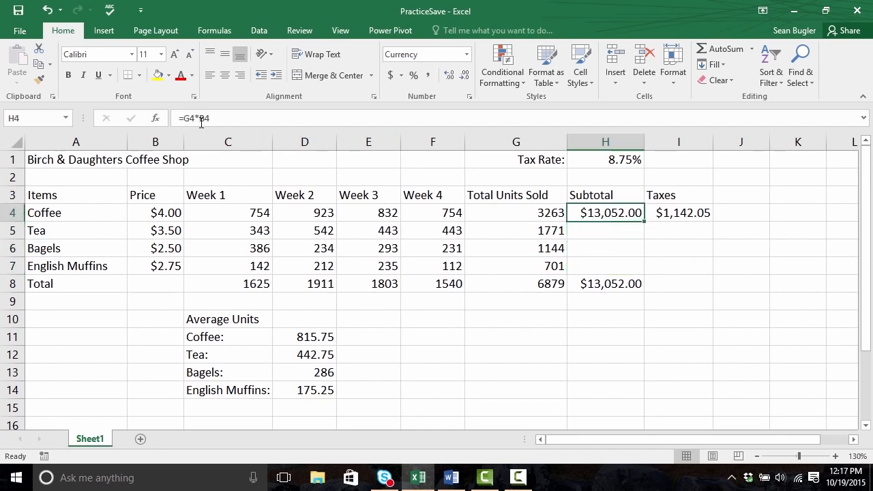
click(607, 227)
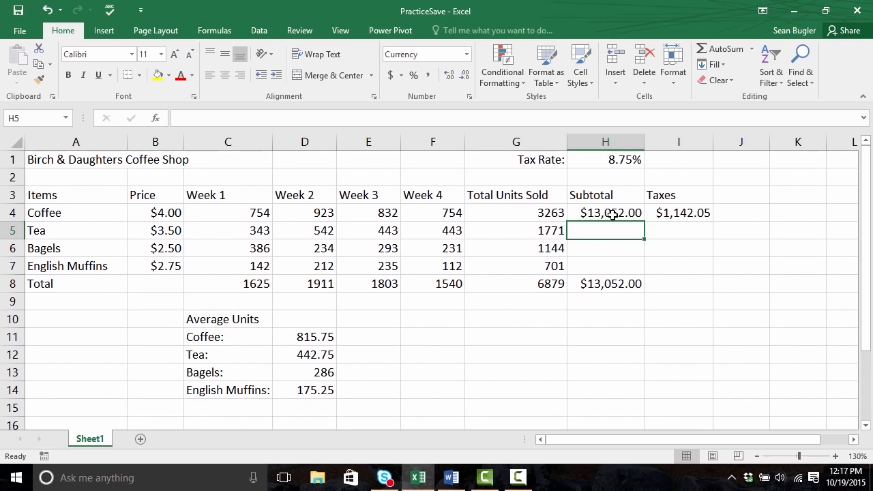
click(611, 214)
key(Return)
key(Return)
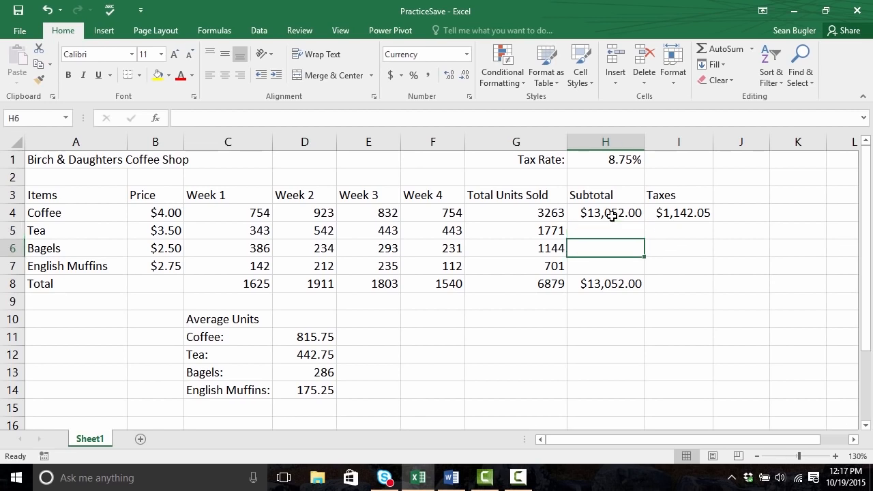
key(Up)
key(Up)
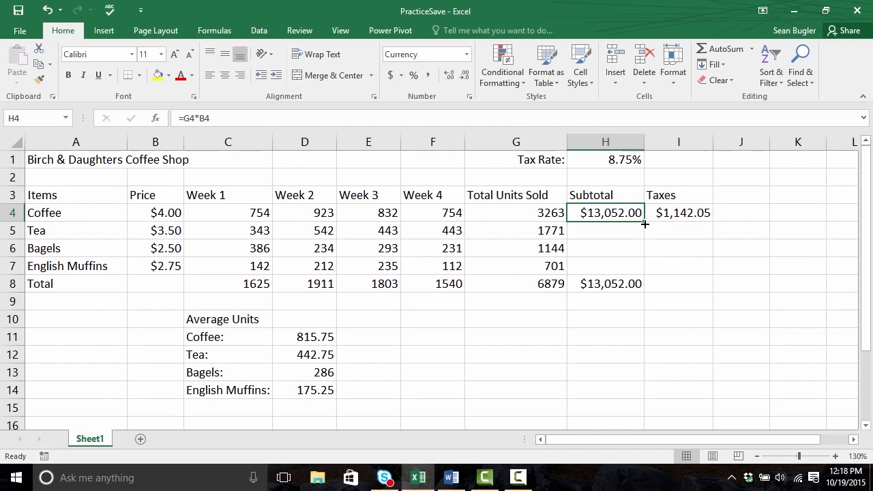
drag(644, 223, 645, 271)
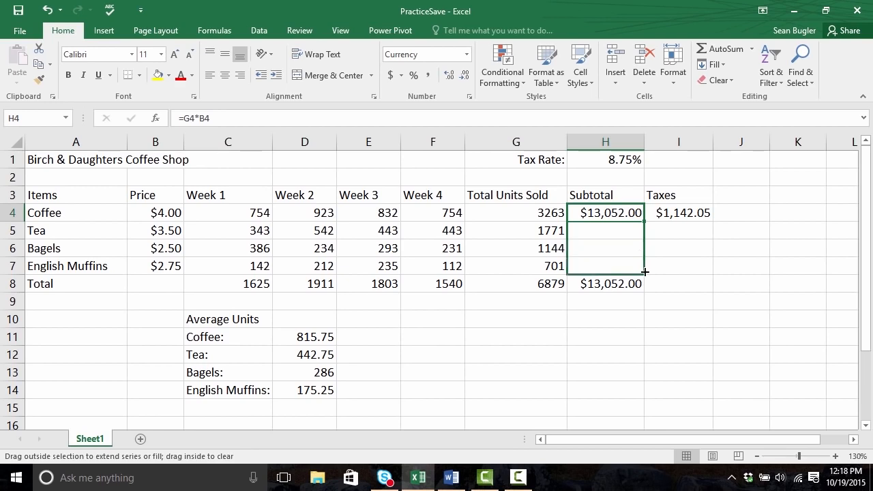
drag(645, 272, 645, 272)
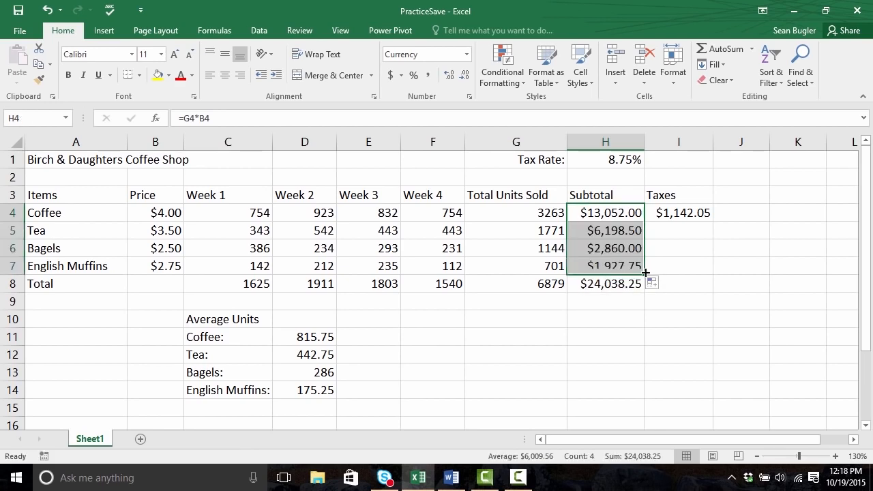
Check the formulas in the Subtotal cells H5 through H7, one row at a time.
click(597, 232)
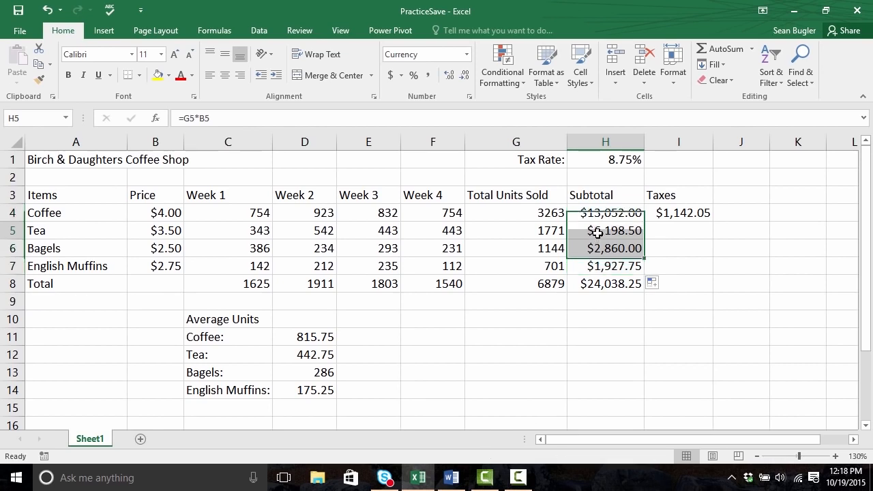
key(Down)
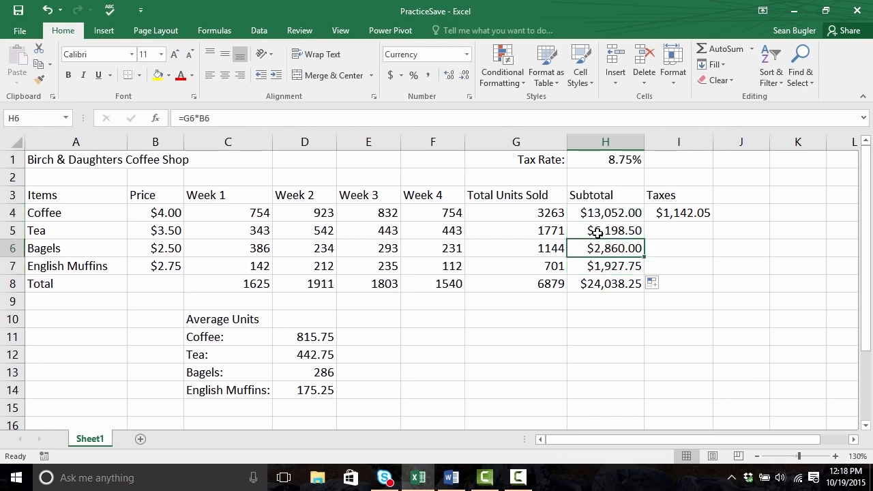
click(616, 230)
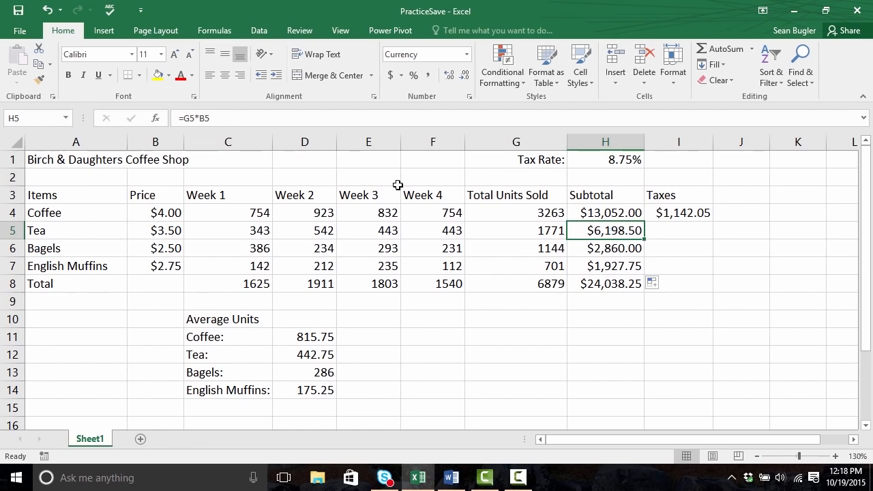
key(Down)
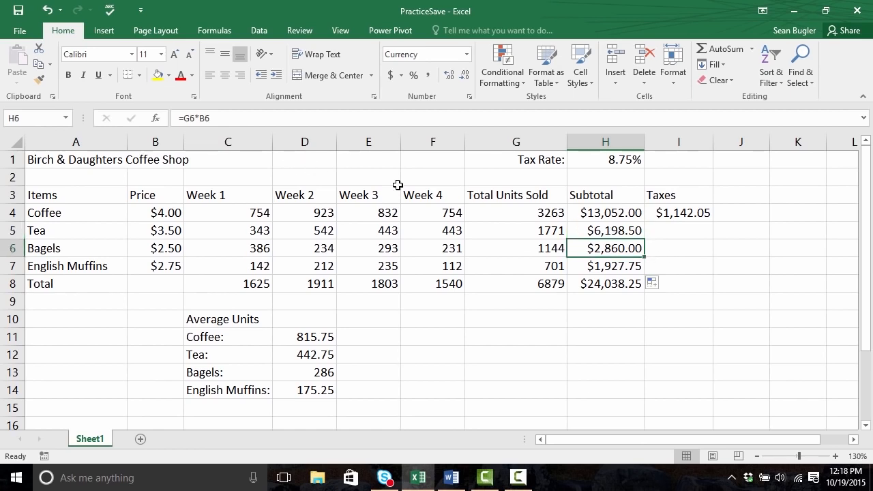
key(Down)
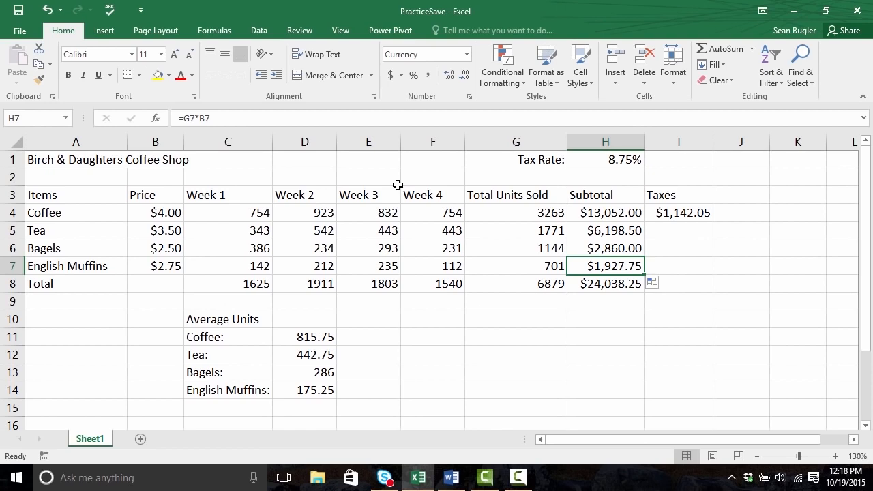
Fill the Coffee tax formula from I4 down through I7 and autofit the width of column I.
click(678, 213)
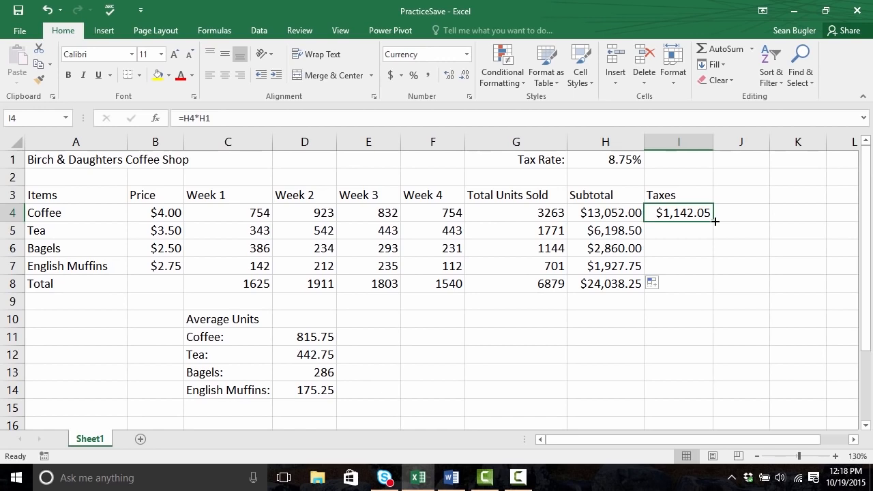
drag(715, 221, 705, 275)
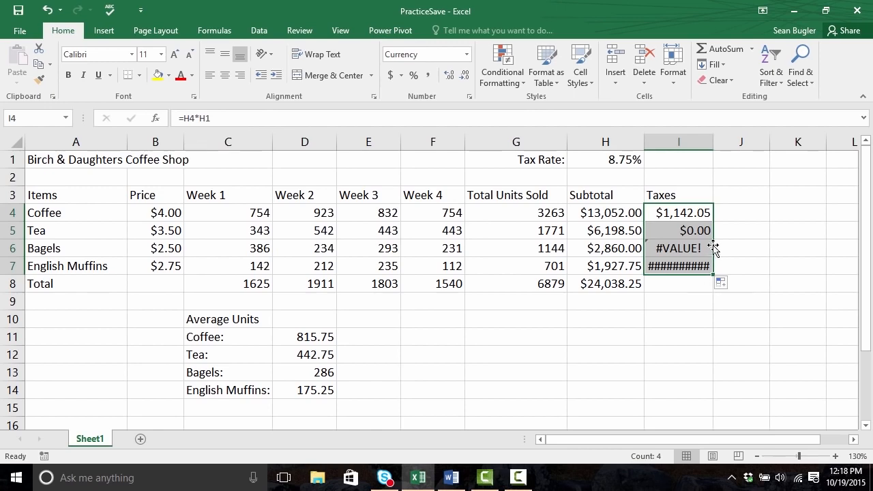
double_click(715, 146)
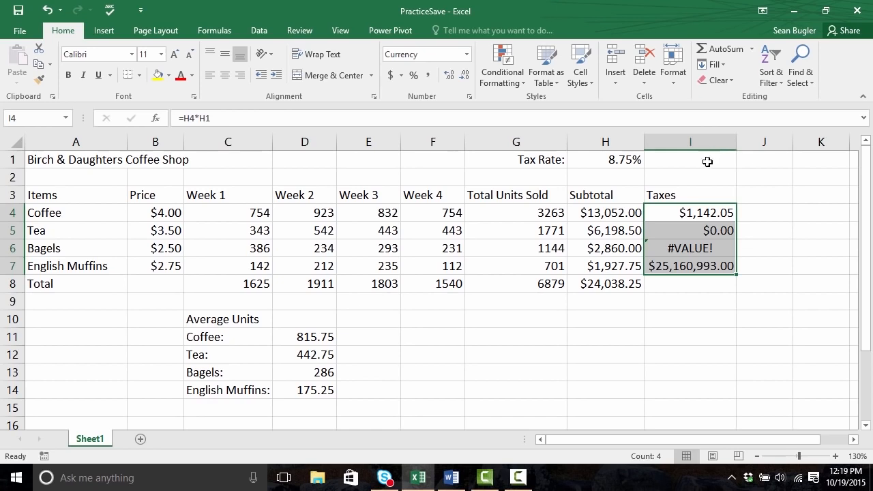
Compare the cell references in the Taxes formulas I4 and I5 with those in the Subtotal formulas H4 and H5.
click(707, 214)
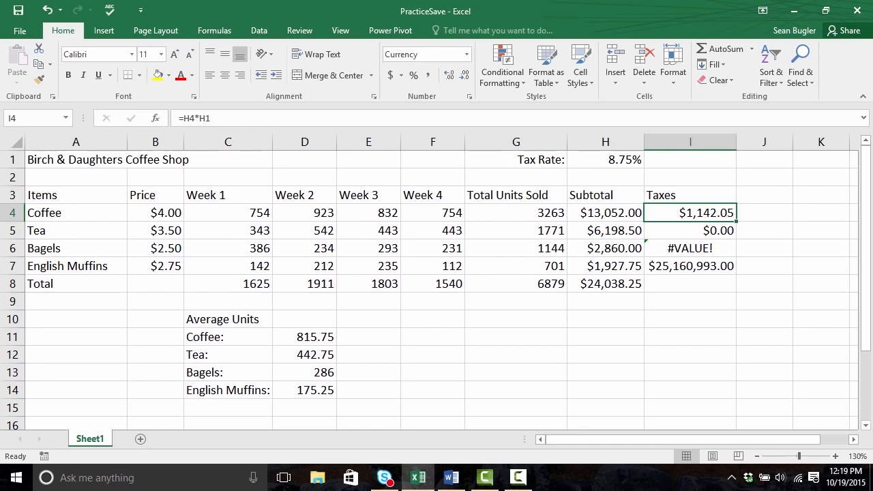
click(690, 230)
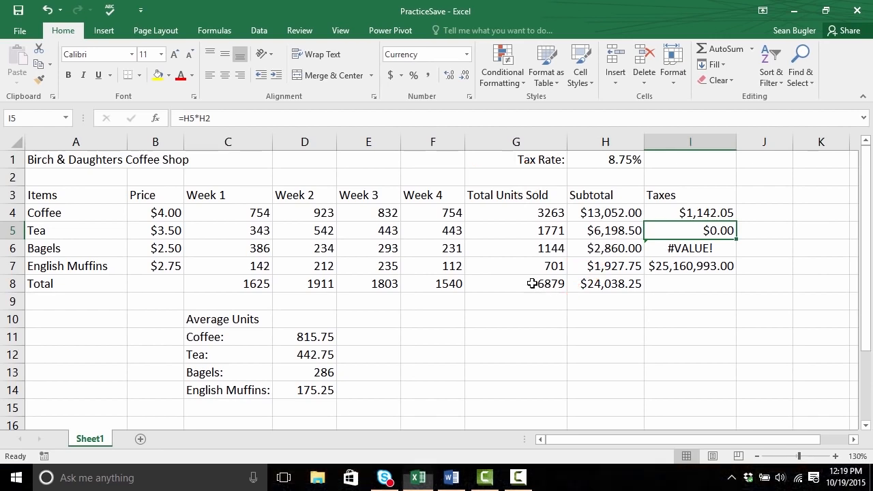
click(617, 225)
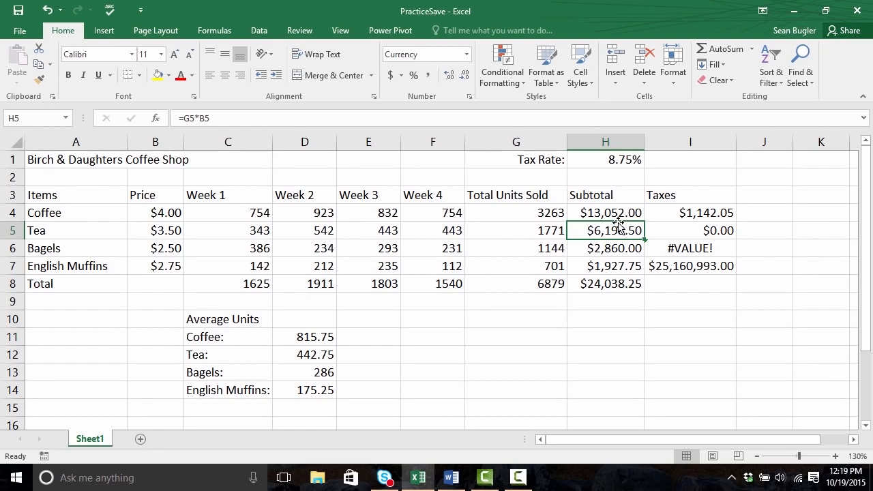
click(618, 212)
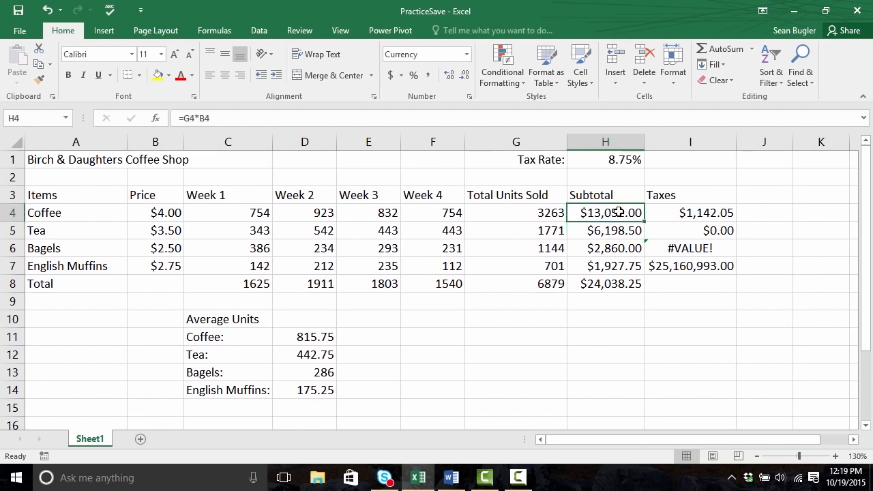
key(Down)
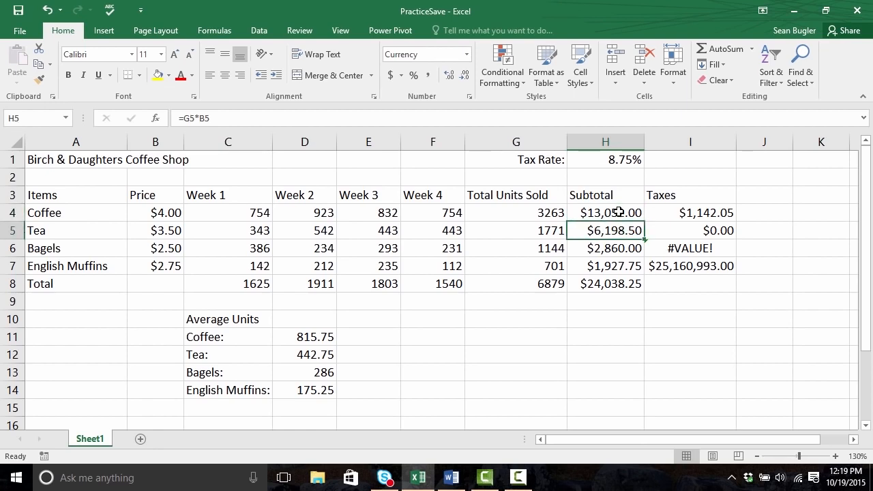
key(Up)
key(Right)
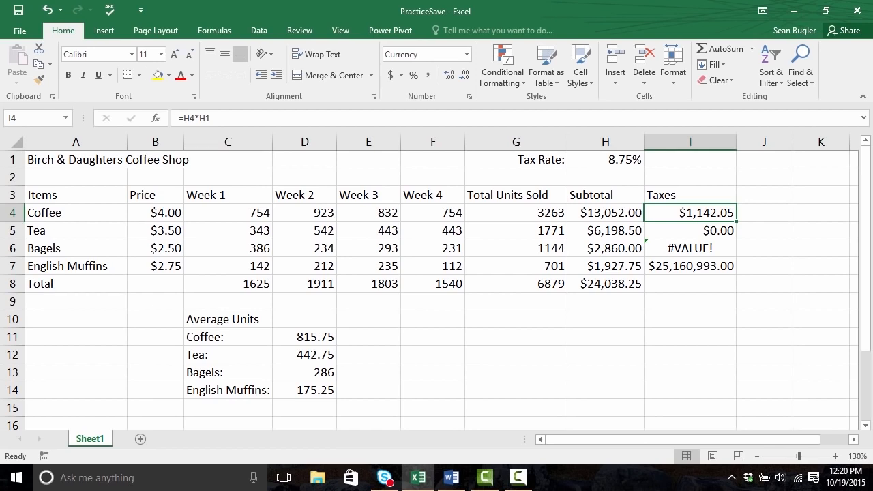
Make the tax rate reference absolute in the Coffee tax formula, so I4 reads =H4*$H$1.
click(232, 119)
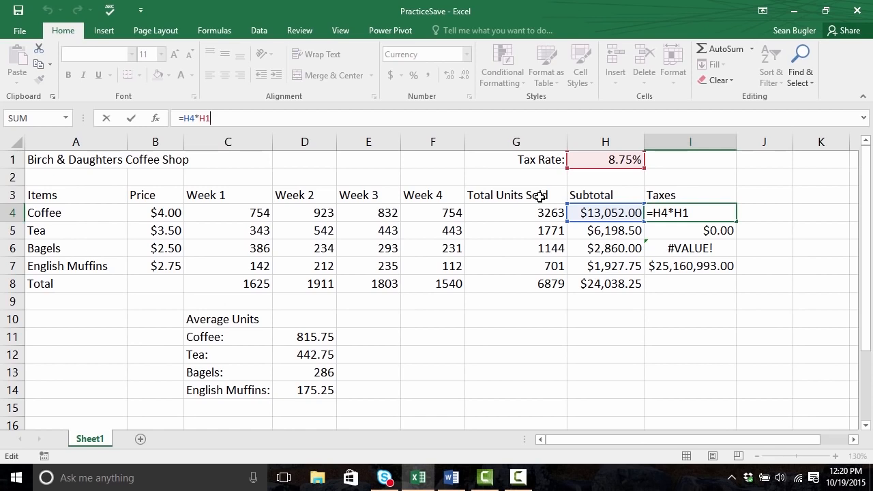
key(F4)
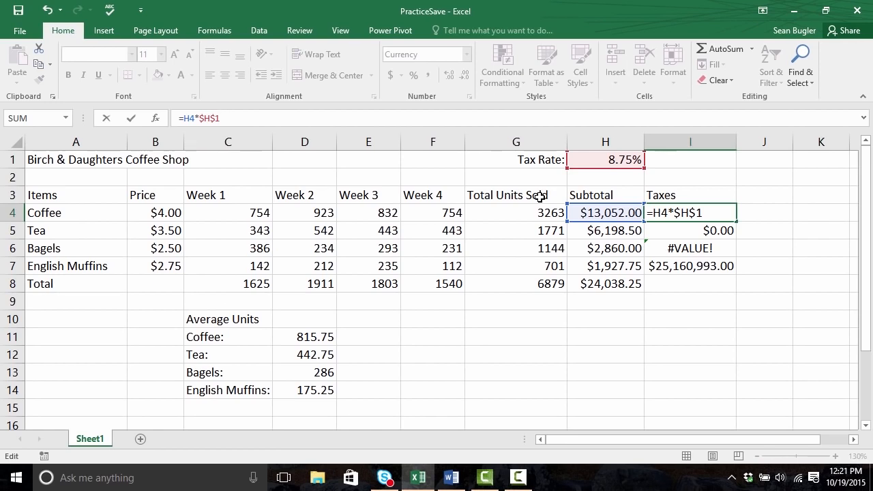
key(Return)
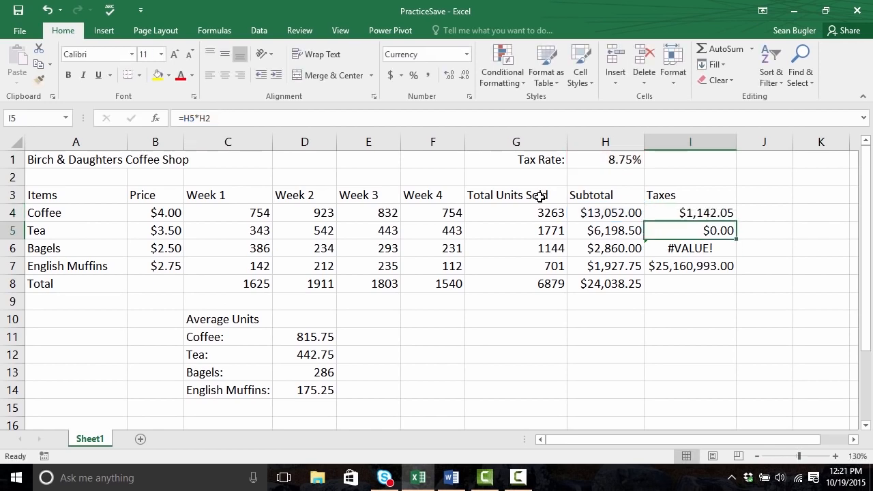
Check the formulas in the Taxes cells I4 through I7, comparing which tax rate cell each one references.
click(672, 213)
click(698, 212)
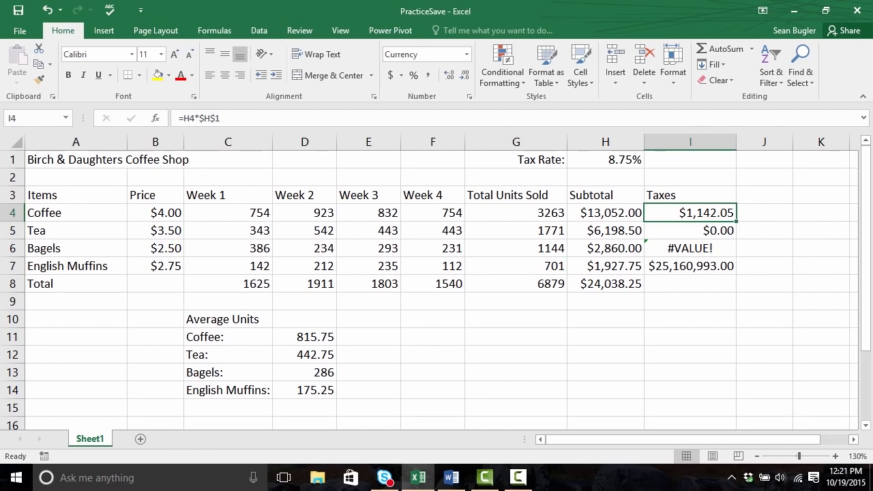
click(691, 231)
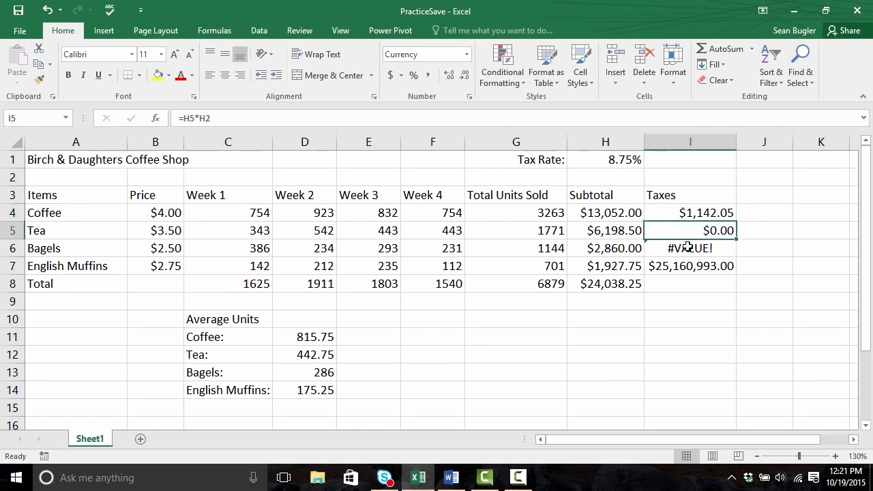
click(689, 248)
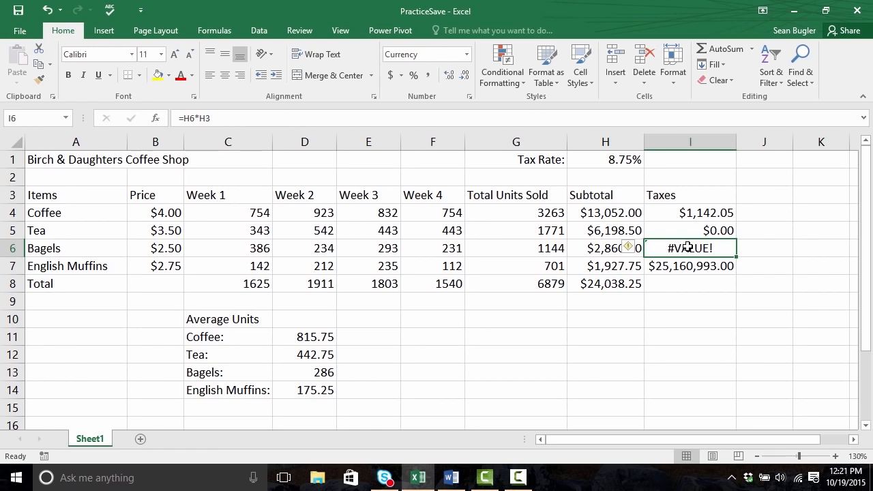
key(Down)
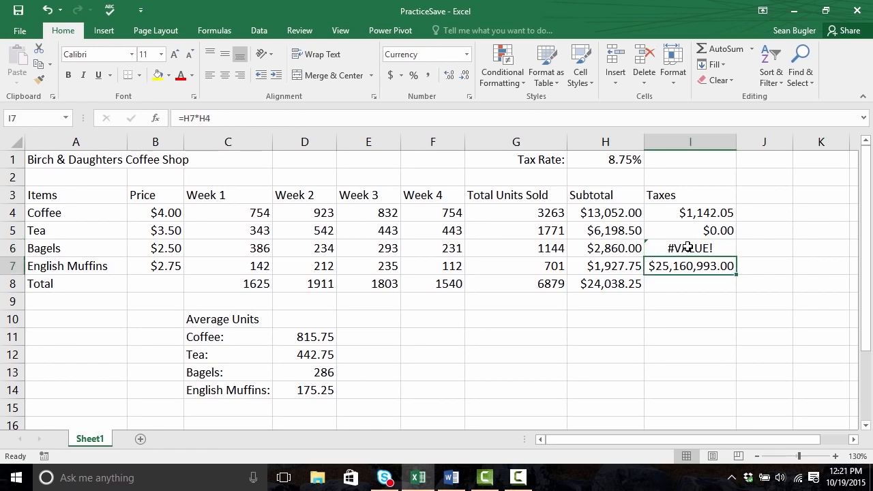
Fill the Coffee tax formula with the absolute tax rate reference from I4 down through I7.
key(Up)
key(Up)
key(Up)
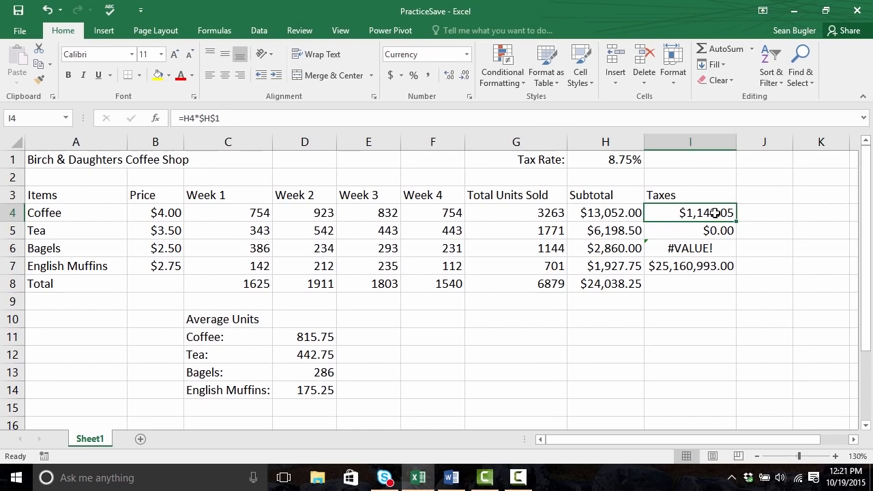
drag(737, 221, 727, 268)
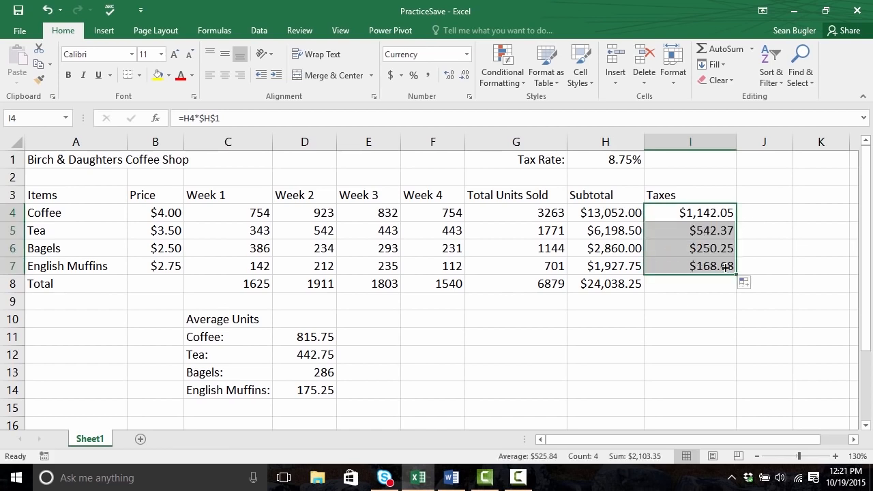
Check the cell references in the refilled Taxes formulas, from I4 down to I6, against the tax rate cell.
click(704, 212)
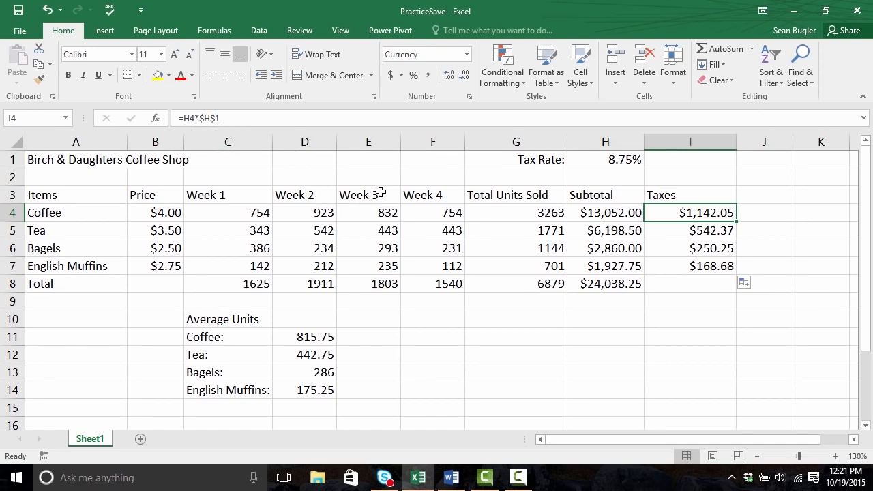
key(Down)
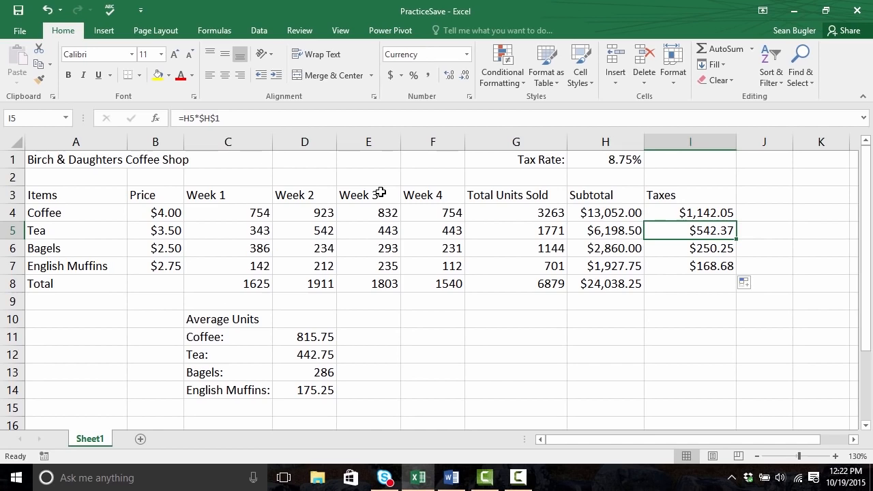
key(Down)
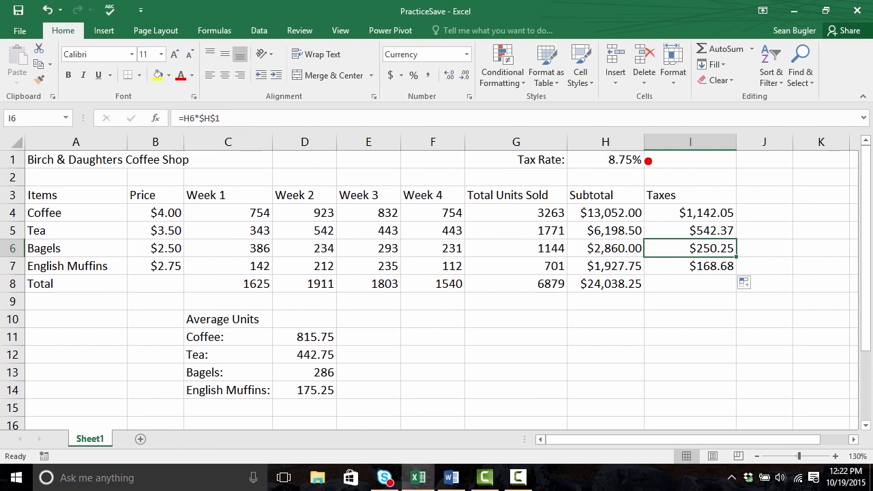
drag(647, 161, 846, 197)
click(681, 213)
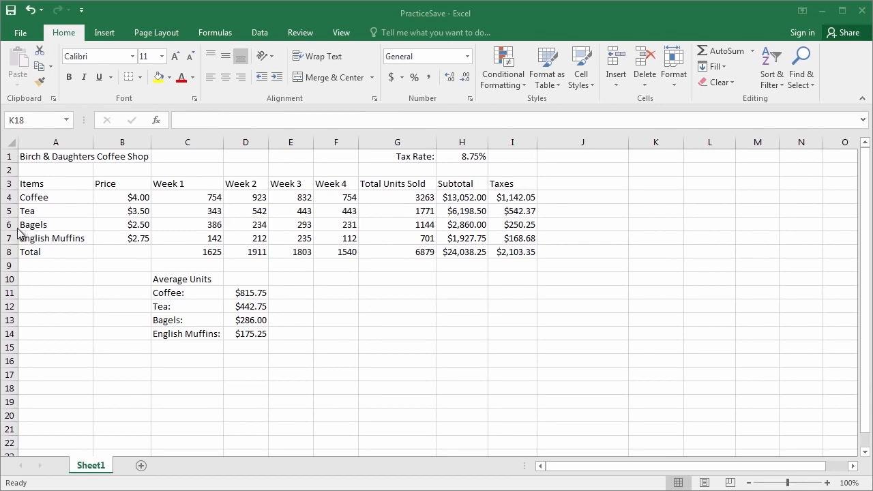
Insert a blank sheet row above the Bagels row and undo the insertion.
click(65, 225)
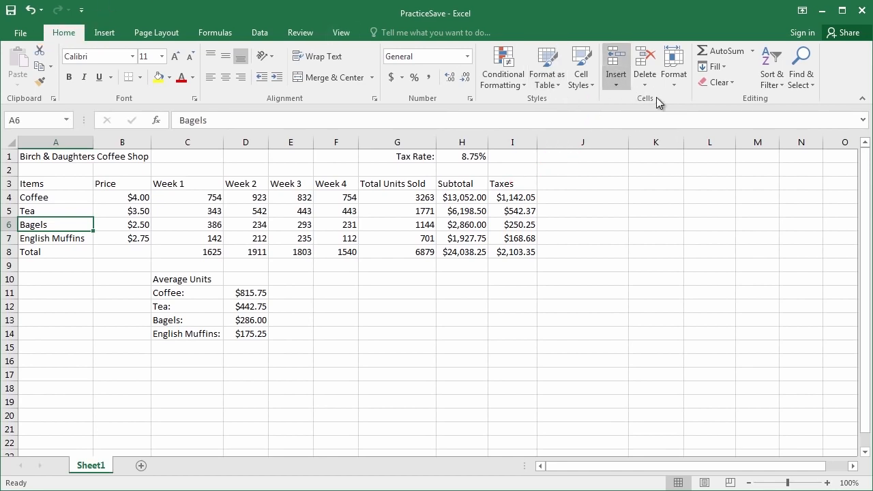
click(697, 122)
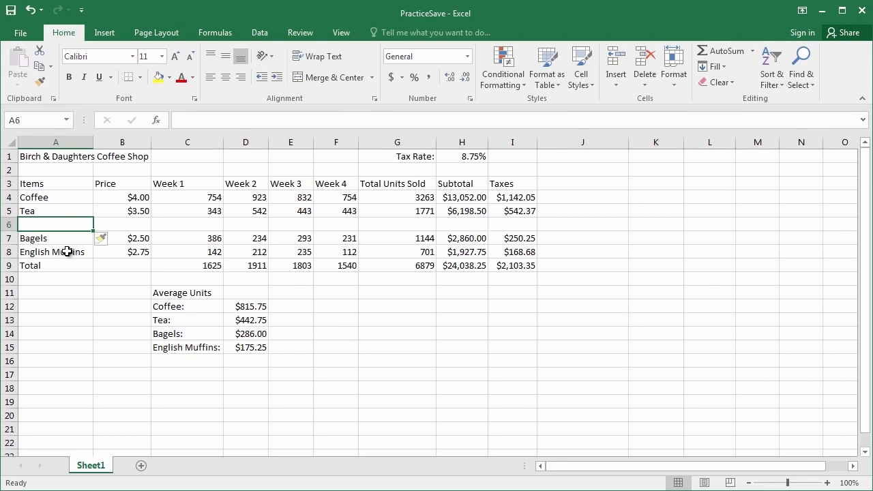
key(ctrl+z)
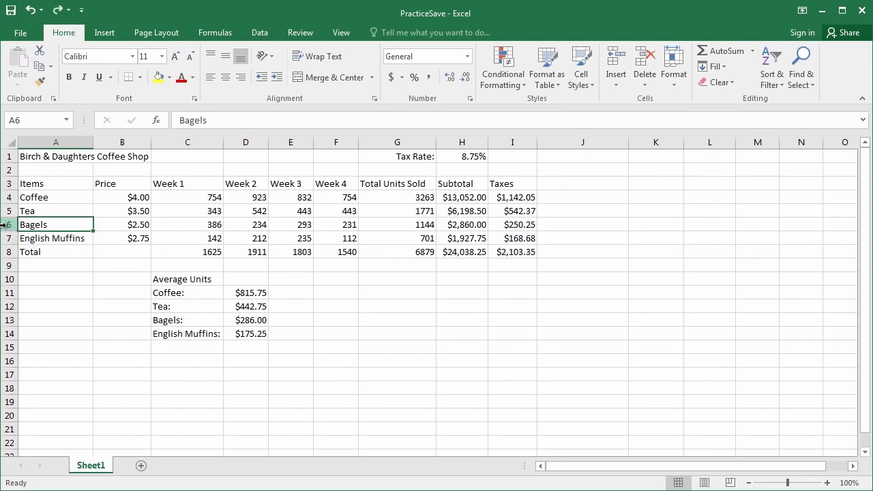
Insert a blank row above the Bagels row and enter Coftea® as its item name in A6.
right_click(7, 227)
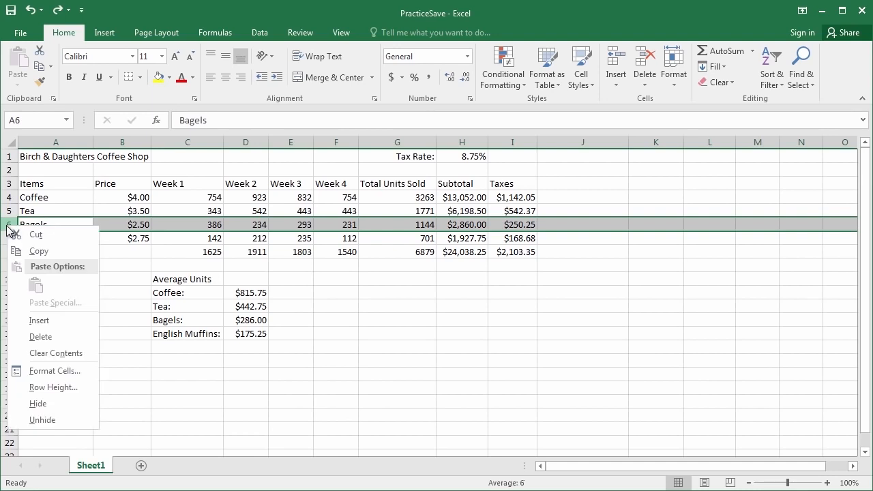
click(74, 324)
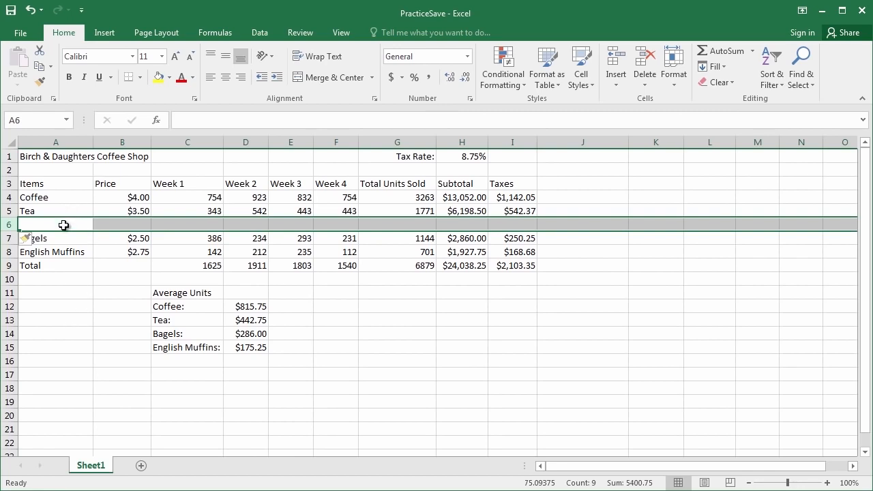
click(63, 225)
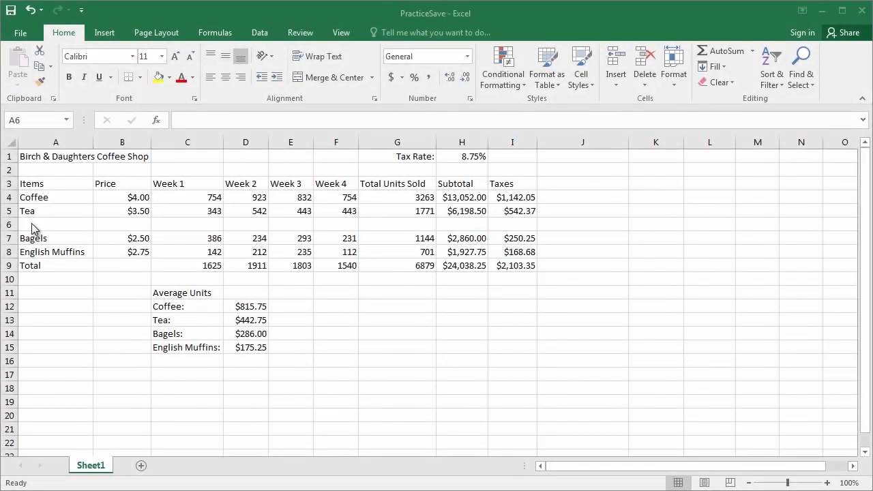
click(31, 224)
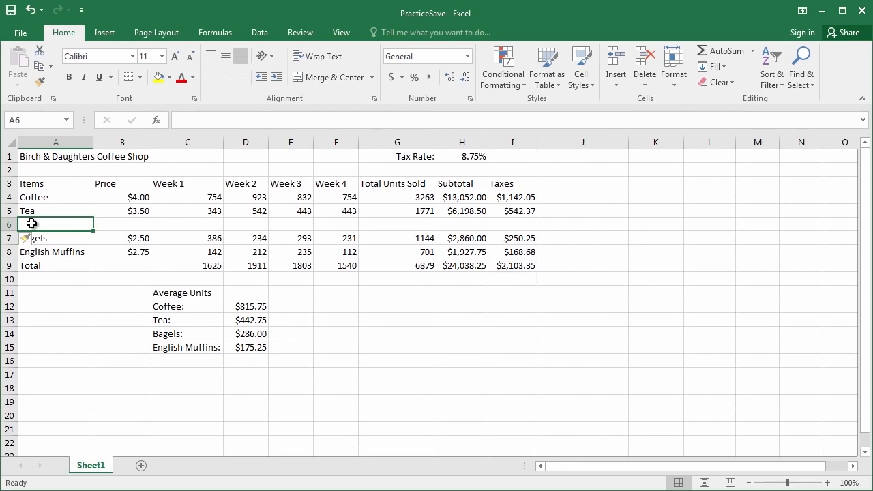
text(Coftea)
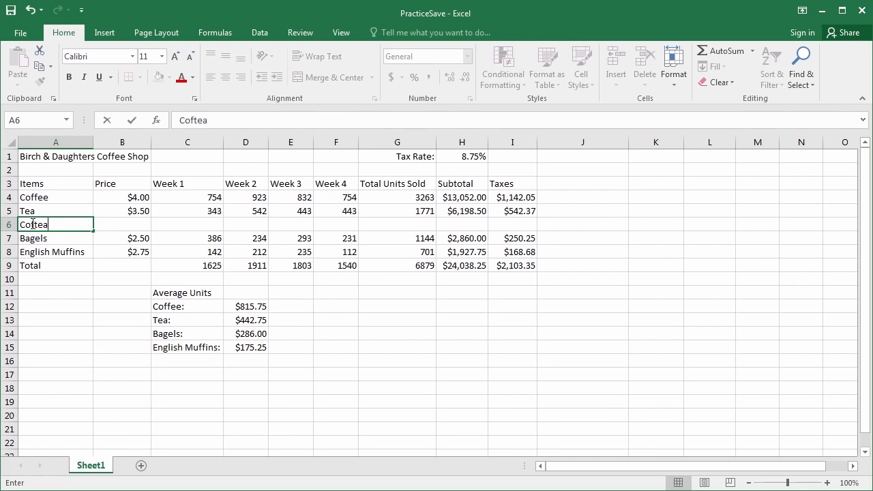
text((r))
Enter $5.00 as the Coftea® price in B6.
click(127, 227)
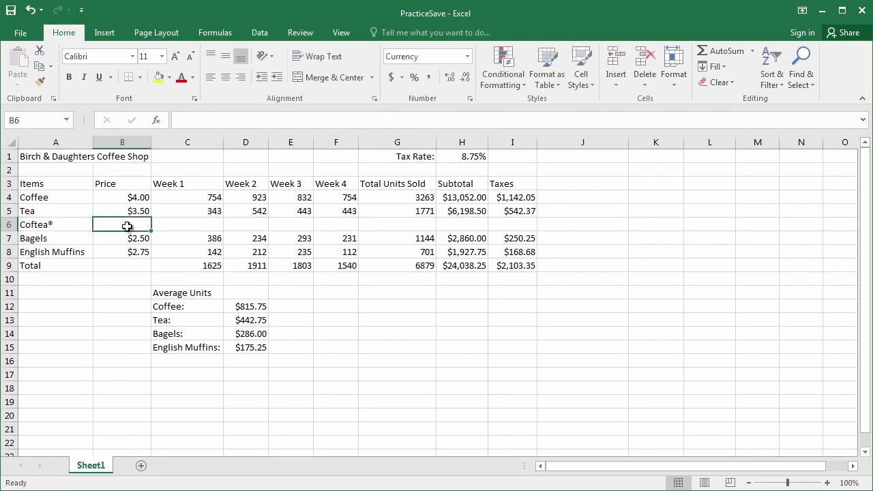
text($50)
key(BackSpace)
text(.00)
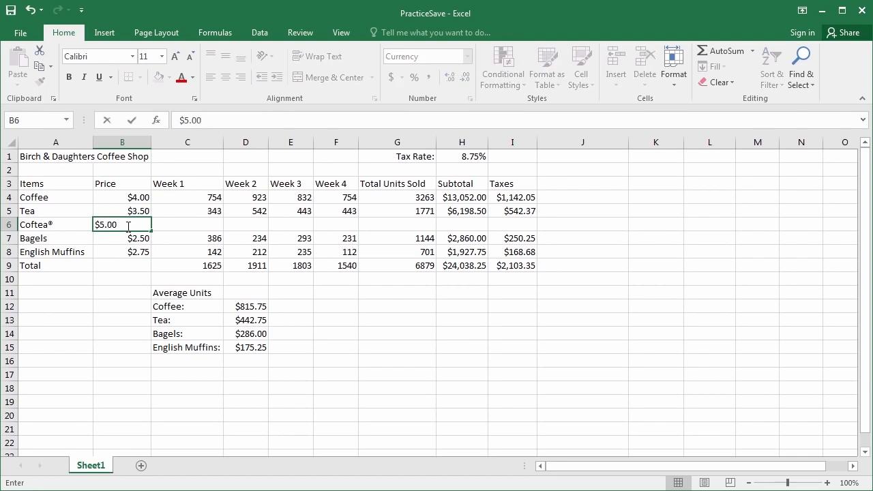
key(Tab)
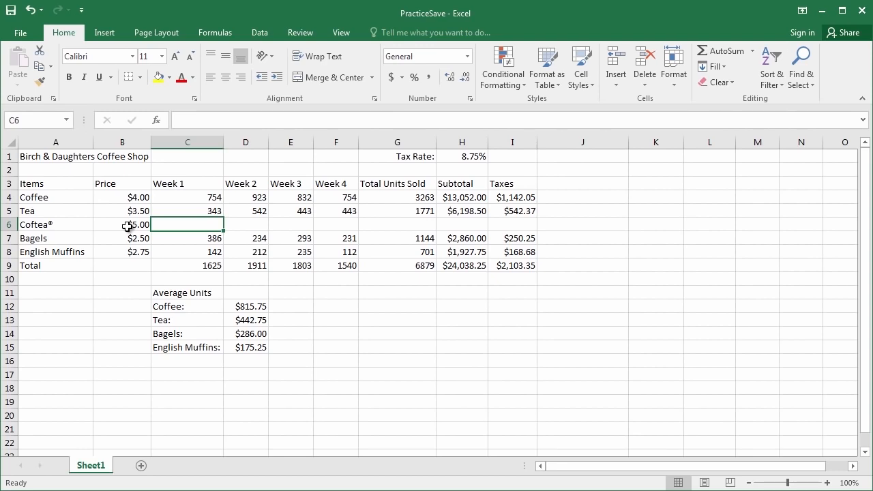
Enter the Coftea® units sold for Weeks 1 through 4 as 600, 655, 412 and 686.
text(600)
key(Tab)
text(655)
key(Return)
click(127, 227)
key(Tab)
key(Tab)
key(Tab)
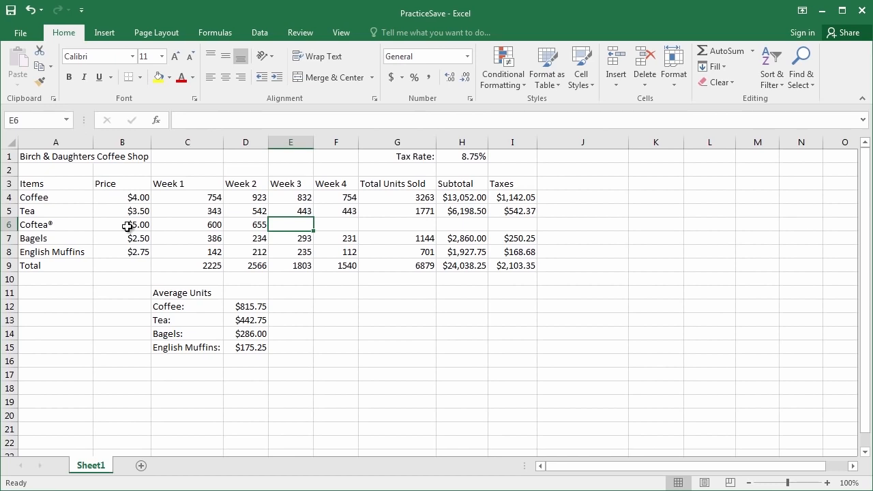
text(412)
key(Tab)
text(686)
key(Tab)
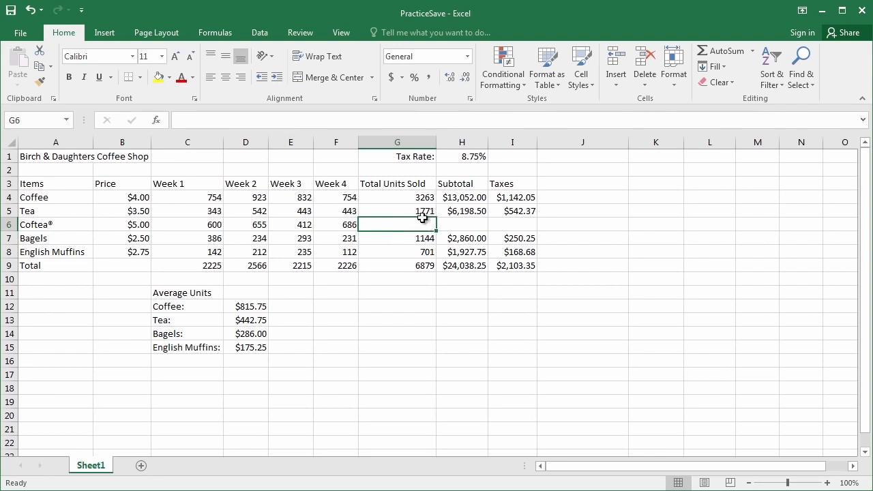
Review the Tea row formulas for Total Units Sold, Subtotal and Taxes, and select the matching Coftea® cells G6 through I6.
click(422, 214)
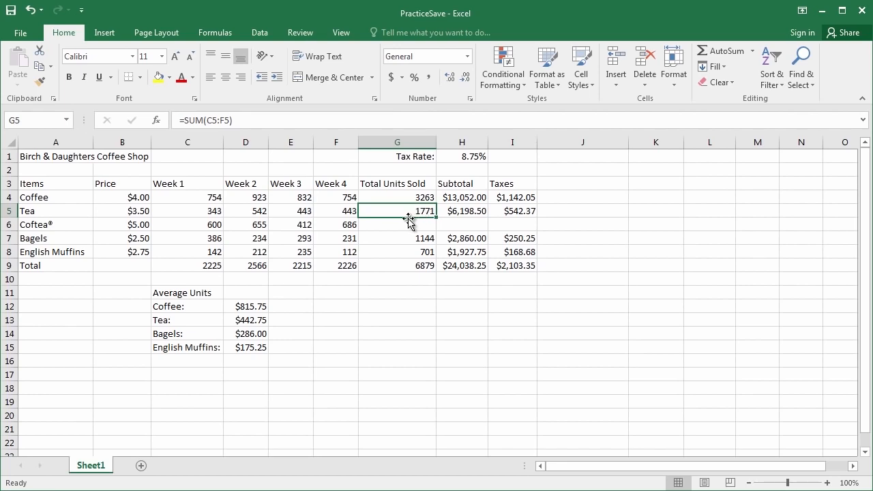
click(461, 211)
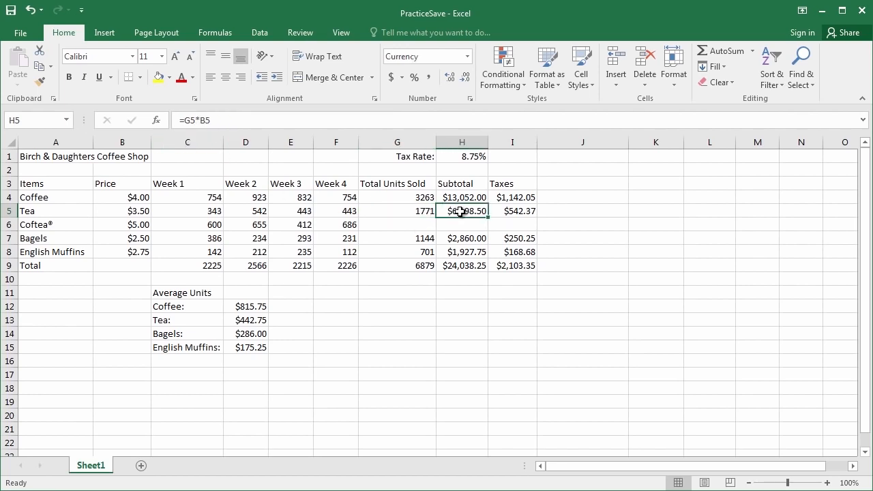
click(520, 212)
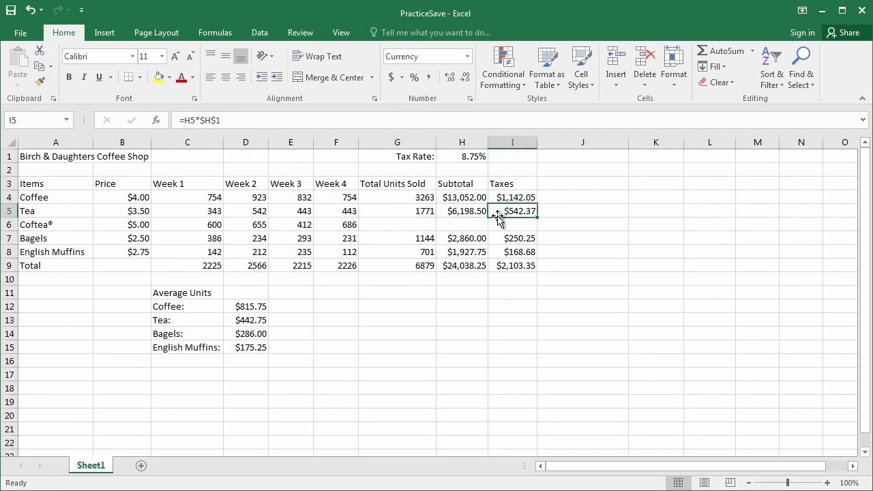
drag(402, 226, 501, 225)
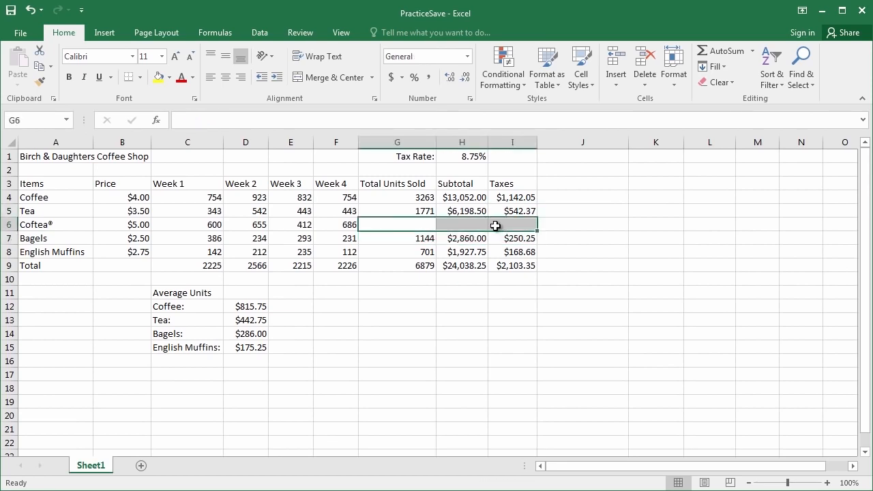
Fill the Tea formulas for Total Units Sold and Subtotal from G5 and H5 down into the Coftea® row.
click(402, 214)
drag(437, 218, 439, 233)
click(479, 214)
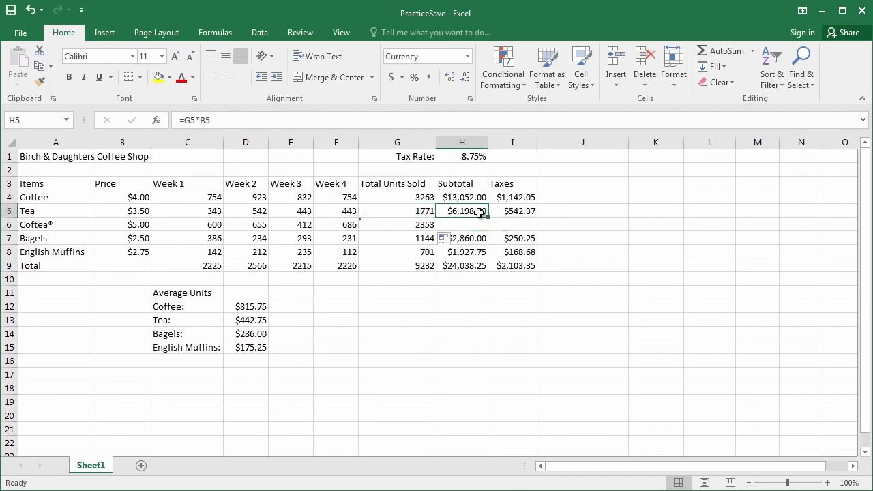
drag(473, 213, 471, 226)
click(465, 210)
drag(467, 210, 466, 221)
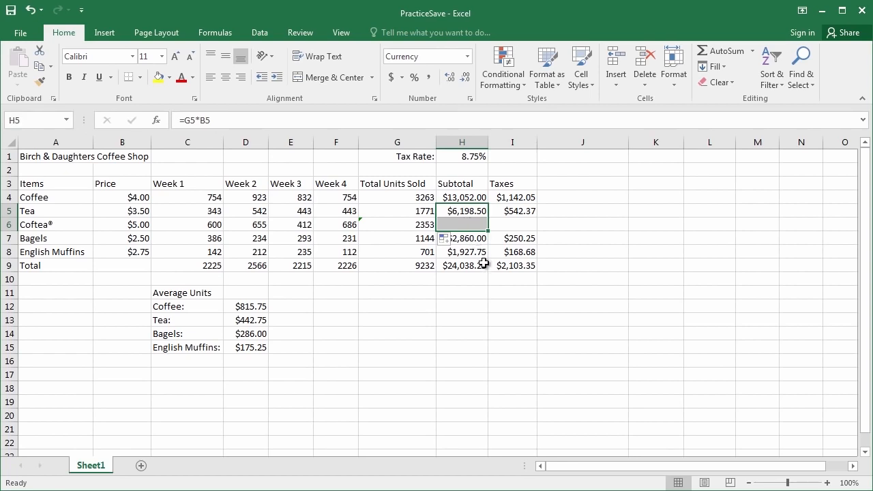
key(ctrl+d)
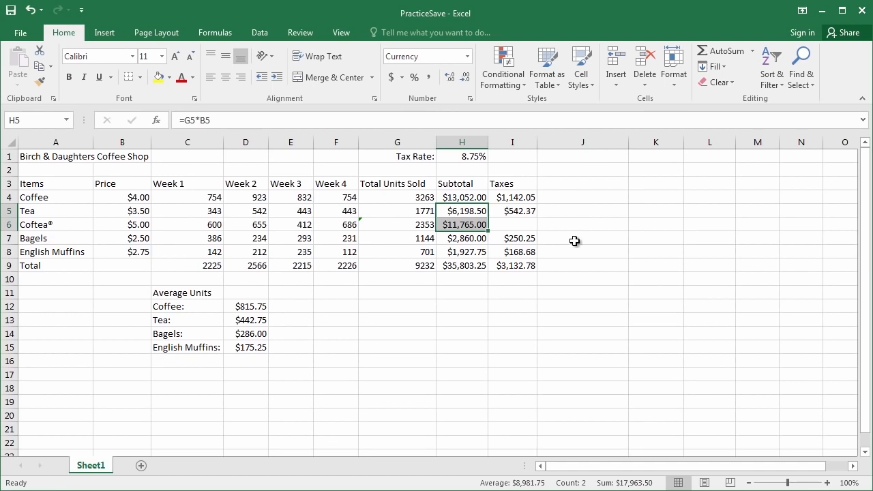
Fill the Tea tax formula from I5 down into the Coftea® Taxes cell I6, undoing any accidental change to I5.
click(513, 225)
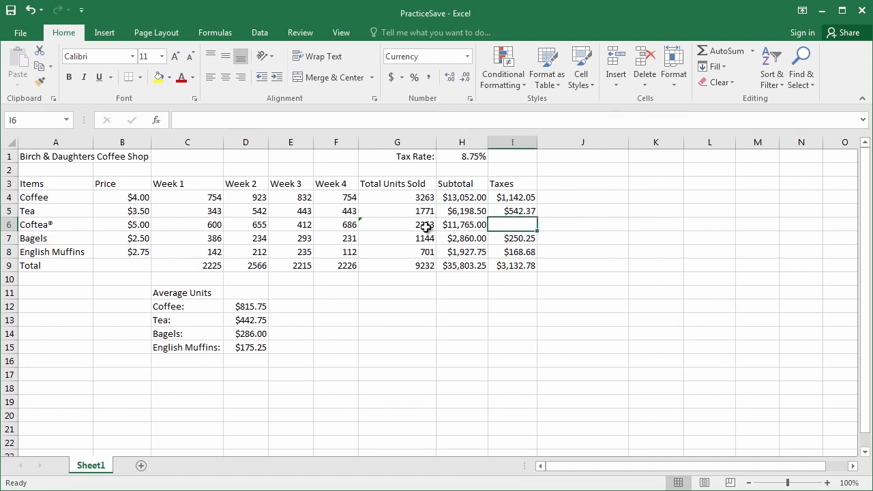
click(526, 212)
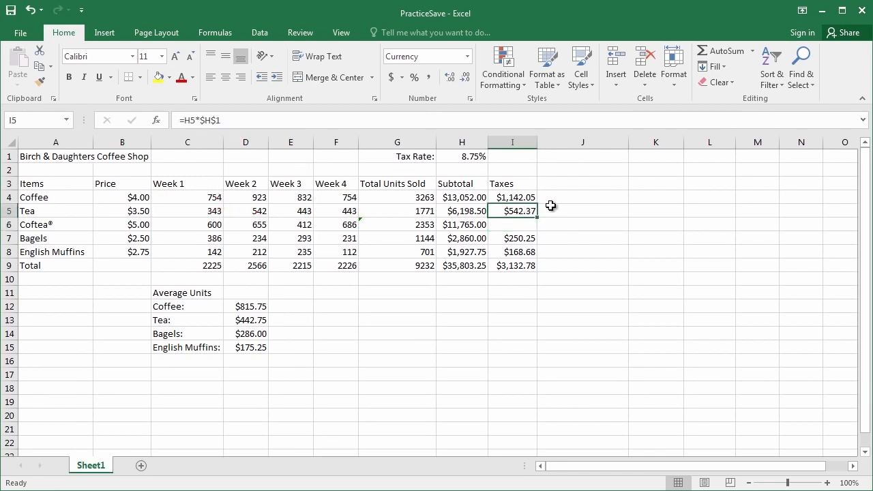
mouse_move(536, 217)
mouse_down()
mouse_move(531, 232)
mouse_move(532, 221)
mouse_up()
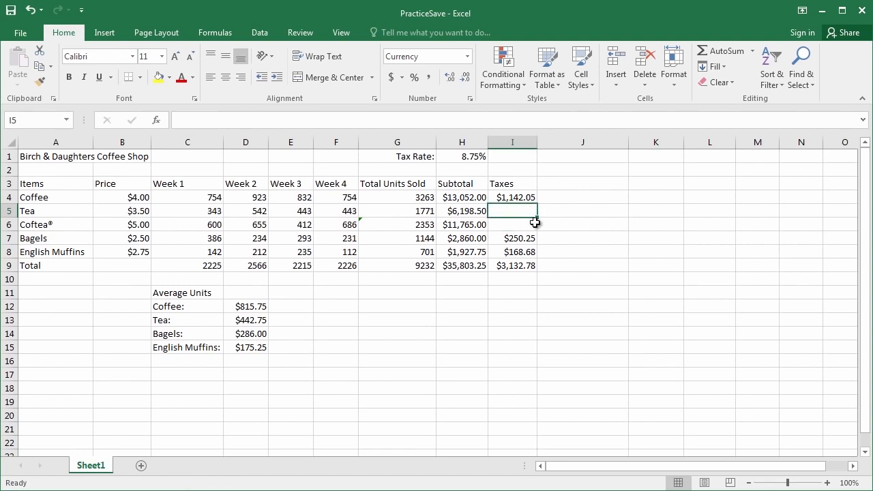
key(ctrl+z)
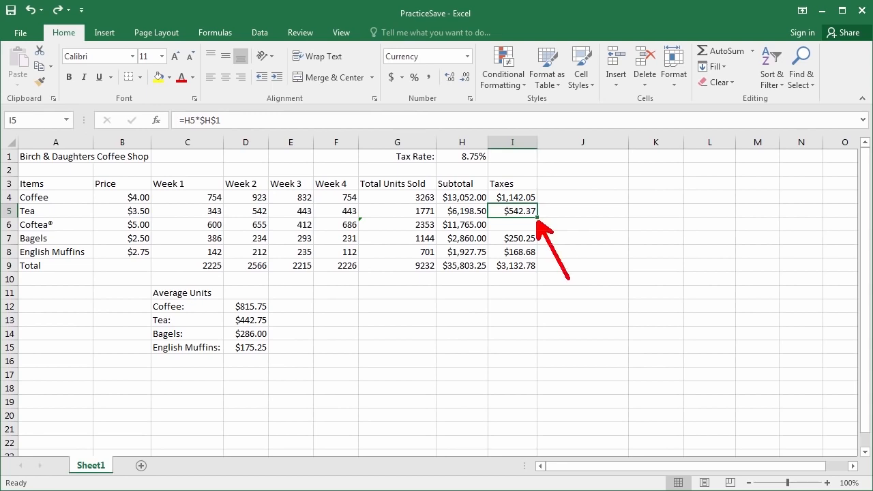
drag(537, 217, 537, 232)
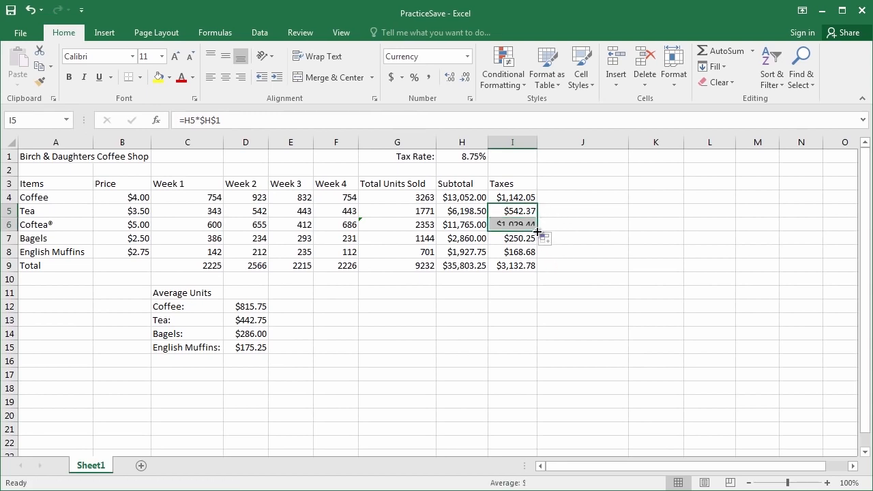
click(471, 242)
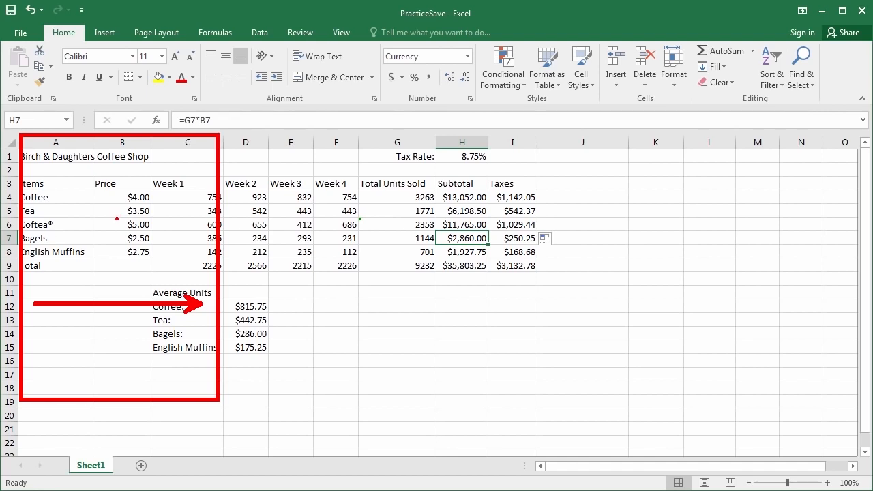
Insert a blank sheet column before the Items column and select columns A and B.
click(60, 157)
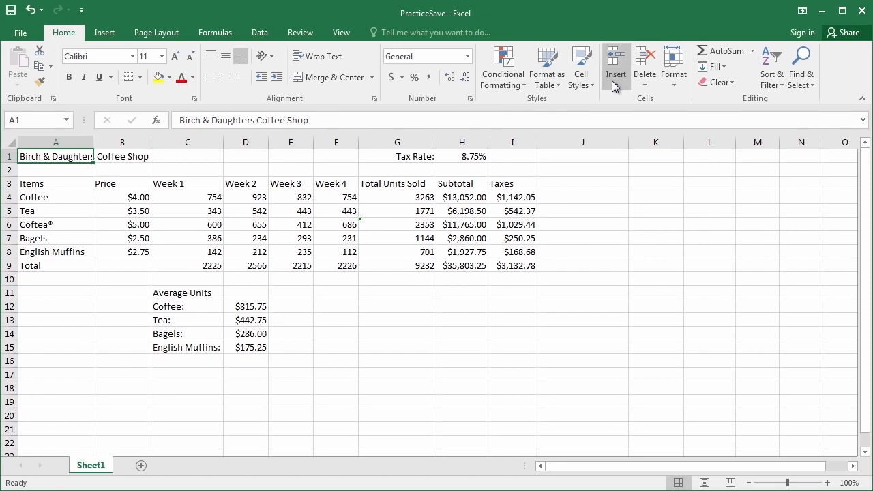
click(634, 133)
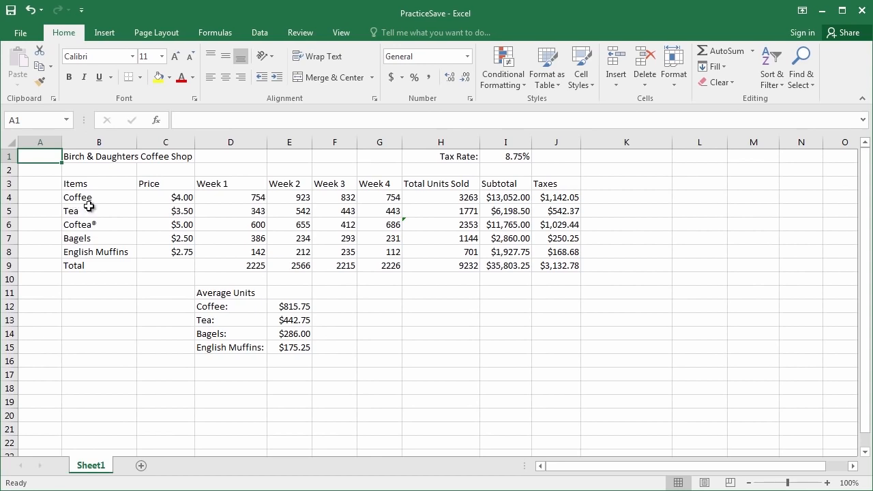
mouse_move(38, 141)
mouse_down()
mouse_move(68, 139)
mouse_move(68, 155)
mouse_up()
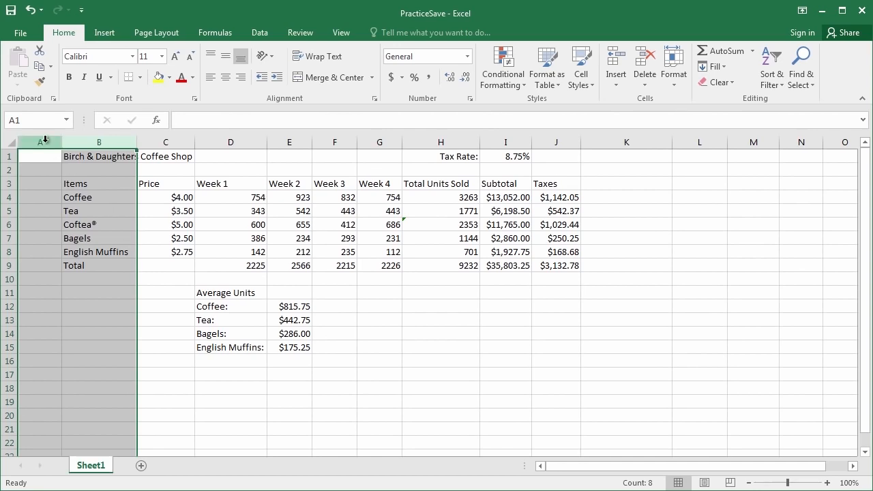
Insert two more blank sheet columns before the Items column, using columns A and B as the selection.
drag(35, 142, 96, 138)
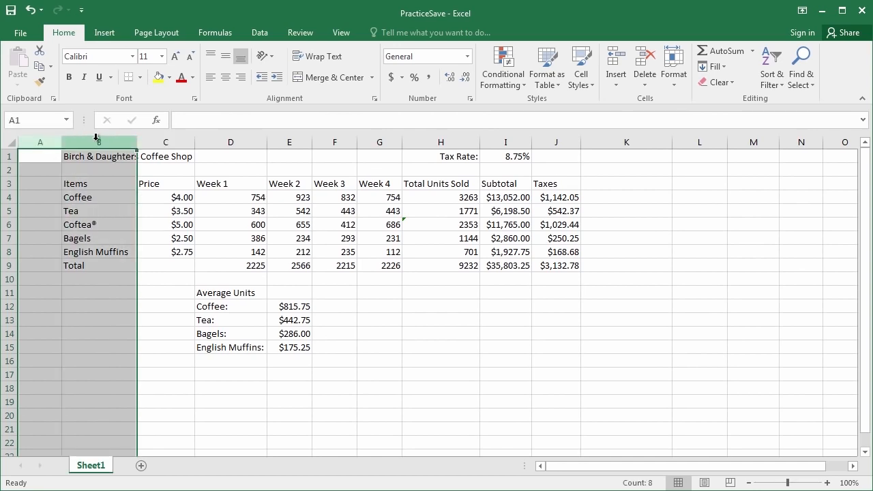
right_click(97, 138)
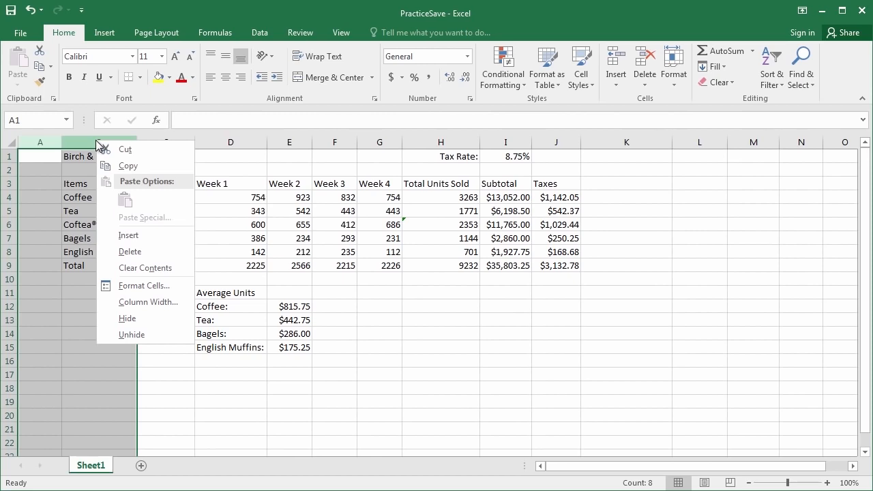
click(143, 235)
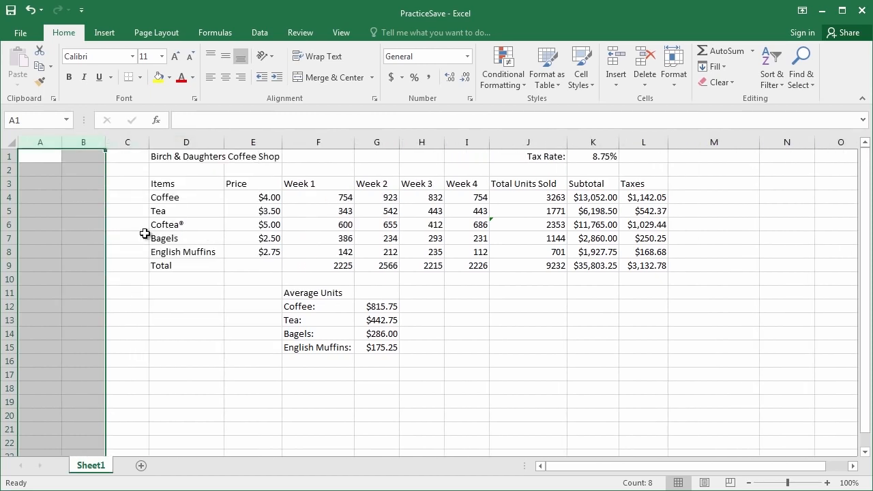
click(64, 229)
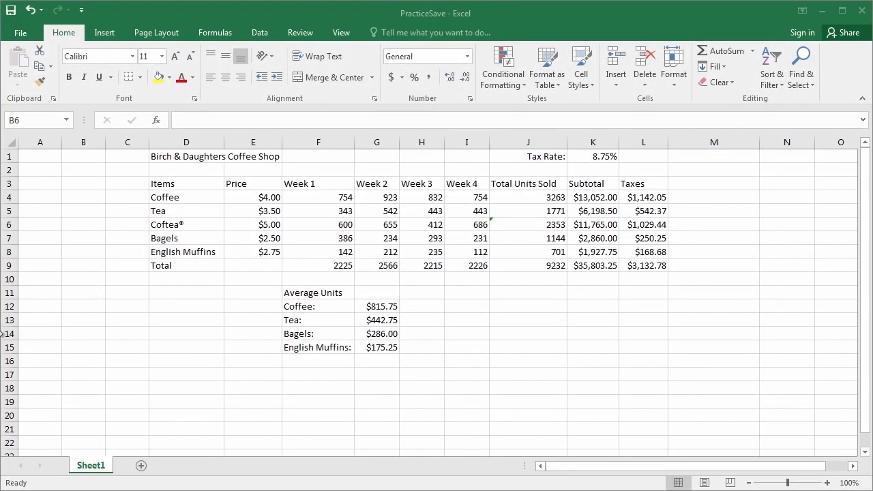
click(162, 229)
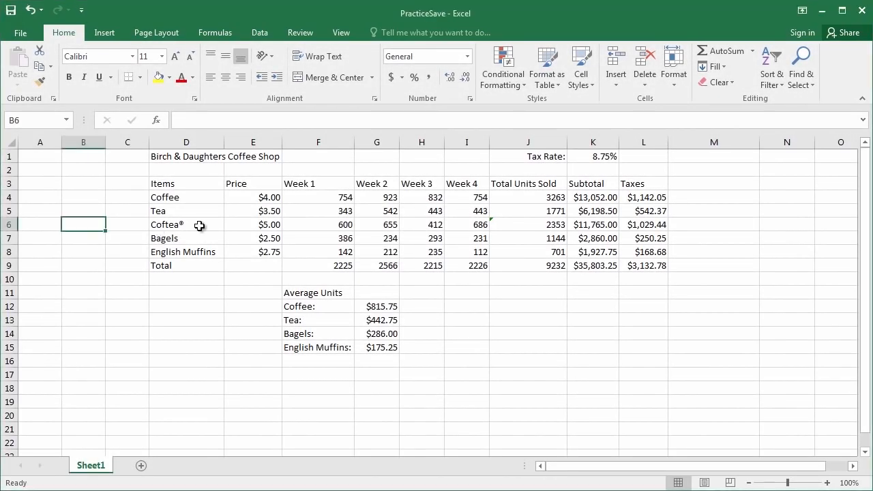
drag(140, 157, 47, 289)
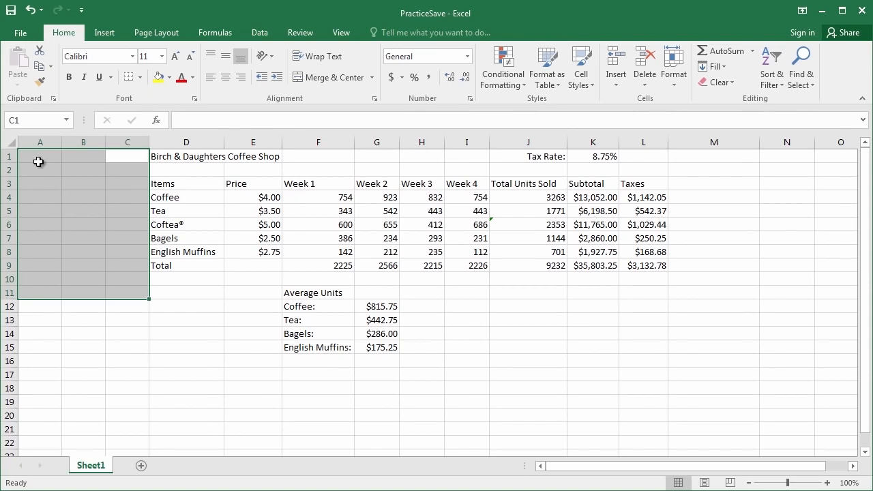
click(78, 183)
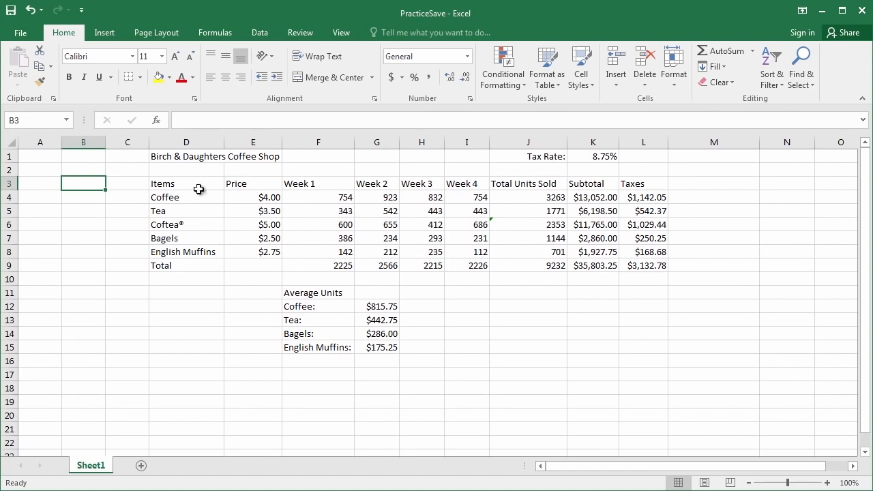
Move the Birch & Daughters Coffee Shop title from D1 to A1.
click(174, 157)
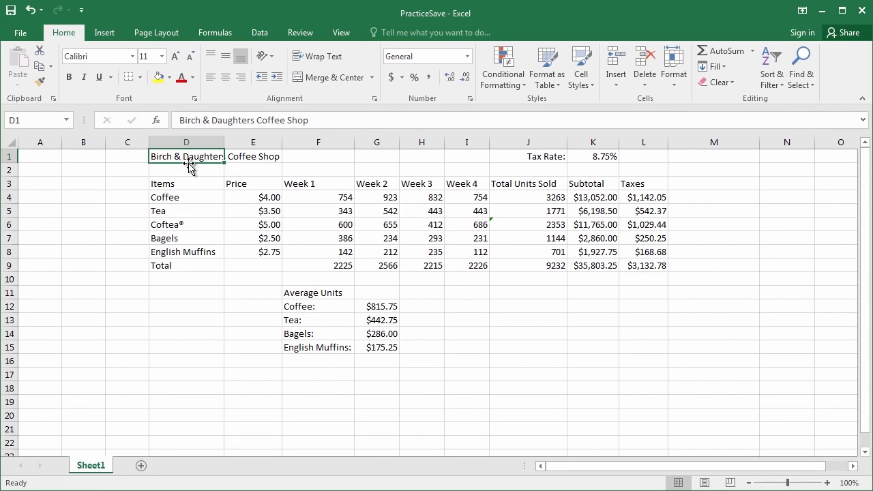
drag(190, 169, 59, 160)
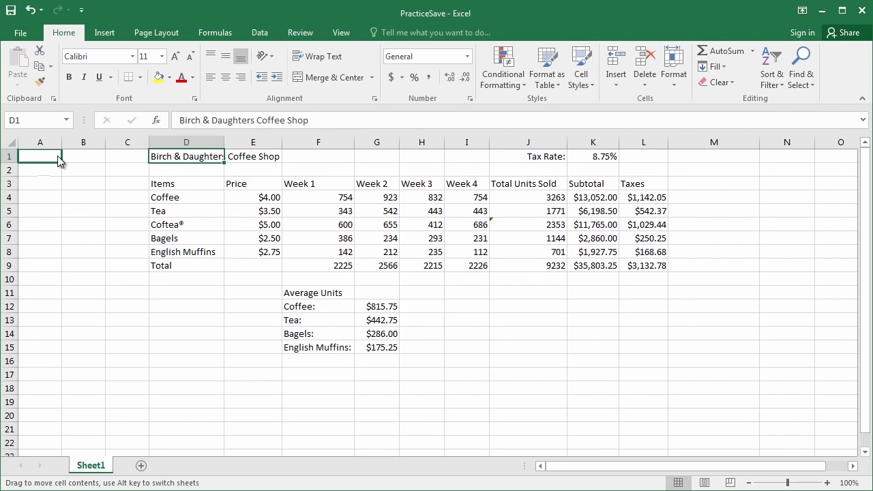
mouse_move(58, 156)
mouse_down()
mouse_move(73, 185)
mouse_move(61, 181)
mouse_move(74, 168)
mouse_move(48, 168)
mouse_up()
drag(46, 168, 45, 165)
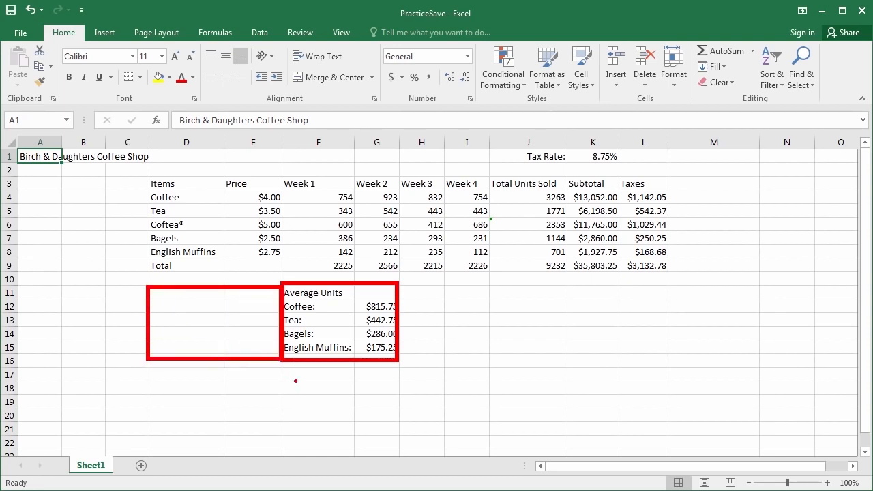
Cut the Average Units block F11:G15 and paste it at D11, under the Items and Price columns.
drag(302, 293, 366, 347)
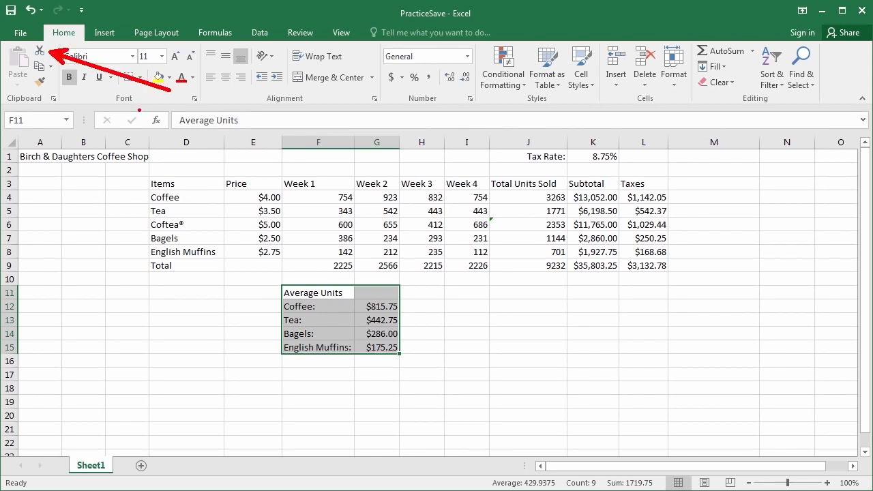
click(37, 58)
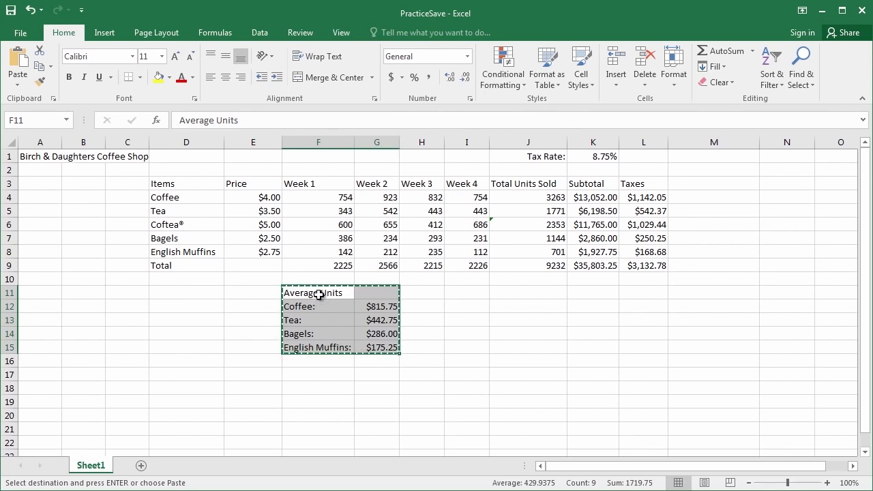
click(186, 294)
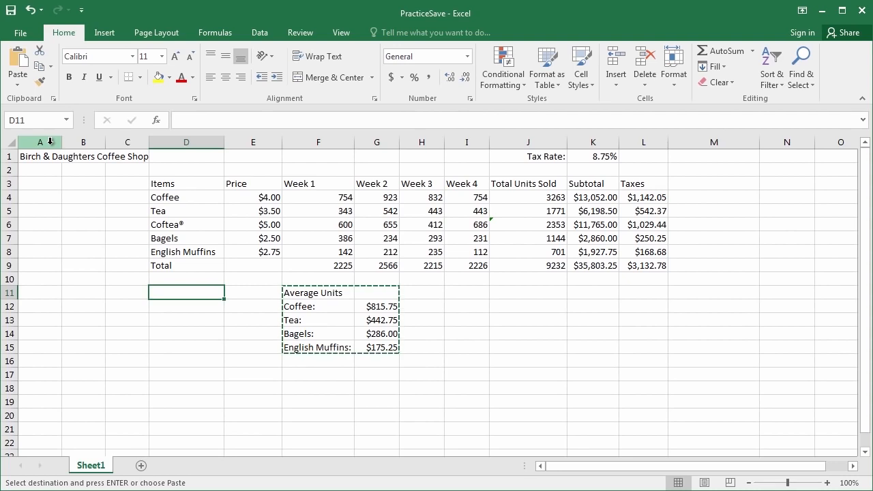
key(Return)
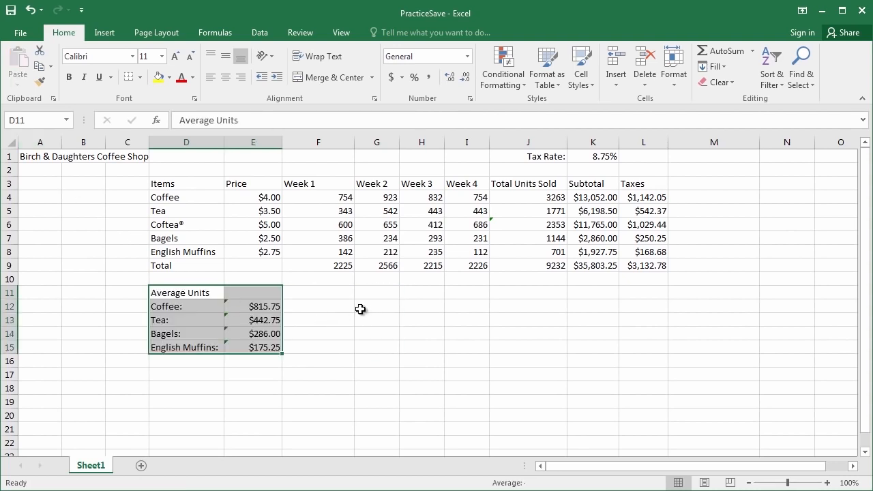
click(326, 297)
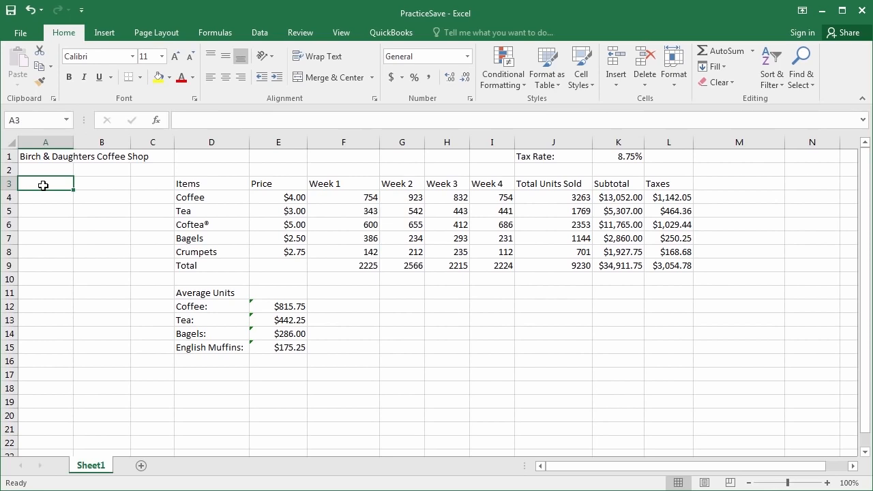
Enter the heading Notes in A3 and Sunday in A4 below it.
text(Notes)
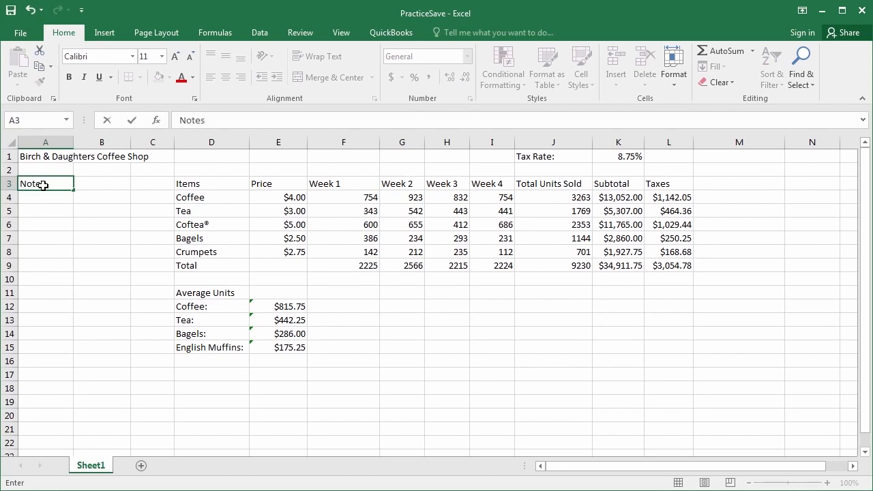
key(Return)
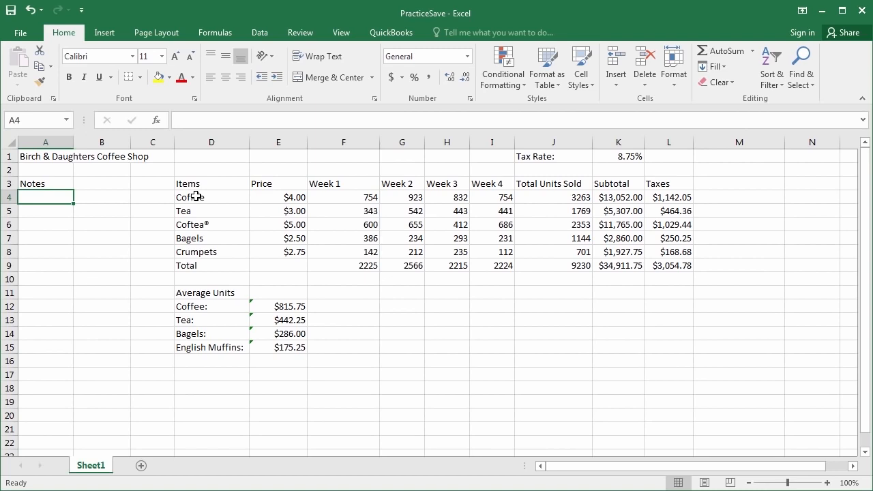
text(Sunday)
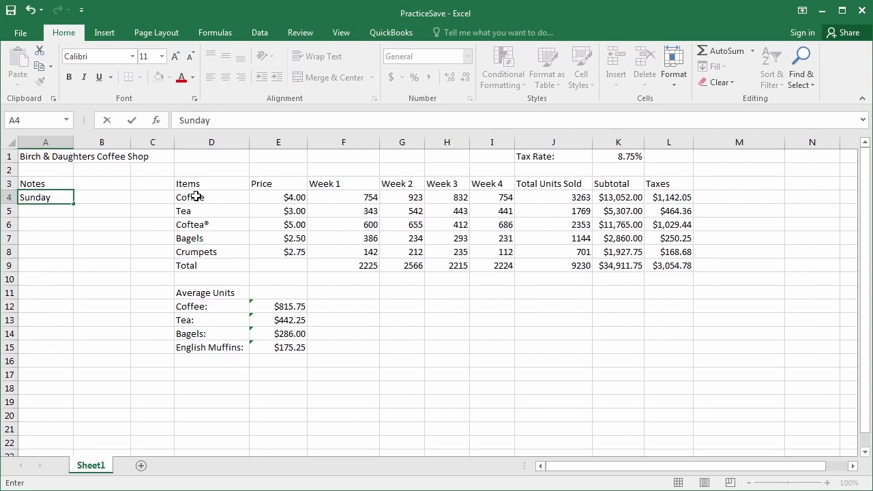
key(Return)
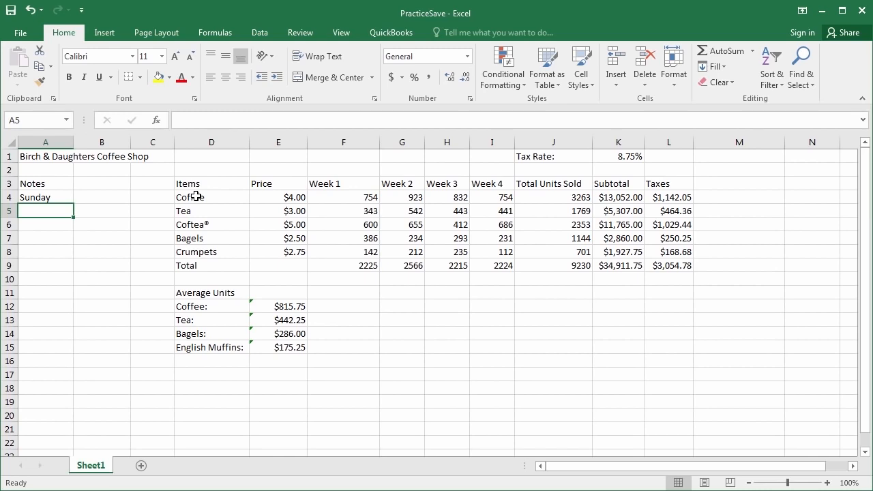
Fill the weekday series from Sunday in A4 down through Saturday in A10.
click(58, 196)
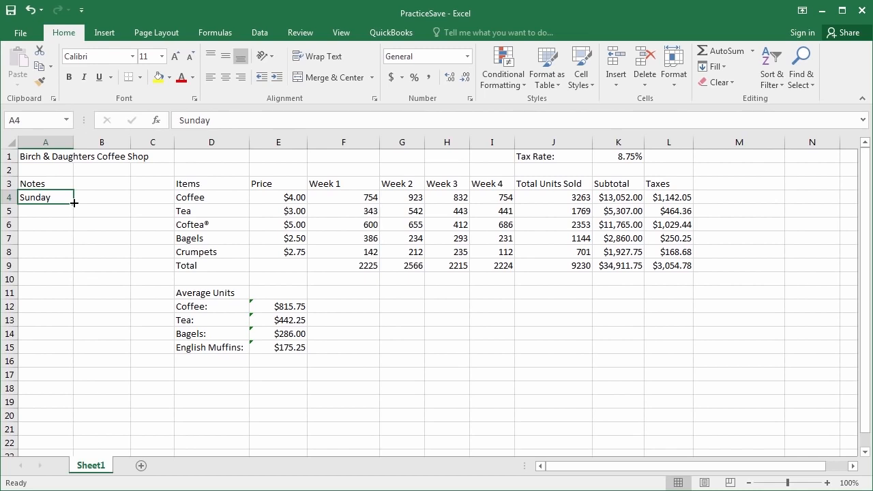
drag(73, 202, 71, 214)
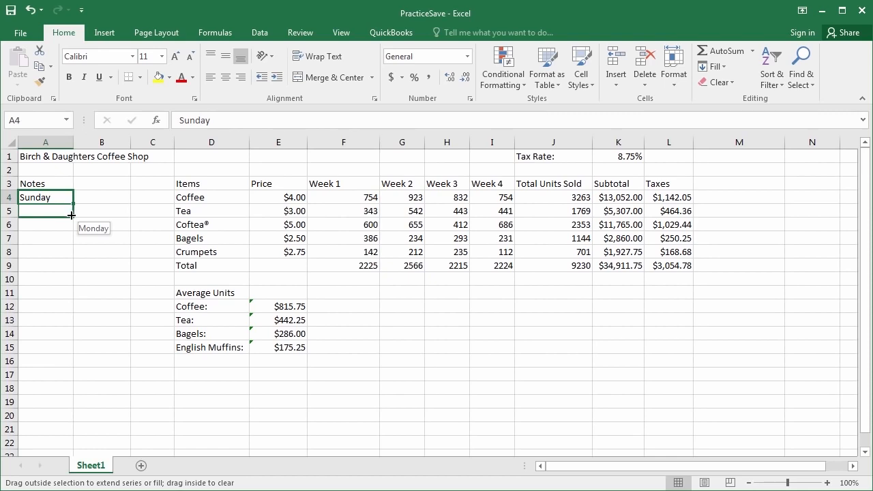
drag(72, 215, 71, 227)
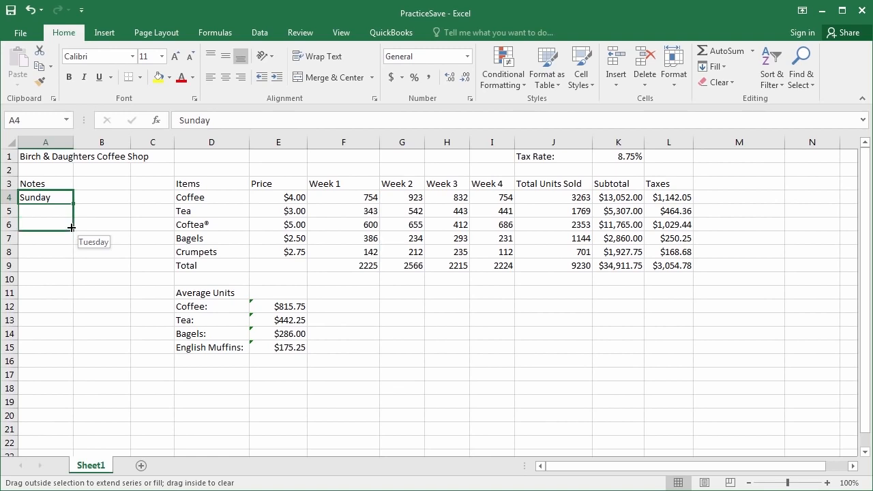
drag(71, 227, 65, 284)
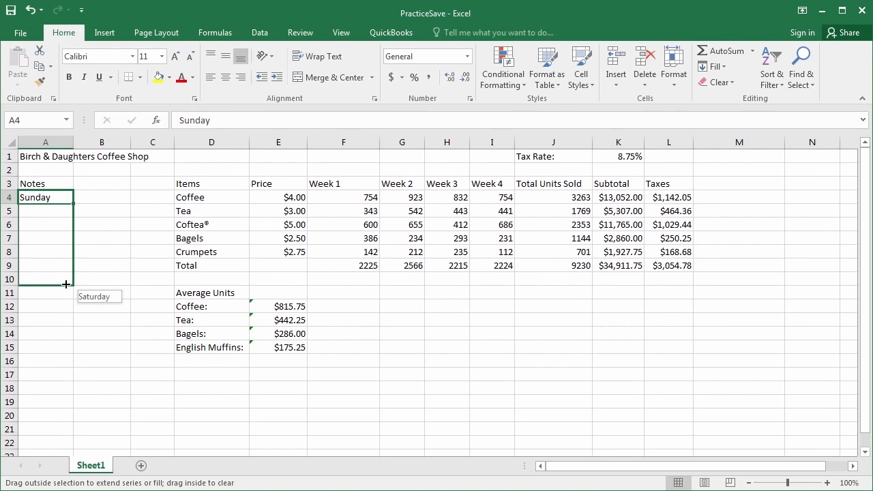
drag(65, 284, 72, 284)
drag(72, 284, 72, 284)
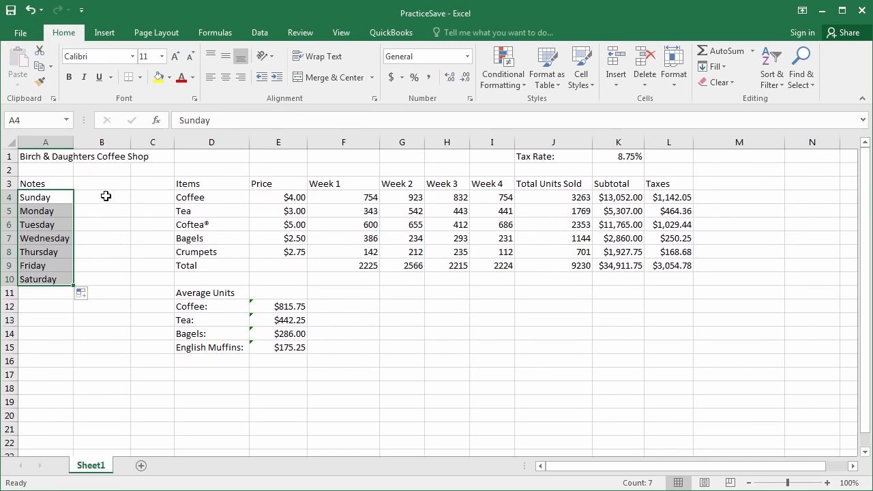
Enter the date 11/25/2015 in B4 and fill the daily date series down through B10.
click(106, 195)
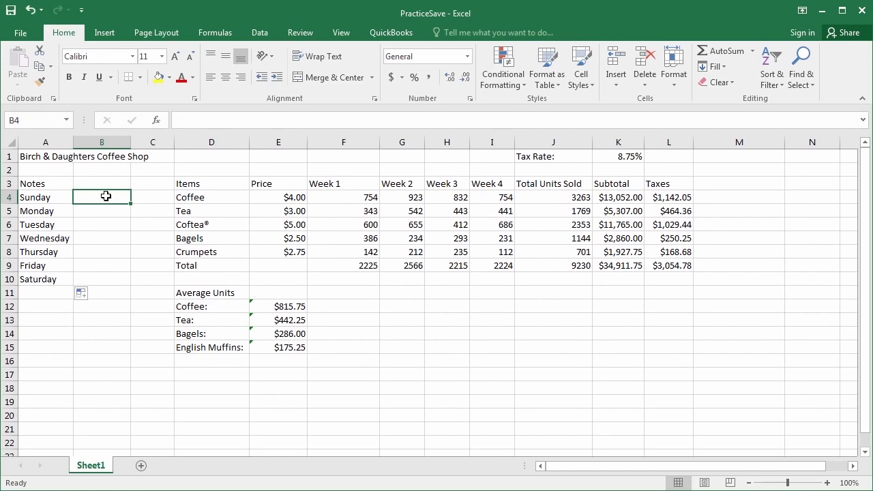
text(11/25/2015)
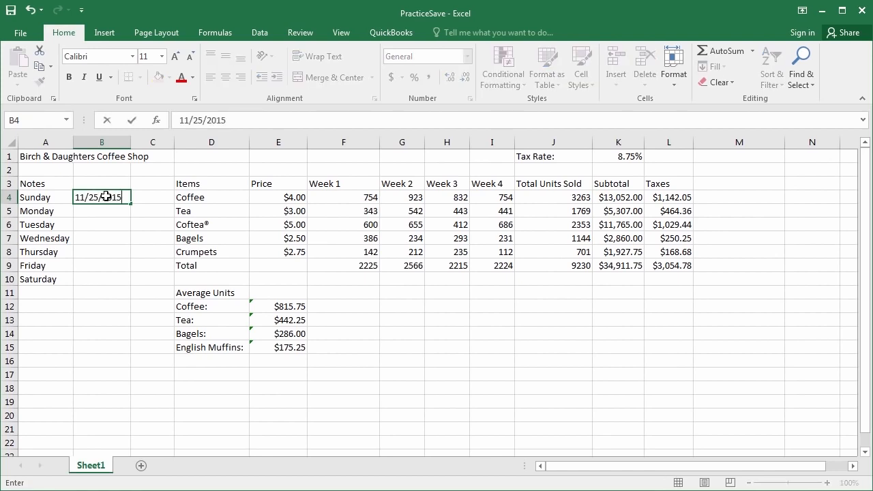
key(Return)
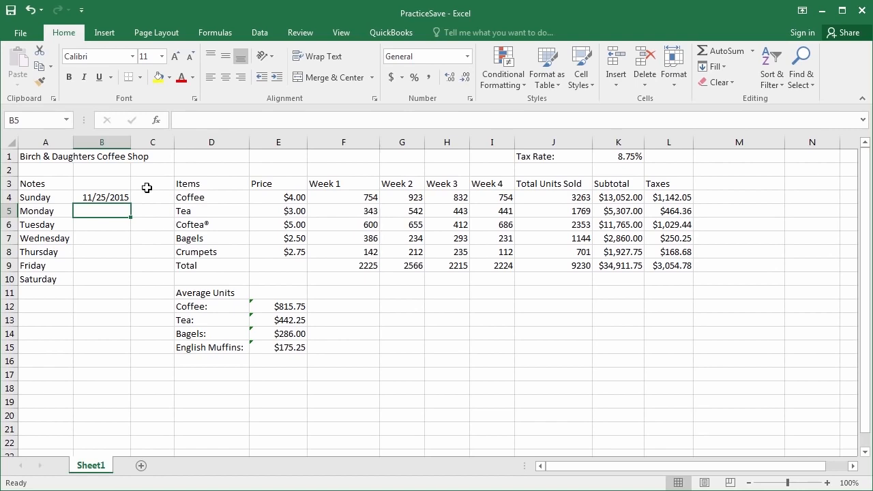
click(108, 198)
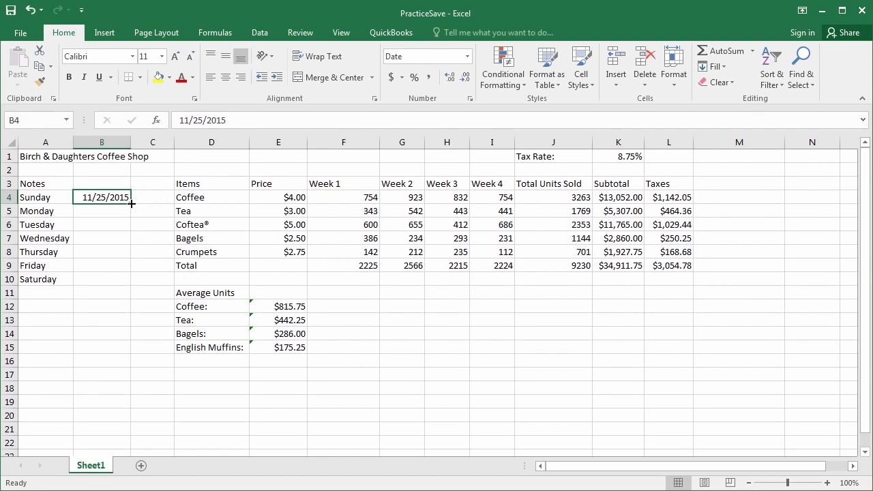
drag(131, 203, 130, 214)
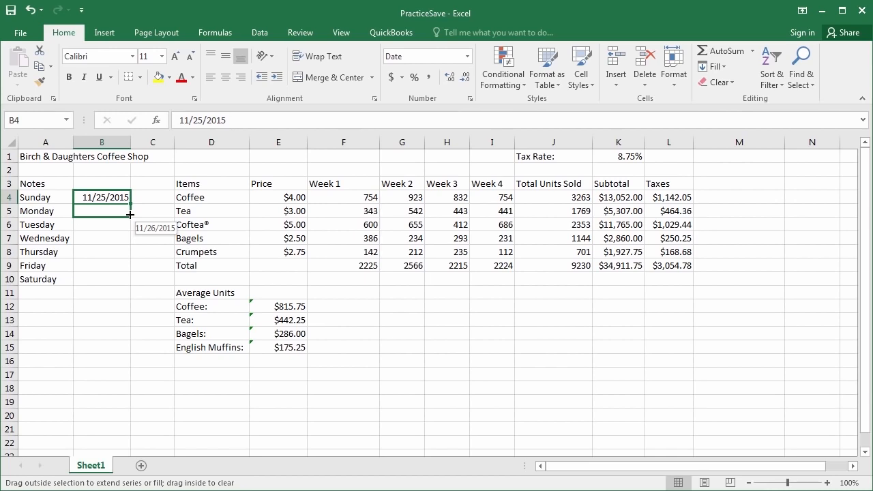
drag(130, 215, 121, 270)
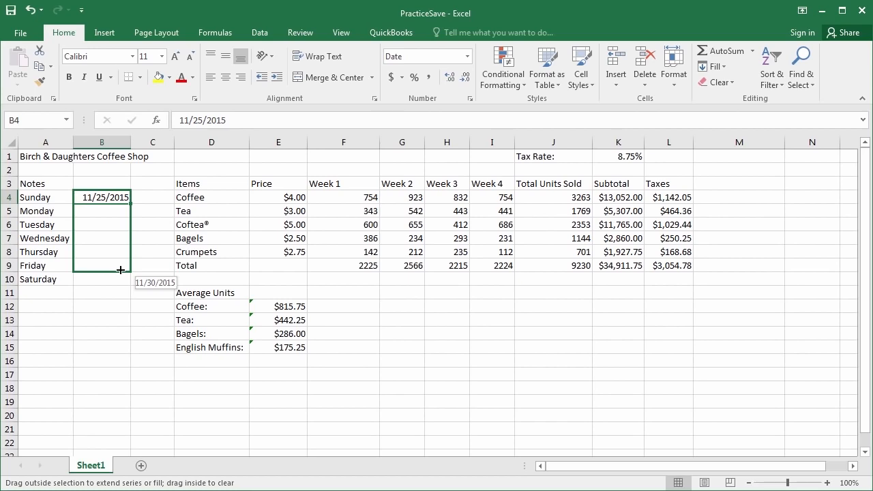
drag(120, 270, 128, 284)
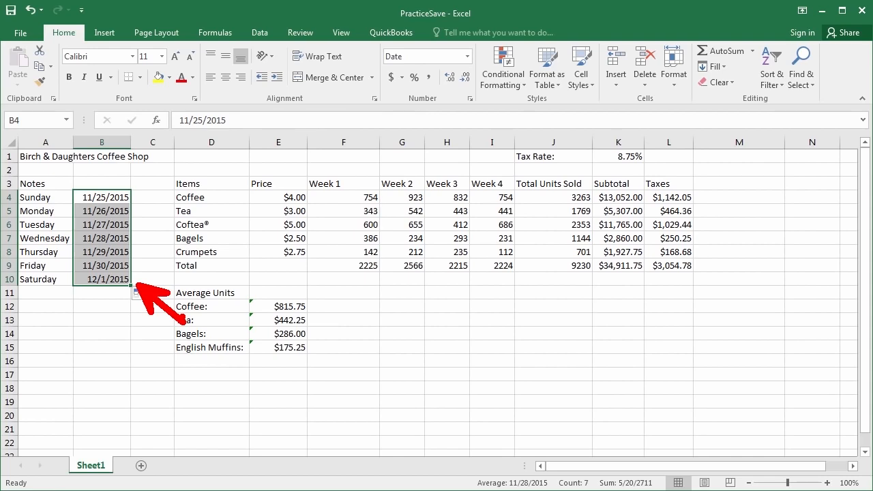
click(151, 250)
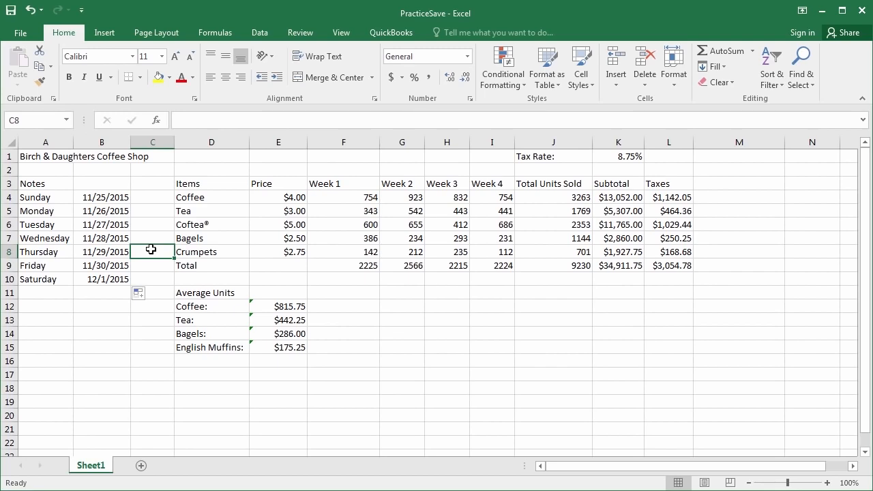
Replace the weekday in A4 with Sun and fill the abbreviated weekday series down through A10.
click(51, 197)
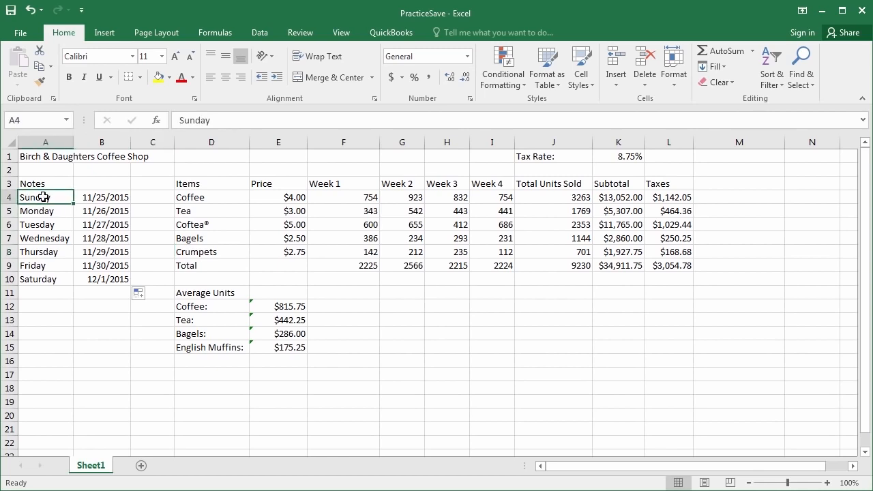
text(Sun)
key(Return)
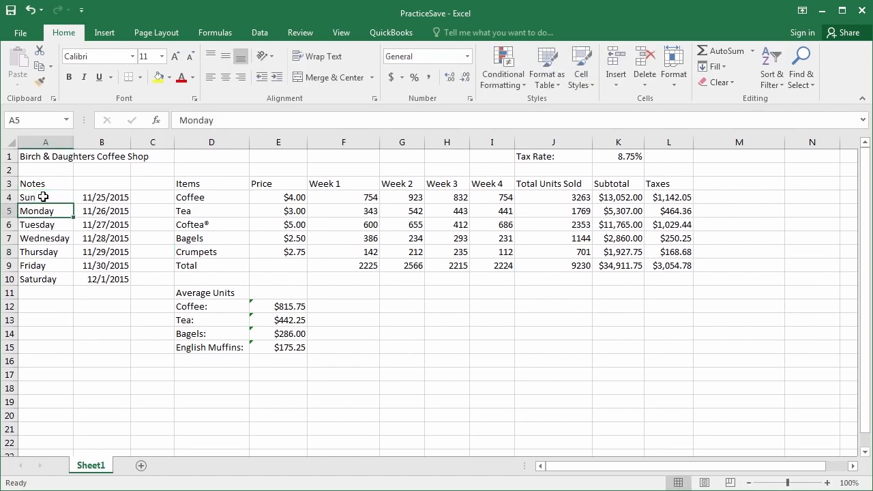
click(43, 198)
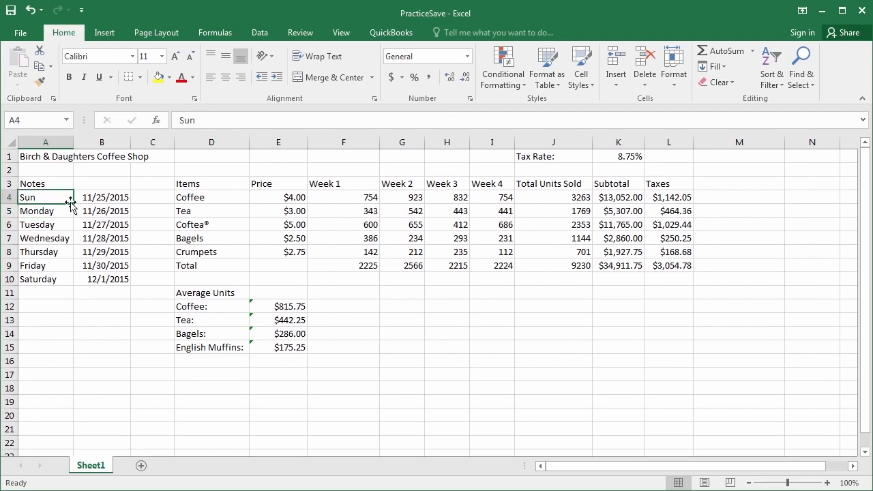
drag(74, 203, 64, 282)
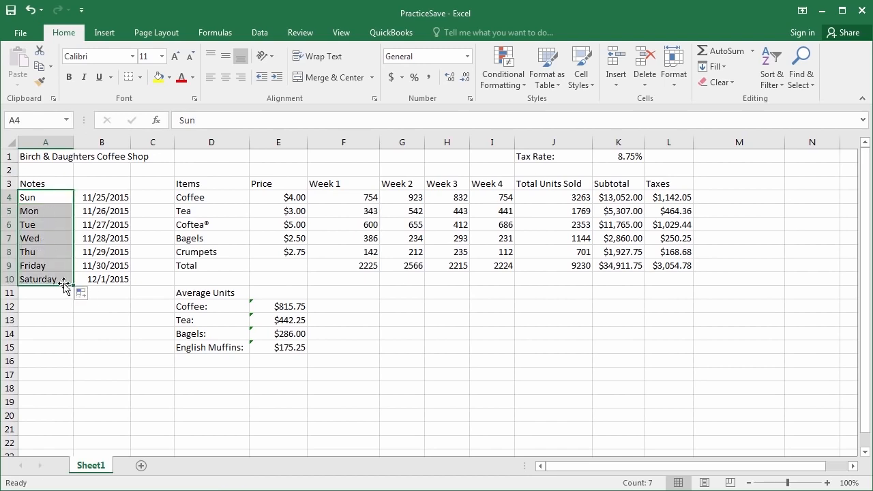
click(54, 304)
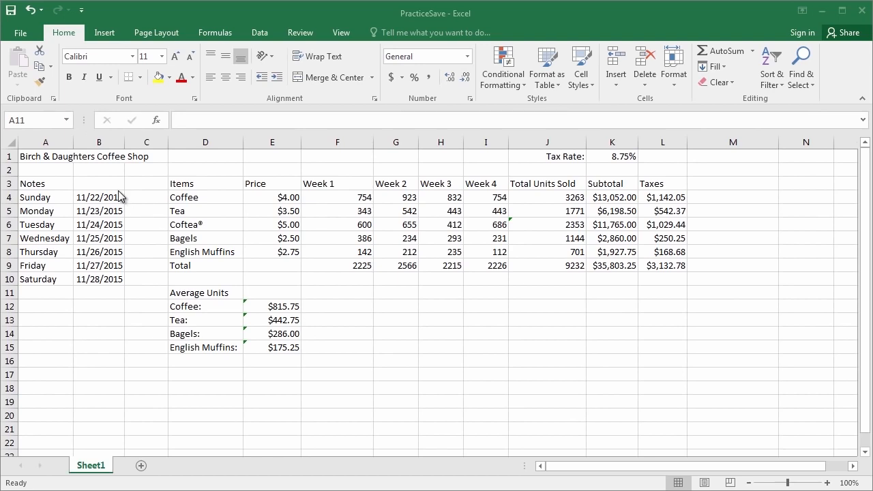
Apply the Title cell style to the shop name Birch & Daughters Coffee Shop in A1.
click(51, 156)
click(66, 180)
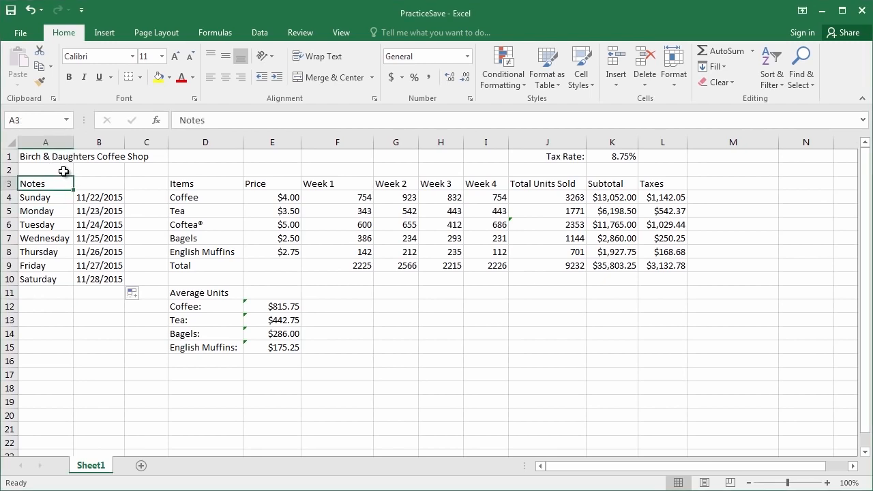
click(62, 159)
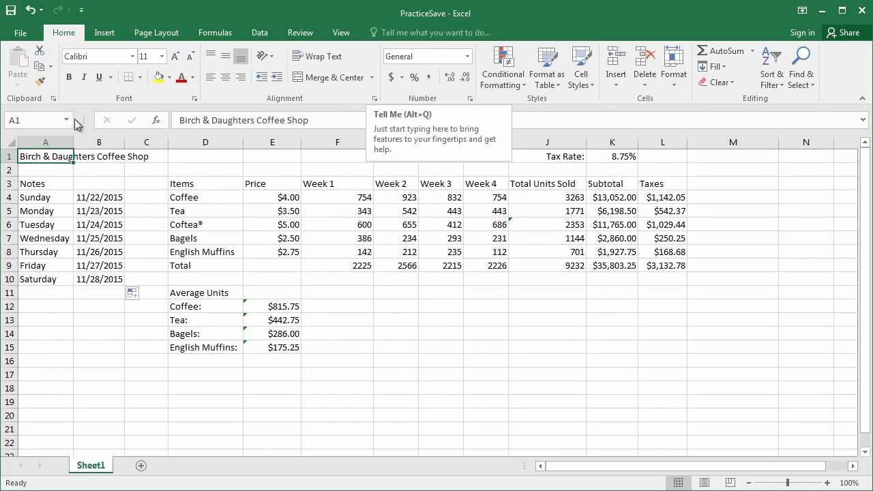
click(43, 159)
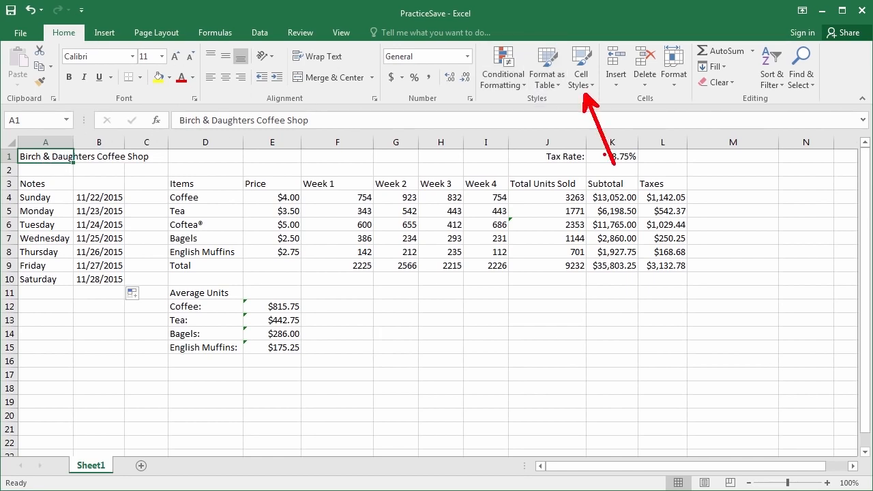
click(584, 79)
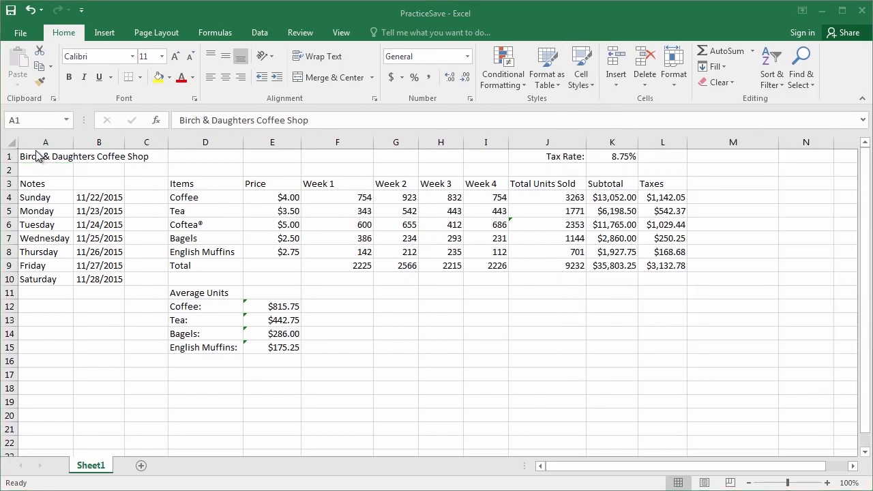
click(39, 157)
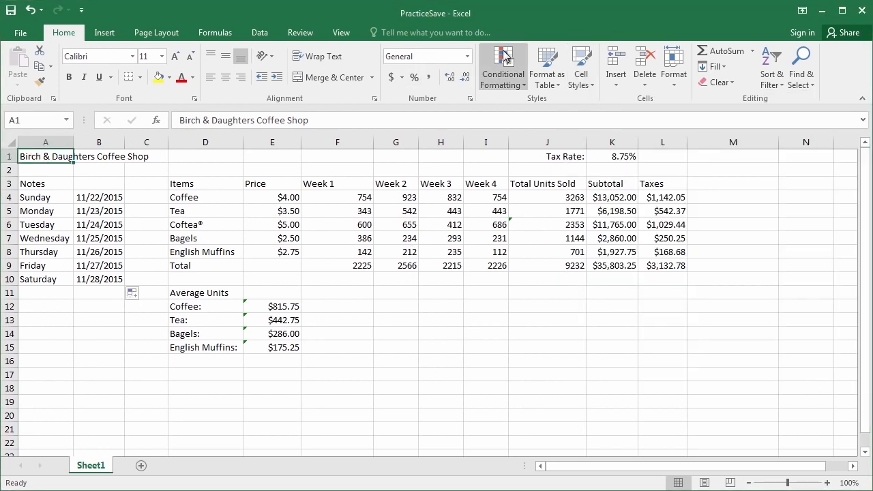
click(586, 88)
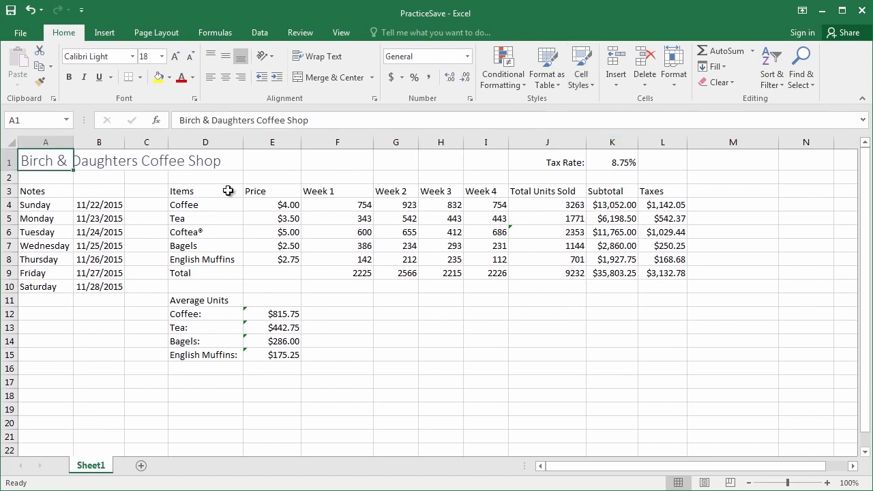
click(44, 176)
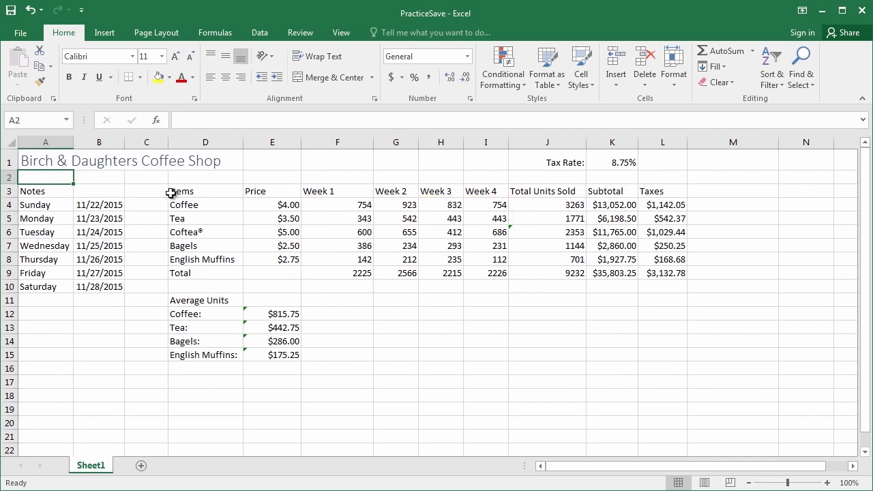
Apply the Heading 3 cell style to the table's column headings in D3:L3, from Items through Taxes.
drag(181, 193, 646, 191)
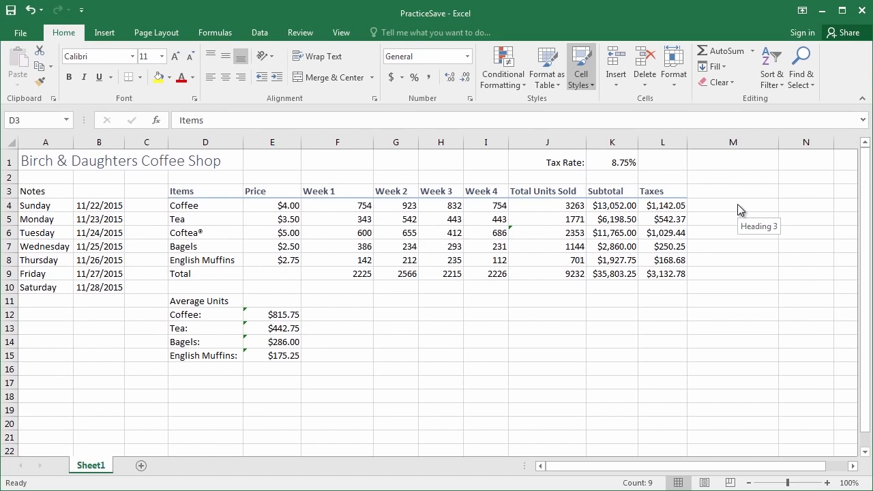
click(738, 204)
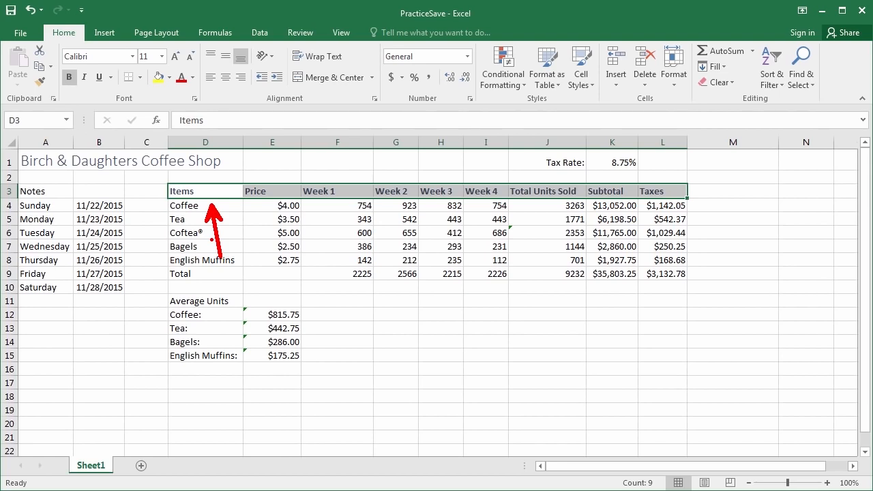
click(331, 218)
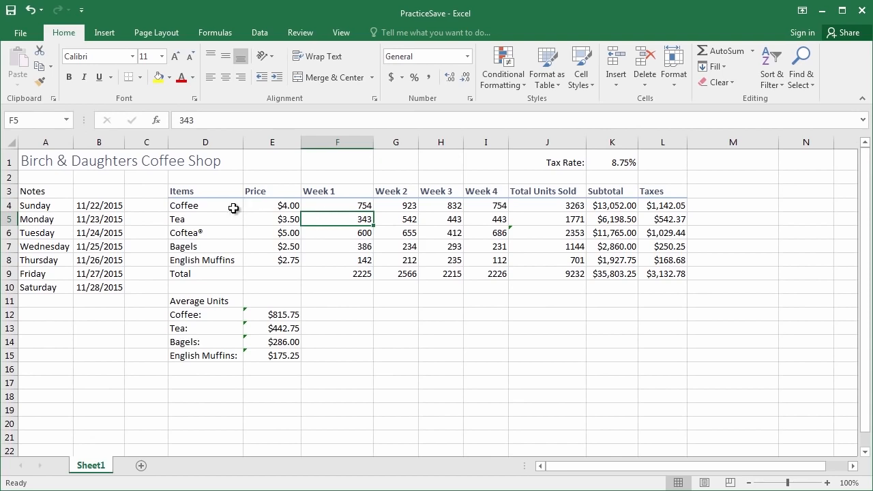
Apply the Heading 4 cell style to the item names in D4:D8, from Coffee through English Muffins.
drag(206, 205, 208, 258)
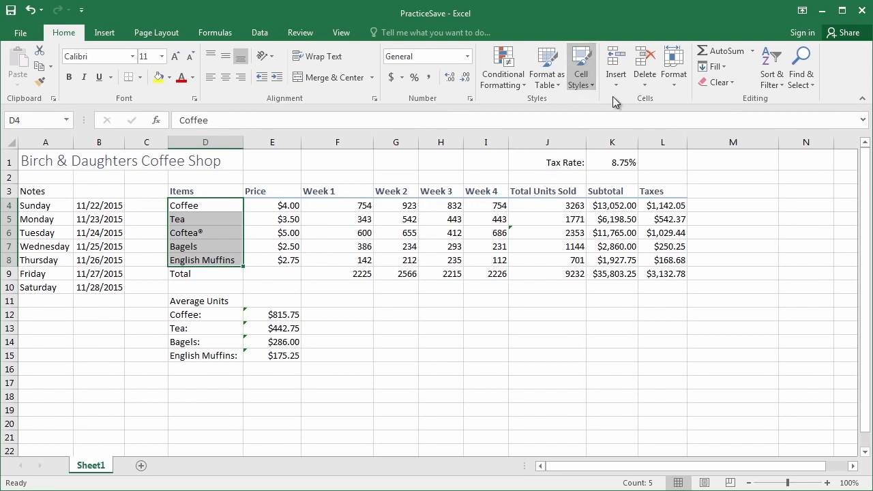
click(812, 202)
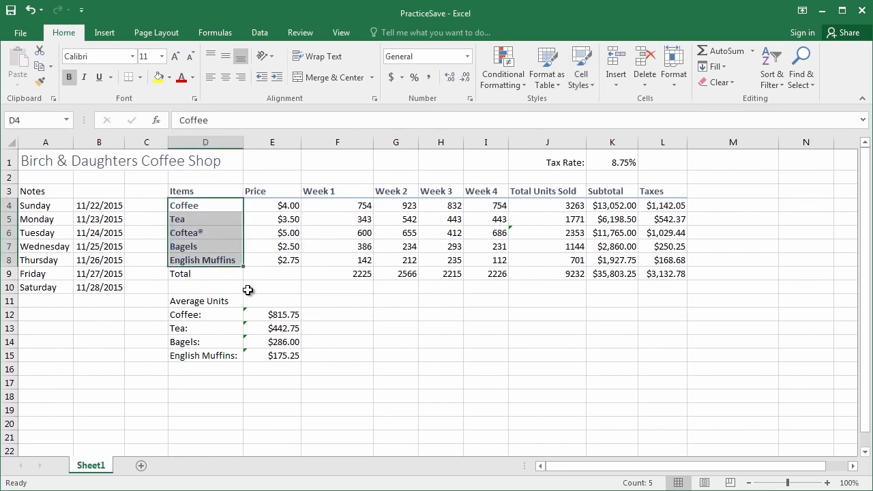
click(444, 283)
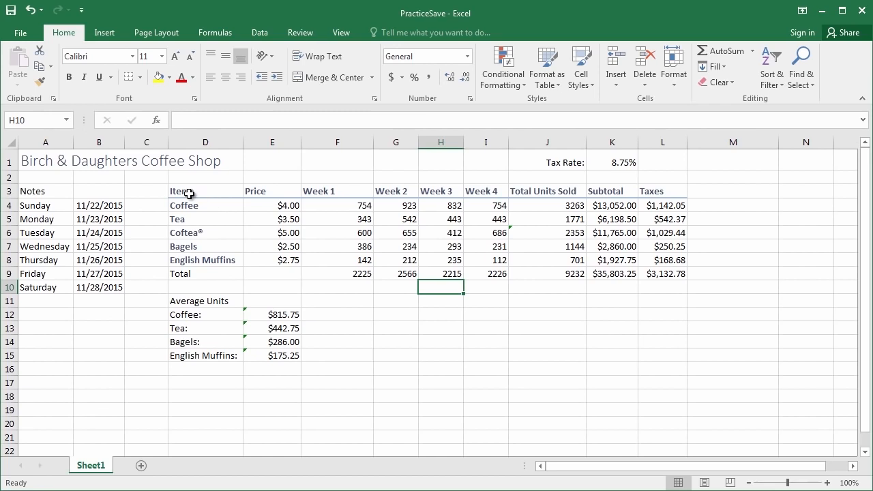
drag(191, 193, 633, 193)
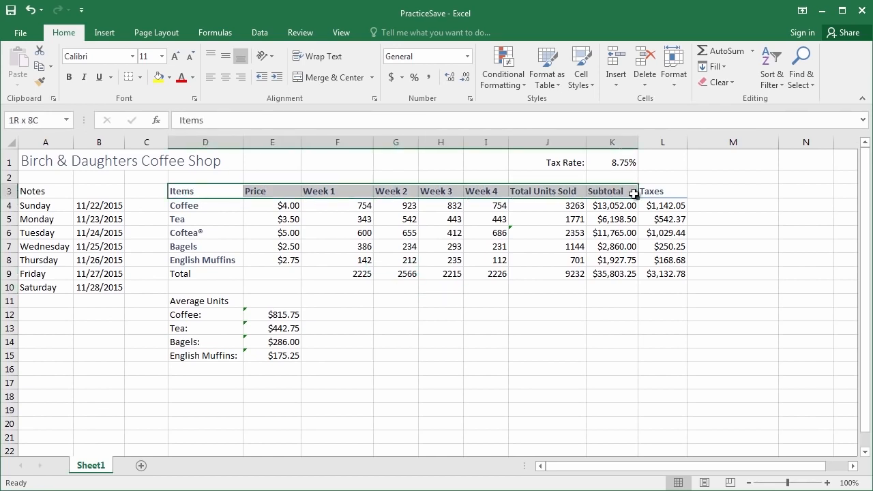
drag(205, 210, 193, 258)
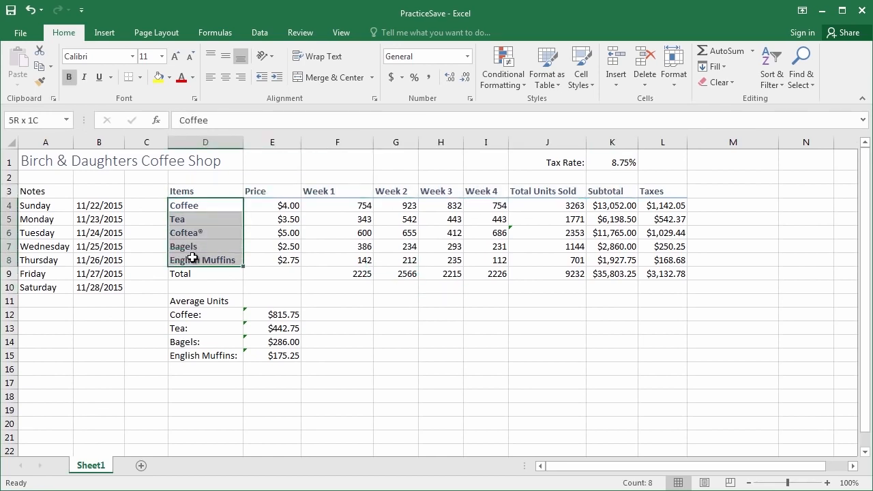
click(362, 314)
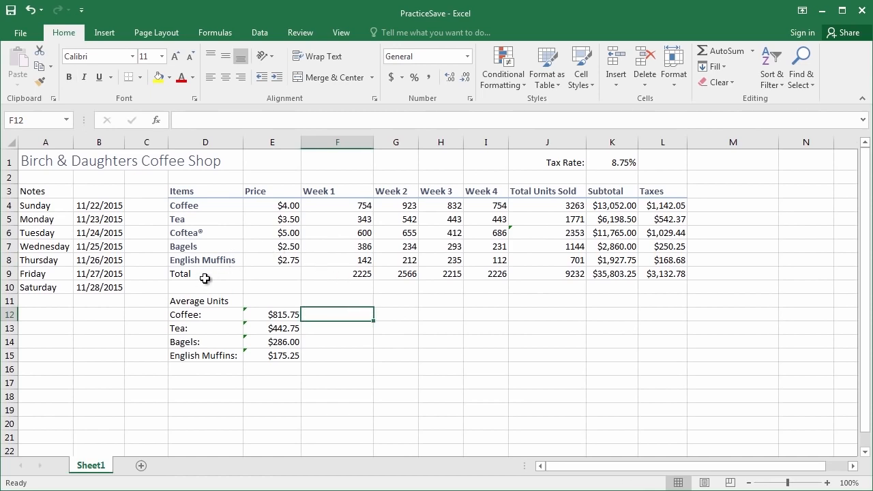
Apply the Total cell style to the Total row in D9:L9.
drag(208, 276, 650, 277)
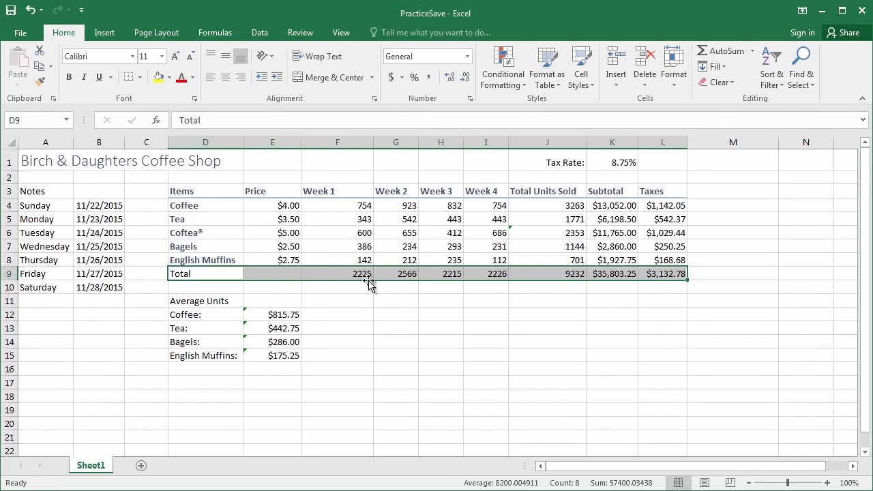
click(583, 87)
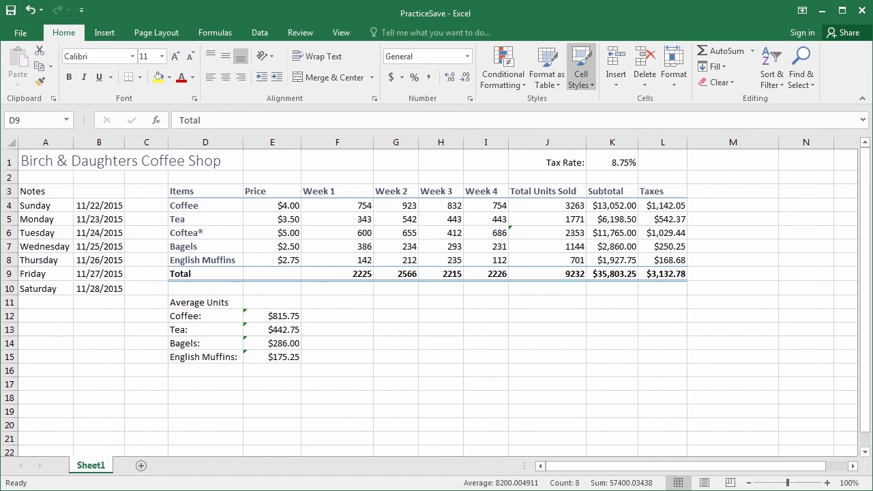
click(440, 300)
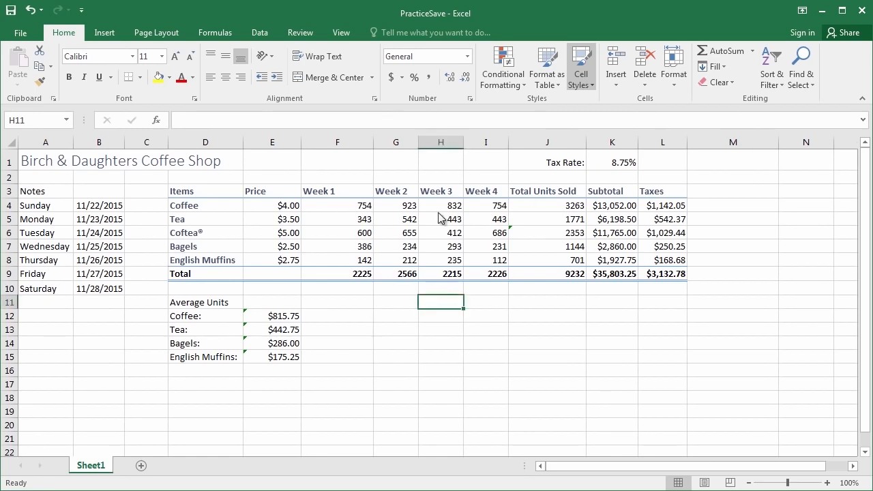
Apply the Input cell style to the weekly quantities F4:I8 and the Output style to the calculated values J4:L8.
drag(335, 208, 487, 254)
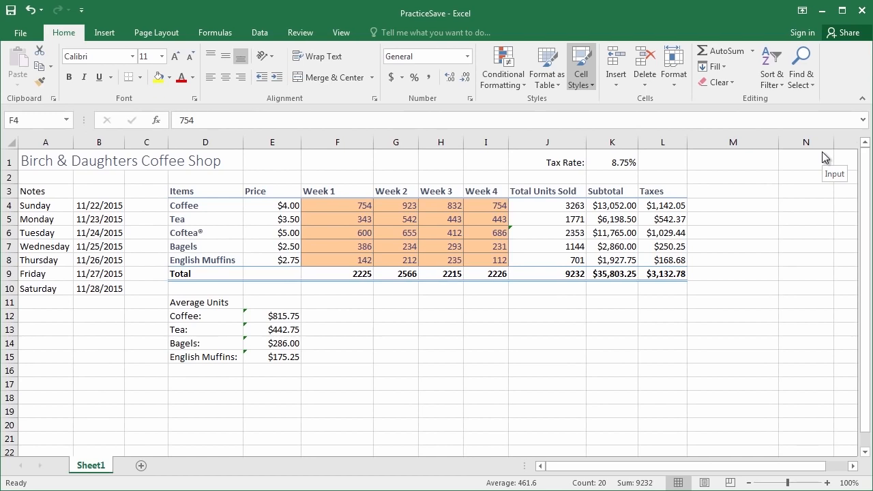
drag(557, 204, 656, 255)
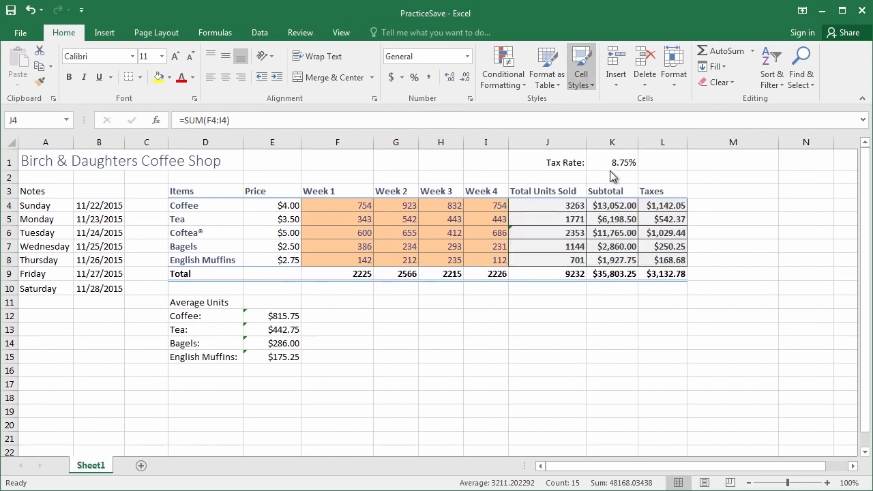
key(ctrl+b)
key(ctrl+b)
click(774, 218)
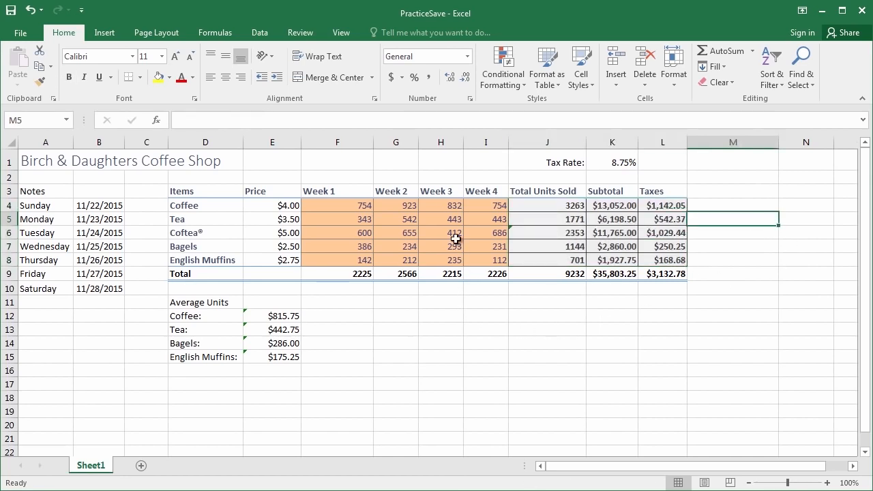
click(455, 237)
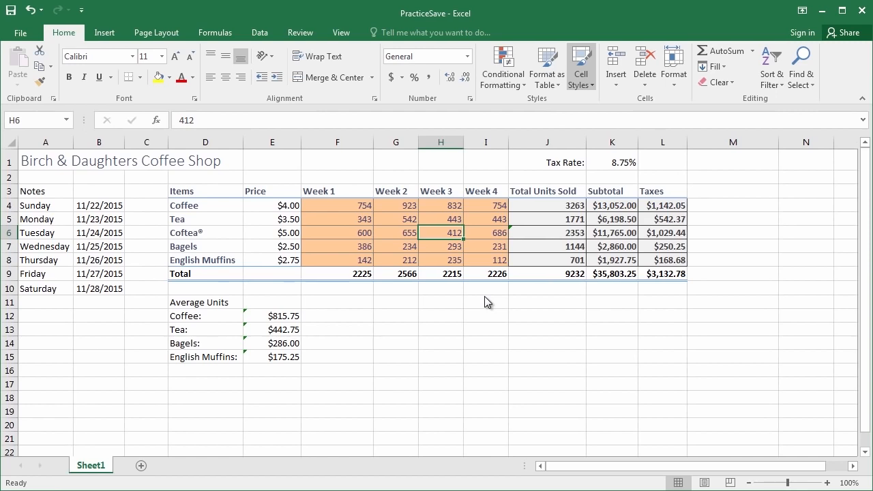
click(582, 69)
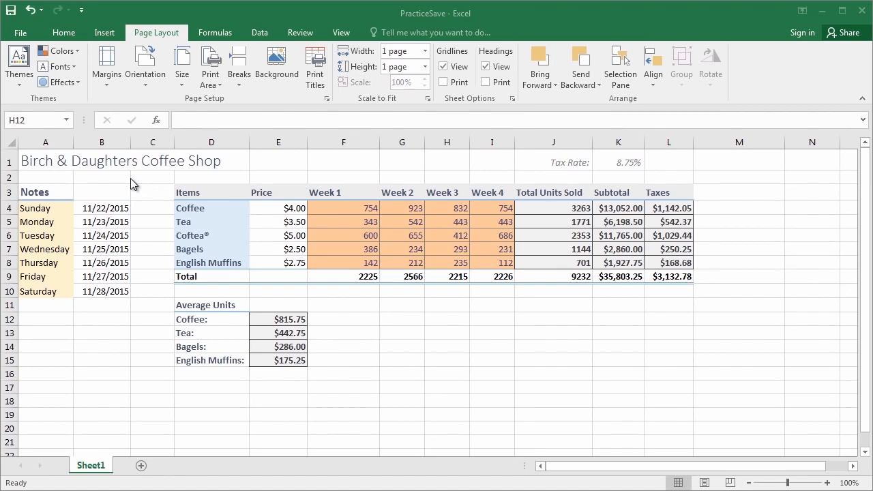
click(62, 33)
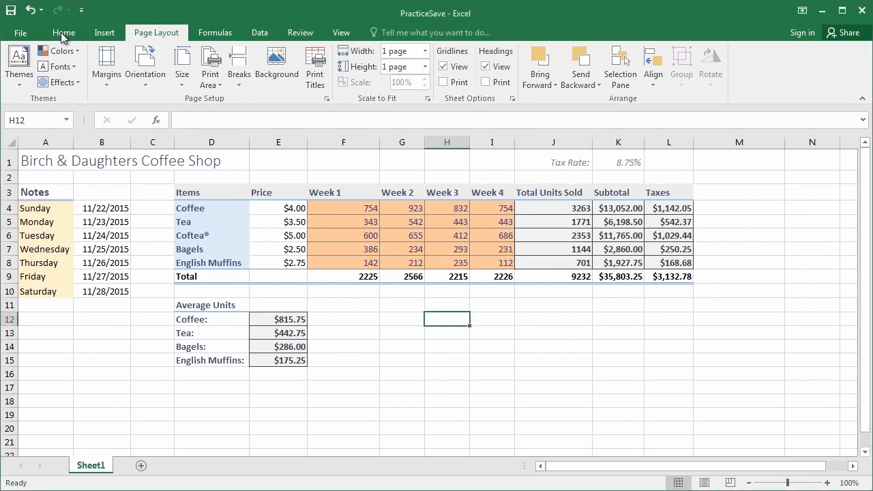
click(63, 35)
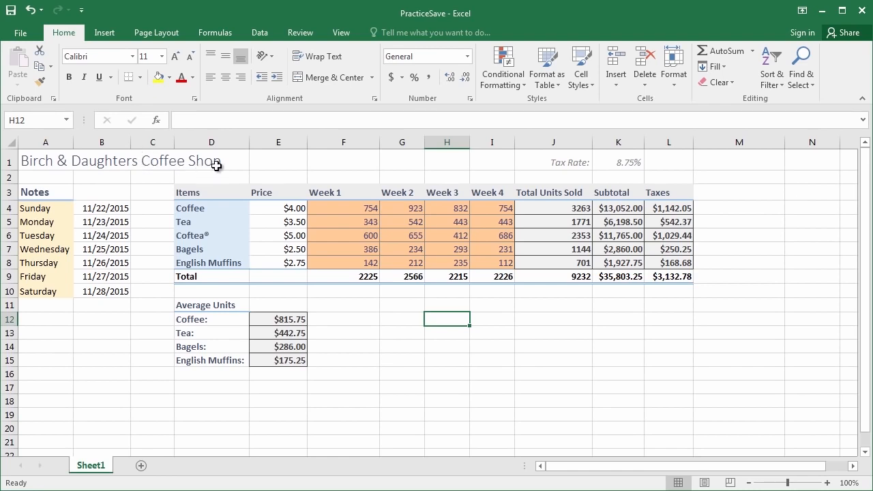
Preview the built-in workbook themes on the sheet and apply the Ion theme.
click(174, 38)
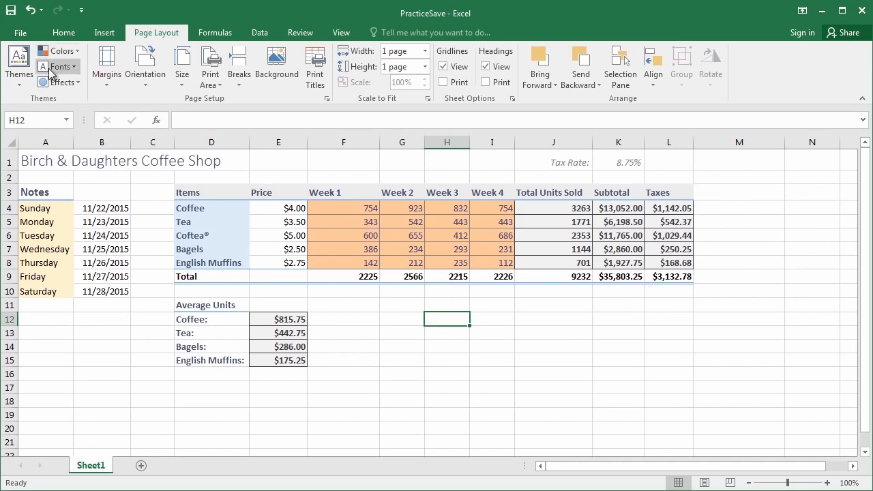
click(18, 85)
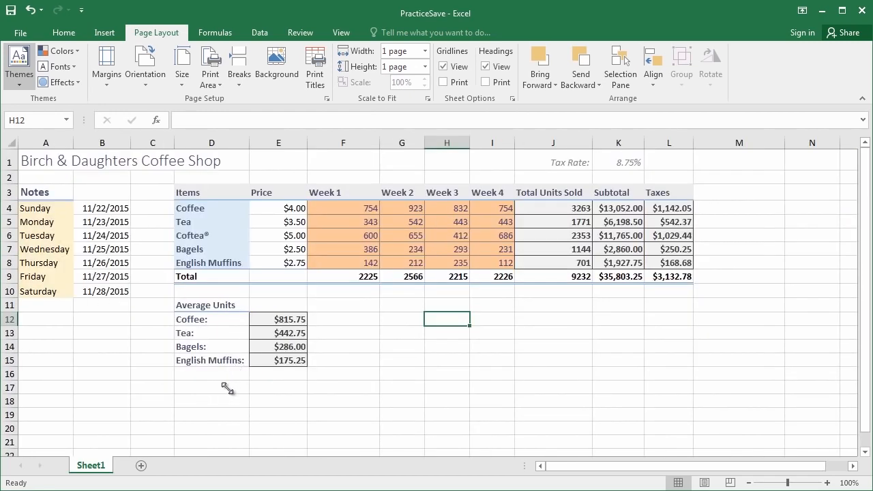
drag(227, 389, 448, 160)
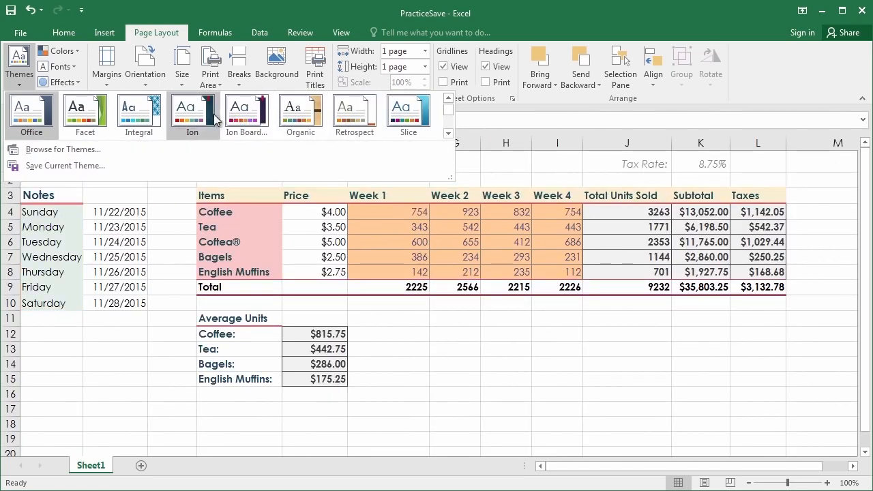
scroll(191, 116, down, 1)
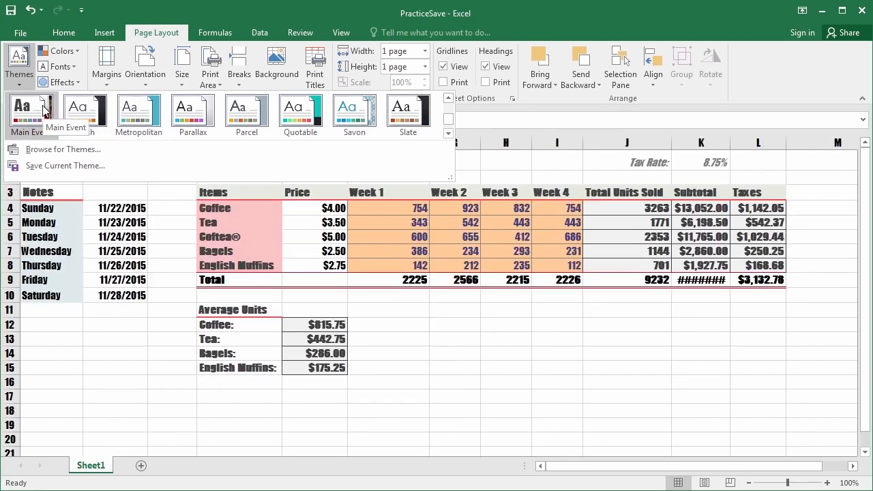
scroll(39, 114, down, 1)
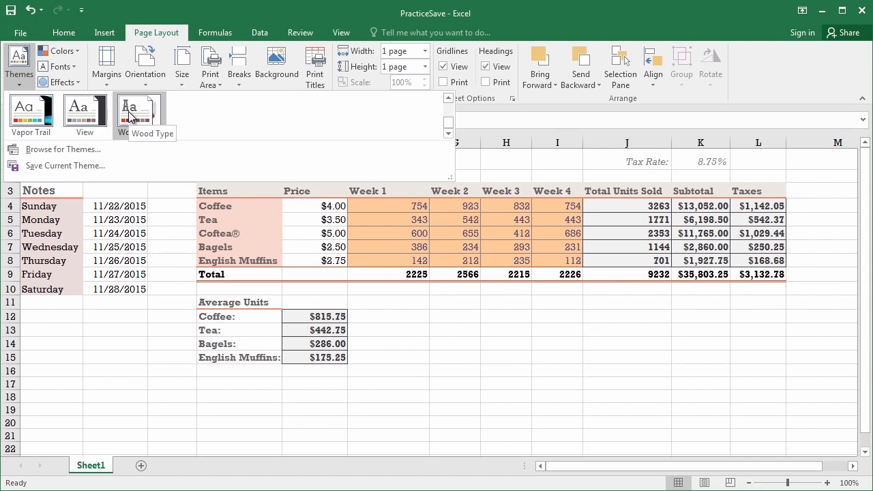
scroll(131, 116, down, 1)
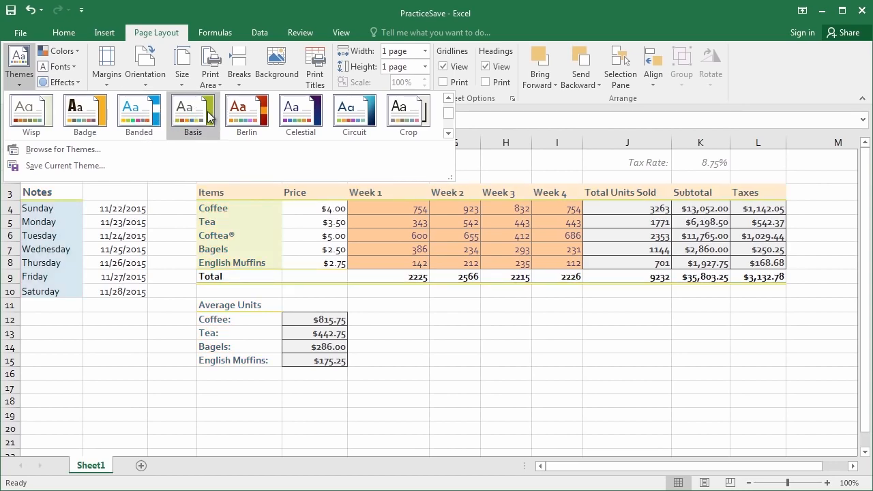
scroll(241, 121, up, 1)
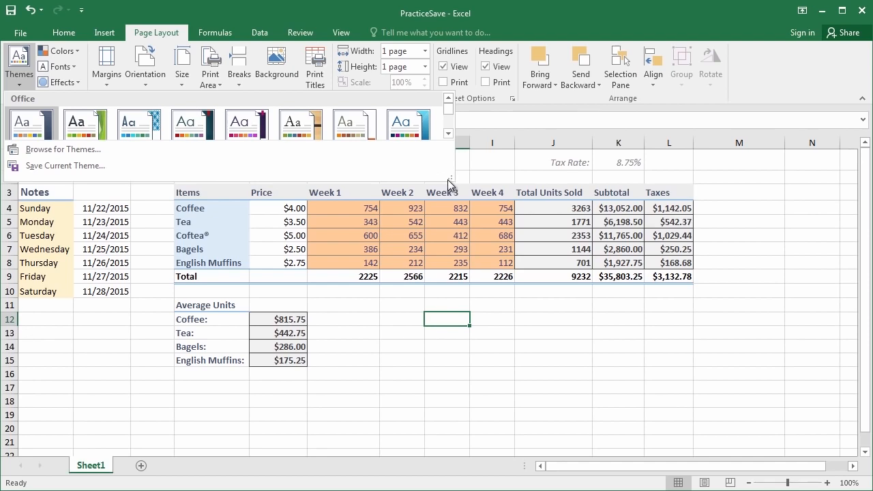
drag(448, 184, 450, 188)
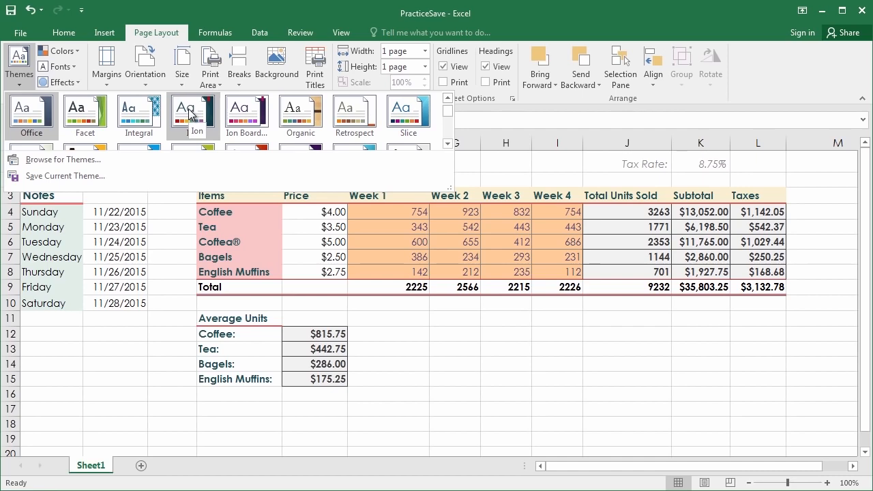
click(189, 114)
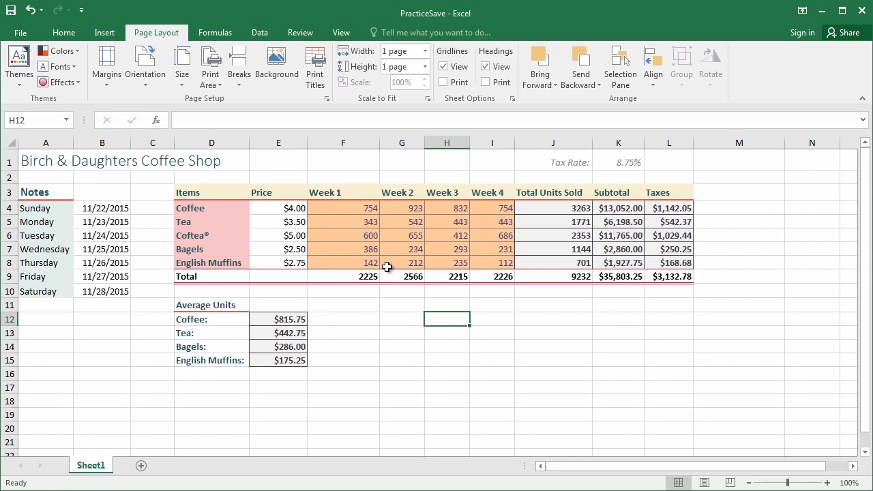
Save the current theme as an Office Theme file under a personal theme name, and reopen the theme gallery.
click(16, 86)
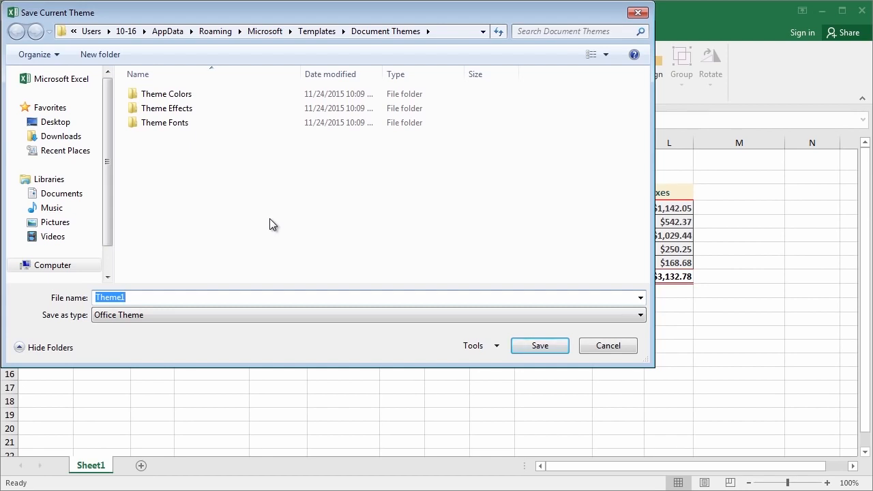
text(Sean's Theme)
key(Return)
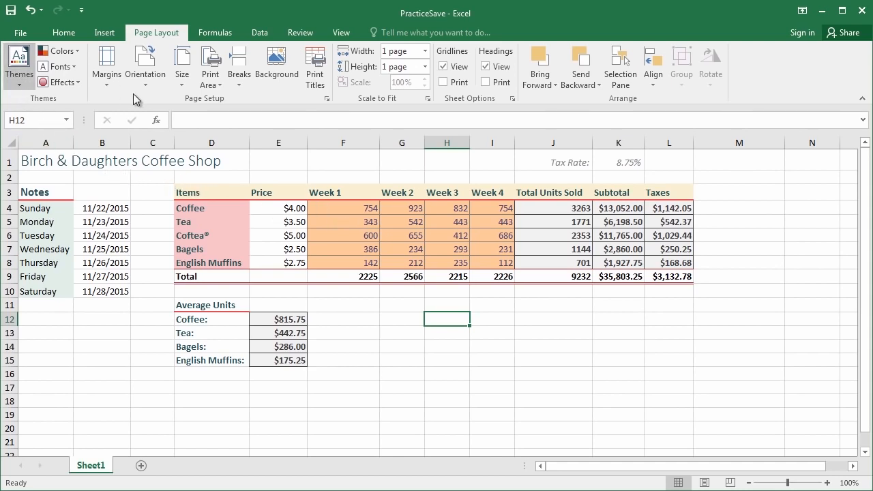
click(19, 65)
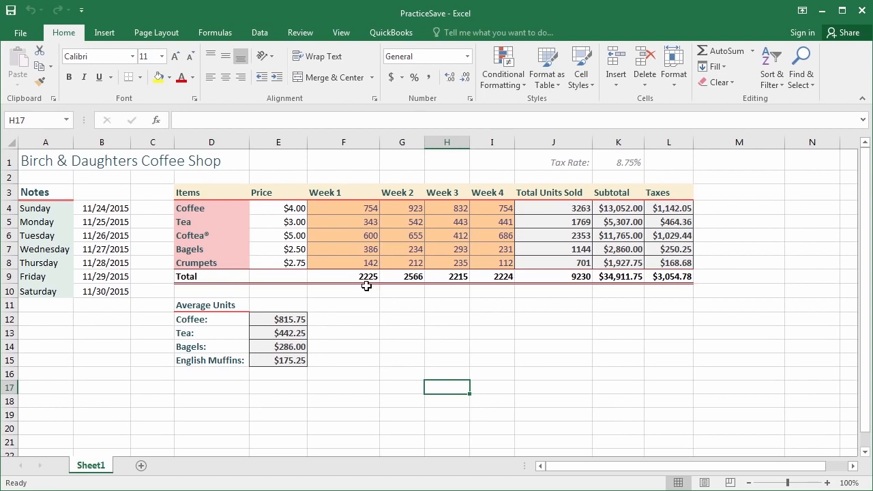
Clear the weekly quantities in F4:I8 and the dates in B4:B10, keeping the formulas and formatting.
click(343, 212)
shift+click(487, 262)
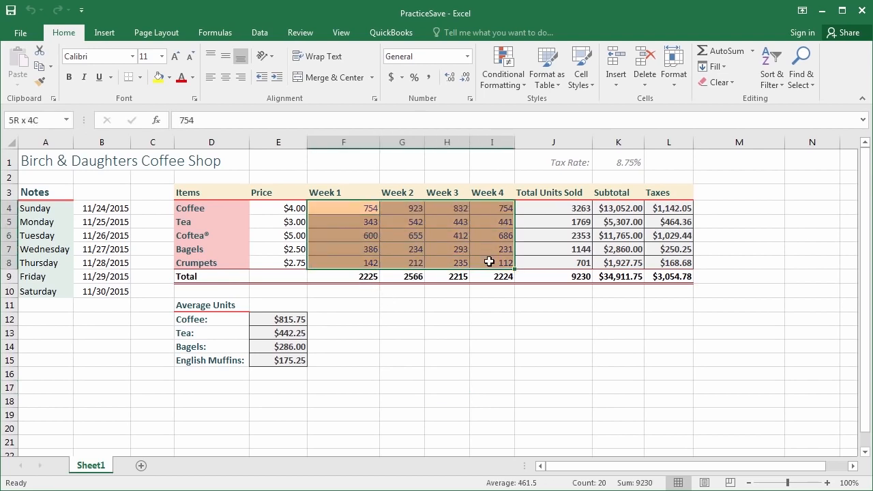
key(Delete)
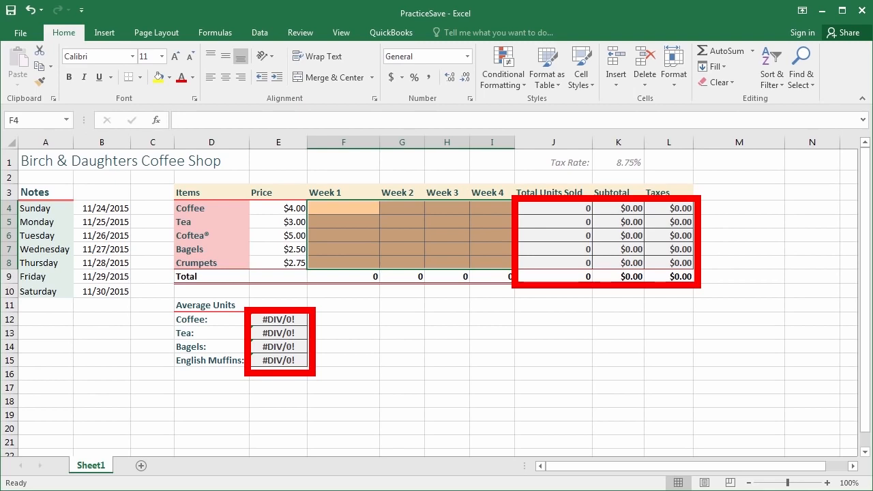
drag(102, 208, 102, 286)
key(Delete)
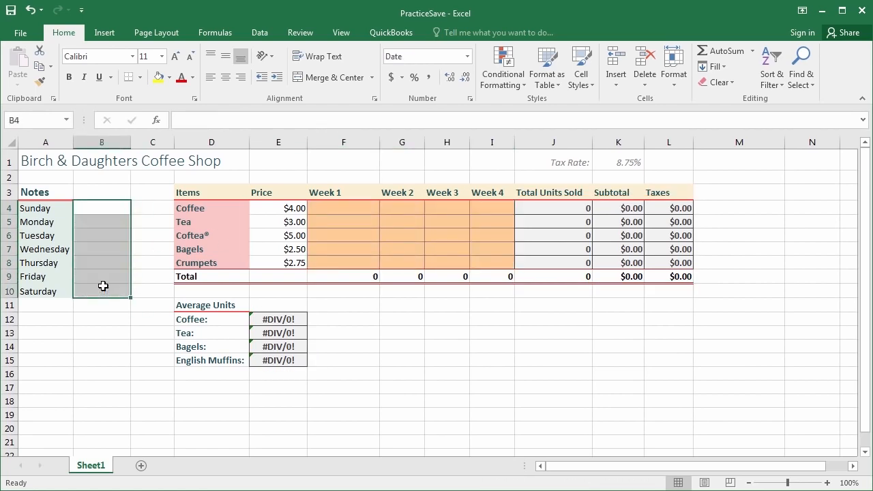
click(154, 244)
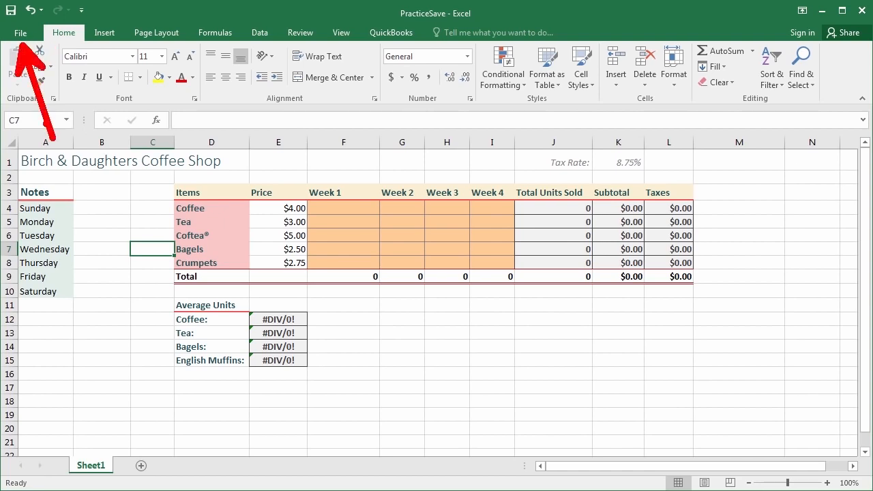
Start saving a copy of the workbook in My Documents and set its file type to Excel Template.
click(21, 32)
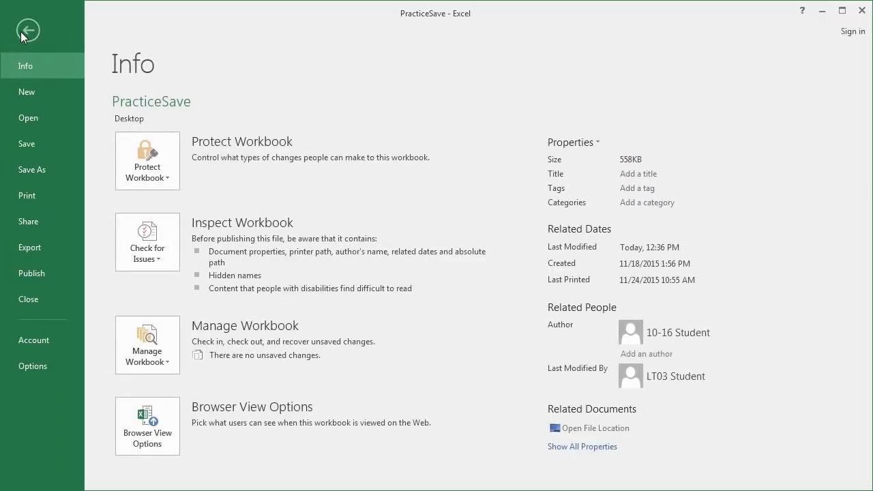
click(49, 170)
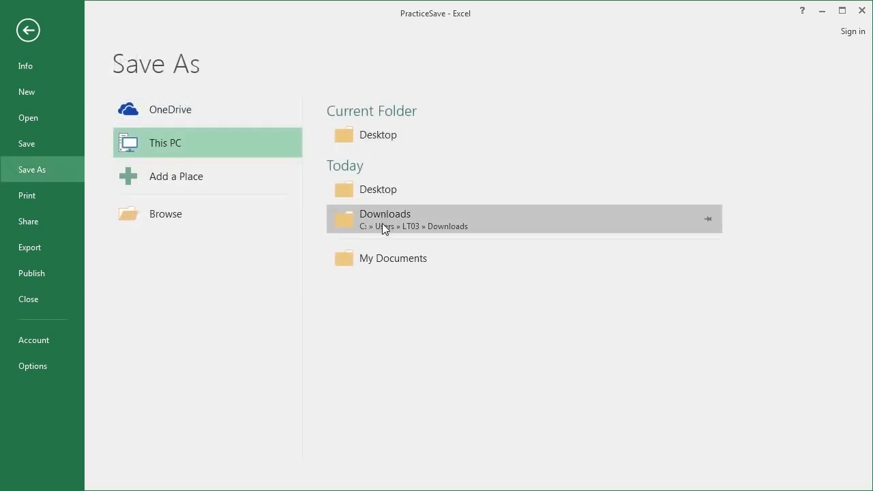
click(382, 261)
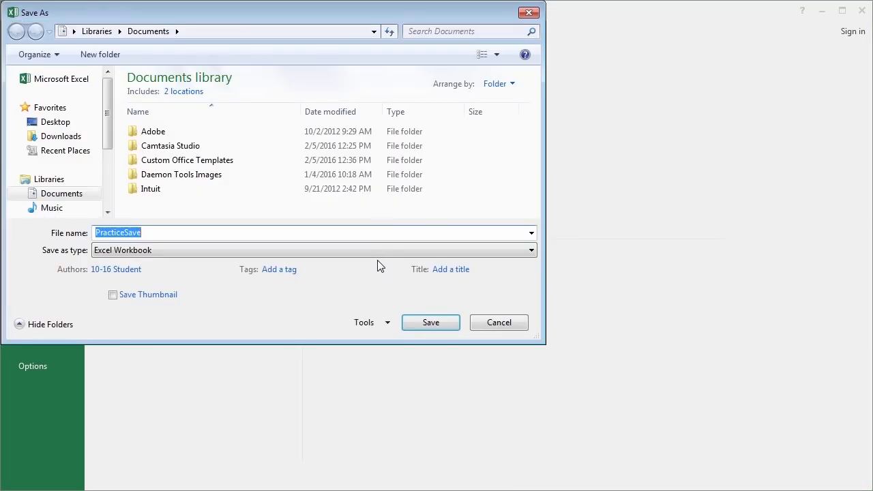
click(134, 268)
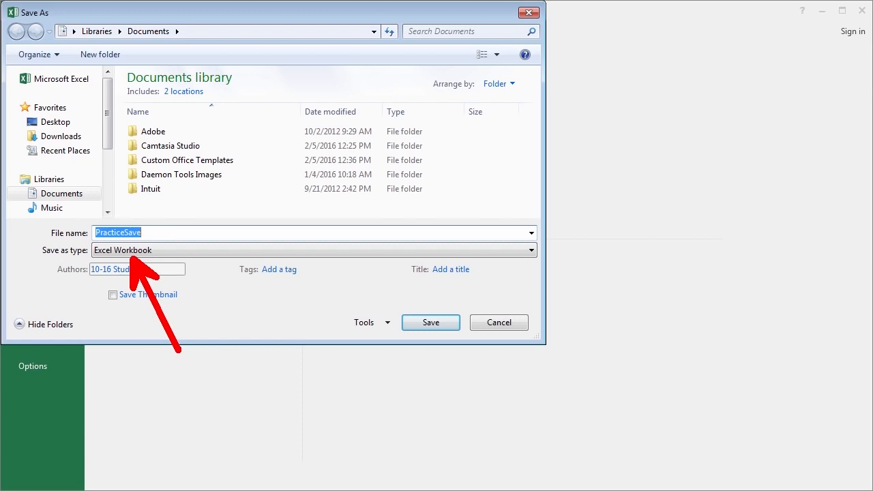
click(150, 251)
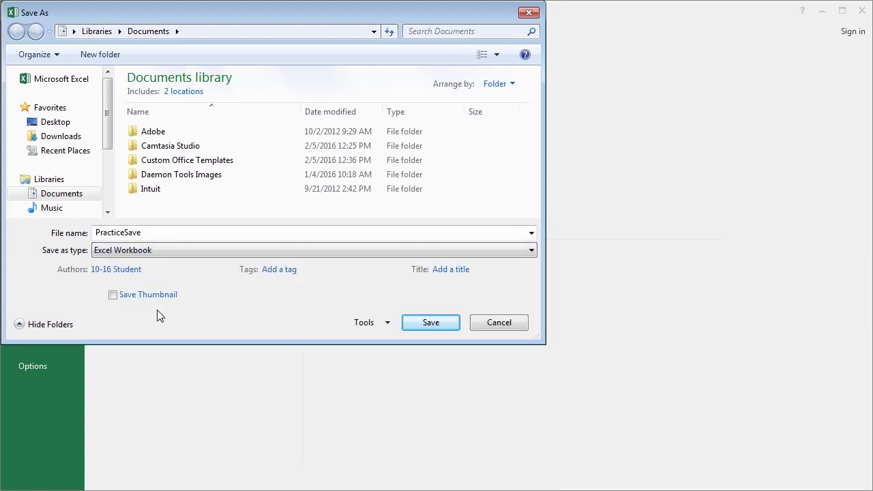
click(143, 251)
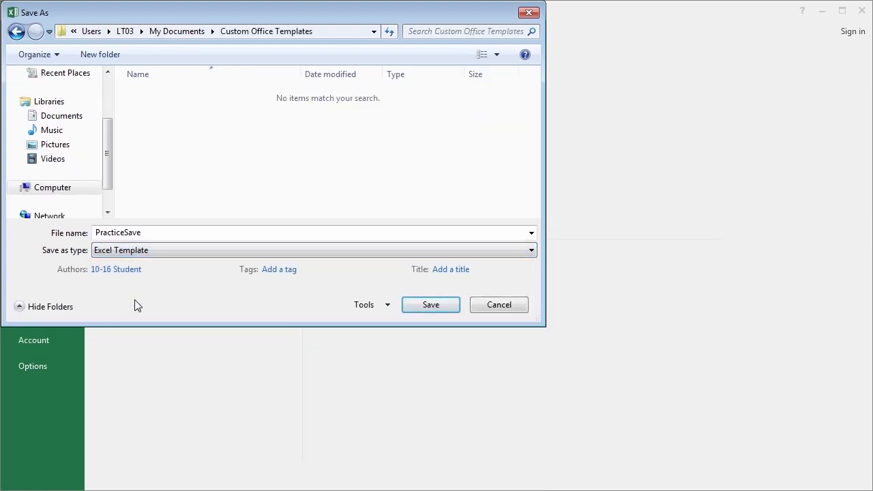
key(ctrl+2)
drag(254, 39, 242, 167)
Name the template MonthlySales and save it in the Custom Office Templates folder.
double_click(157, 232)
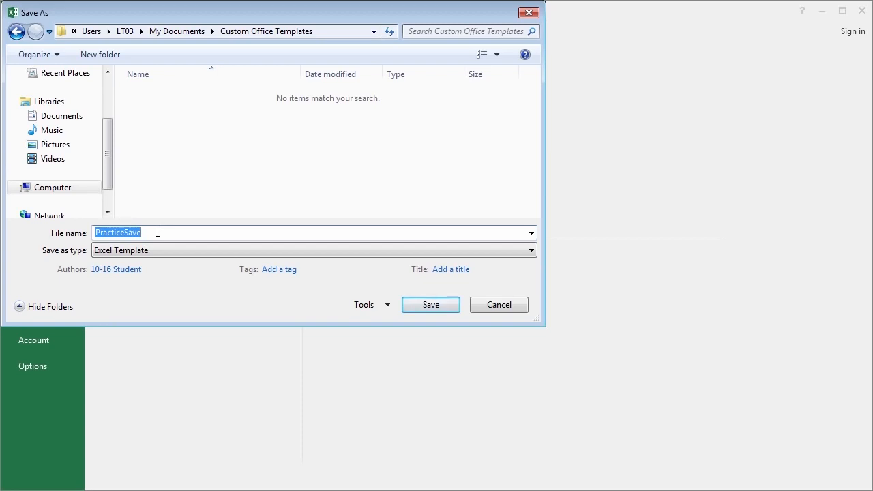
text(Month)
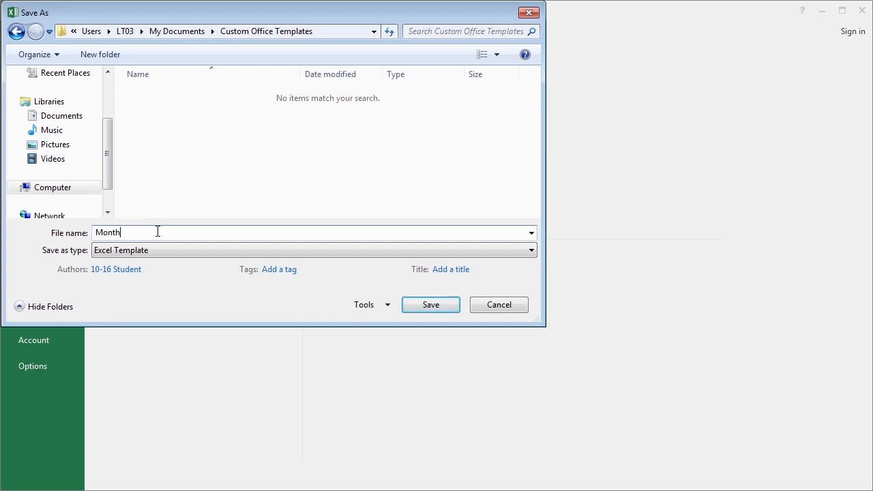
text(lySales)
click(414, 308)
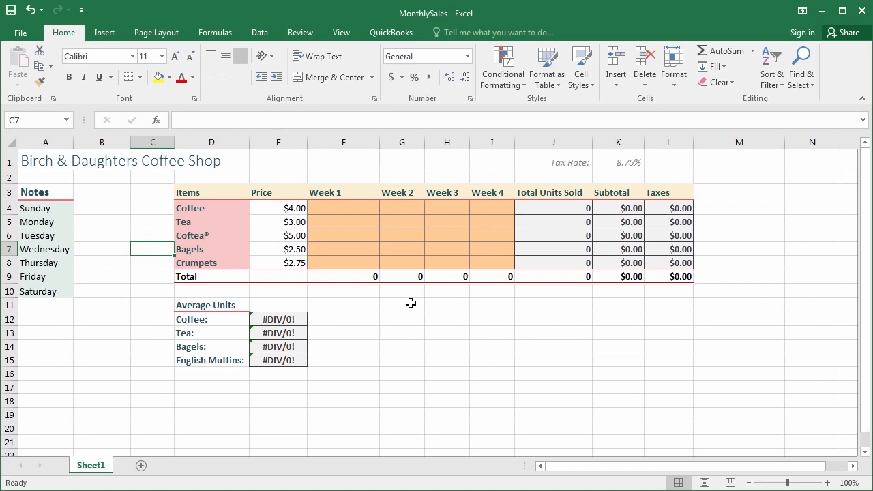
Close the MonthlySales template file and create a new workbook from the personal MonthlySales template.
click(31, 40)
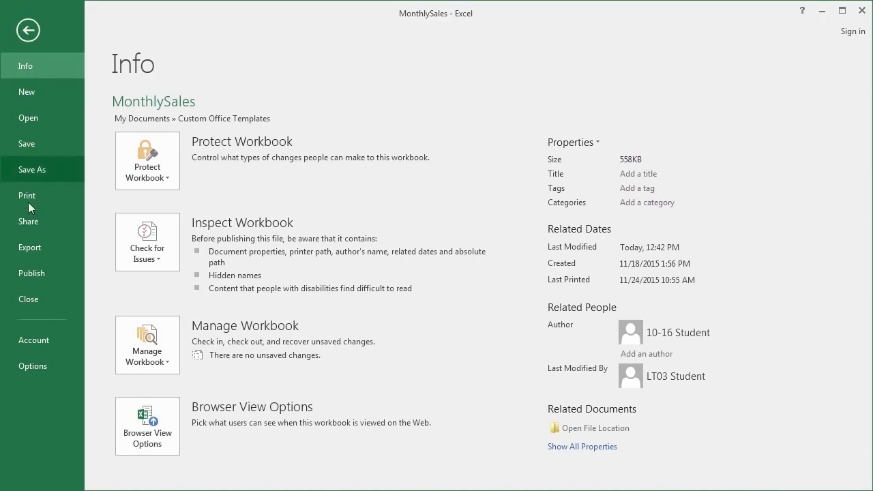
click(37, 299)
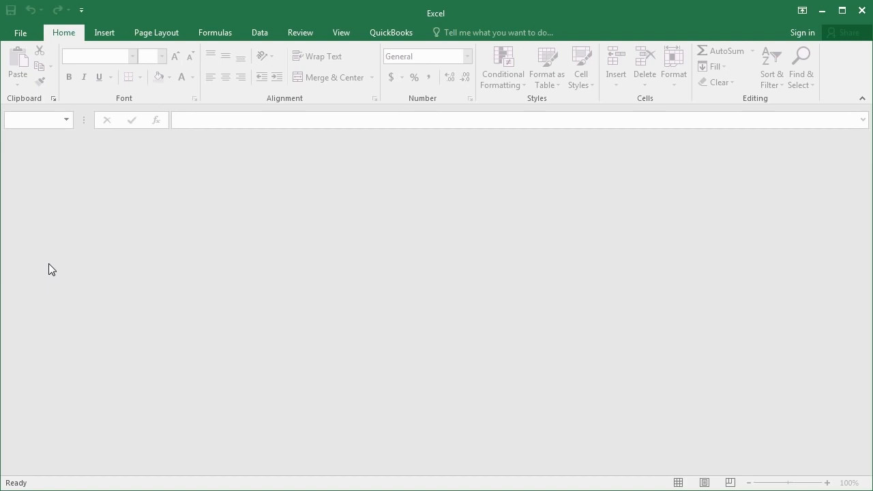
click(21, 32)
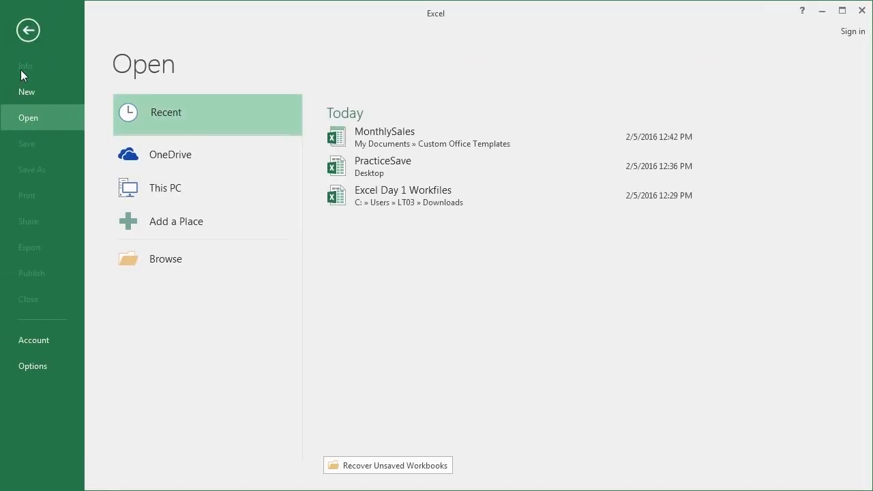
click(23, 91)
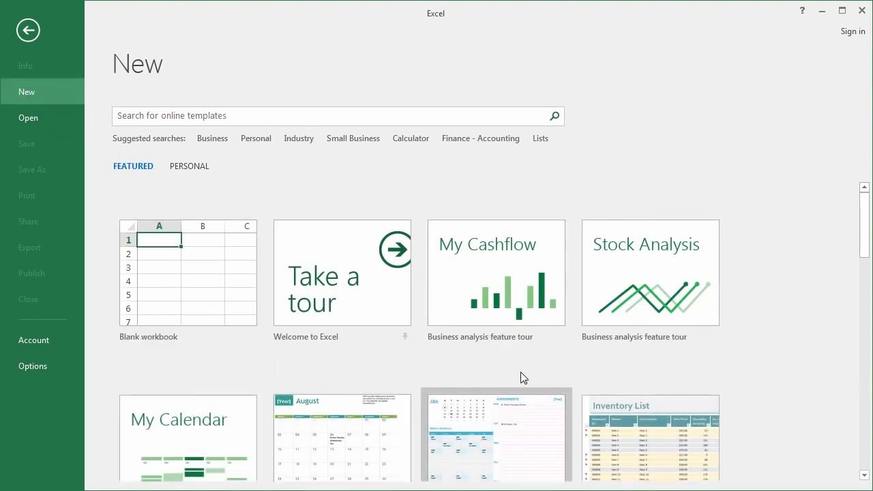
scroll(392, 354, down, 3)
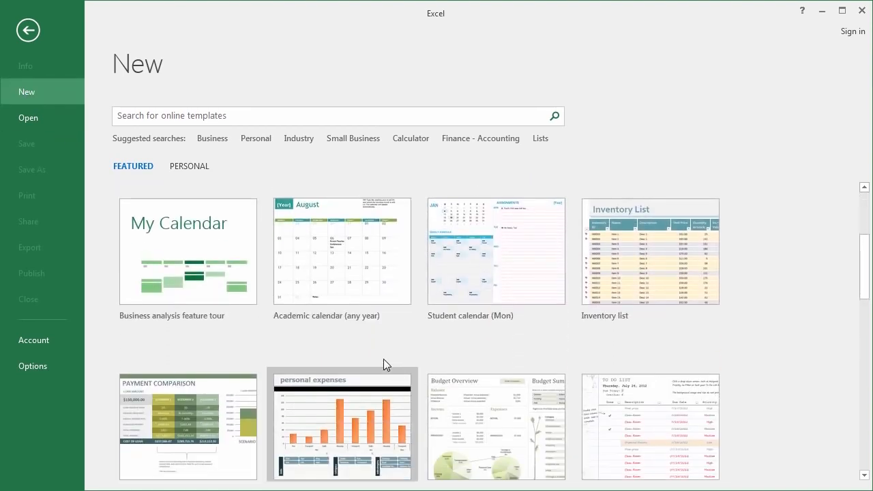
scroll(374, 343, up, 1)
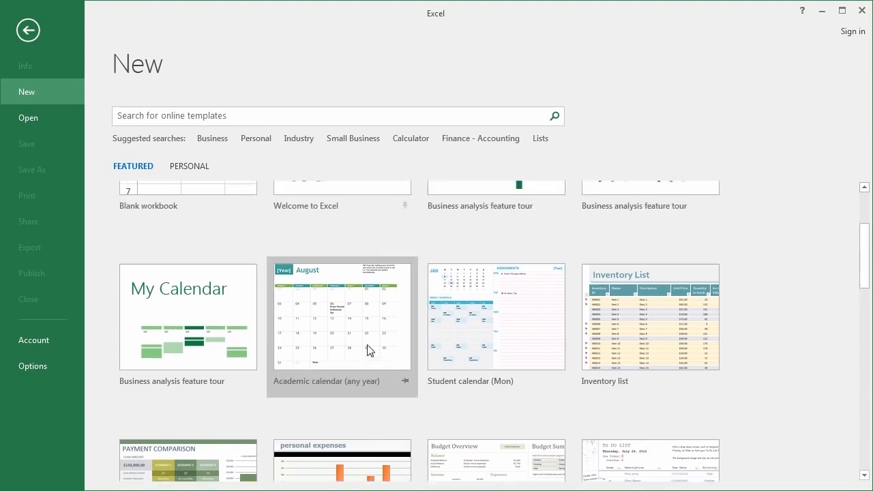
scroll(369, 350, up, 2)
scroll(358, 333, up, 1)
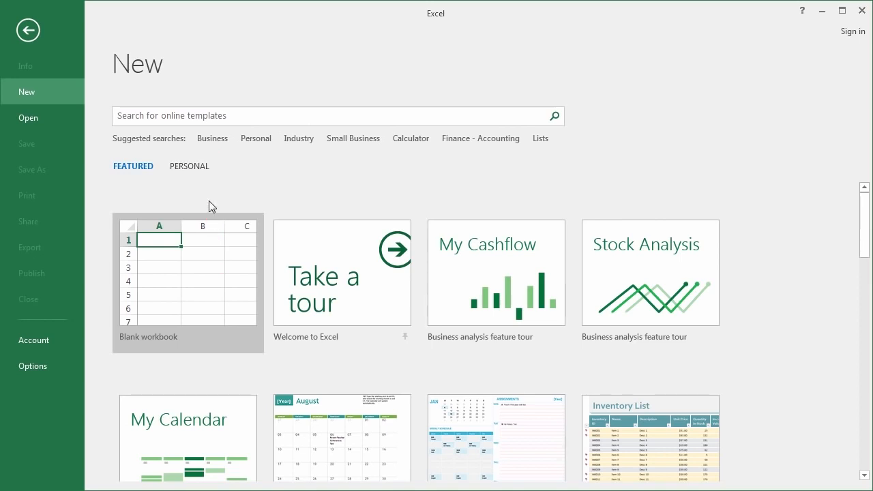
click(191, 167)
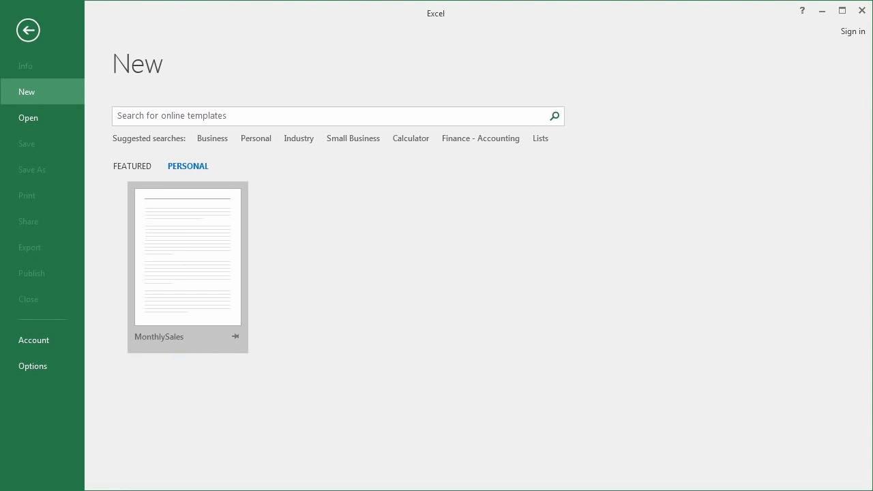
click(176, 276)
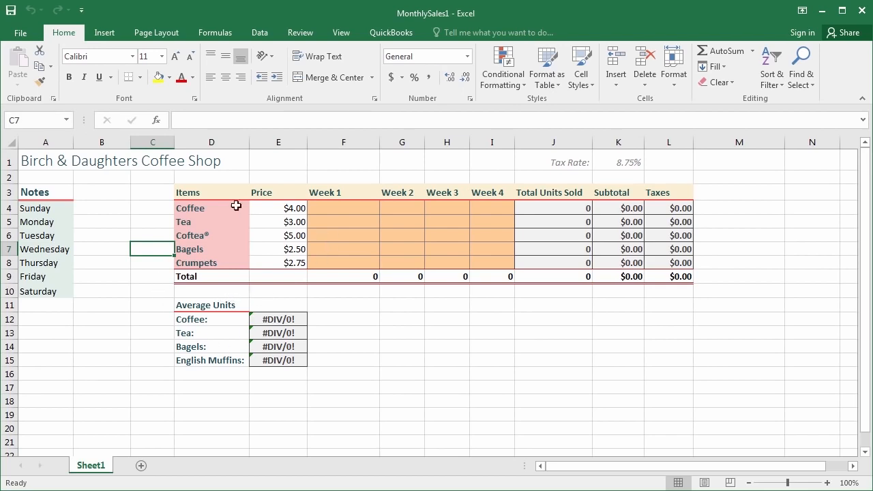
Enter 213 as the Week 1 Coffee quantity in F4 and fill it down through F8.
click(340, 208)
text(2131)
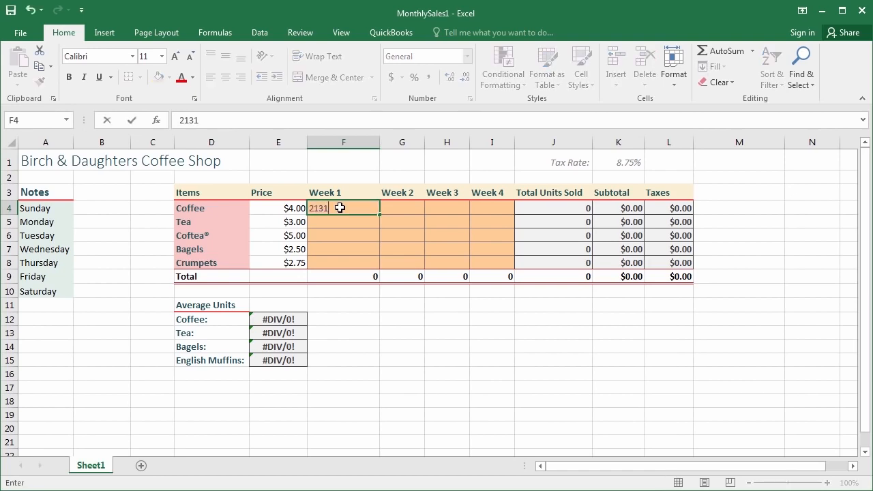
key(BackSpace)
key(Return)
click(368, 210)
double_click(381, 213)
Enter 3432 as the Week 2 Coffee quantity in G4 and fill it down through G8.
click(396, 206)
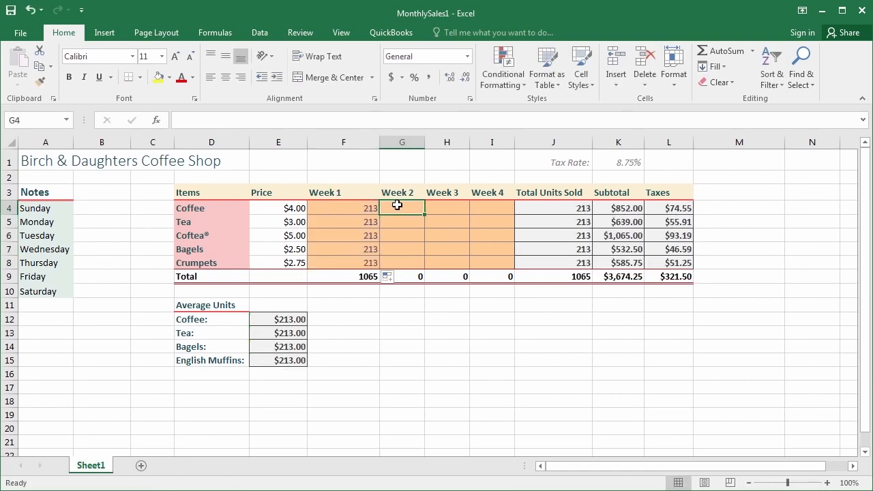
text(3432)
key(Return)
click(409, 208)
double_click(424, 214)
Enter 654 as the Week 3 Coffee quantity in H4 and fill it down through H8.
click(454, 211)
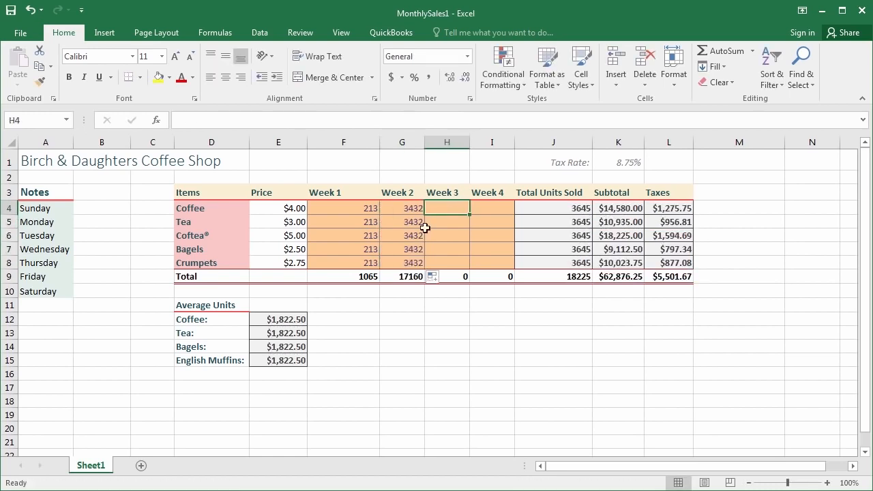
text(3422)
key(BackSpace)
key(BackSpace)
key(BackSpace)
key(BackSpace)
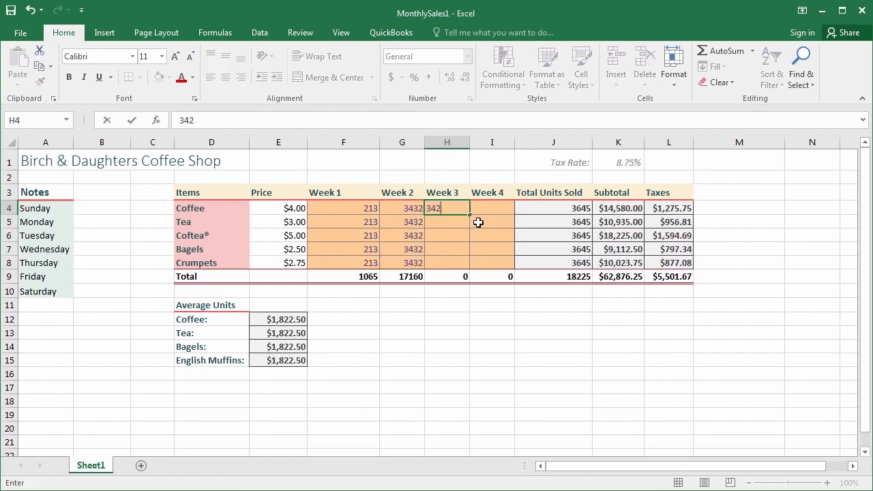
text(654)
key(Return)
click(462, 210)
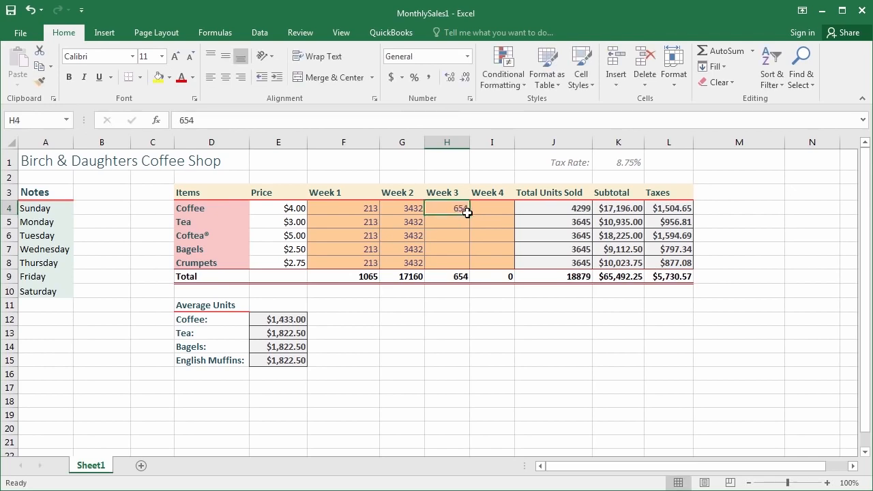
double_click(469, 215)
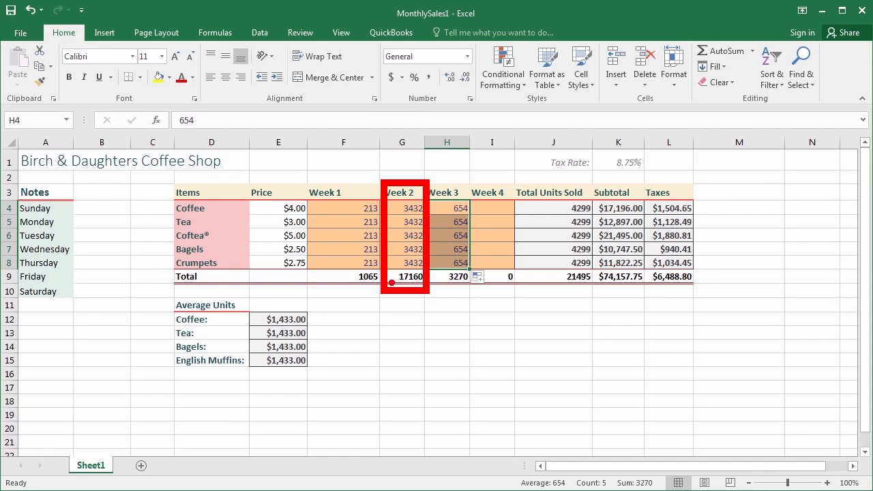
Enter 432 as the Week 4 Coffee quantity in I4 and fill it down through I8.
click(493, 209)
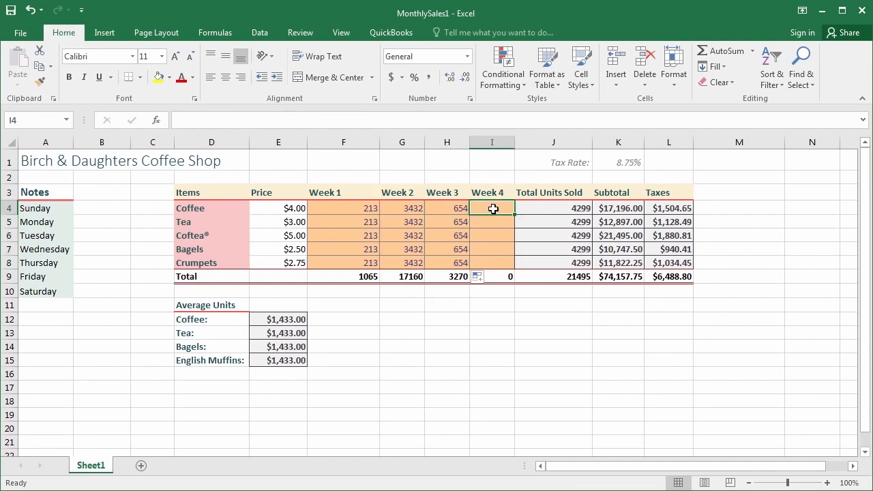
text(4323)
key(Return)
click(510, 213)
drag(511, 215, 513, 266)
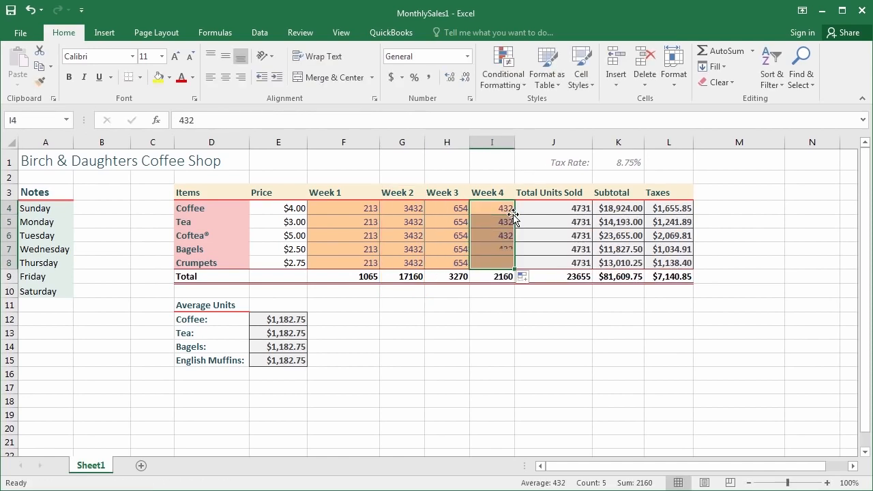
Enter 11/31/15 beside Sunday in B4 and fill the series down through B10.
click(97, 211)
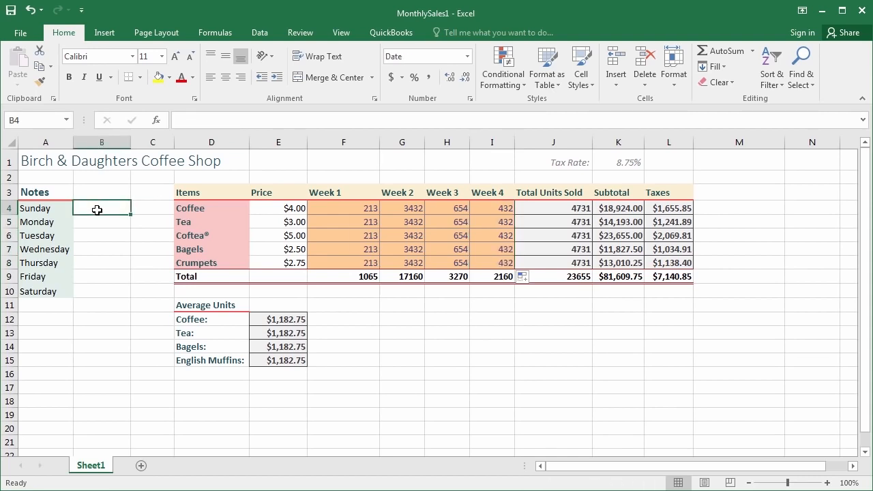
text(11)
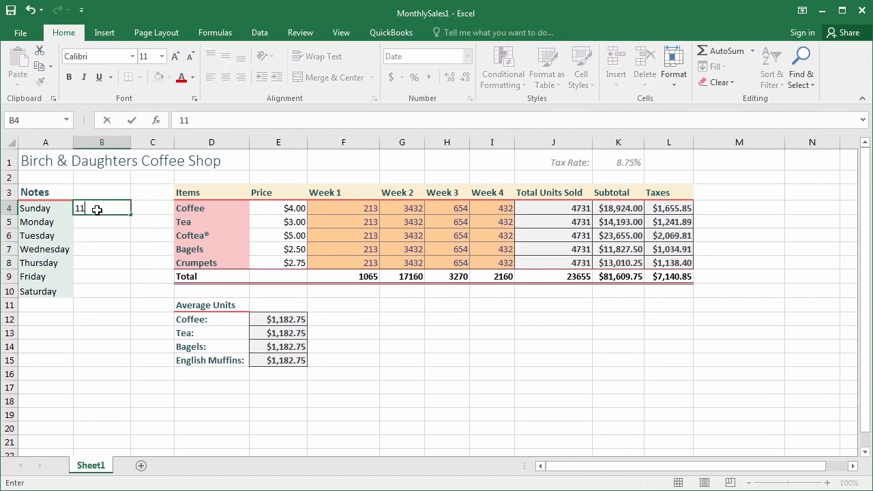
text(/31/15)
key(Return)
click(99, 208)
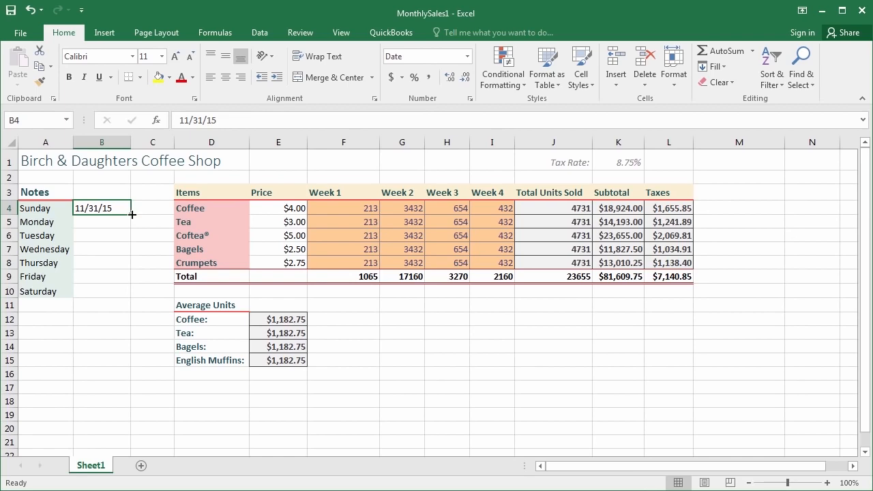
double_click(131, 215)
Replace the Sunday date in B4 with 11/30/2015 and fill the dates down through B10.
click(100, 207)
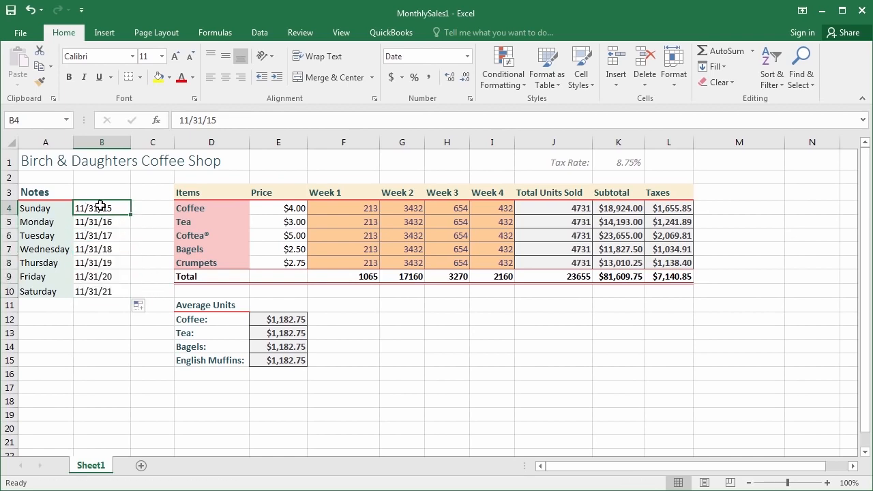
text(11/)
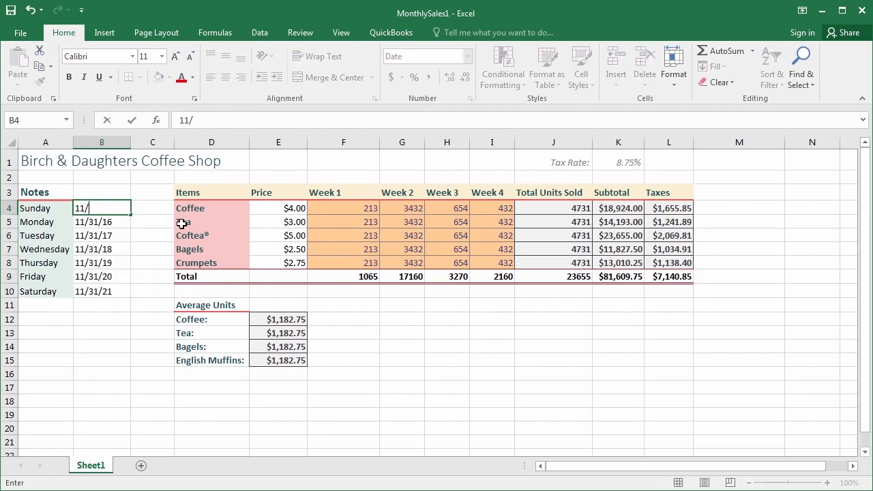
text(30/2015)
key(Return)
click(117, 207)
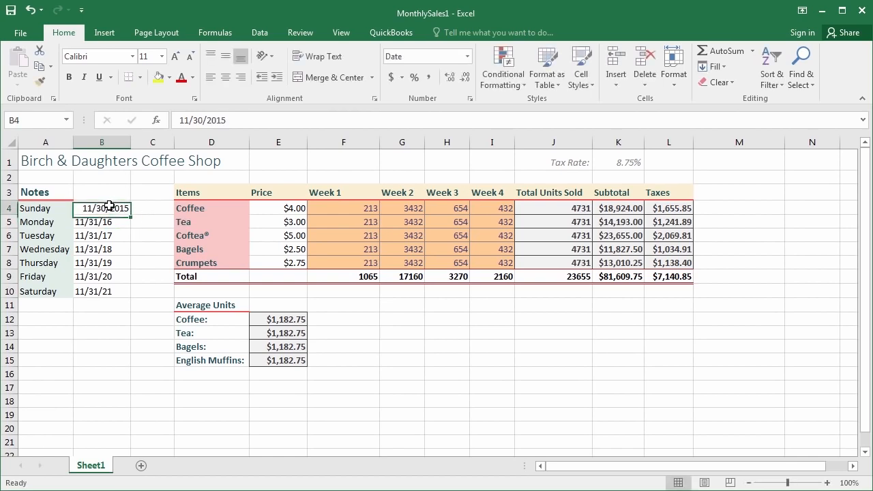
double_click(132, 214)
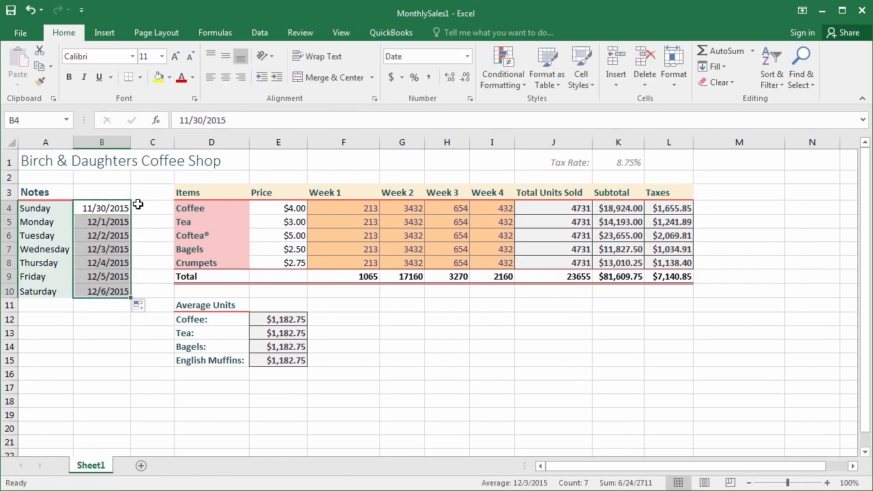
click(138, 205)
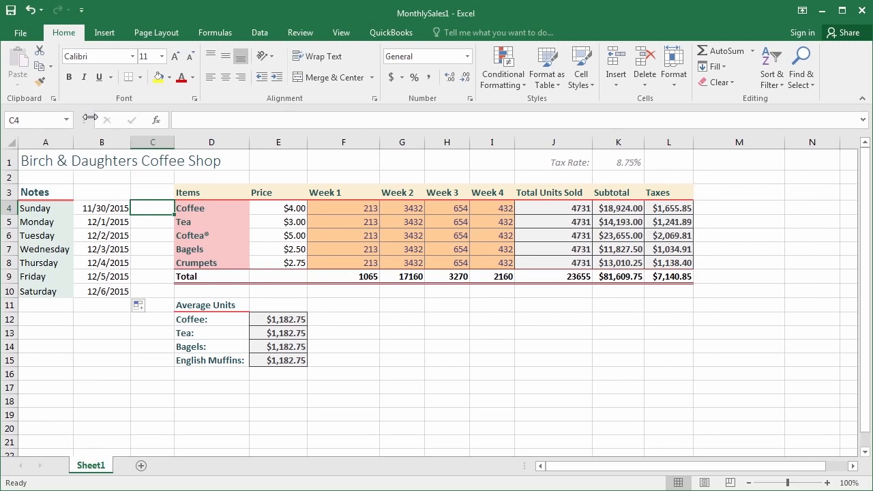
Review the save locations and the file types offered for saving the workbook in My Documents, and return without saving.
click(12, 18)
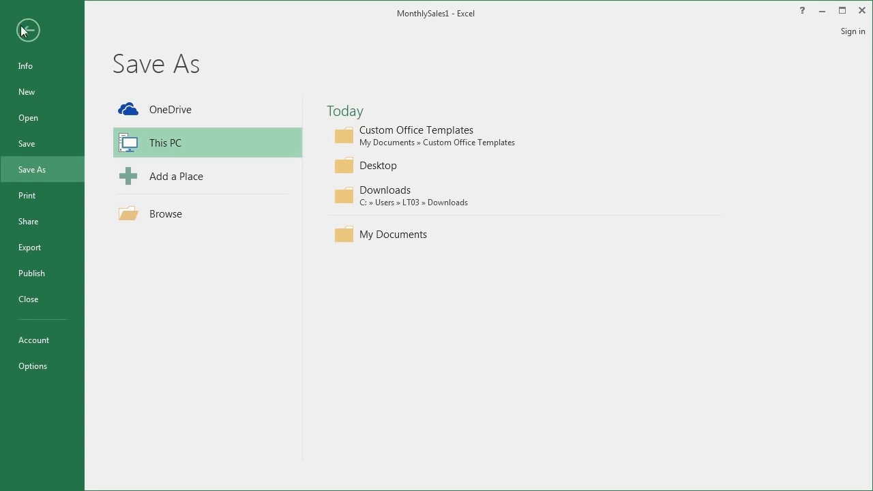
click(28, 30)
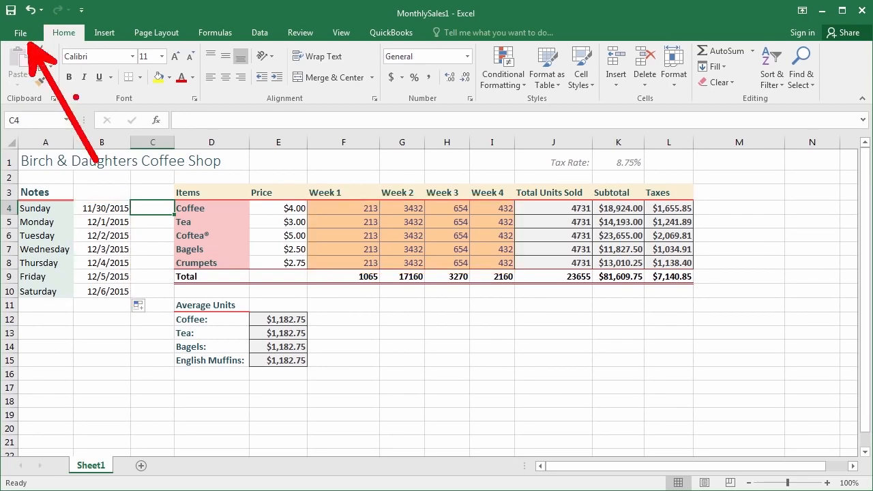
click(21, 32)
click(23, 171)
click(350, 230)
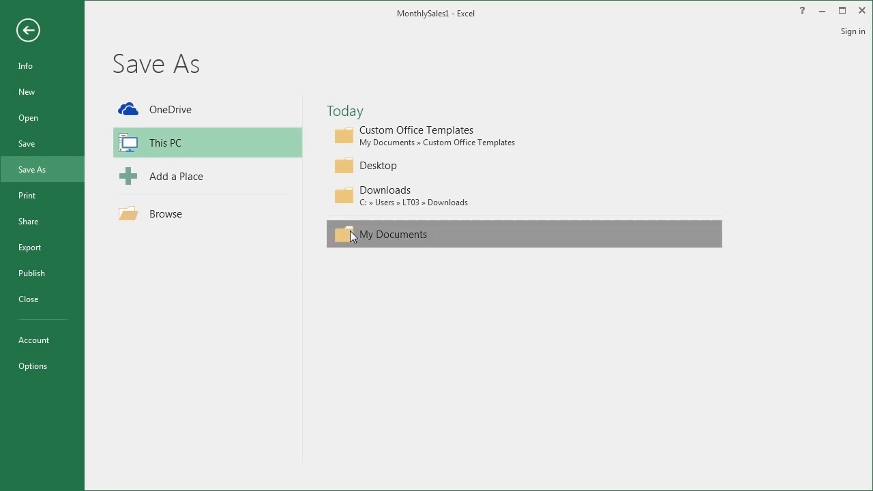
click(123, 251)
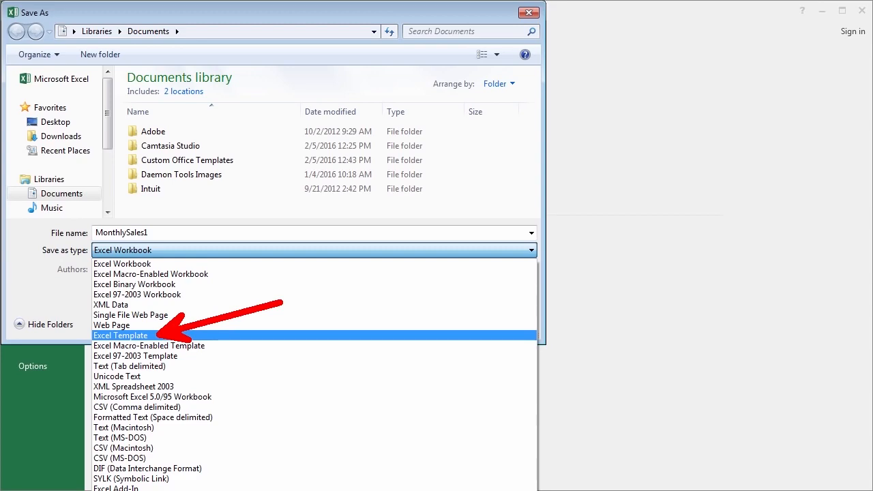
key(Escape)
click(505, 327)
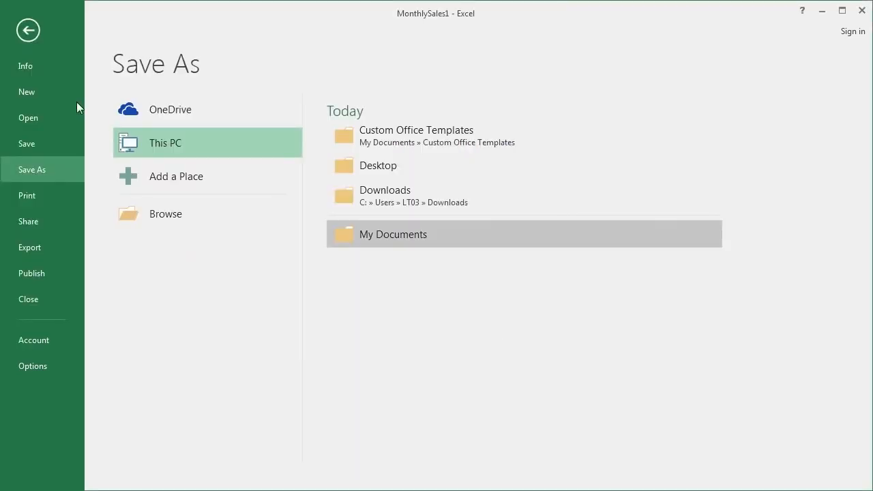
click(28, 30)
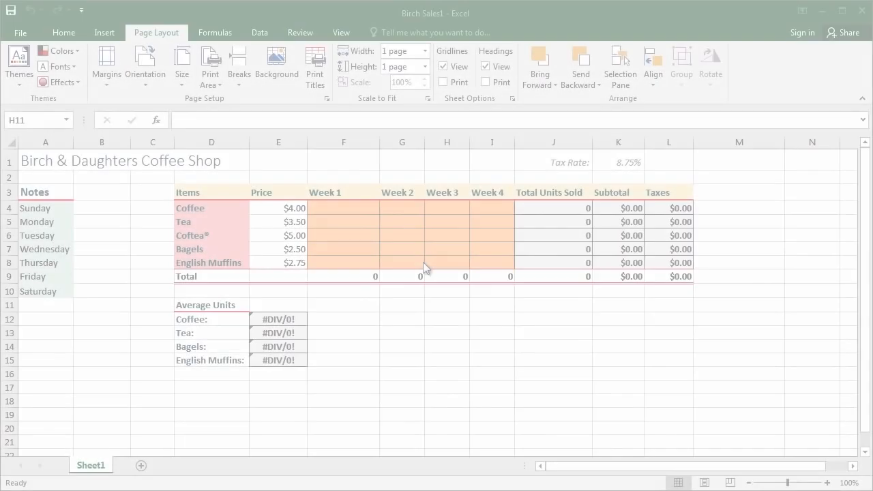
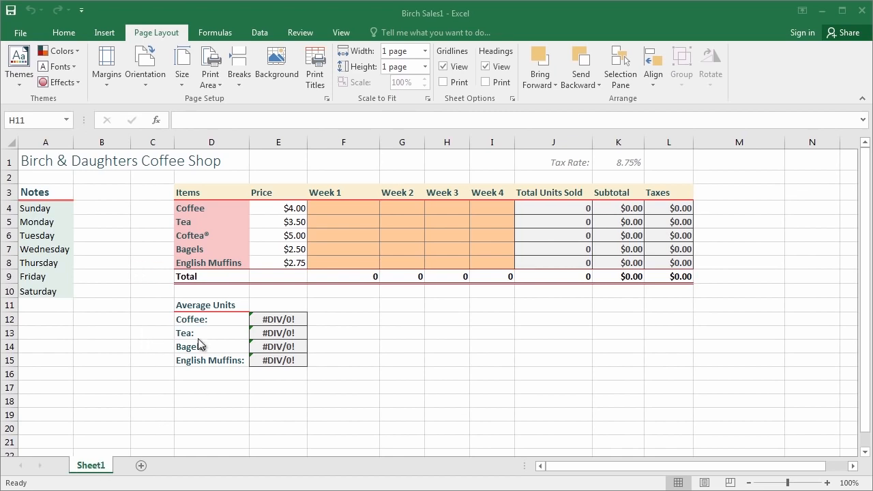
click(92, 468)
right_click(91, 469)
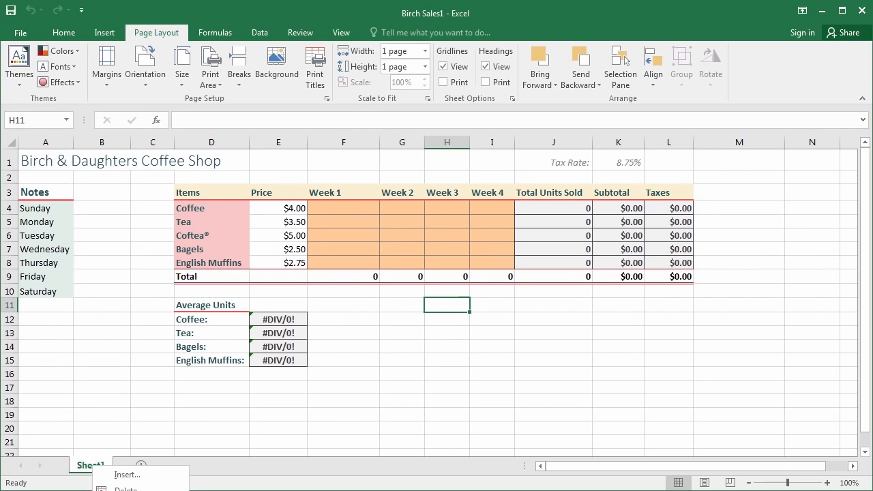
click(137, 490)
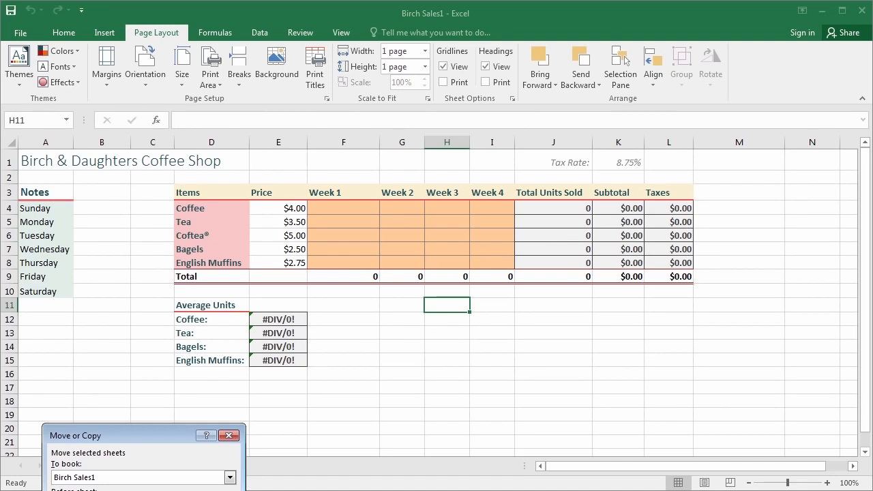
click(231, 436)
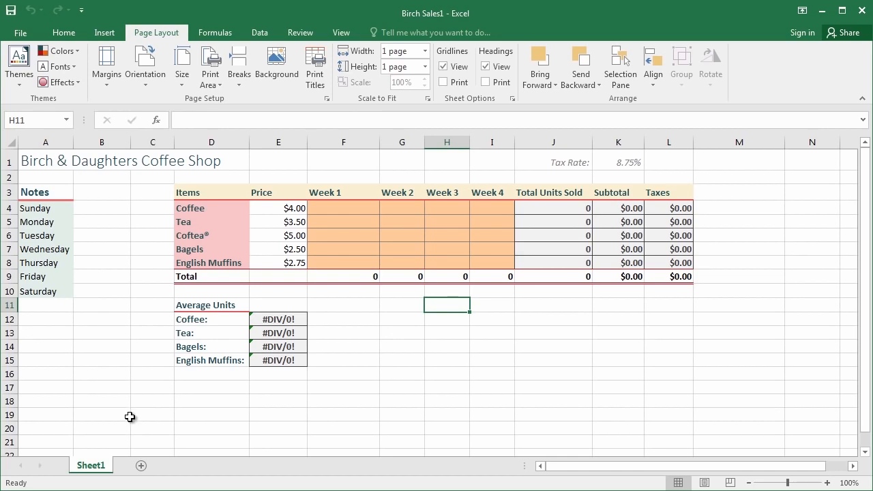
Duplicate Sheet1 directly after itself in the Birch Sales1 workbook and compare the copy with the original.
click(91, 468)
drag(89, 463, 127, 469)
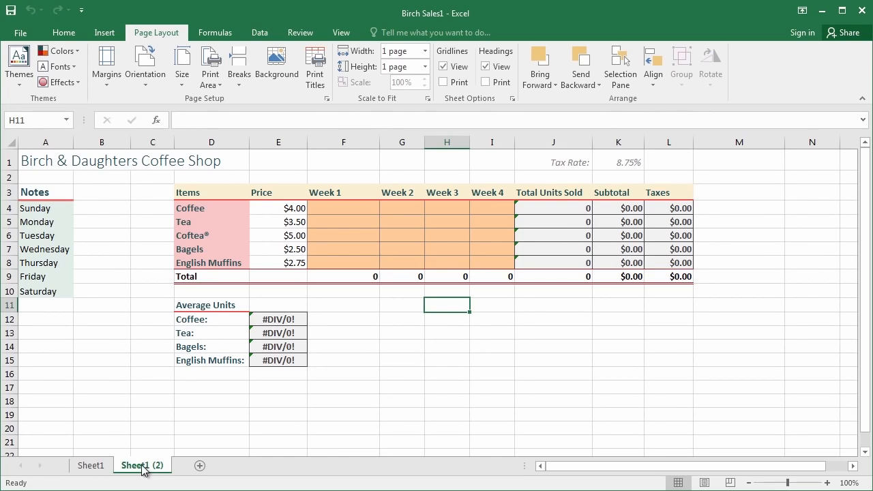
click(103, 466)
click(133, 465)
click(95, 470)
click(135, 470)
click(95, 471)
click(136, 469)
click(87, 466)
click(137, 466)
Rename the original Sheet1 worksheet as SF.
click(101, 465)
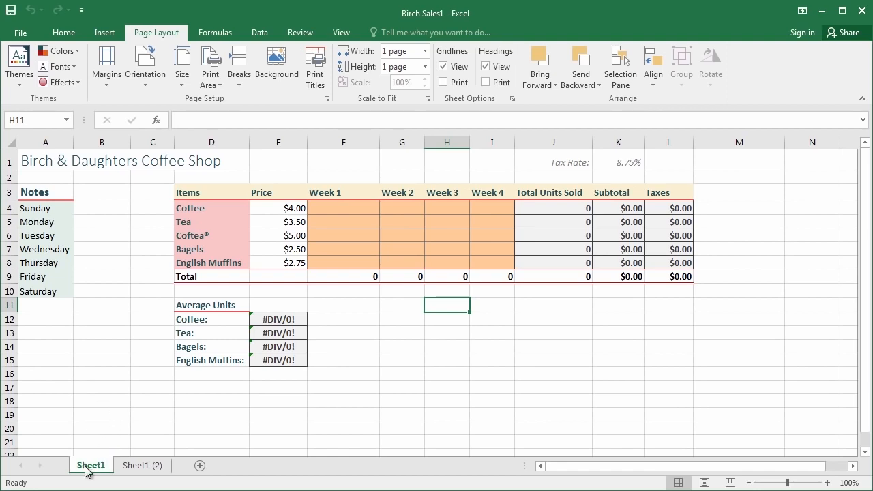
right_click(87, 469)
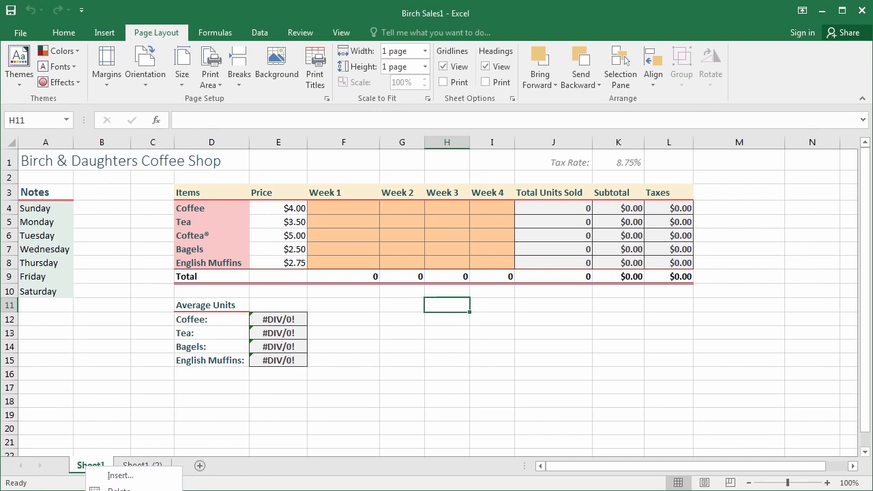
text(r)
text(SF)
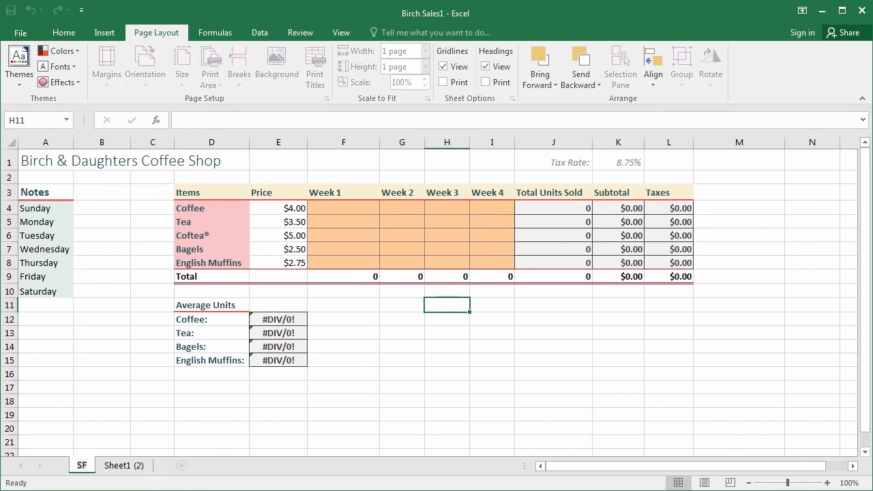
key(Return)
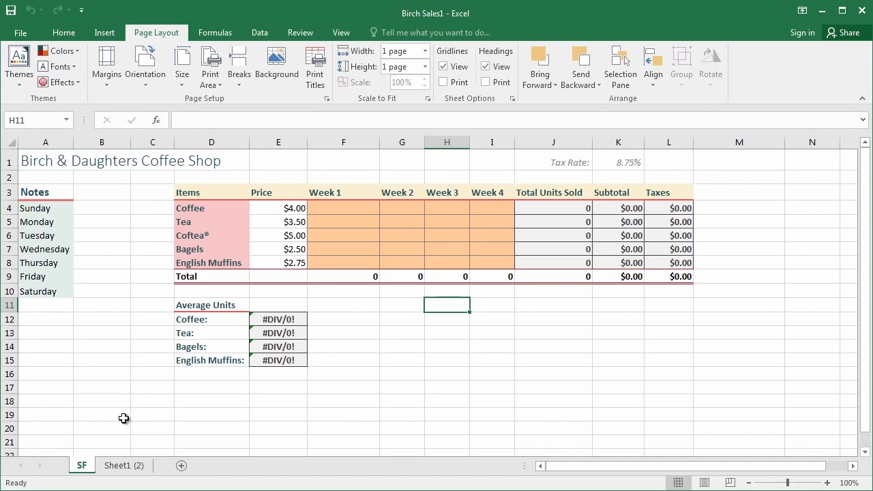
Rename the duplicated worksheet as LA.
click(127, 468)
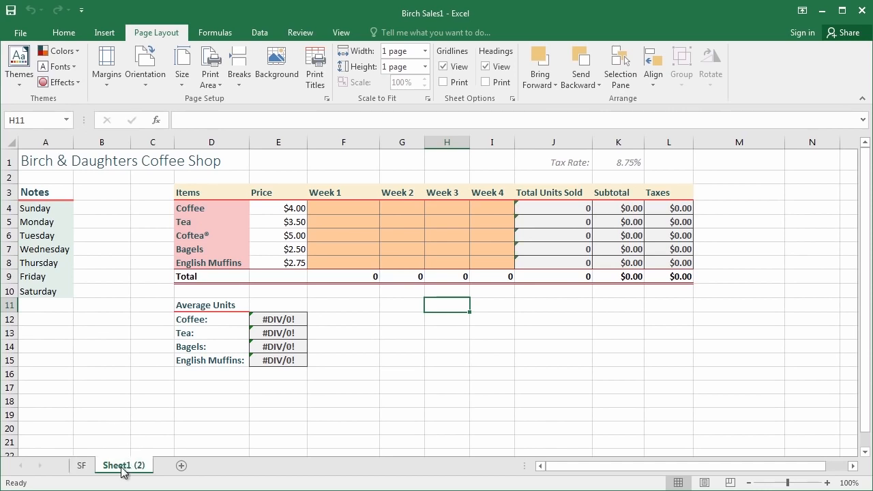
right_click(124, 467)
text(r)
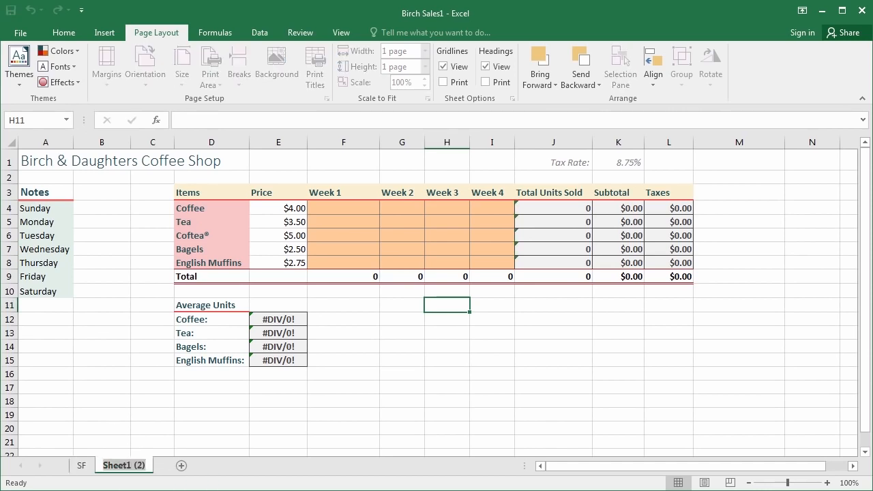
text(LA)
key(Return)
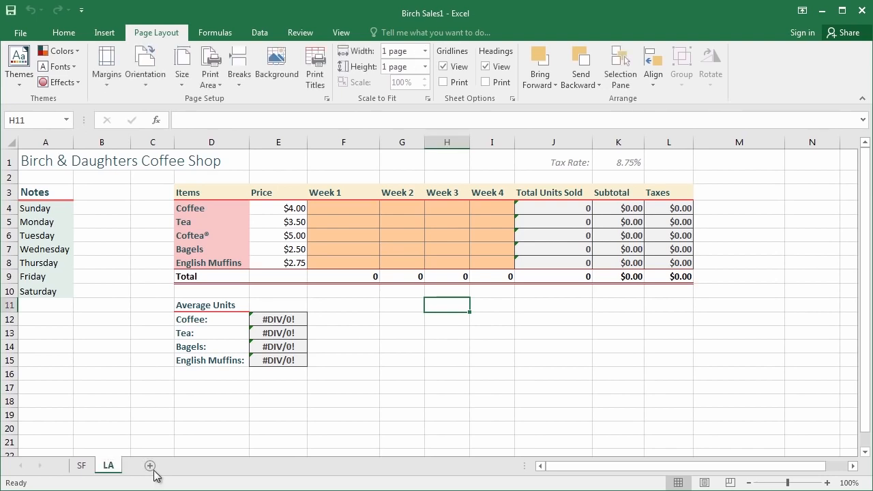
click(99, 386)
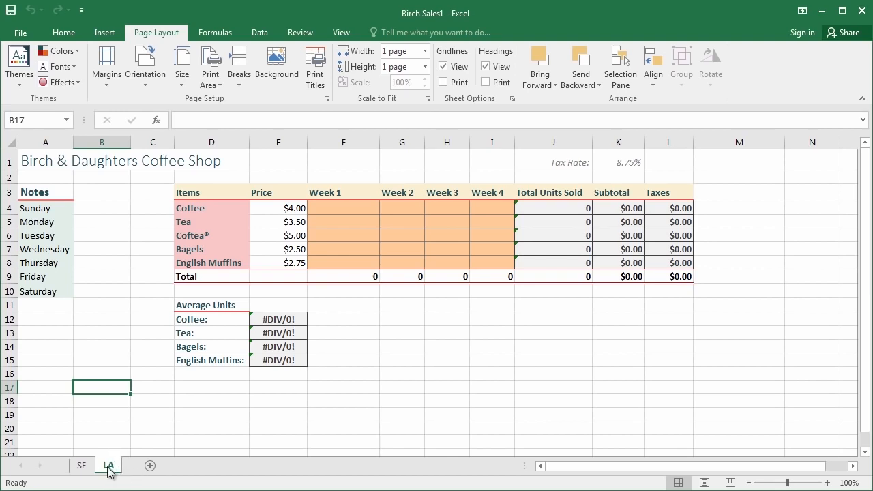
Duplicate the LA worksheet directly after itself and name the copy NYC.
drag(107, 471, 129, 469)
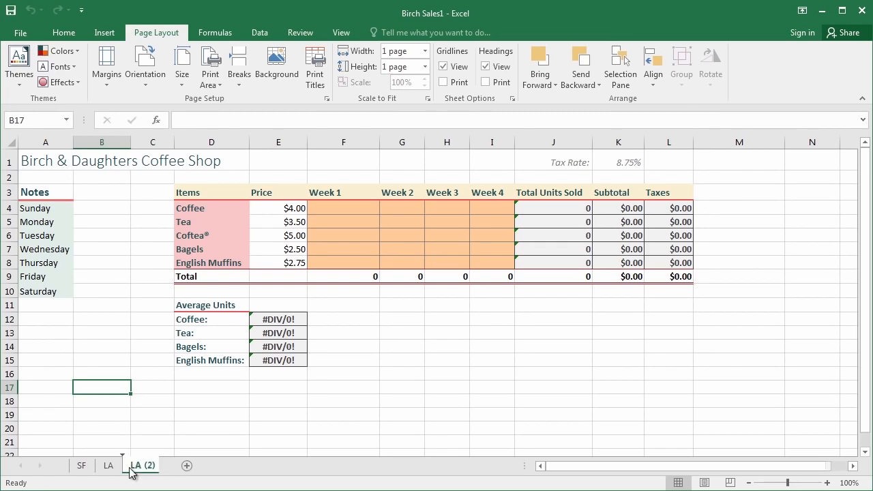
right_click(138, 469)
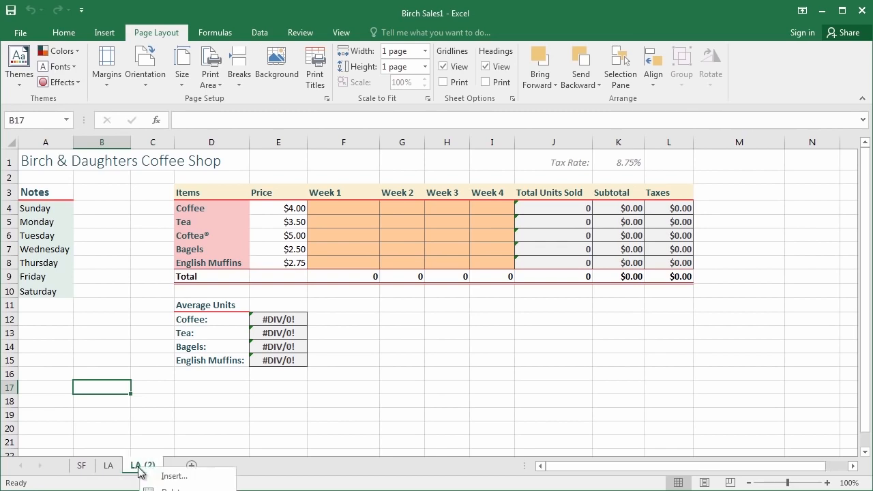
click(161, 490)
text(NYC)
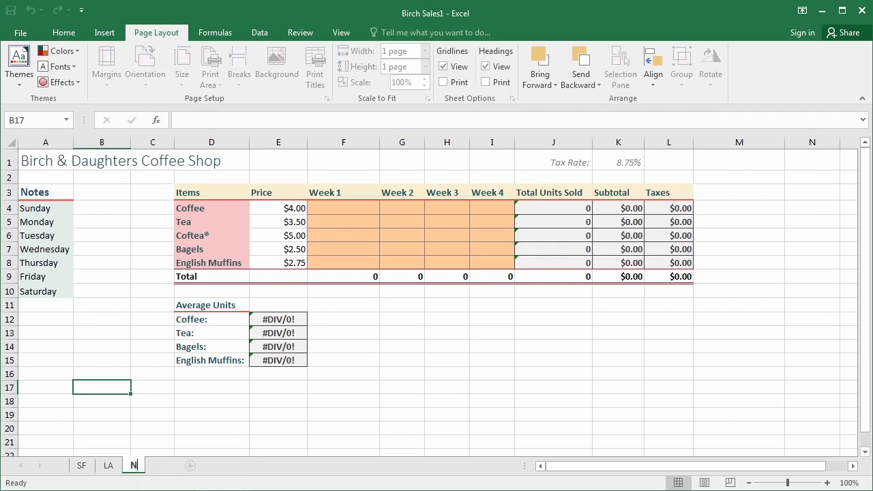
key(Return)
click(81, 356)
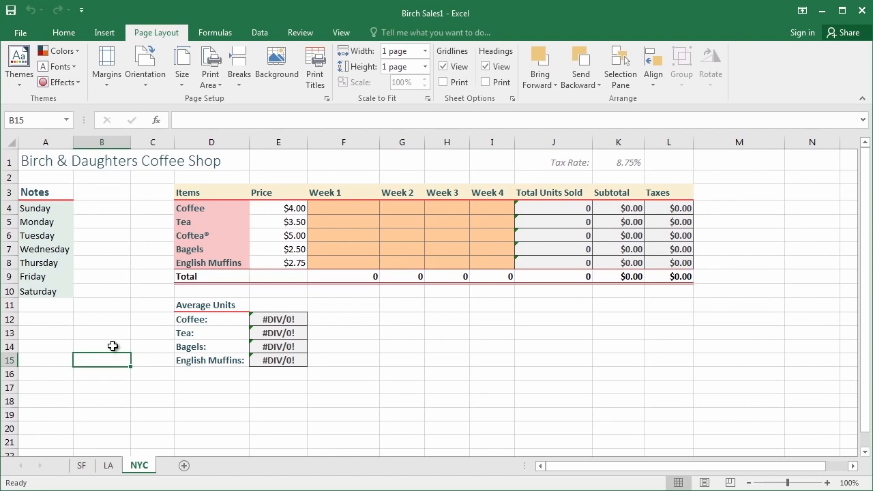
Compare the SF, LA and NYC worksheets by viewing each one in turn.
click(83, 466)
click(108, 466)
click(83, 466)
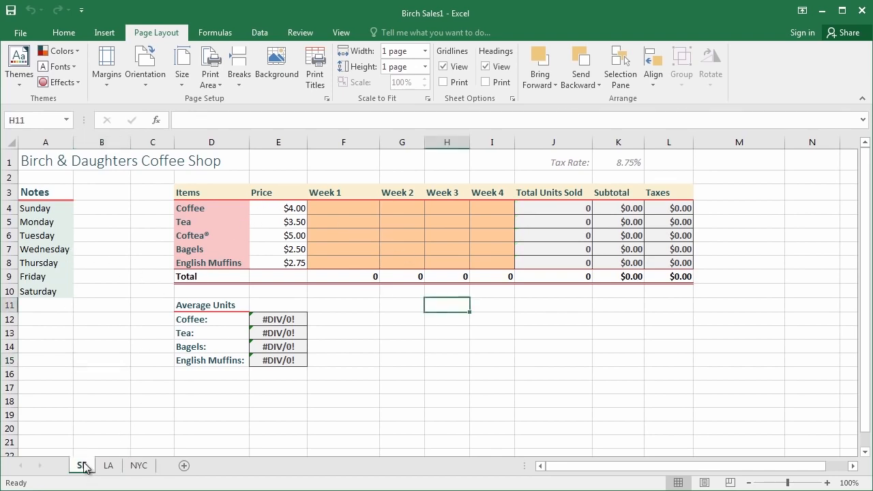
click(108, 467)
click(131, 469)
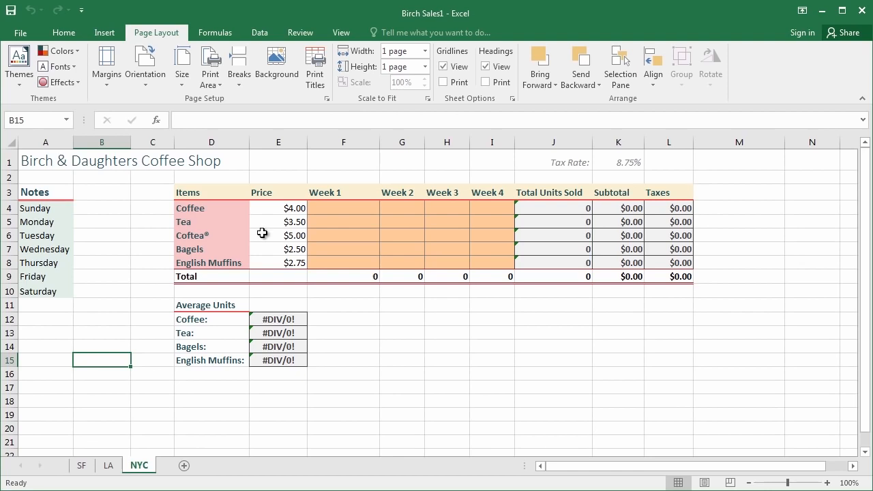
click(77, 470)
click(107, 469)
click(138, 468)
Group the NYC, LA and SF worksheets and set the Tea price in E5 to 3.00 on all of them.
click(275, 223)
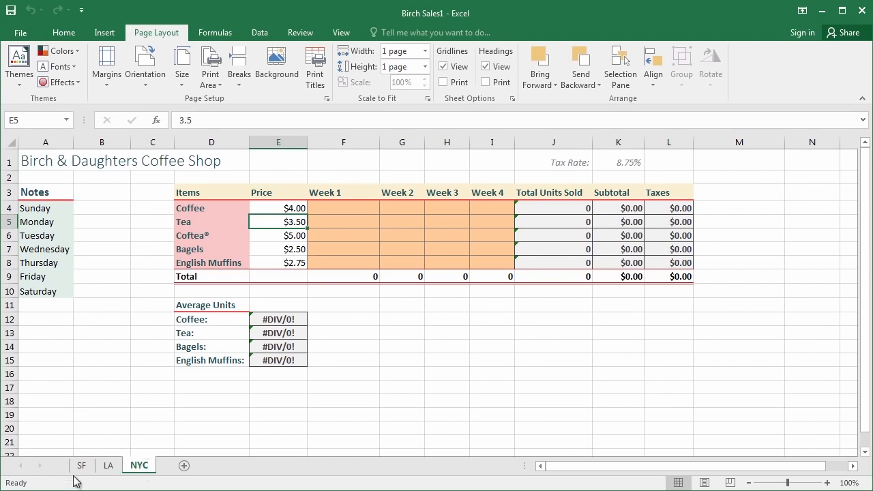
right_click(139, 469)
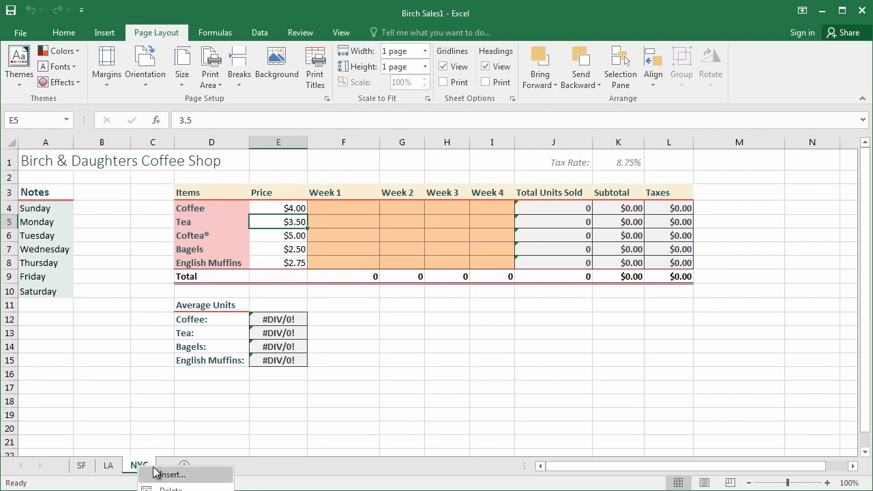
click(140, 434)
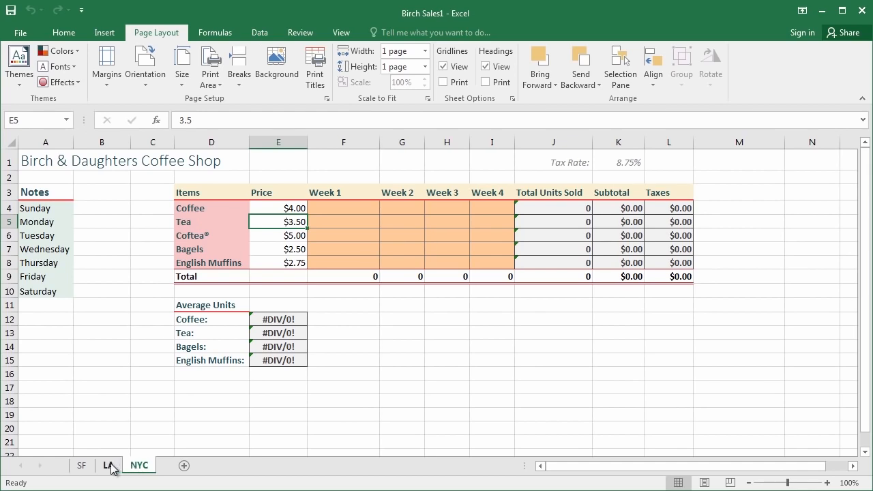
ctrl+click(109, 466)
ctrl+click(82, 465)
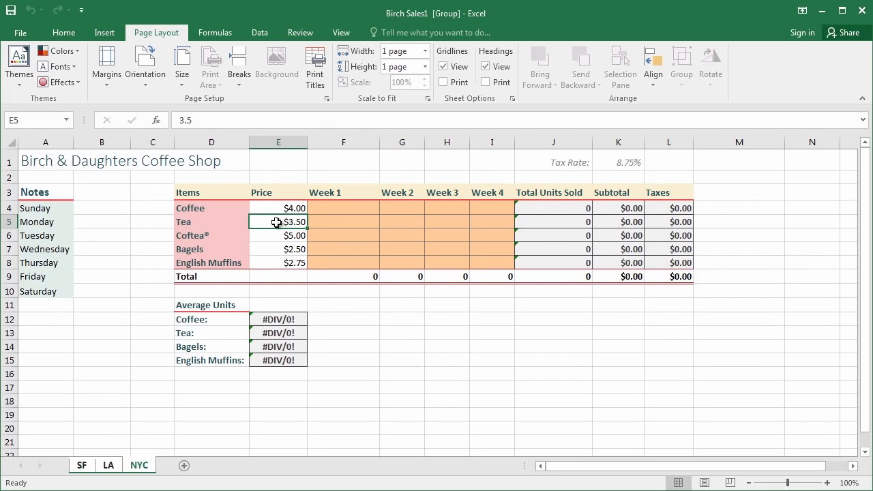
text(3)
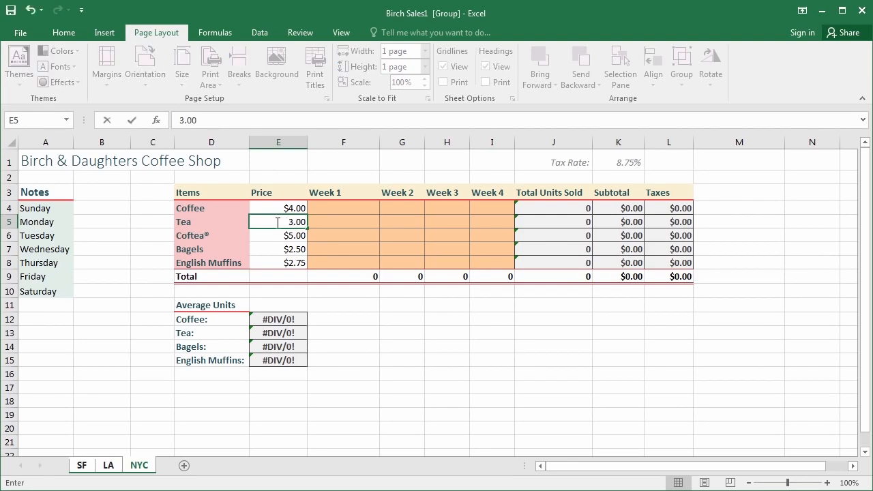
text(.00)
key(Return)
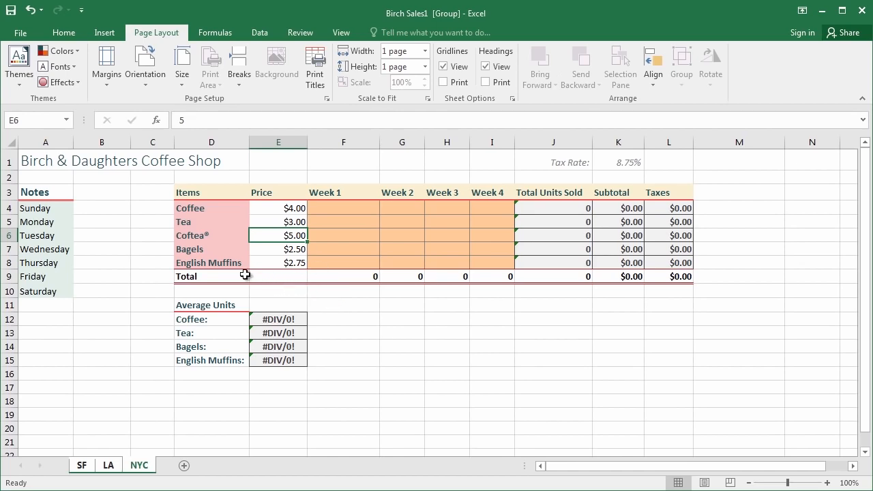
Replace the English Muffins item in D8 with Crumpets across the grouped worksheets.
click(192, 266)
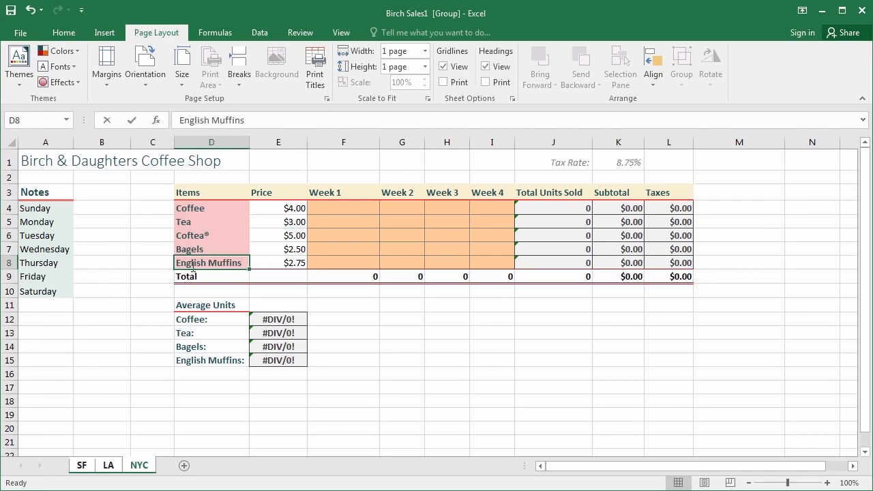
text(Crumpets)
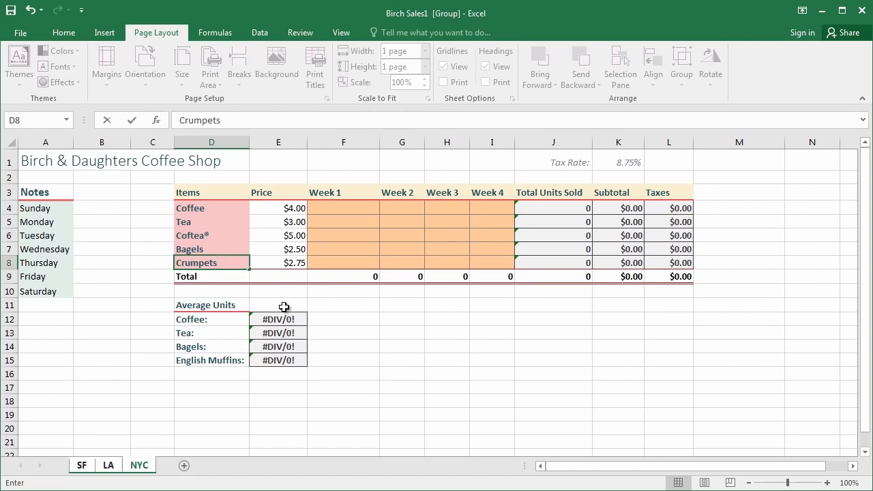
key(Return)
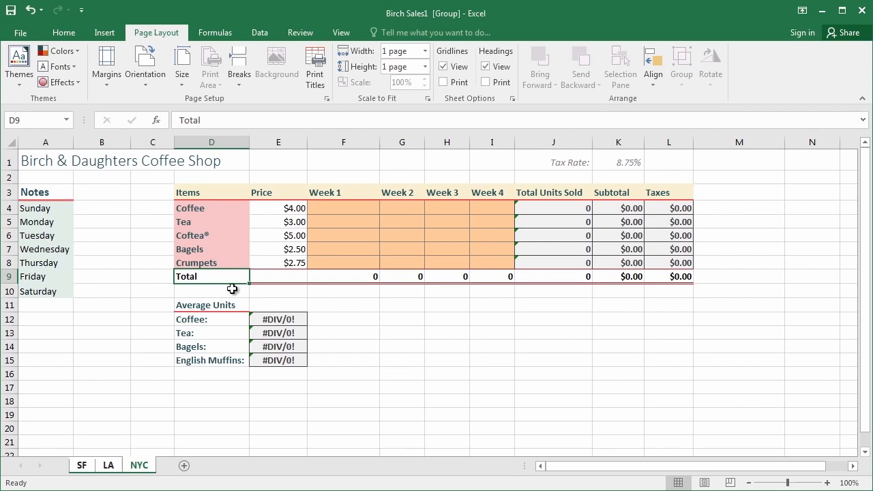
Check the Tea price and the renamed item on the LA, SF and NYC worksheets.
click(109, 467)
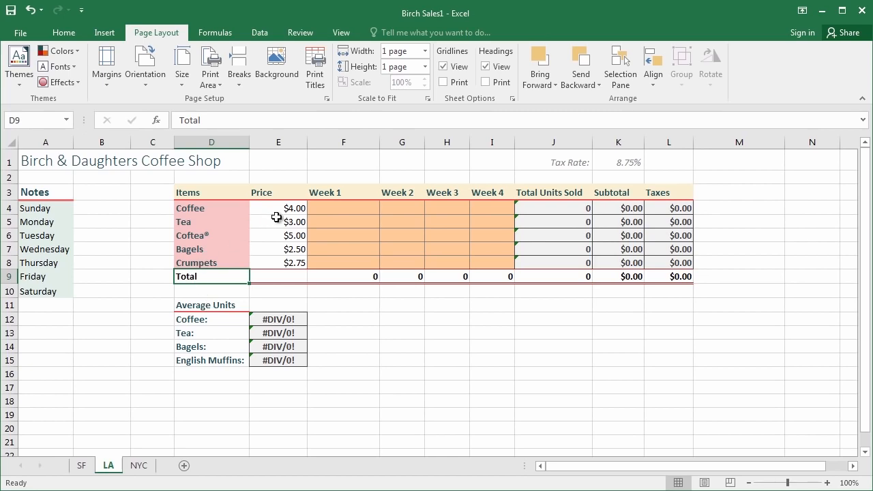
click(81, 470)
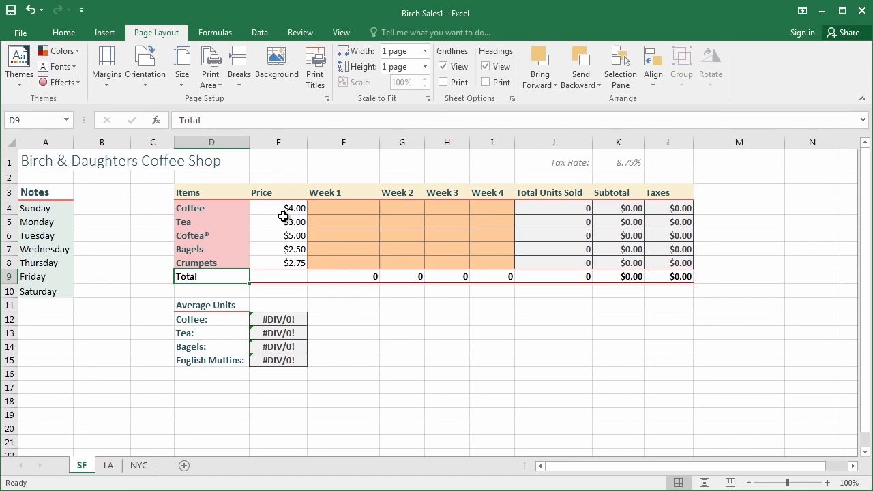
click(134, 470)
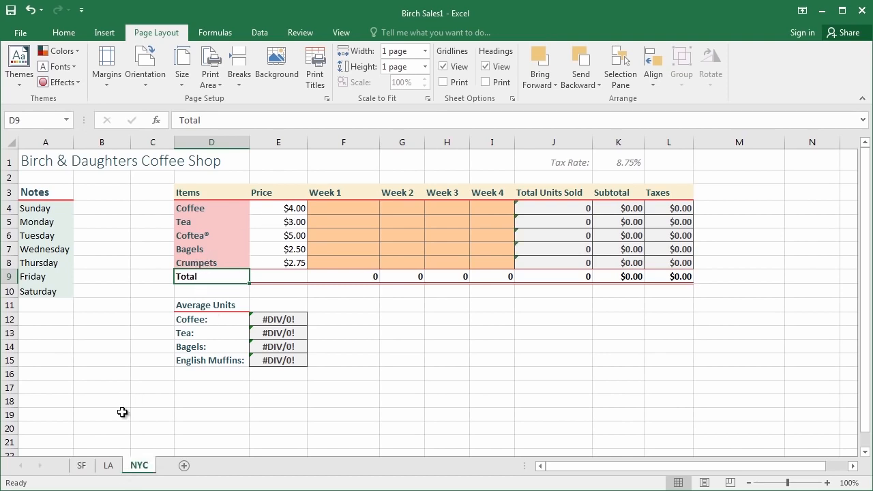
Group the SF, LA and NYC worksheets, starting from SF, and ungroup them again.
right_click(83, 469)
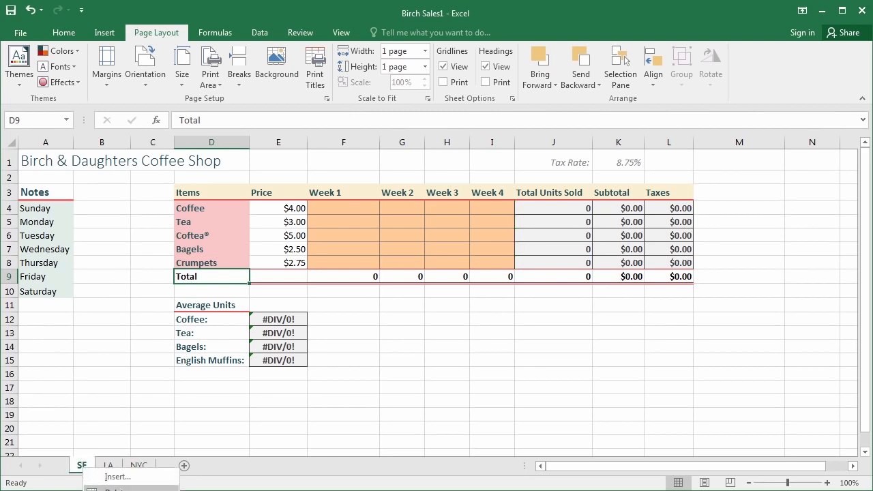
key(Escape)
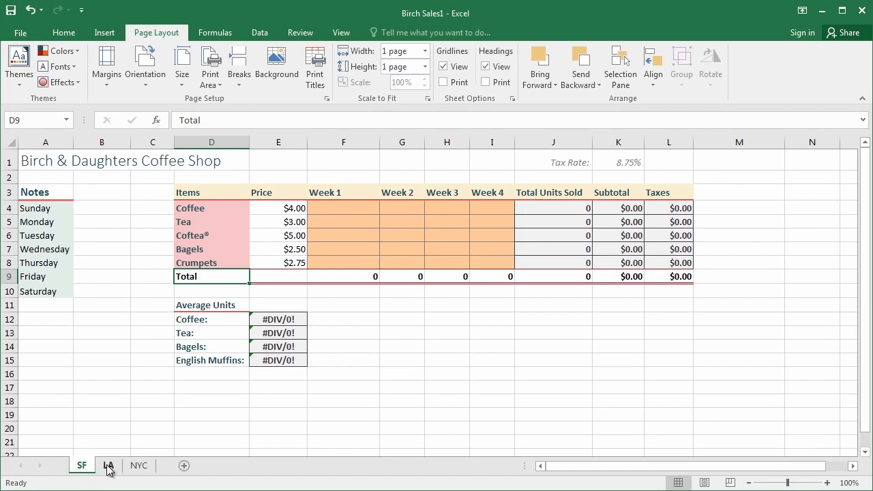
ctrl+click(108, 468)
ctrl+click(139, 468)
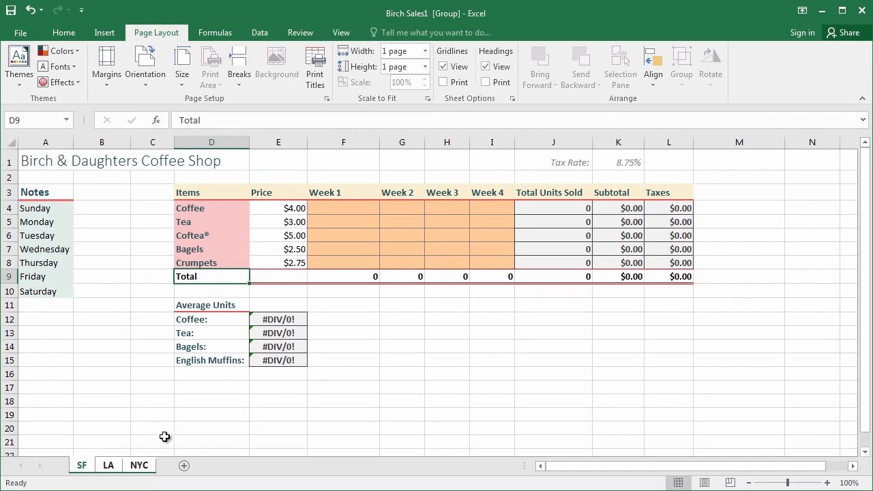
right_click(137, 464)
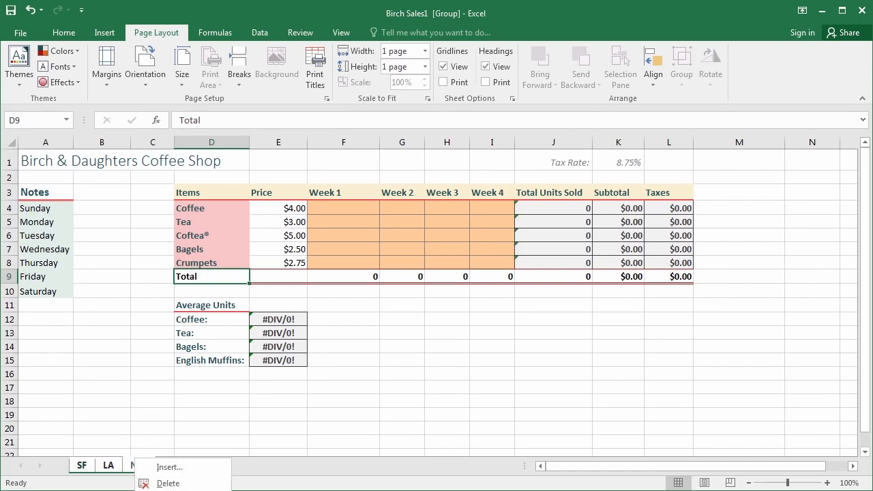
click(164, 490)
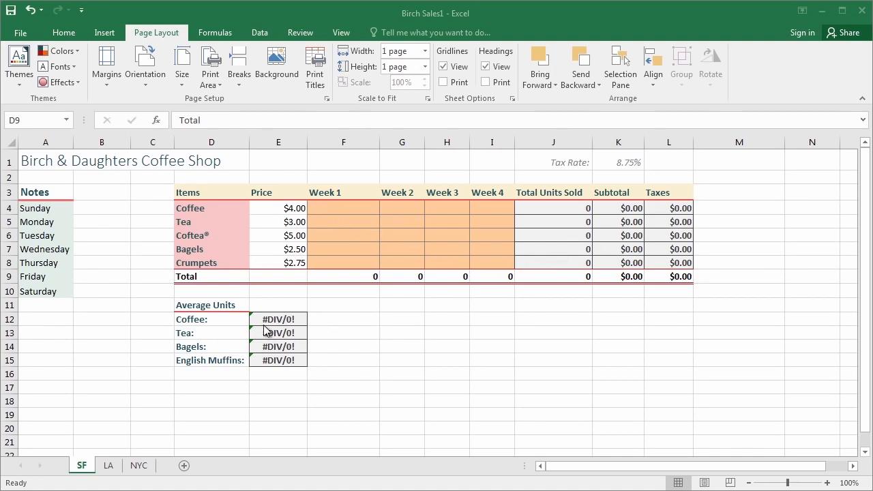
Enter the Week 1 units on the SF worksheet: Coffee 252, Tea 645, Coftea 621, Bagels 541 and Crumpets 512.
click(346, 208)
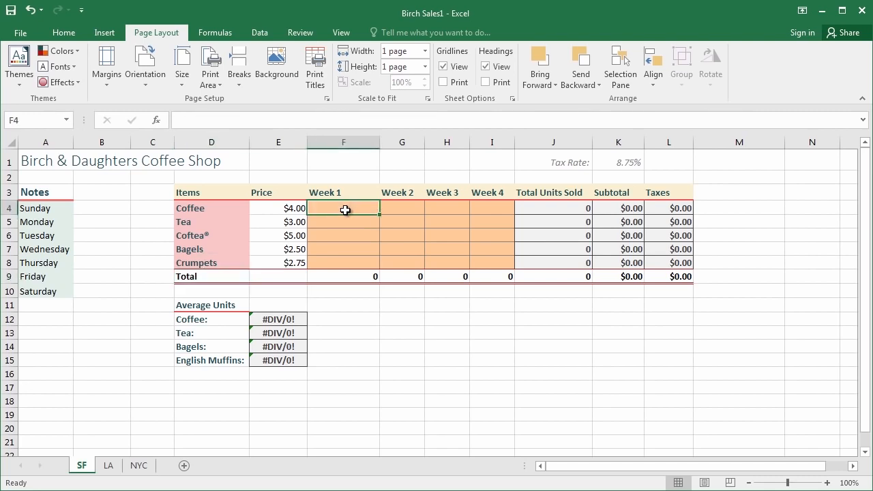
text(252)
key(ctrl+Return)
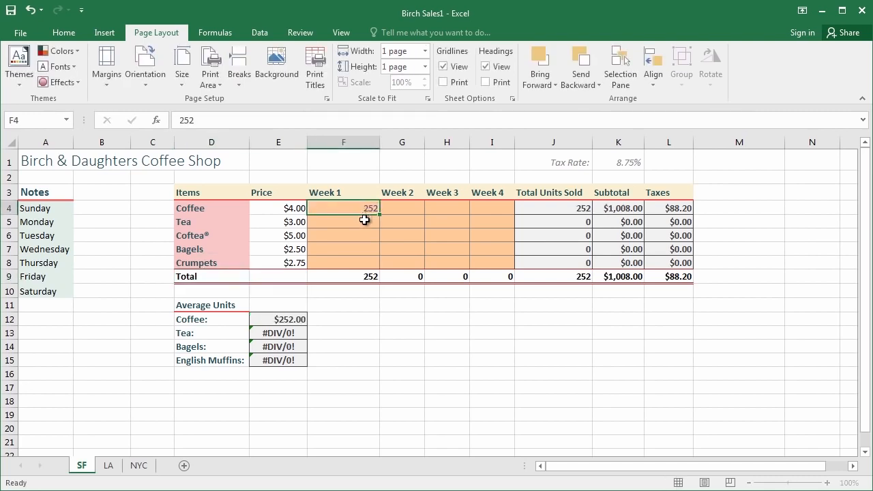
click(368, 218)
text(645)
key(Return)
text(6)
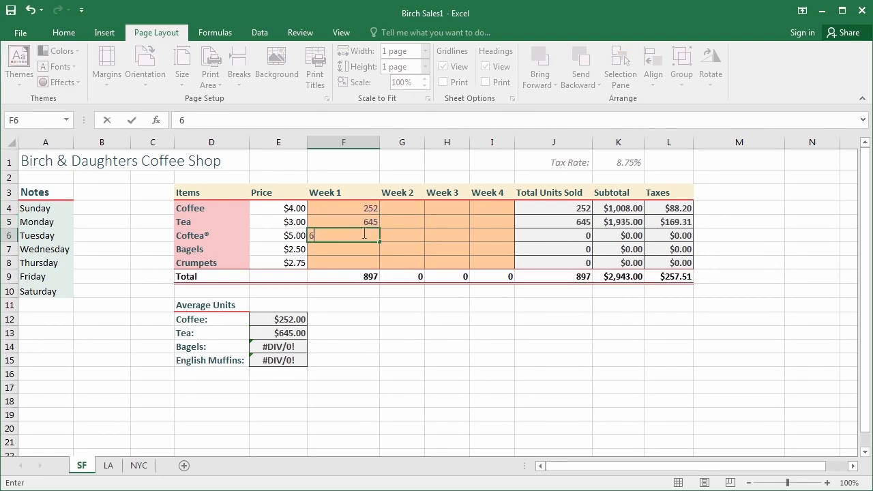
text(214)
key(BackSpace)
key(Return)
text(54)
key(Return)
text(512)
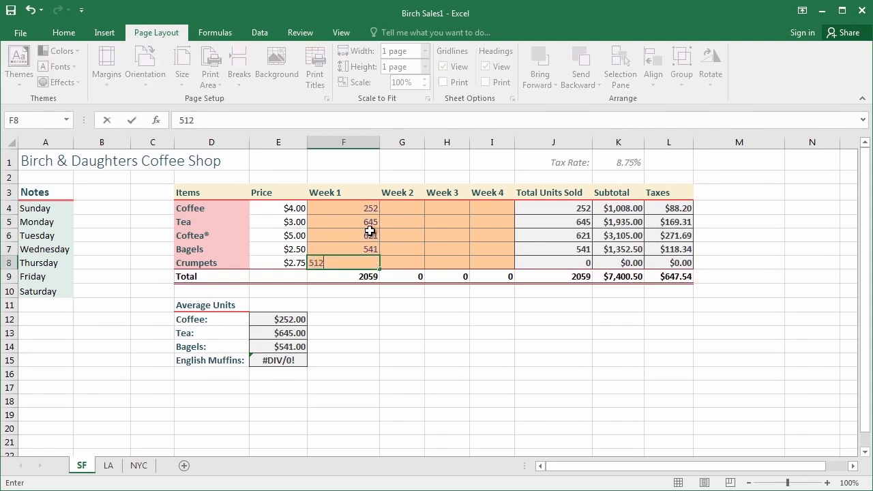
key(Return)
Fill the SF worksheet's Week 1 units across Weeks 2 to 4 for all five items.
drag(354, 208, 497, 270)
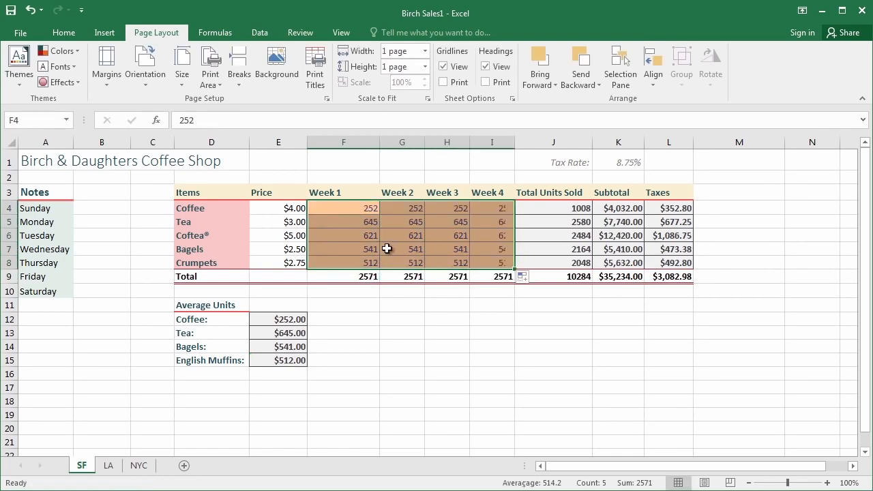
click(392, 235)
click(416, 224)
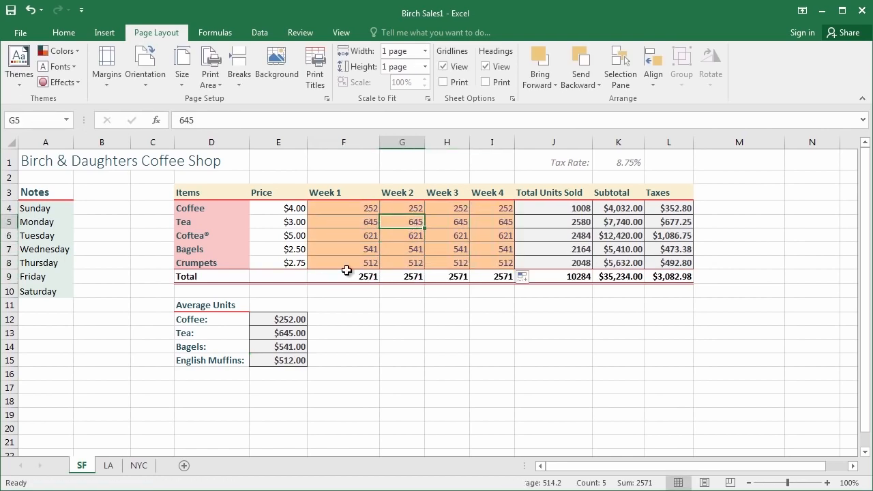
click(342, 208)
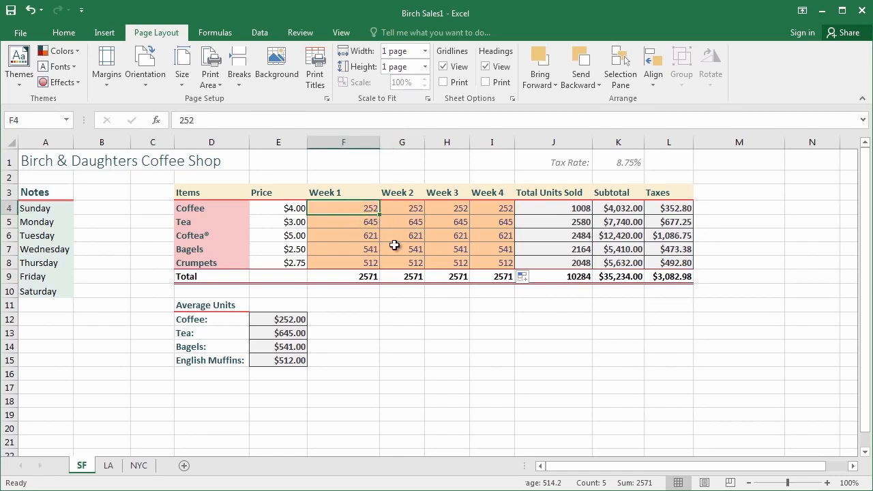
Set the SF units to 545 for Tea in Week 2, 323 for Coftea in Week 3 and 564 for Tea in Week 4.
click(401, 221)
text(5454)
key(BackSpace)
key(Return)
click(454, 231)
text(323)
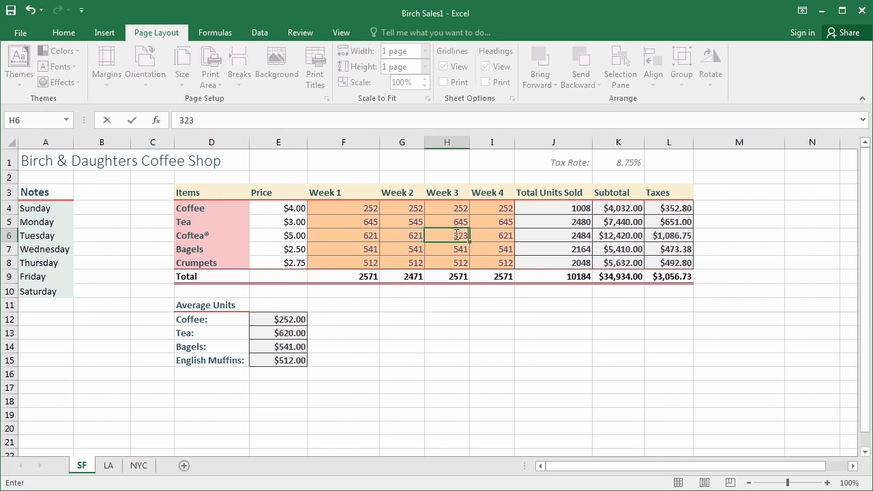
key(Return)
click(494, 224)
text(564)
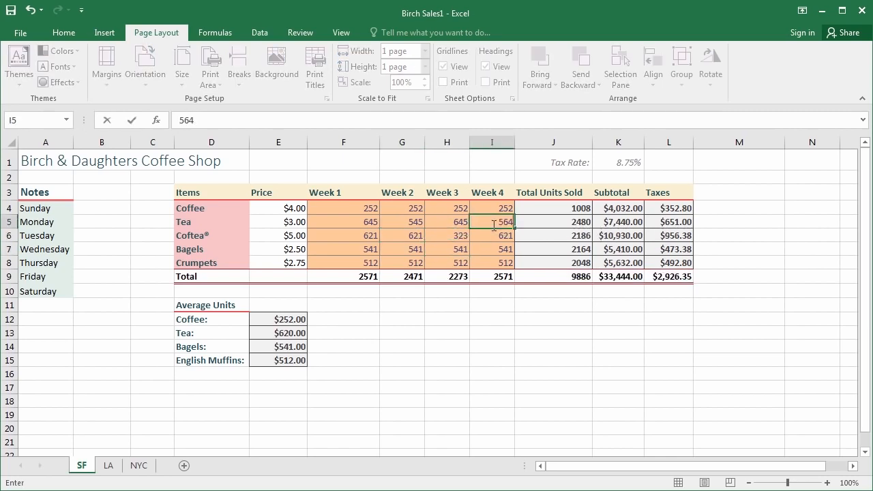
key(Return)
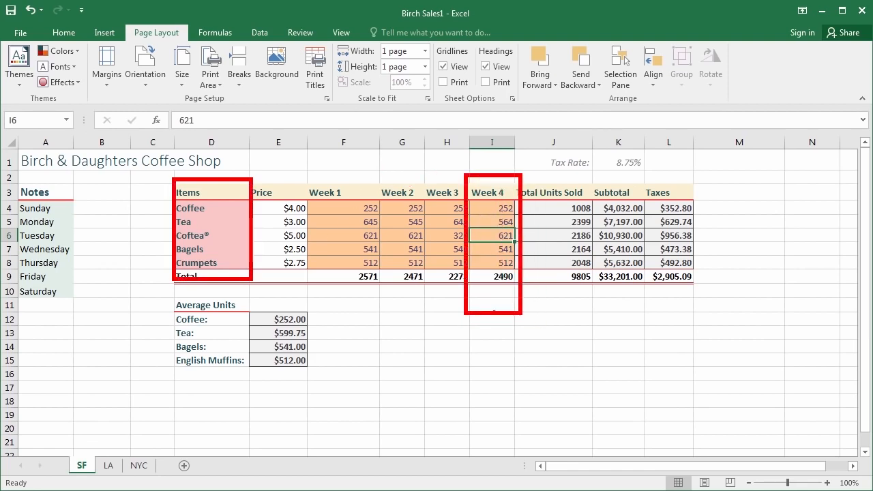
Match the Week 4 units for Coffee with its item name on the SF worksheet.
click(504, 208)
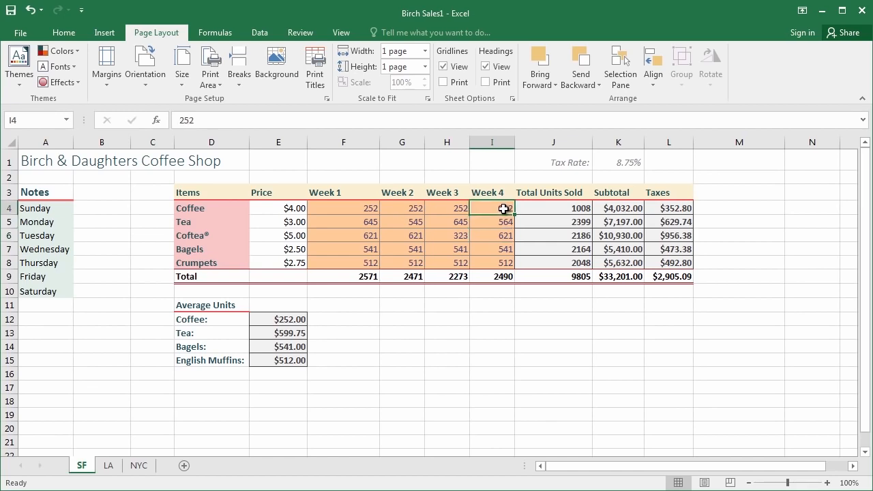
click(198, 209)
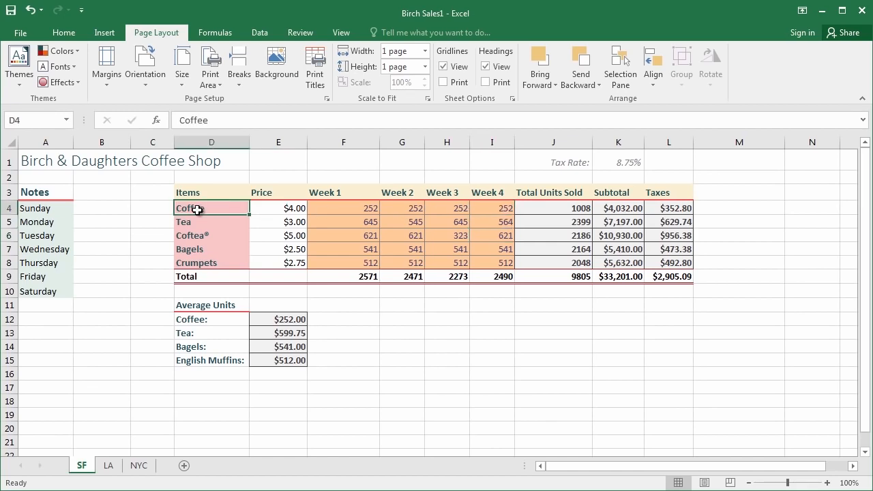
click(565, 208)
click(621, 212)
click(671, 222)
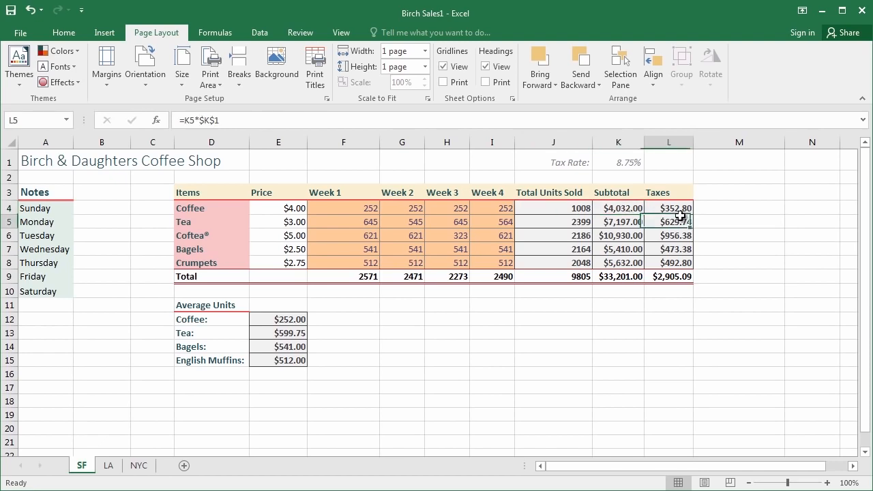
click(315, 182)
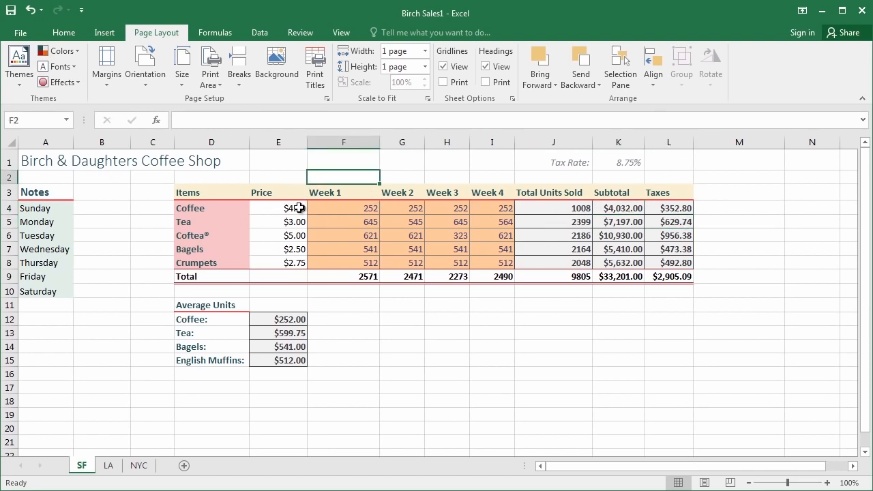
click(511, 175)
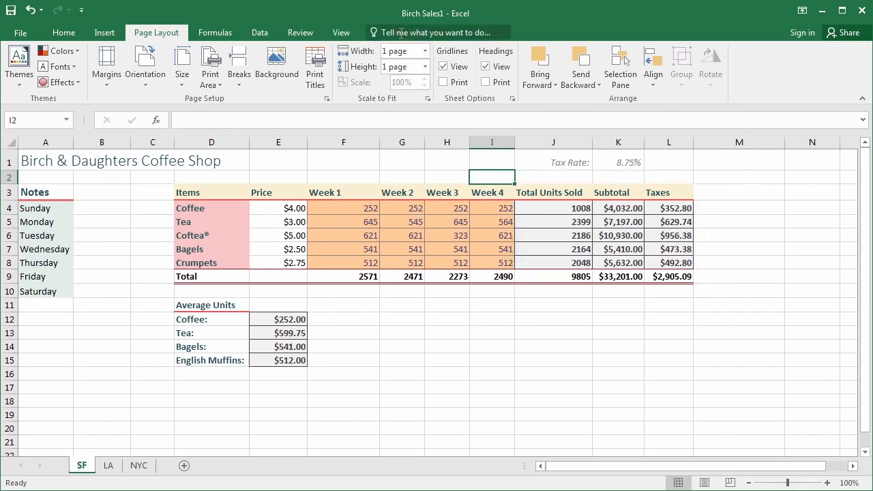
Freeze only the top row of the SF worksheet.
click(340, 32)
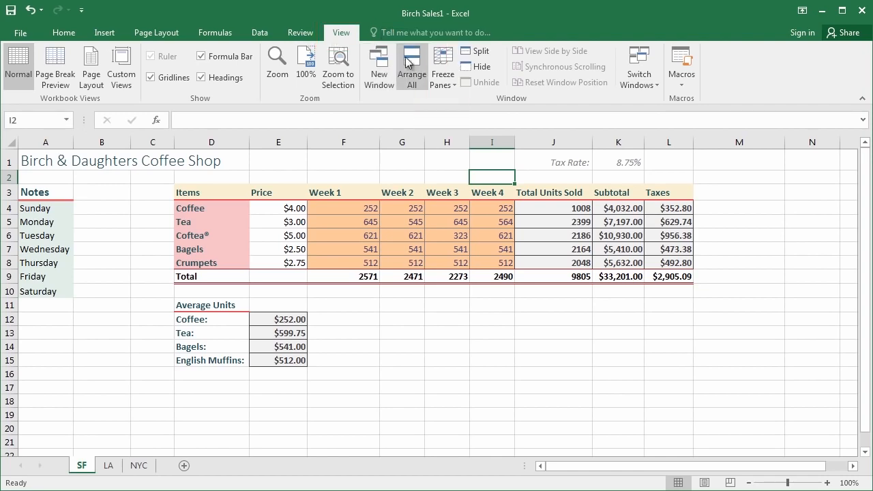
click(541, 146)
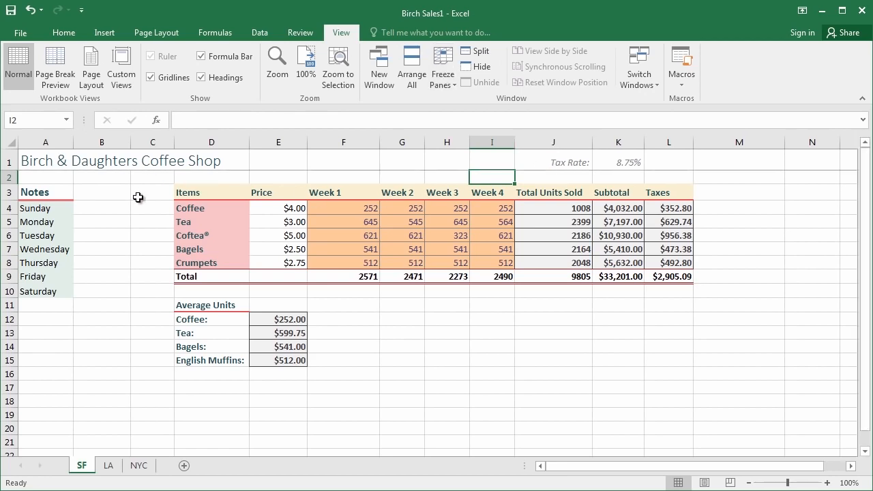
scroll(177, 218, down, 8)
scroll(211, 233, up, 4)
scroll(214, 235, up, 4)
scroll(216, 236, down, 5)
scroll(217, 236, up, 4)
scroll(219, 238, up, 1)
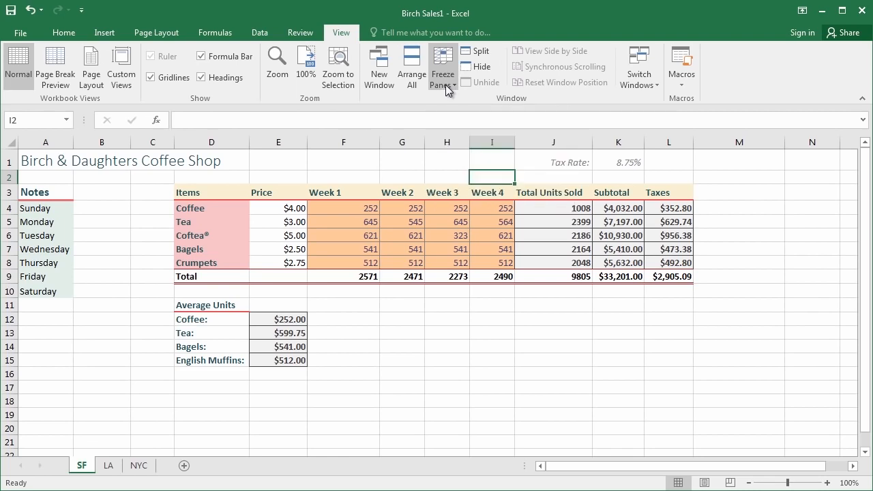
Freeze only the first column of the SF worksheet in place of the top row.
click(513, 182)
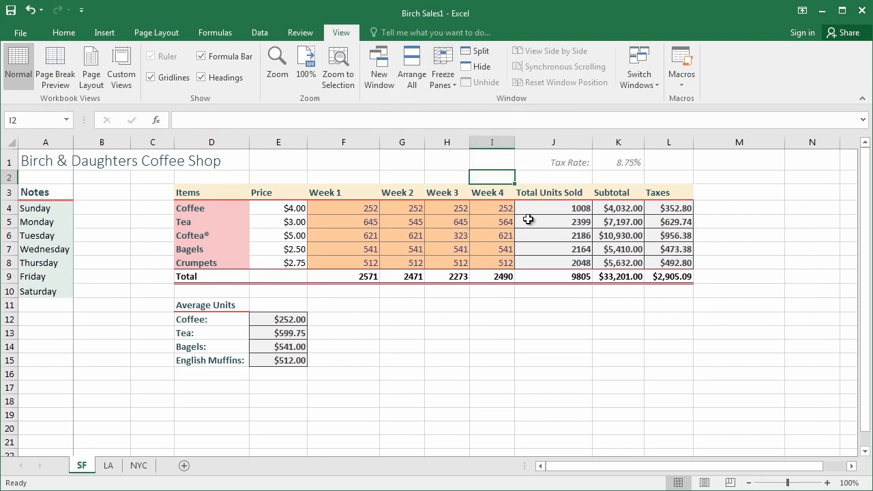
click(852, 468)
click(851, 468)
click(852, 467)
click(852, 468)
click(852, 468)
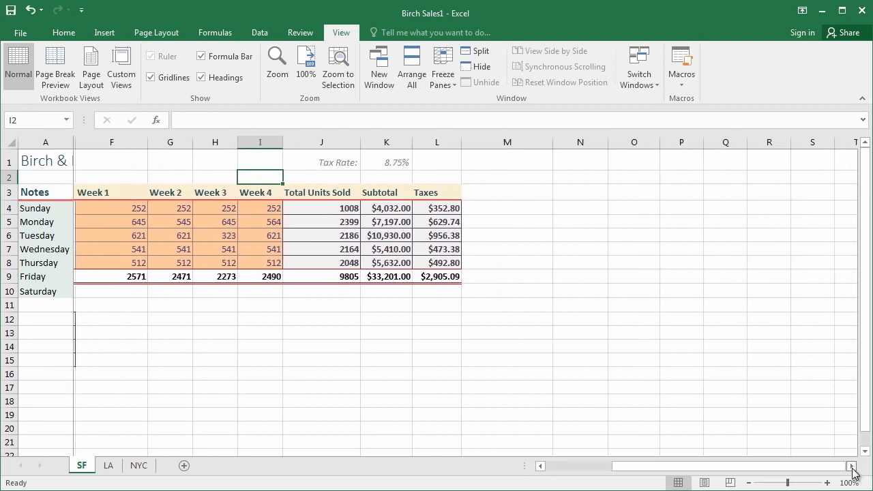
click(852, 468)
click(852, 468)
drag(668, 467, 539, 466)
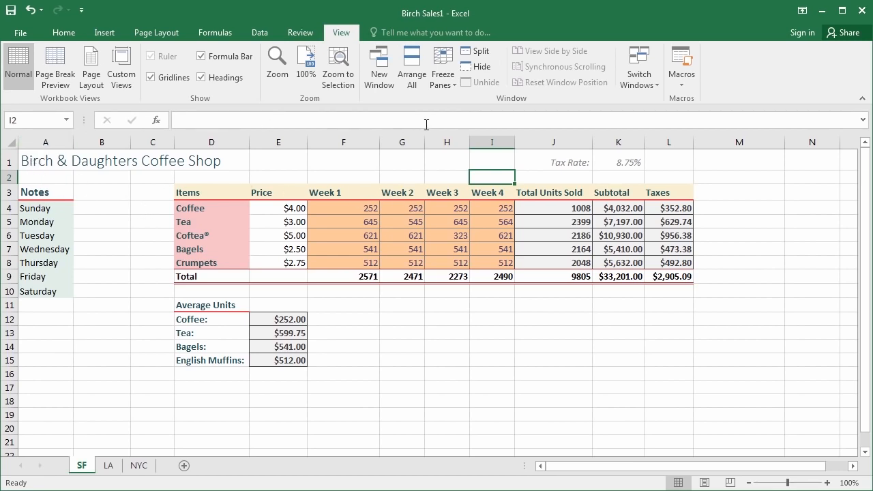
Freeze the SF worksheet's panes at cell F4 to hold rows 1 to 3 and columns A to E.
click(446, 90)
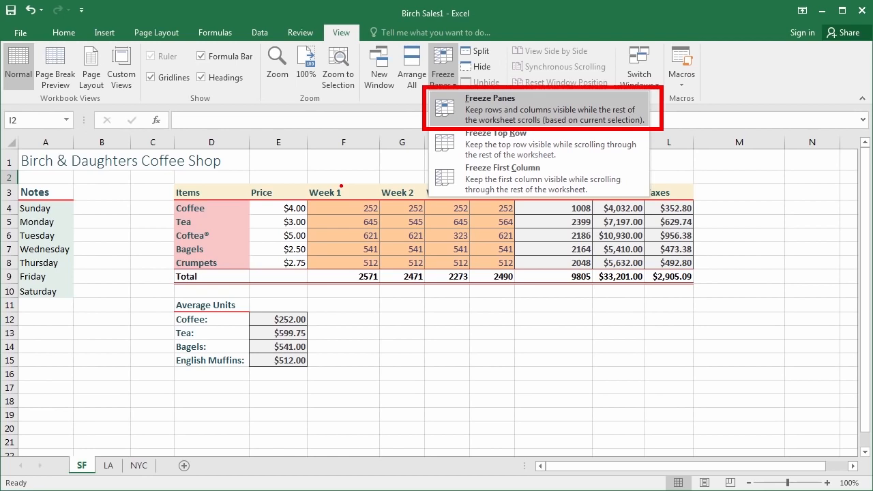
key(Escape)
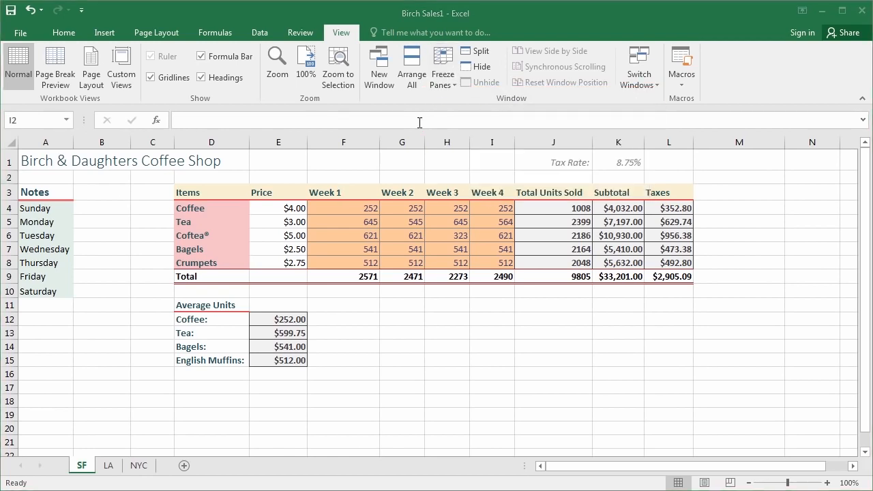
click(328, 206)
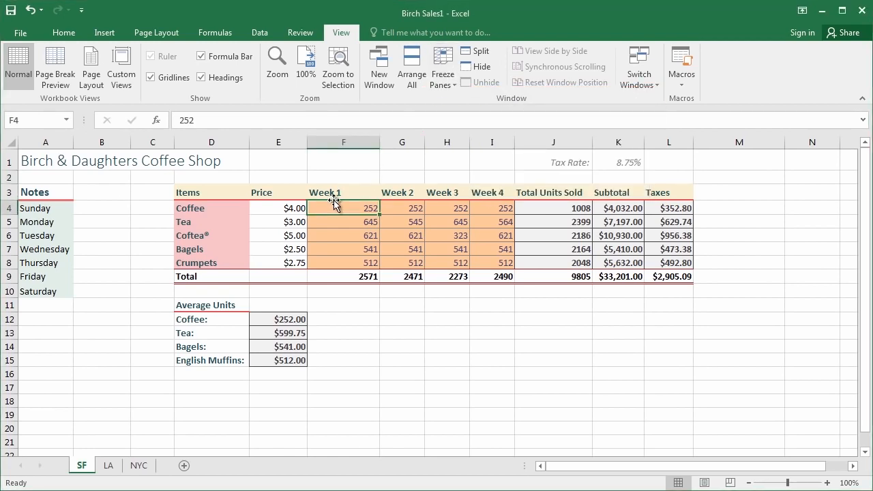
drag(388, 197, 386, 259)
drag(309, 219, 424, 220)
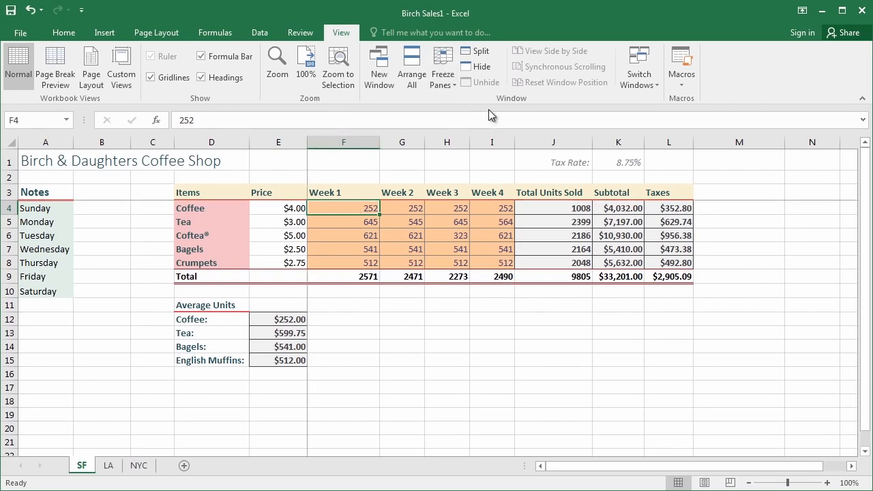
Examine how the frozen rows 1 to 3 and columns A to E behave in both directions on the SF worksheet.
scroll(374, 275, down, 7)
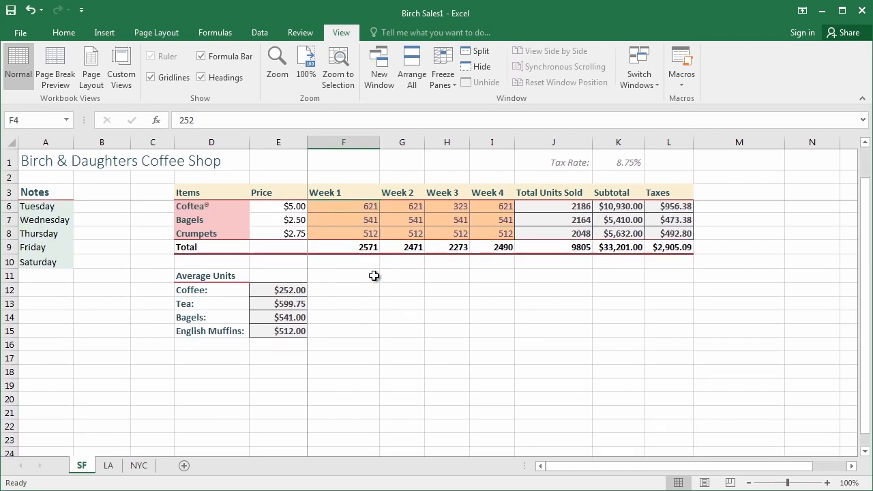
scroll(374, 276, up, 3)
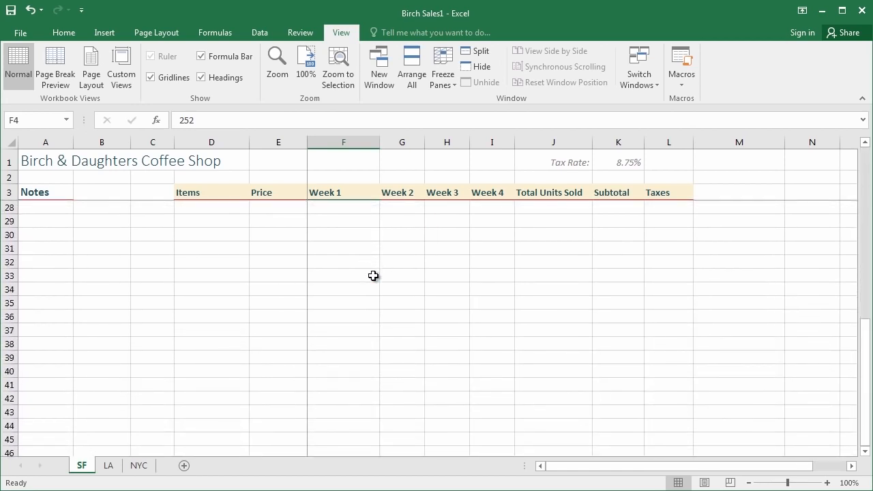
scroll(374, 272, up, 4)
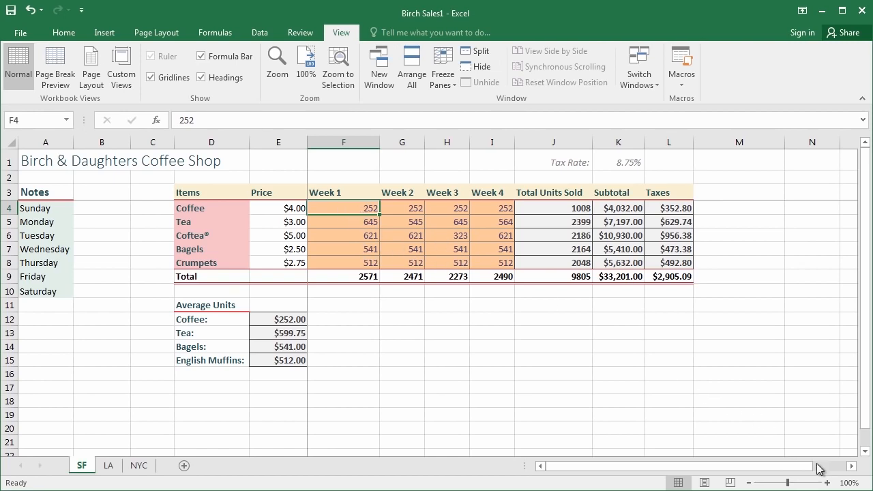
mouse_move(820, 469)
mouse_down()
mouse_move(798, 469)
mouse_move(837, 470)
mouse_up()
click(851, 466)
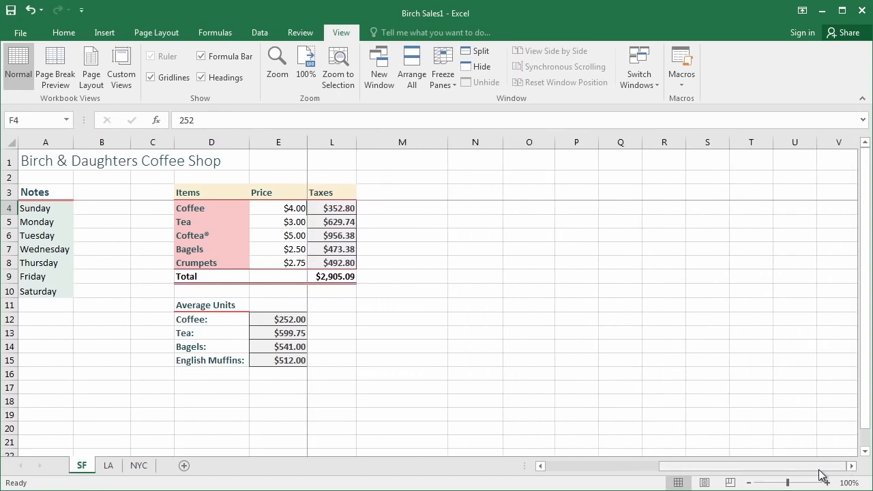
click(541, 467)
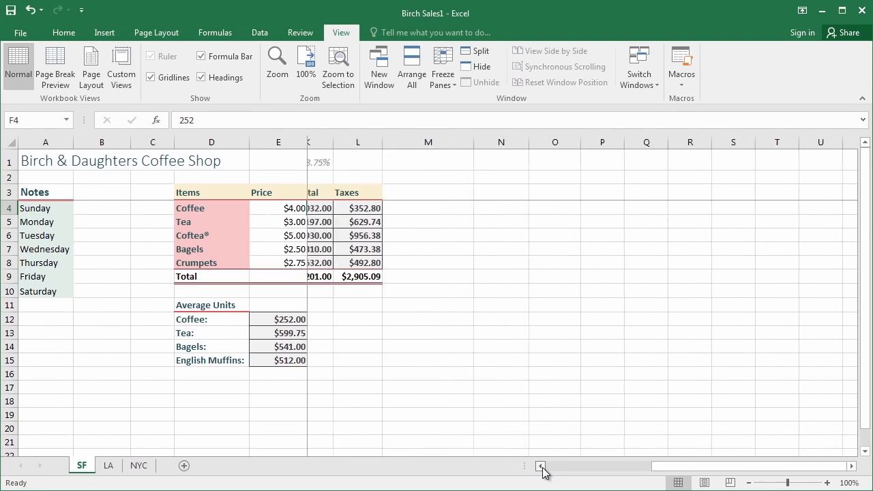
click(541, 466)
click(541, 466)
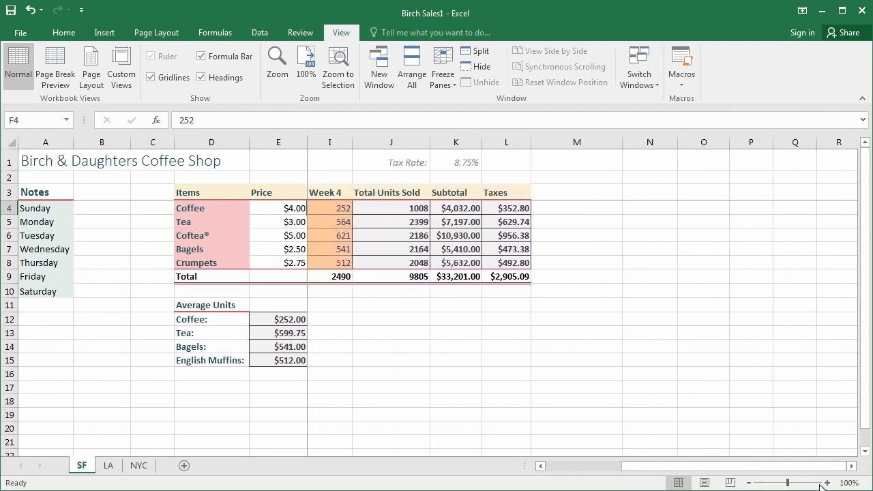
click(852, 466)
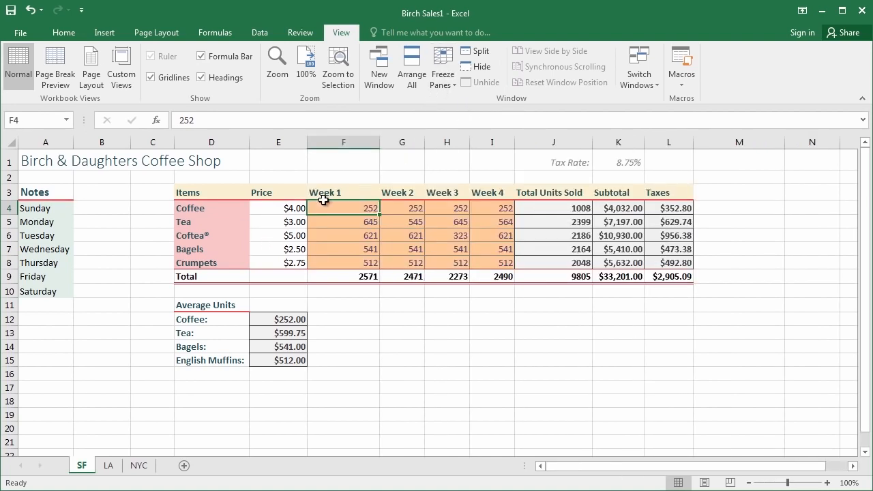
Freeze the SF worksheet's panes at cell E4 to hold rows 1 to 3 and columns A to D.
click(279, 210)
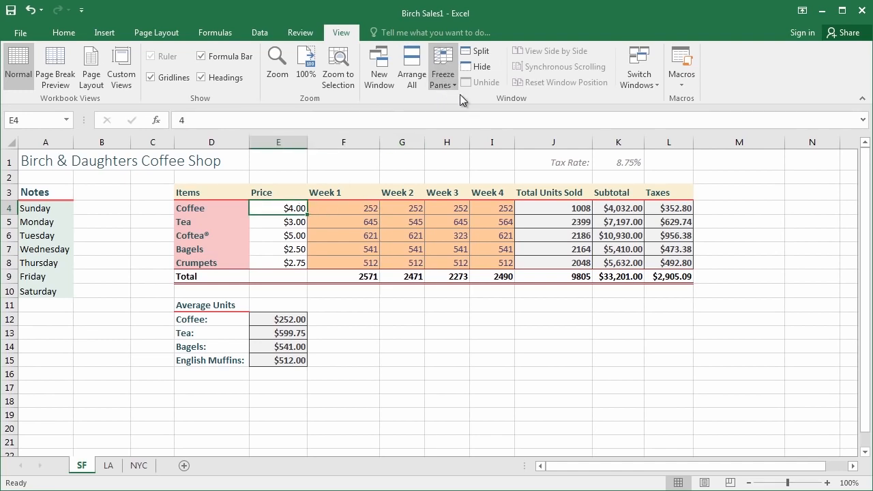
click(479, 103)
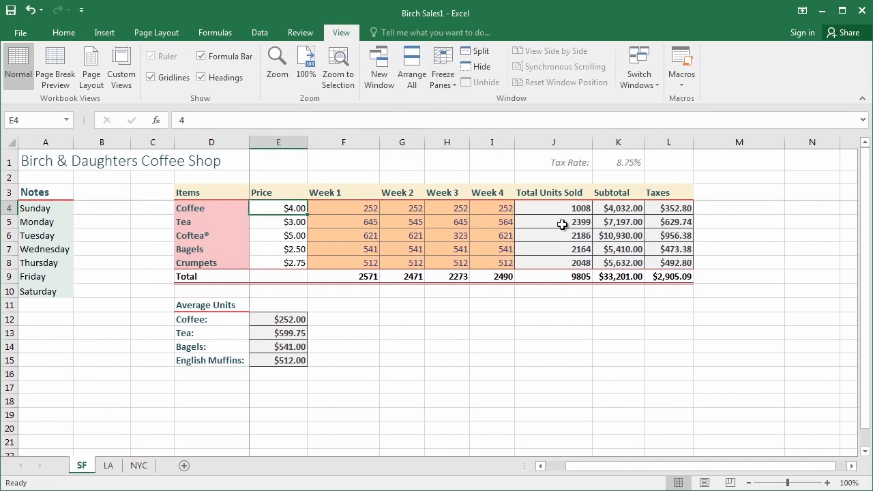
click(853, 465)
click(853, 466)
click(854, 466)
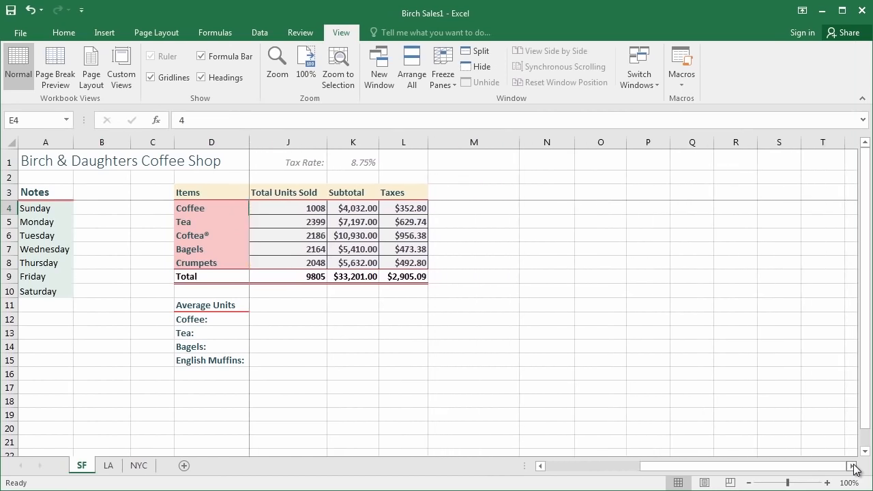
click(853, 466)
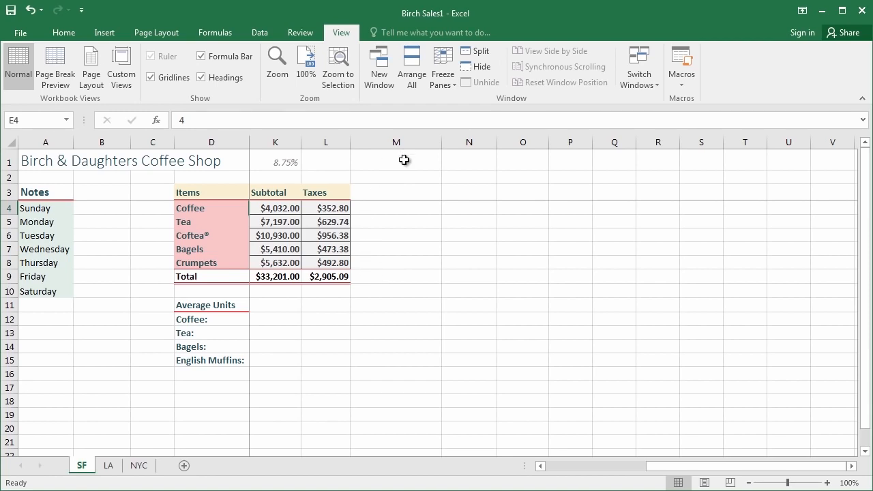
drag(710, 468, 581, 477)
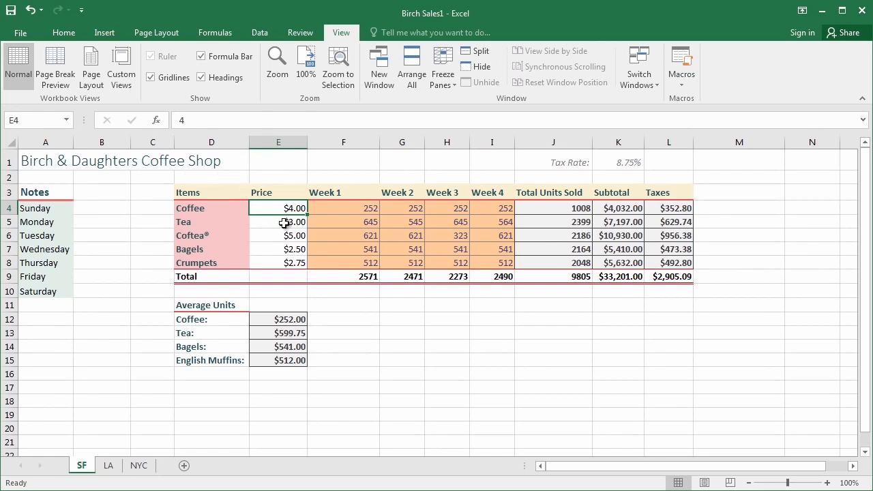
Freeze the SF worksheet's panes at cell E1 to hold only columns A to D.
click(285, 158)
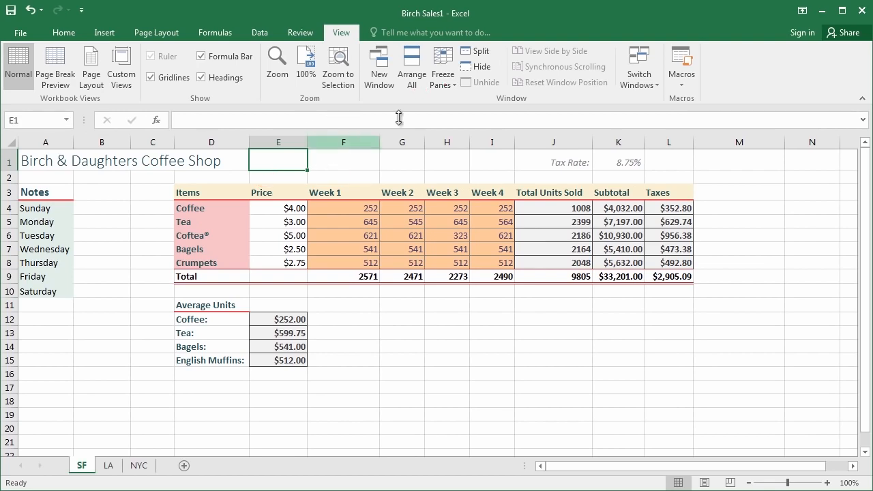
click(440, 87)
click(480, 104)
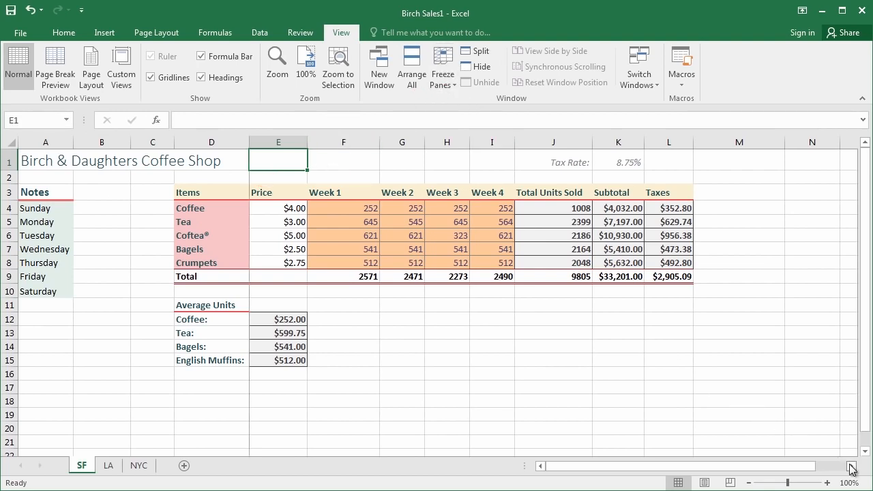
Examine how the SF worksheet behaves vertically and horizontally with only columns A to D frozen.
mouse_move(865, 418)
mouse_down()
mouse_move(868, 440)
mouse_move(863, 419)
mouse_up()
click(867, 454)
click(867, 453)
click(867, 454)
click(867, 453)
click(867, 454)
click(866, 454)
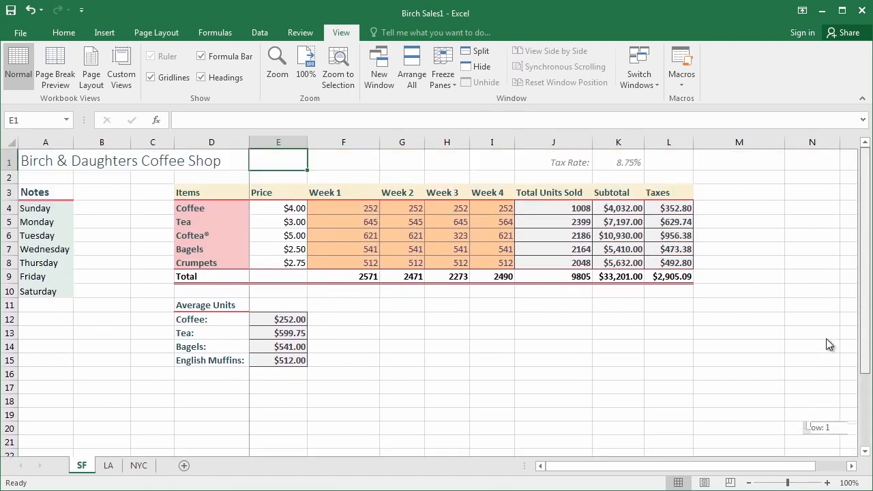
click(852, 466)
click(852, 466)
click(852, 465)
click(853, 466)
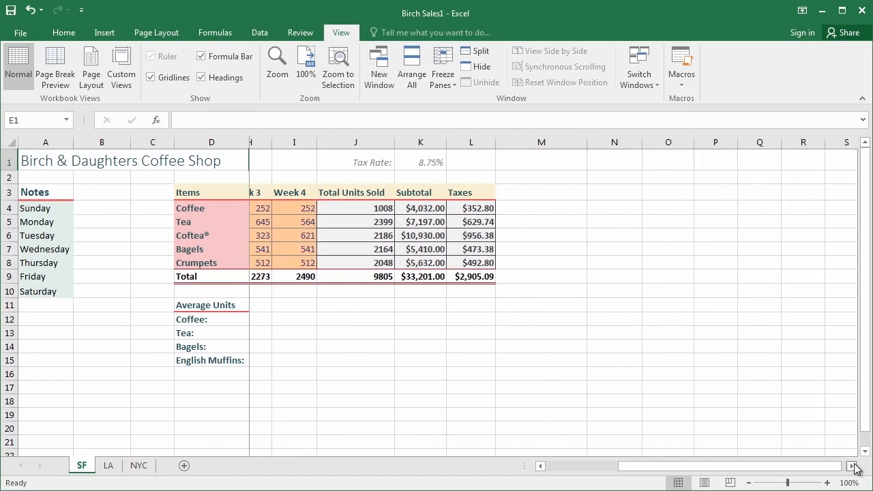
click(852, 466)
drag(827, 469, 744, 469)
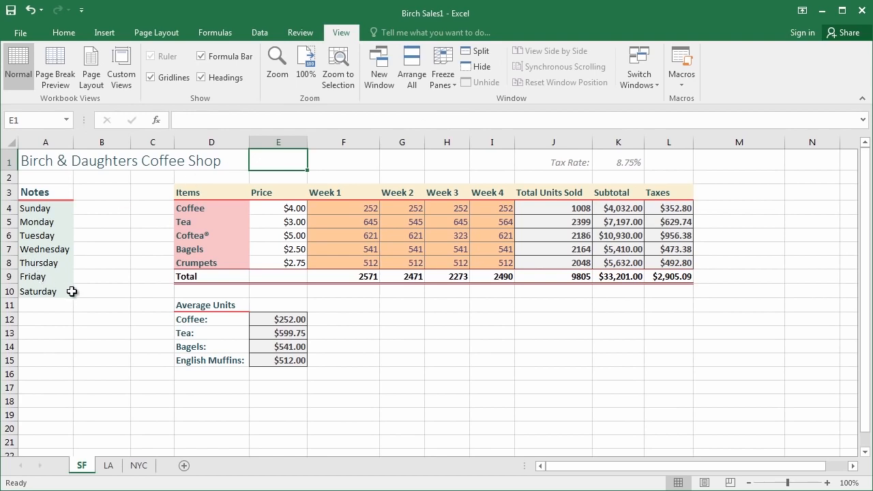
Freeze the SF worksheet's panes at cell A4 to hold only rows 1 to 3.
click(33, 209)
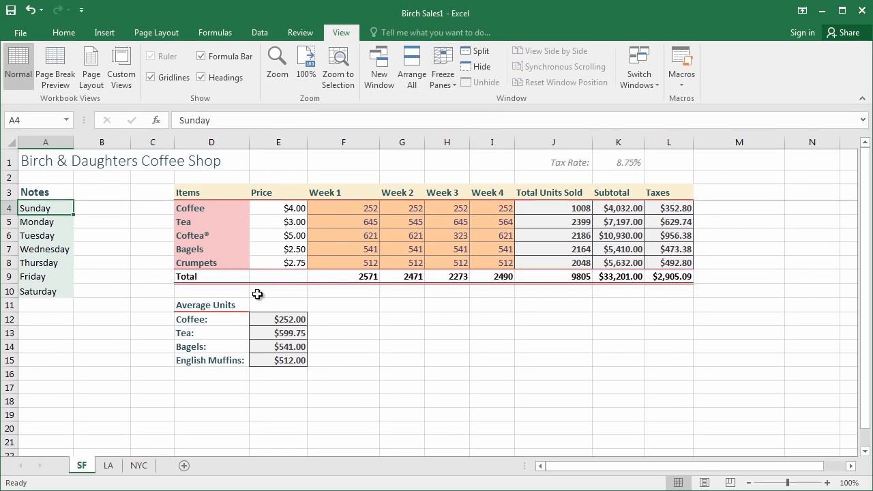
scroll(246, 302, down, 4)
scroll(242, 324, up, 4)
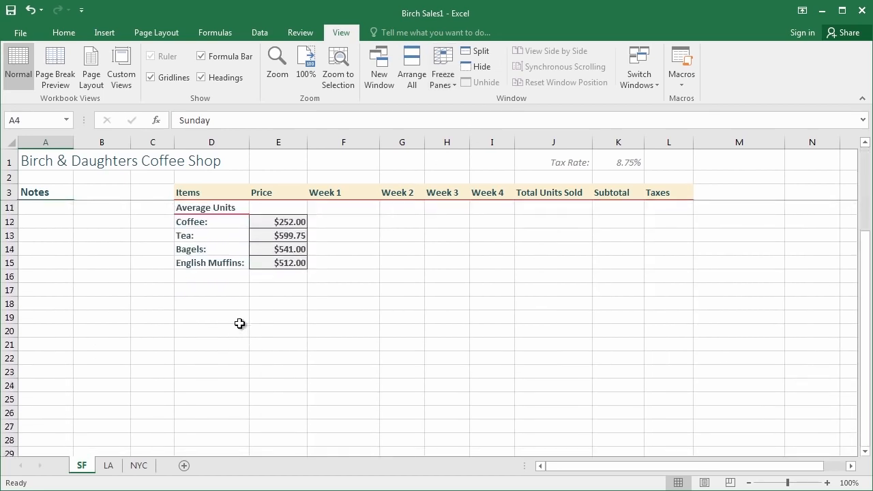
scroll(242, 323, down, 2)
scroll(242, 323, down, 3)
scroll(242, 324, up, 5)
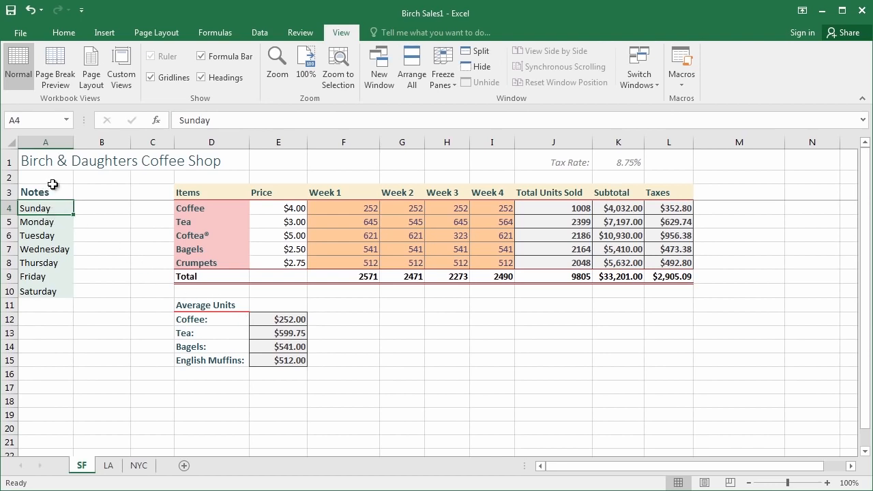
scroll(115, 237, down, 2)
scroll(117, 243, up, 2)
scroll(840, 480, right, 6)
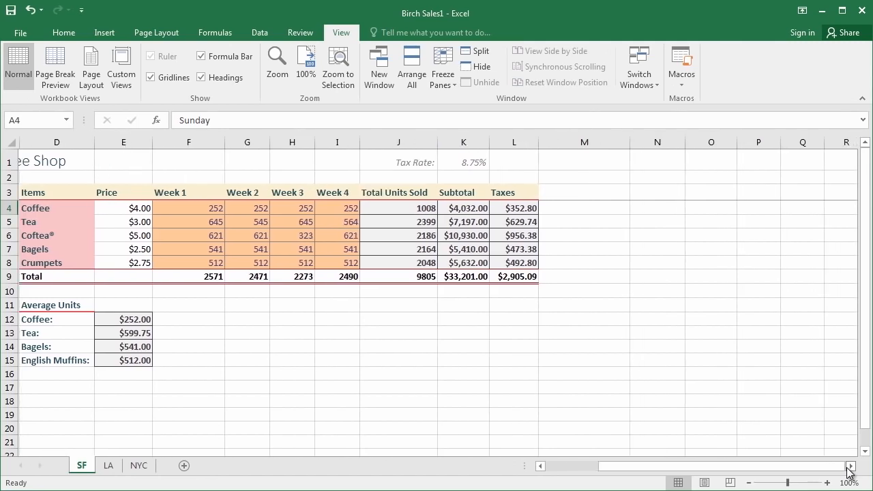
scroll(798, 473, left, 6)
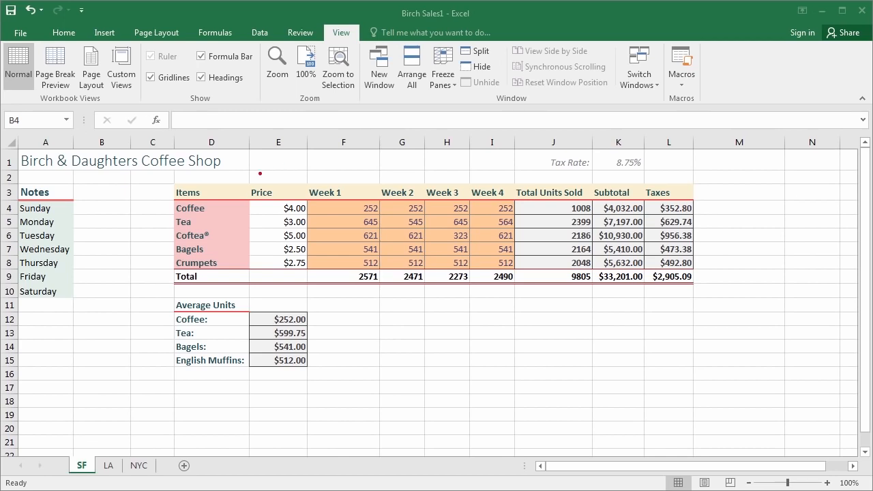
mouse_move(246, 180)
mouse_down()
mouse_move(492, 279)
mouse_move(591, 301)
mouse_up()
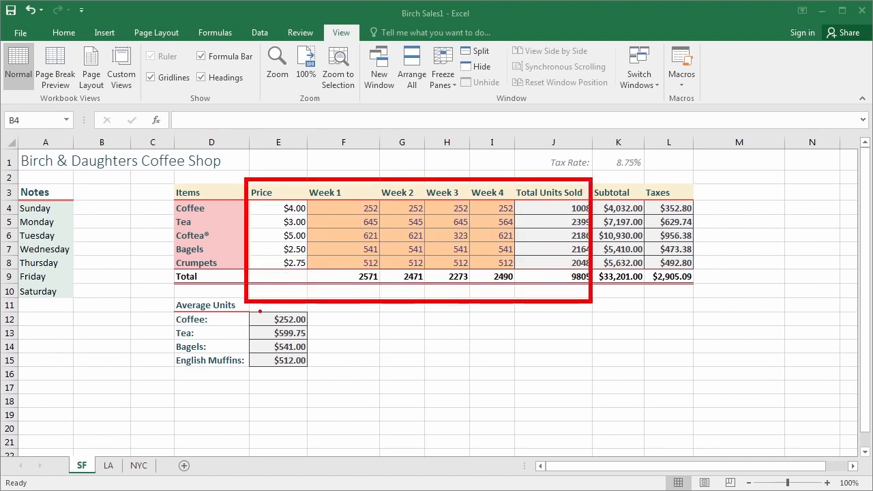
drag(715, 166, 645, 311)
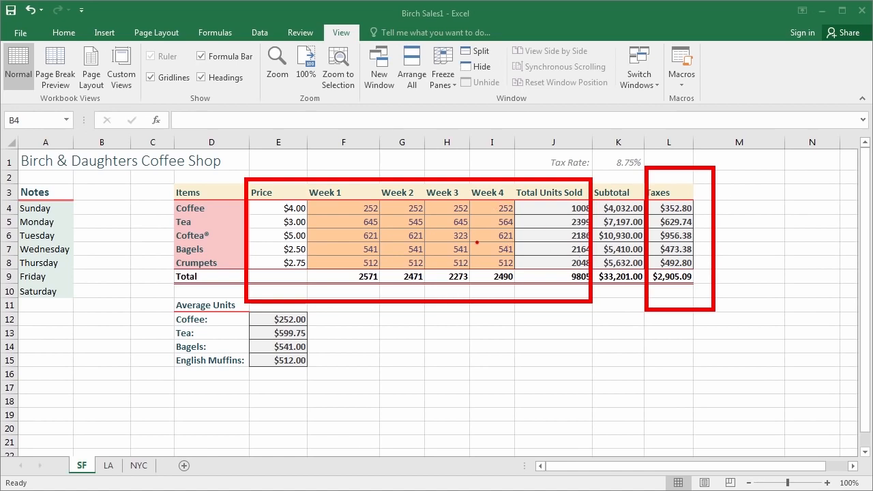
key(Escape)
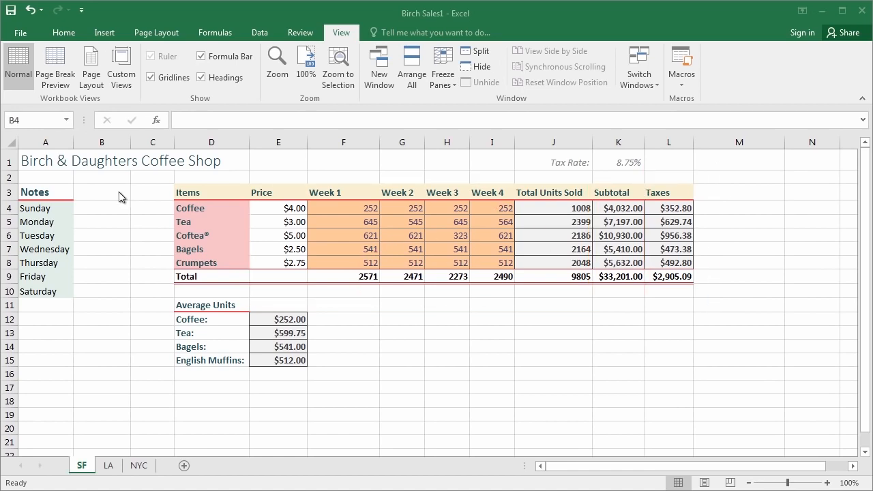
key(ctrl+2)
mouse_move(158, 39)
mouse_down()
mouse_move(100, 110)
mouse_move(178, 194)
mouse_up()
Save the full SF worksheet layout as a custom view named Original, with cell C2 selected.
click(146, 180)
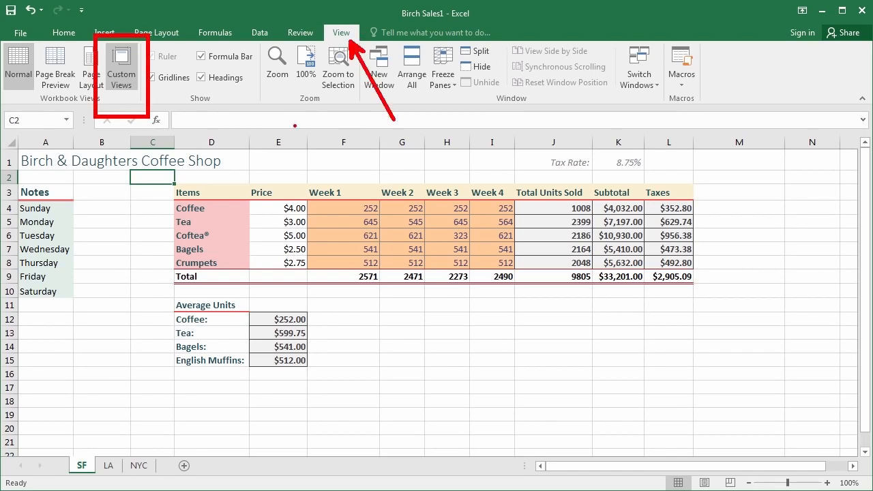
click(121, 75)
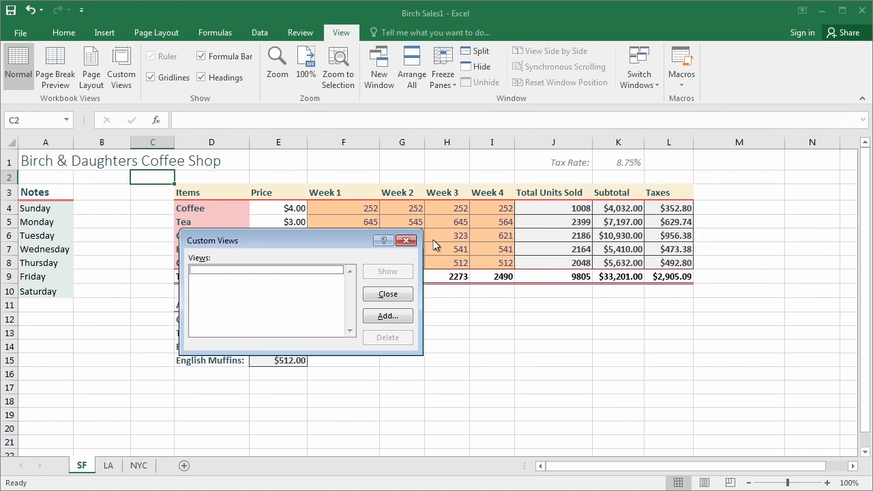
click(387, 317)
text(O)
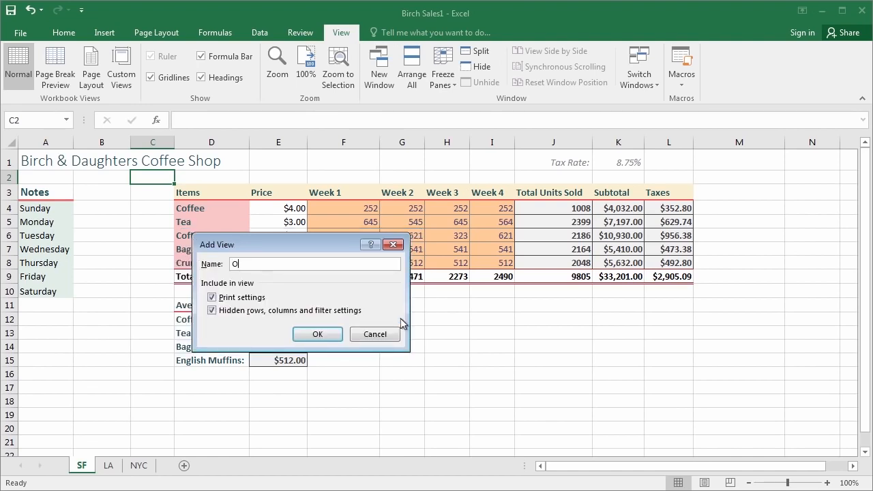
text(riginal)
click(328, 337)
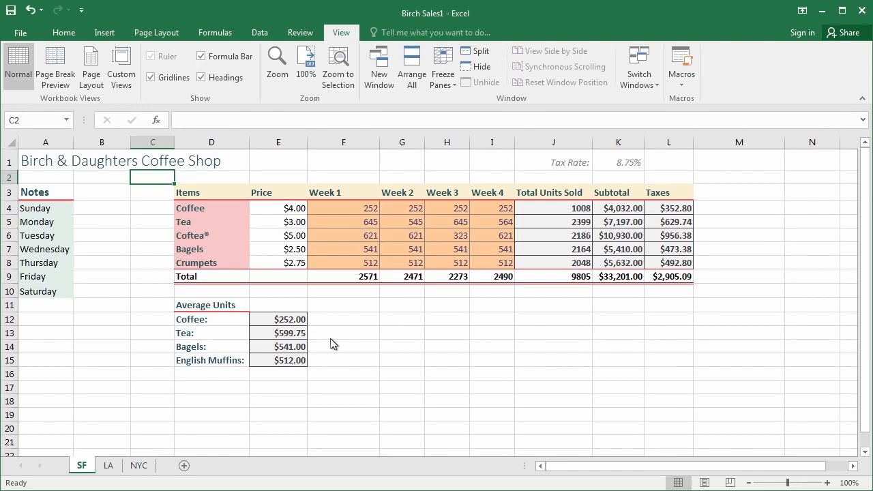
Hide rows 11 to 15, which hold the Average Units block, on the SF worksheet.
drag(15, 304, 17, 385)
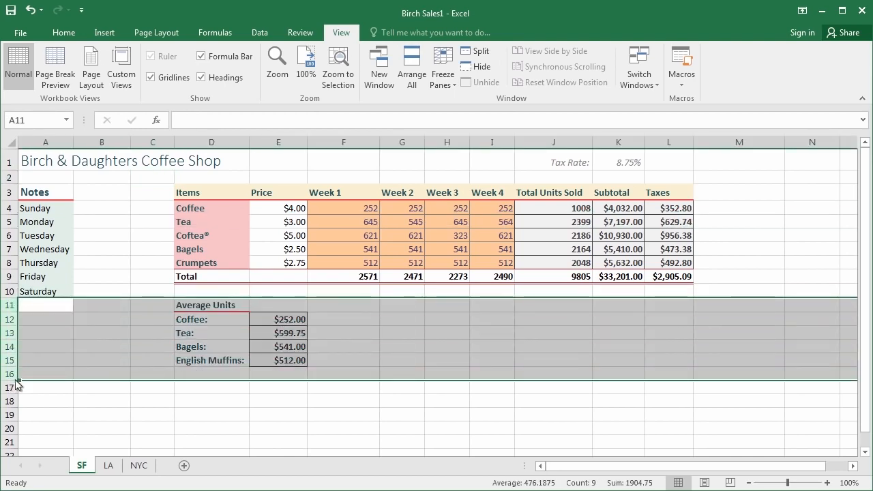
drag(15, 305, 18, 357)
right_click(17, 340)
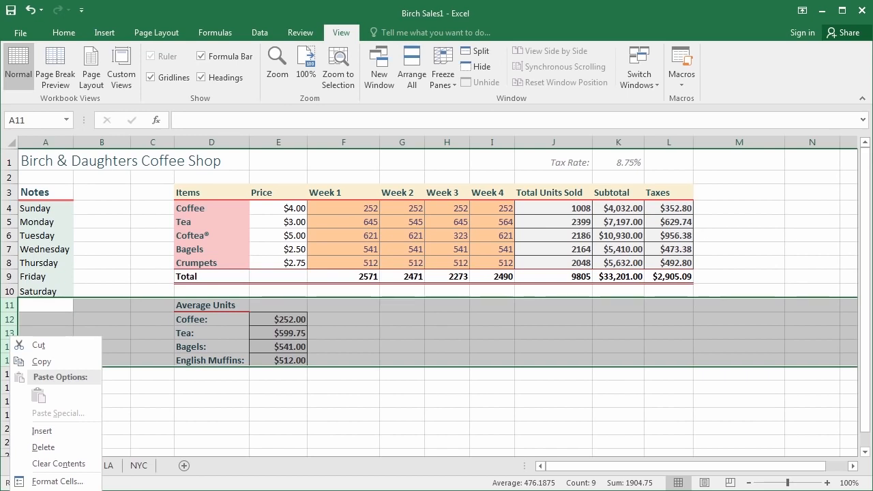
key(Escape)
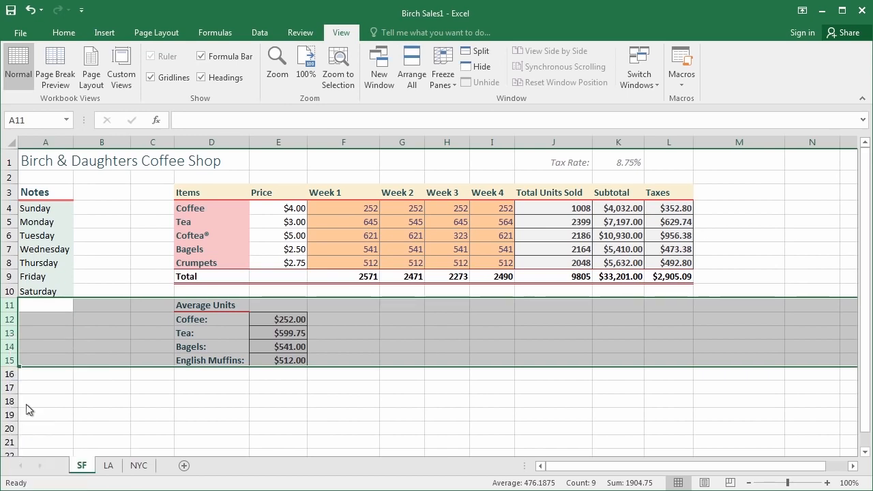
click(65, 33)
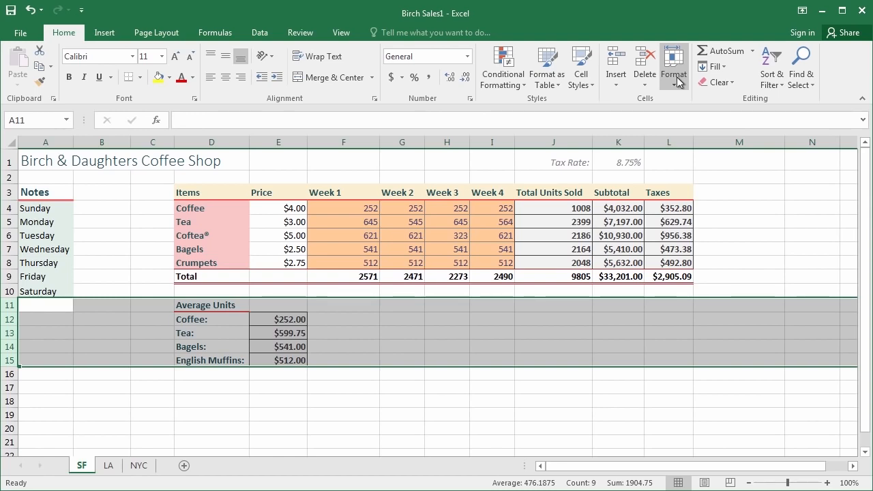
key(ctrl+9)
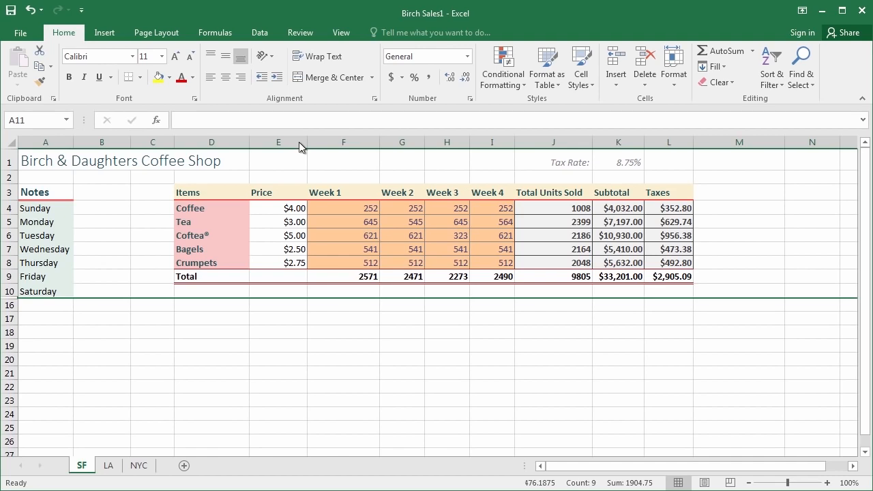
Hide columns E to J, from Price to Total Units Sold, and the Taxes column L.
drag(301, 146, 556, 142)
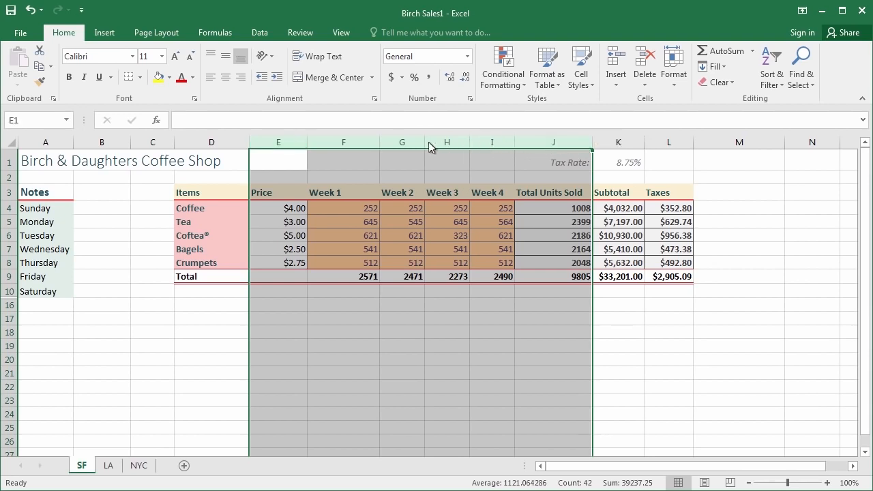
right_click(370, 142)
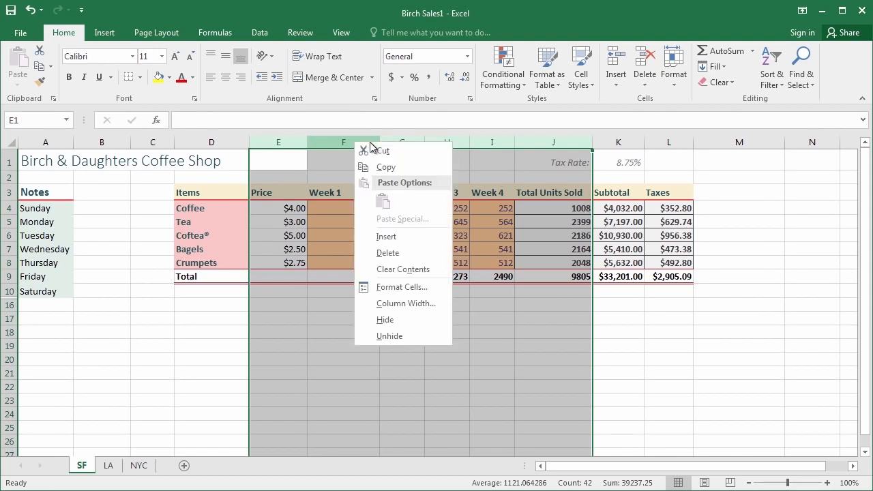
click(373, 320)
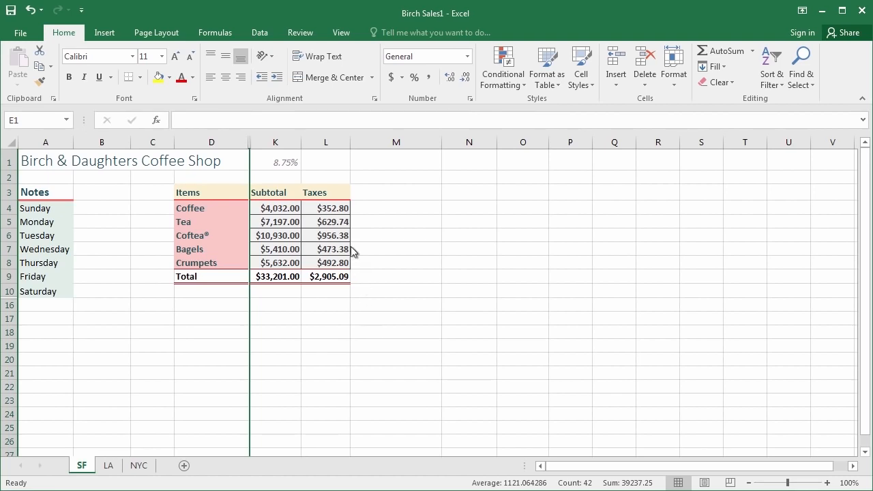
click(324, 141)
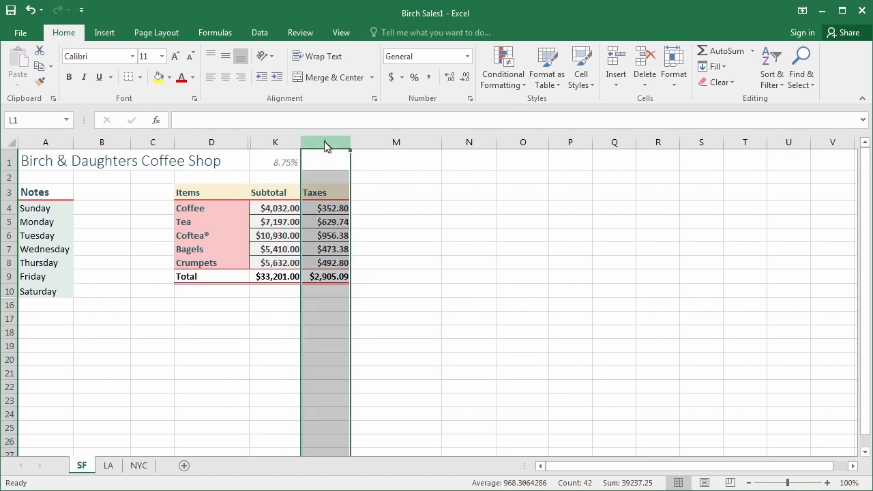
right_click(324, 141)
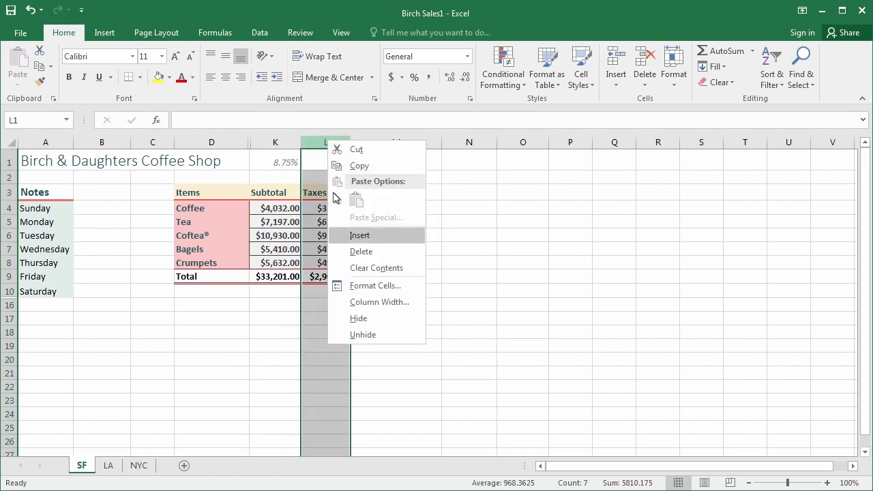
click(355, 319)
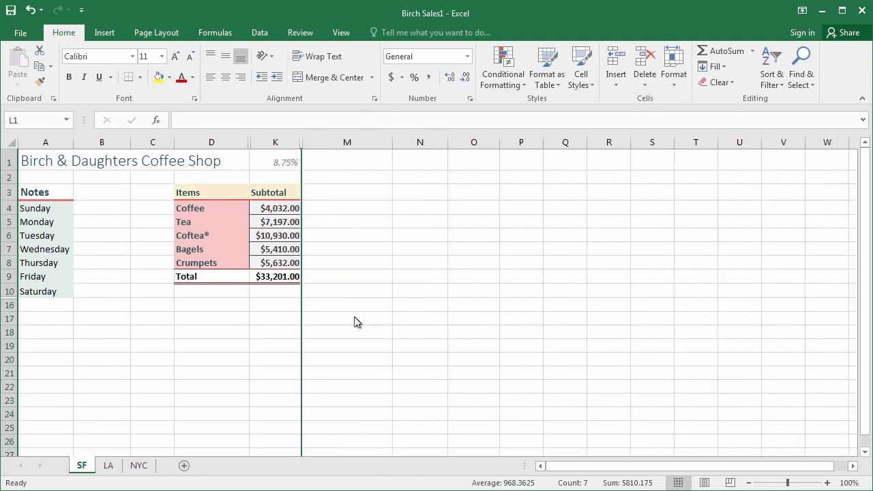
Select cell D16 and enlarge the SF worksheet's zoom to 160%.
click(238, 305)
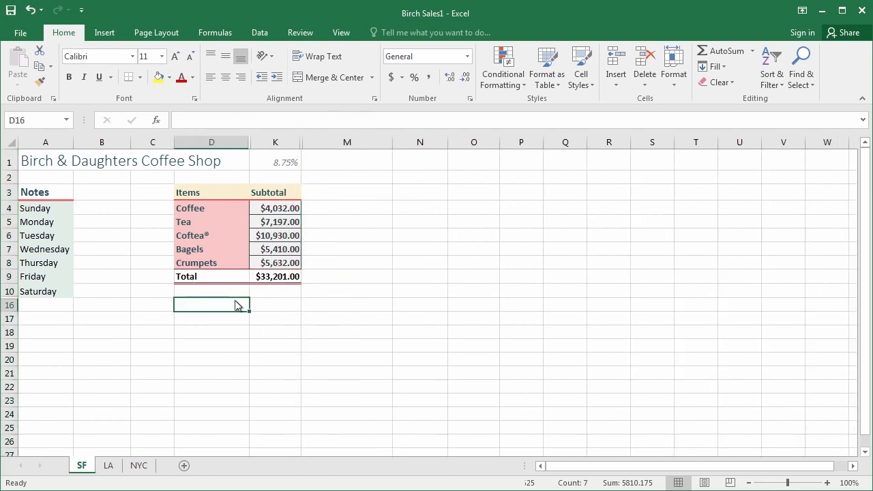
ctrl+scroll(239, 305, up, 3)
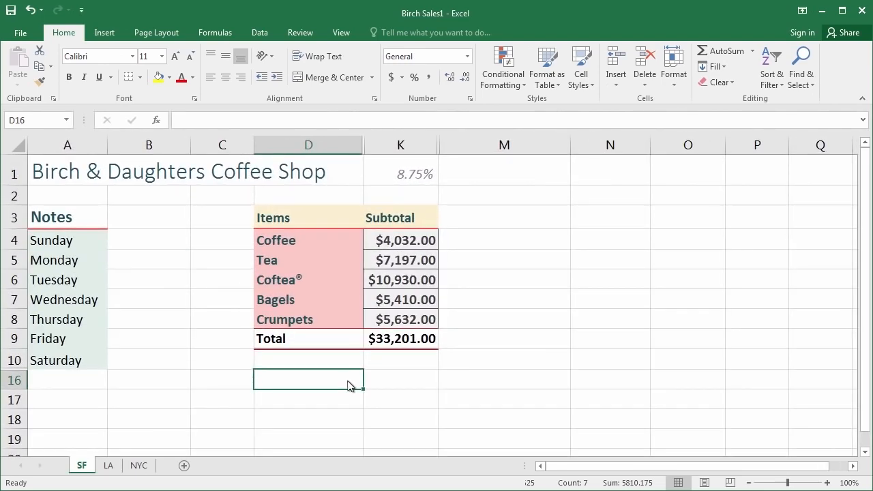
ctrl+scroll(348, 386, up, 1)
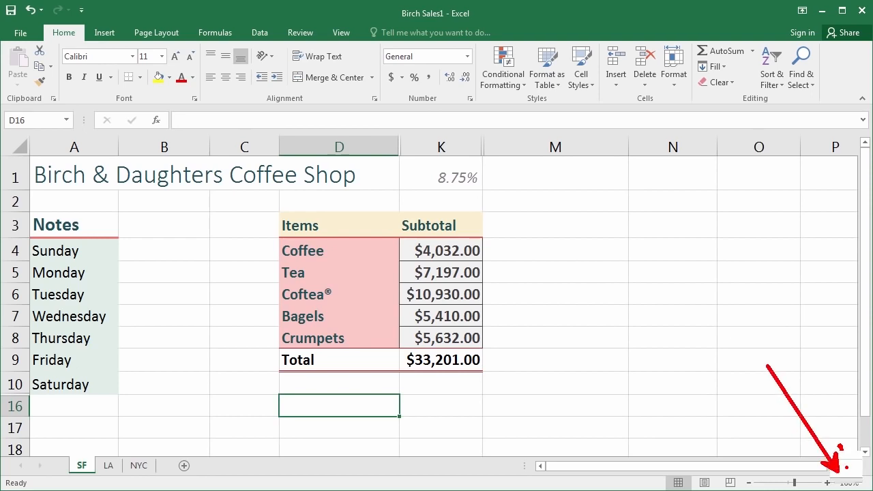
Save the reduced Items and Subtotal layout as a custom view named CEO.
click(341, 33)
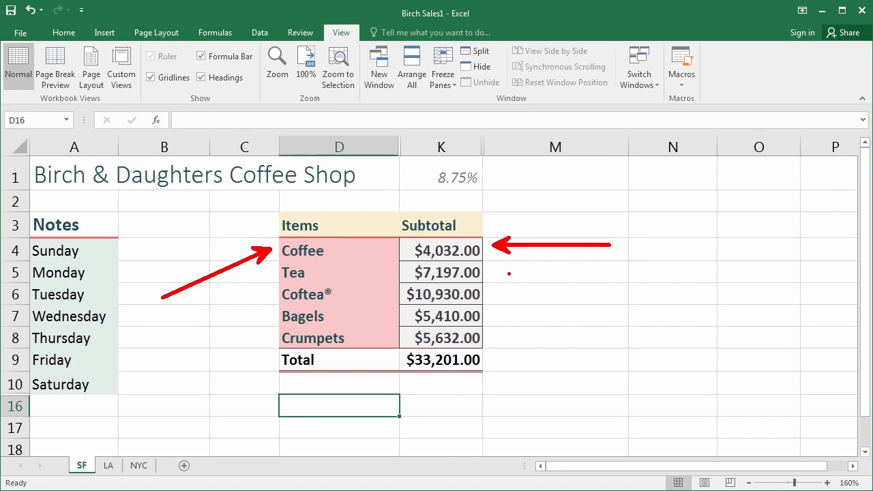
click(123, 78)
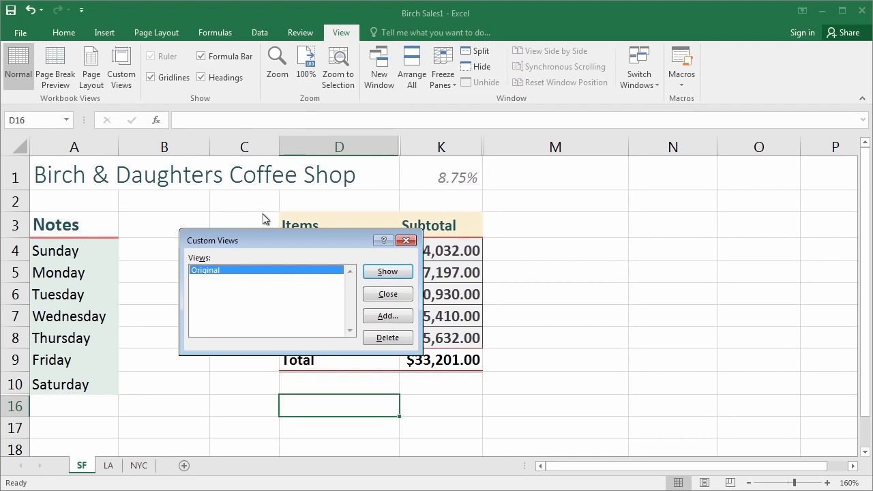
click(387, 317)
text(CEO)
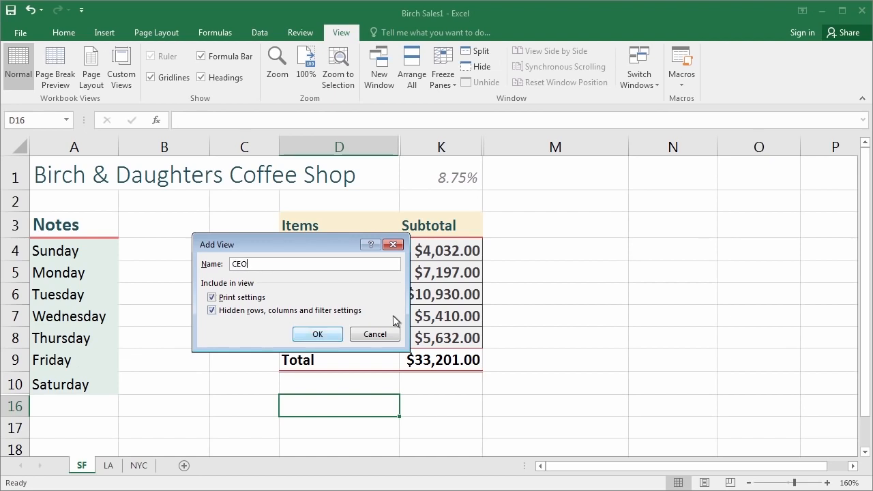
click(321, 334)
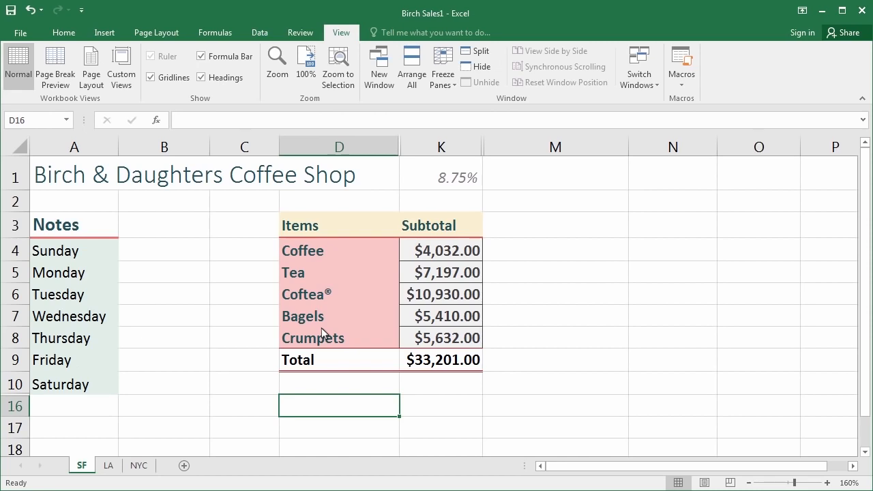
Switch the SF worksheet to the saved custom view Original.
right_click(438, 156)
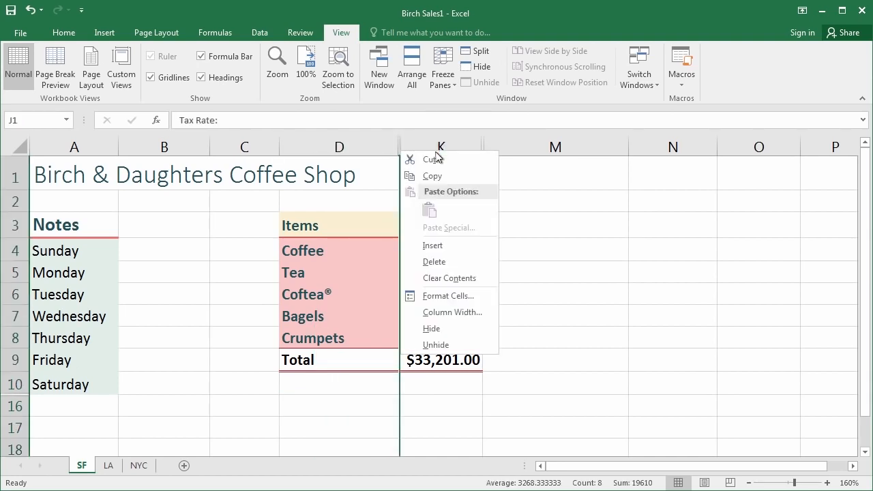
key(Escape)
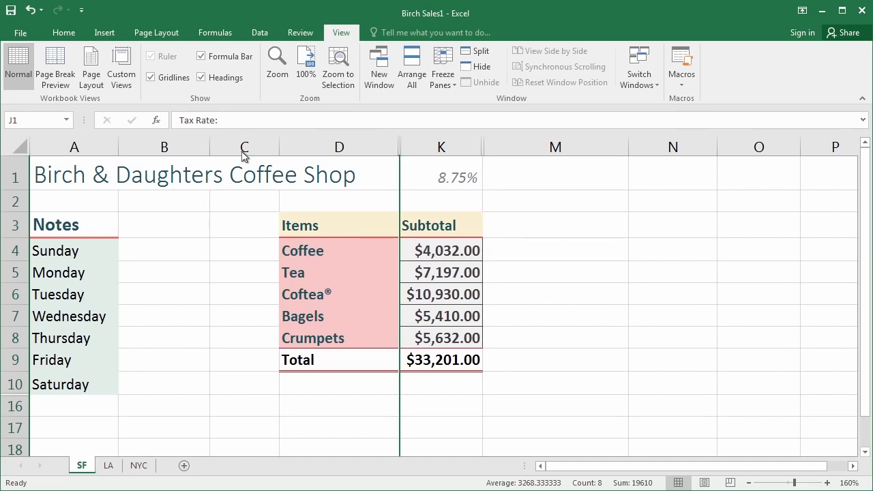
click(123, 79)
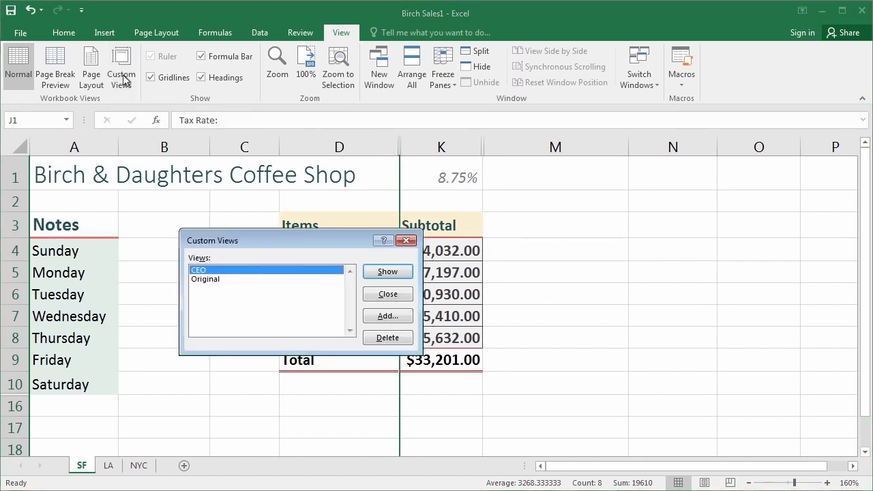
click(260, 280)
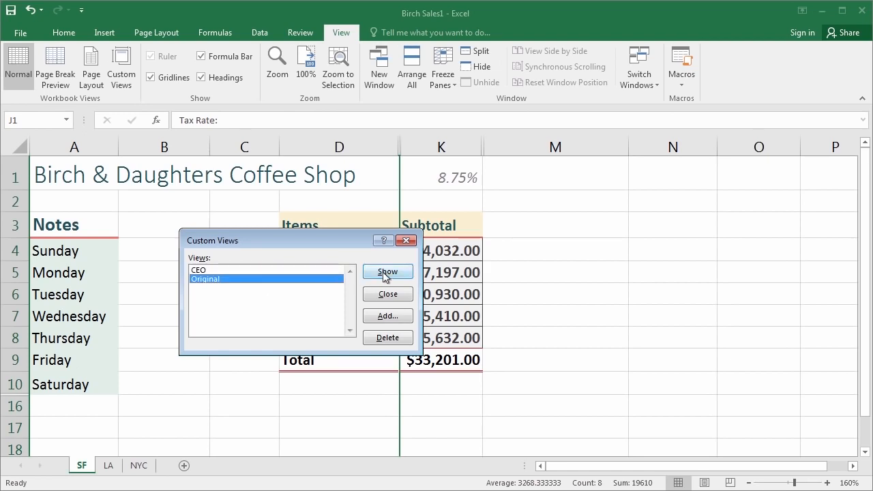
click(386, 273)
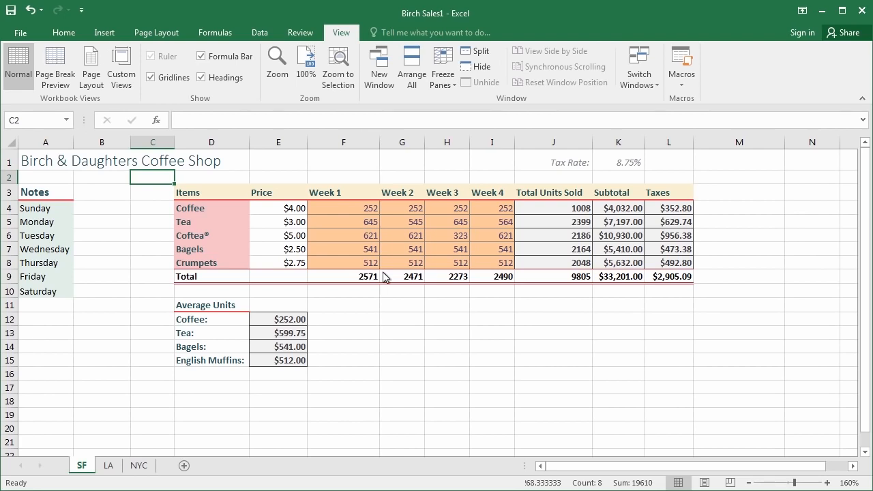
Hide rows 7 and 8, which hold Bagels and Crumpets, on the SF worksheet.
drag(575, 210, 575, 236)
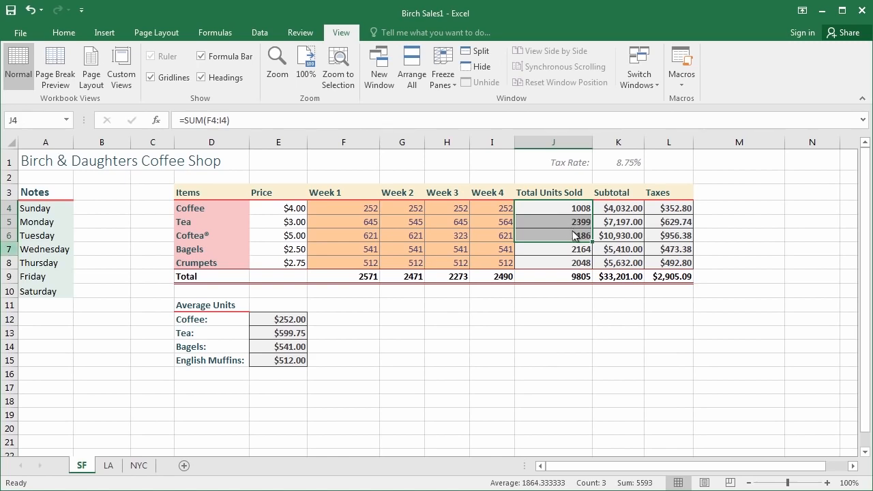
drag(8, 249, 10, 268)
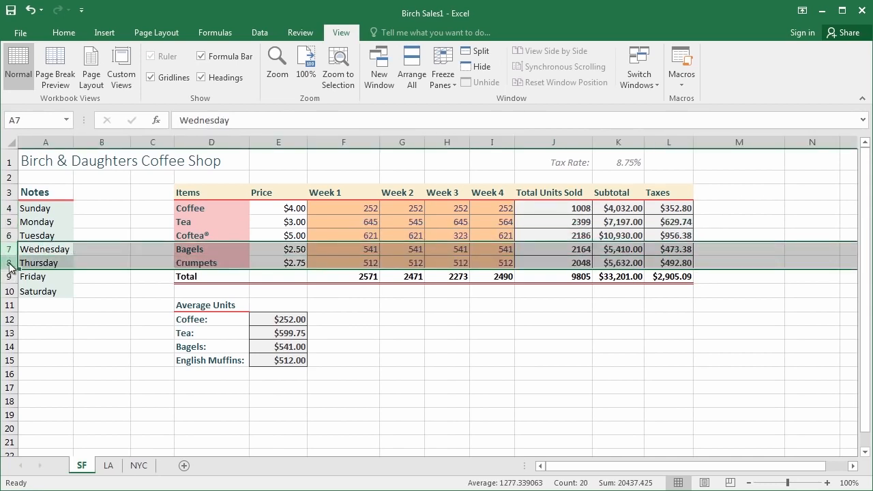
right_click(9, 267)
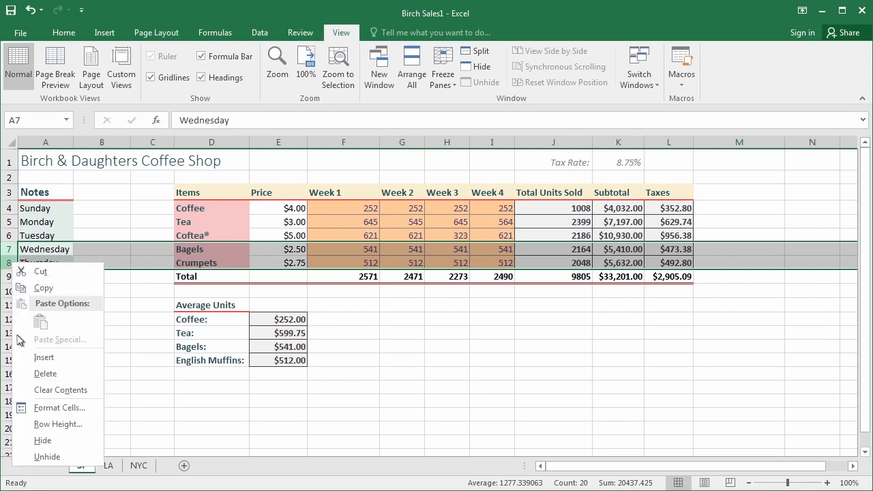
click(29, 445)
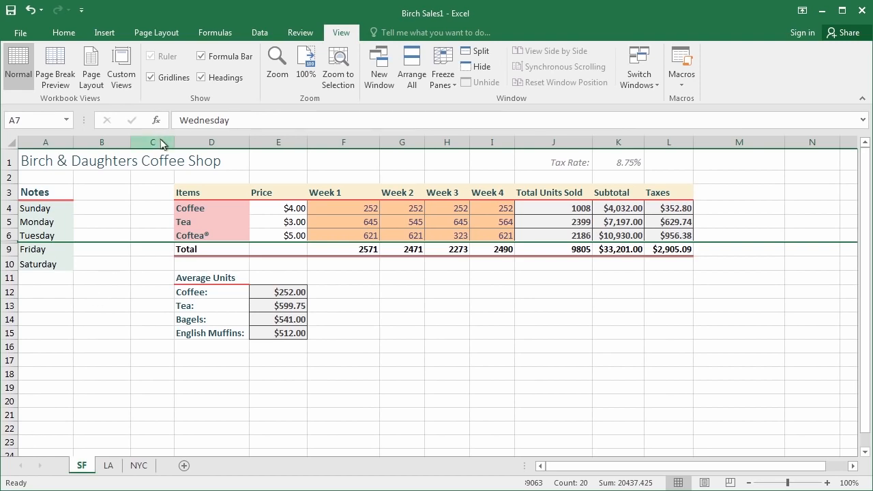
Hide columns A through C and the Price and Week 1 to Week 4 columns, E through I, on the SF worksheet.
drag(161, 144, 32, 141)
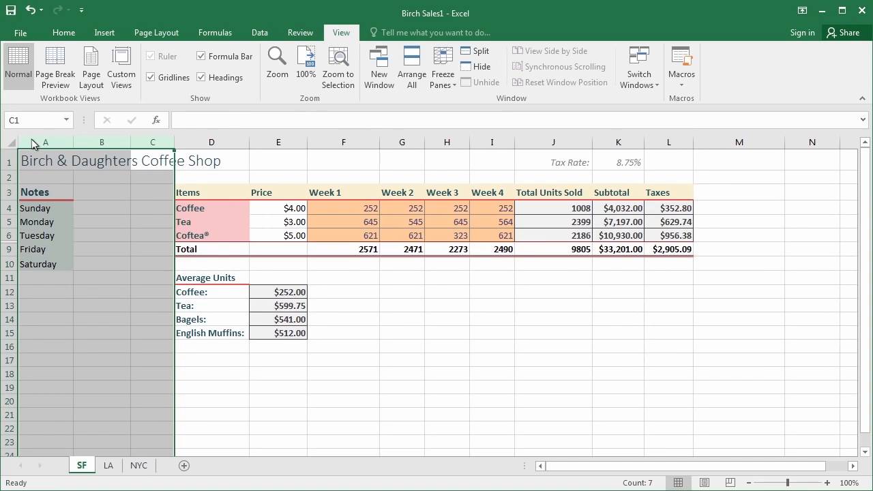
right_click(99, 146)
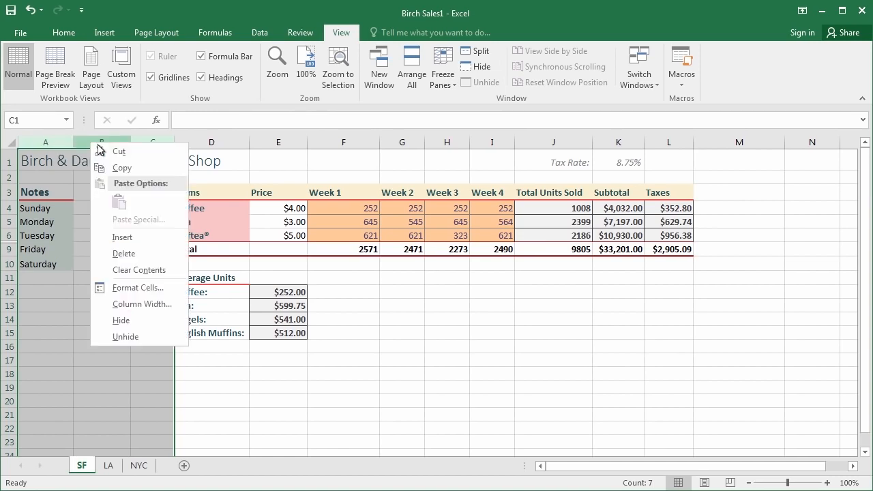
click(97, 320)
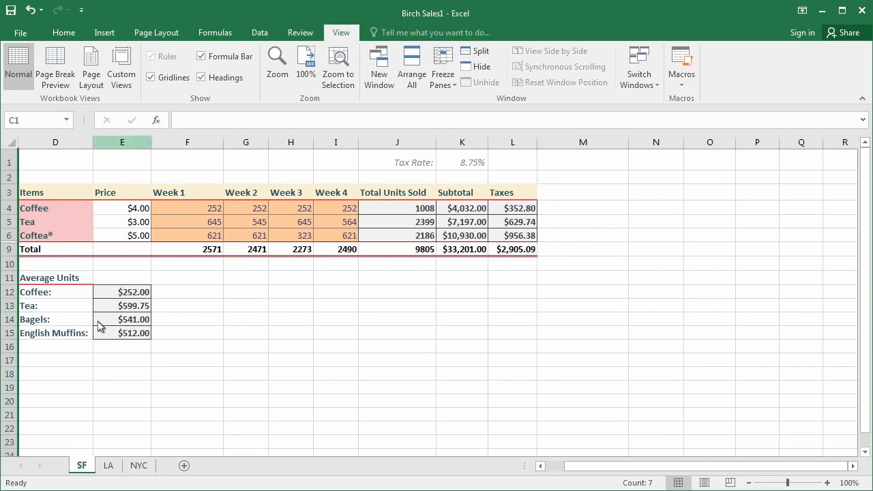
drag(99, 144, 236, 143)
drag(300, 147, 340, 148)
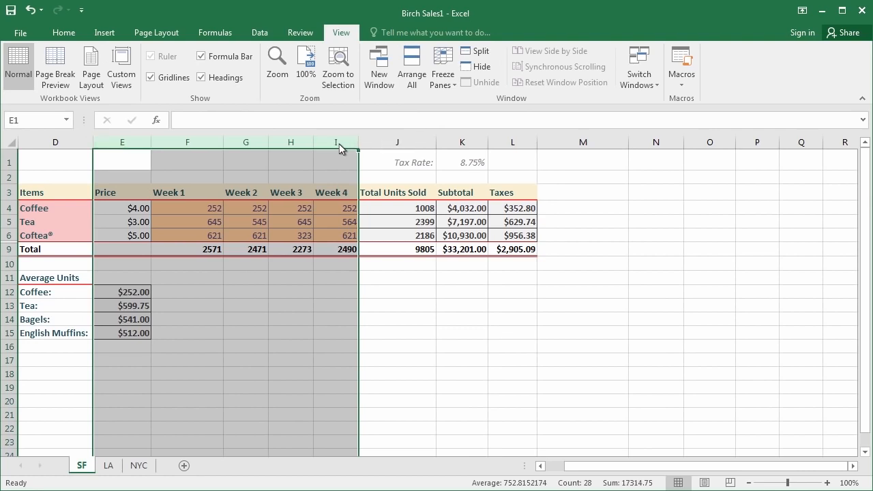
right_click(301, 143)
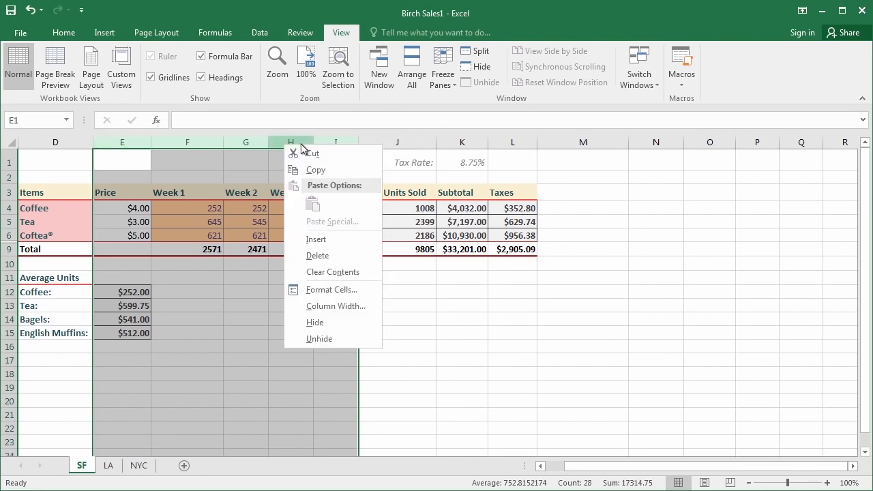
click(301, 322)
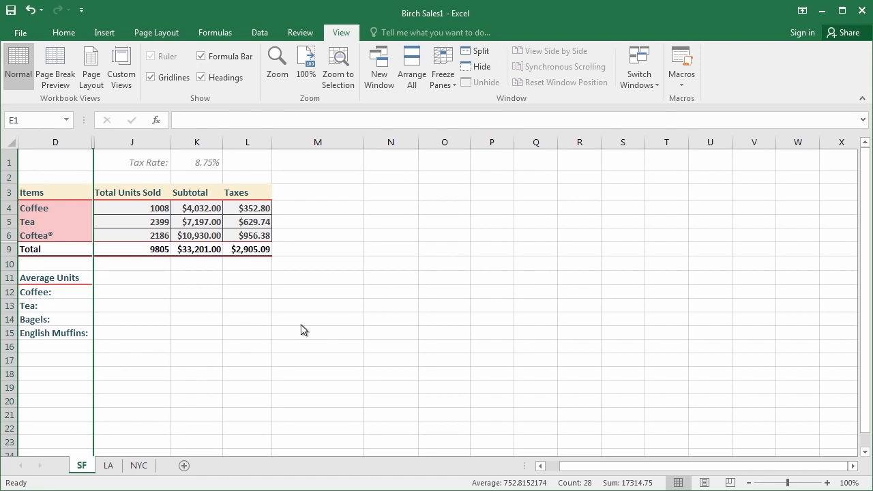
Hide the Taxes column L and the Subtotal column K, leaving cell J12 selected.
click(247, 142)
right_click(249, 141)
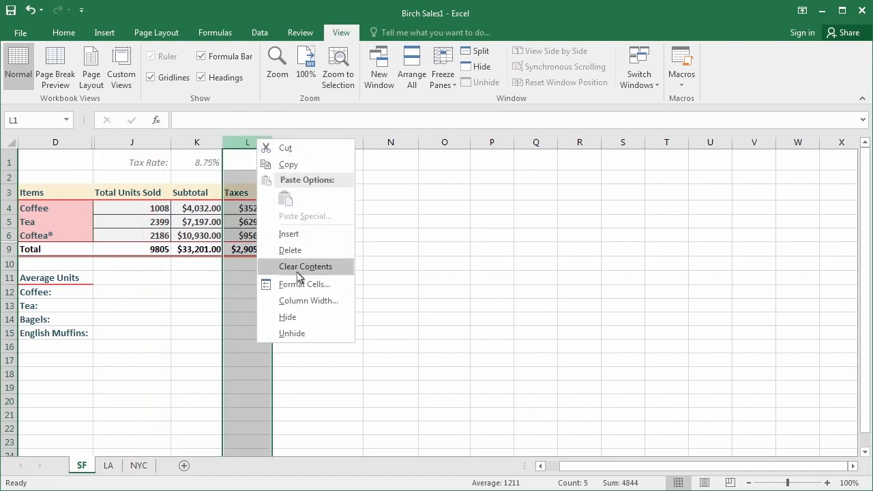
click(297, 316)
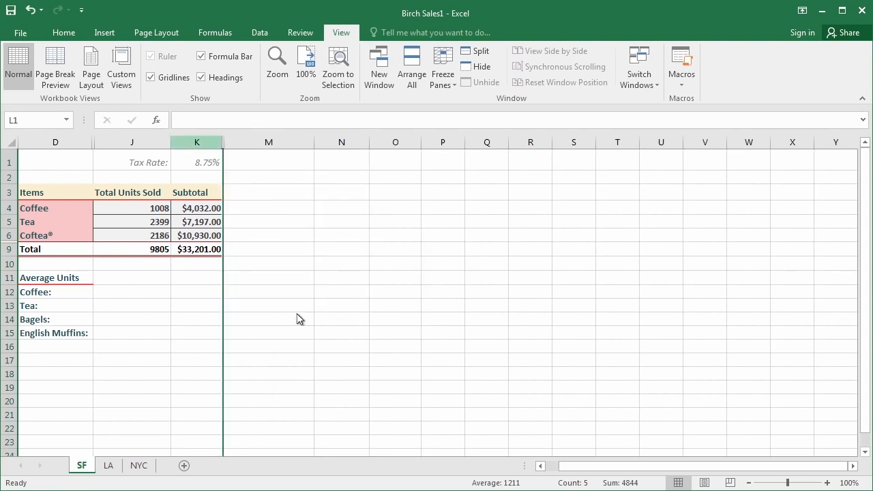
click(197, 143)
right_click(197, 146)
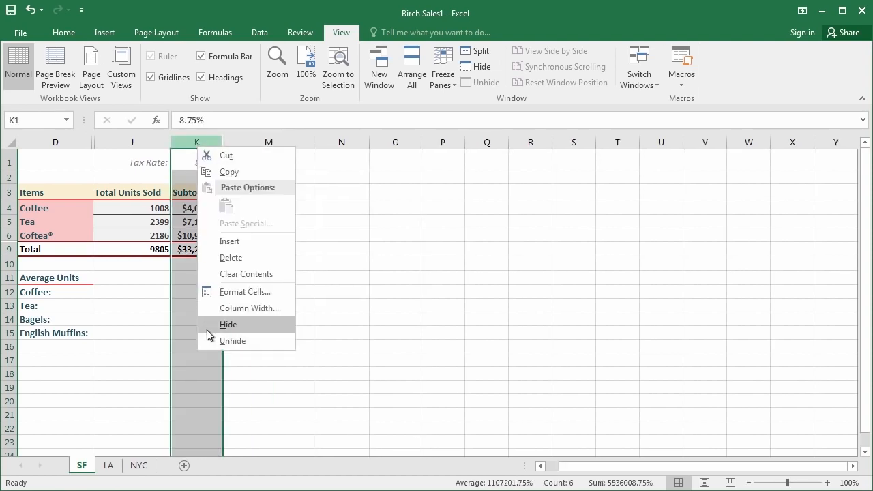
click(209, 328)
click(167, 293)
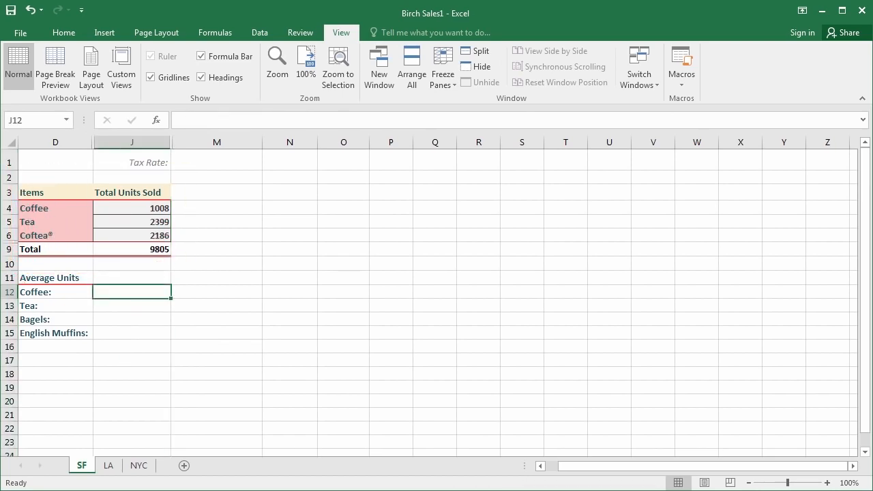
Hide rows 11 through 16, which hold the Average Units block, and select cell N18.
drag(13, 278, 12, 341)
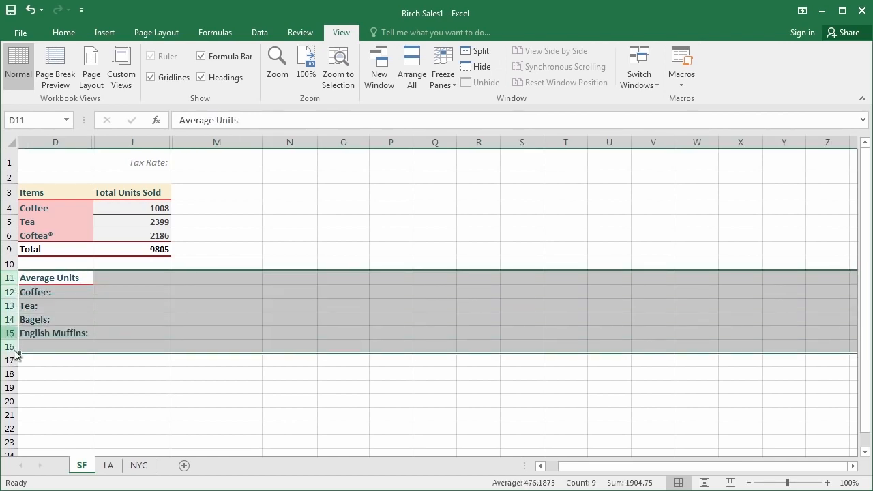
right_click(13, 341)
click(37, 486)
click(269, 301)
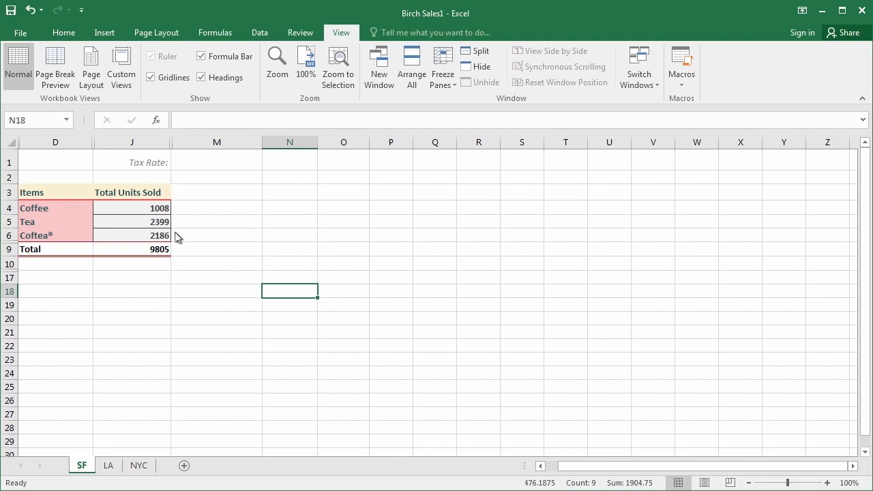
Save the Items and Total Units Sold layout as a custom view named Drink Order.
click(129, 75)
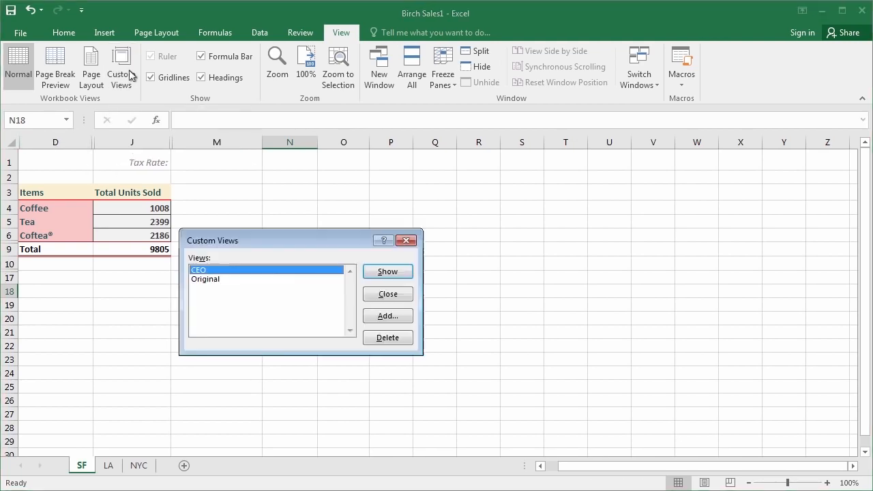
click(386, 316)
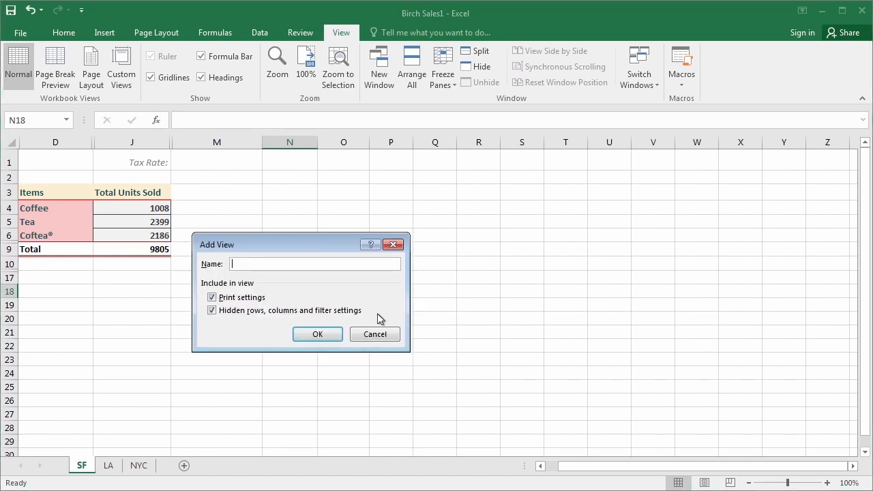
text(Drink Order)
key(Return)
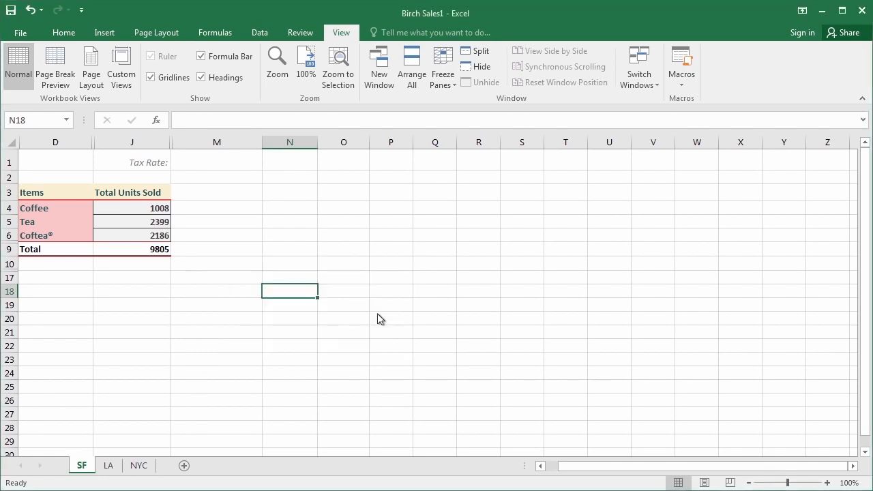
Show the saved custom view Original on the SF worksheet.
click(122, 73)
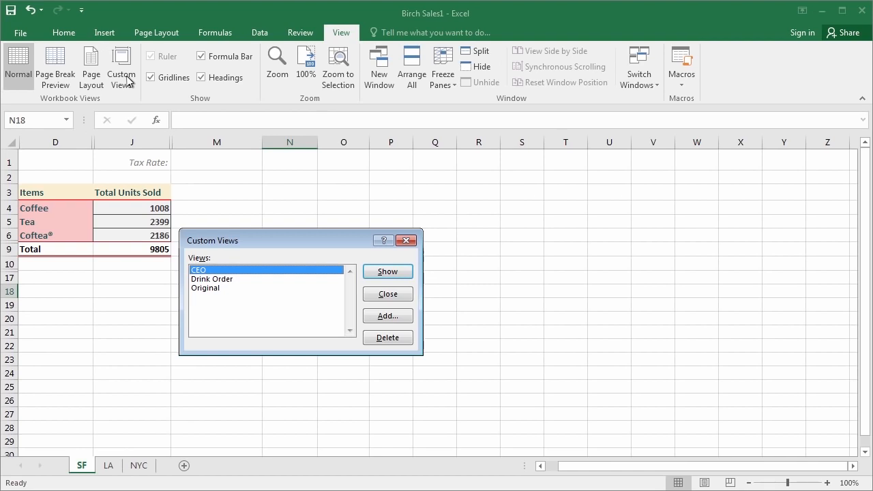
click(265, 288)
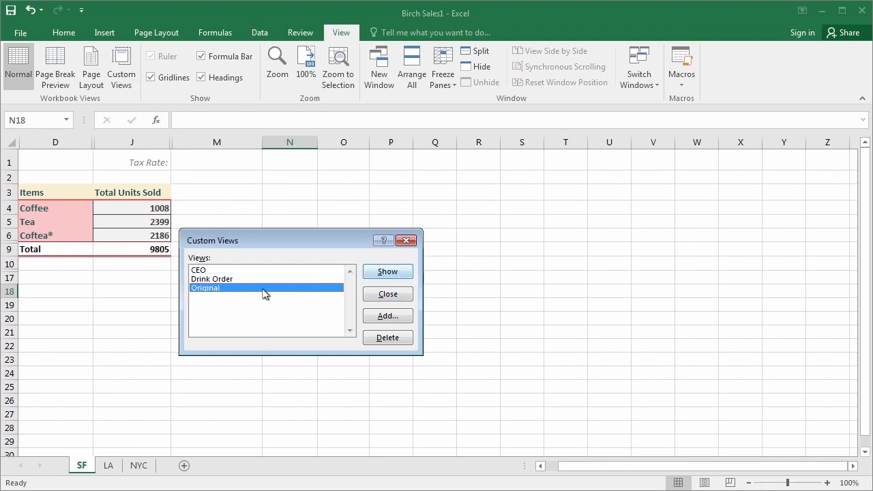
click(384, 272)
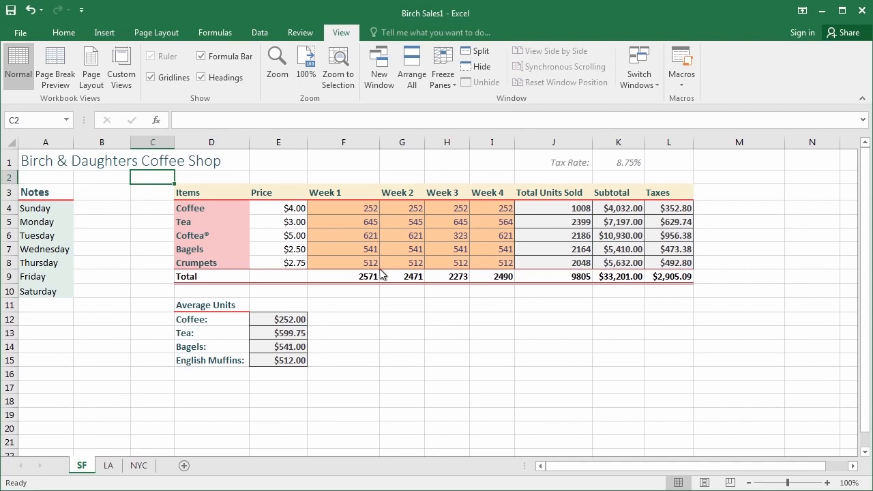
Show the custom view CEO and follow it with the custom view Drink Order.
click(129, 83)
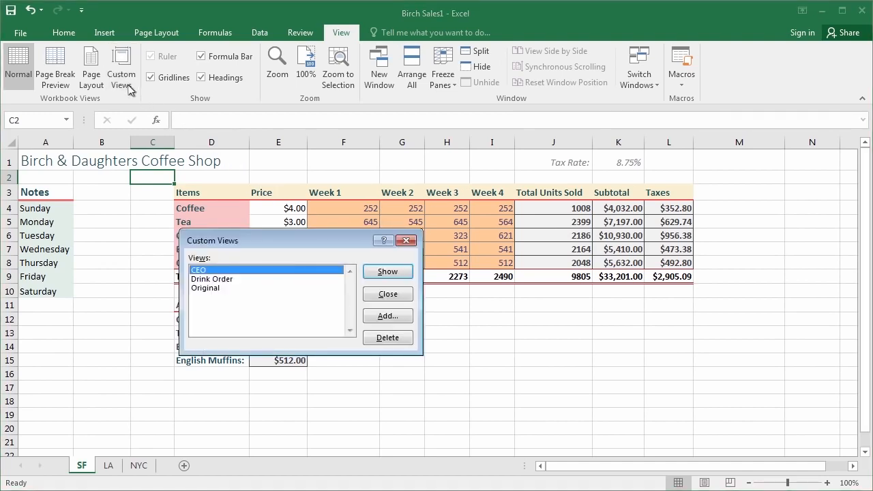
click(385, 272)
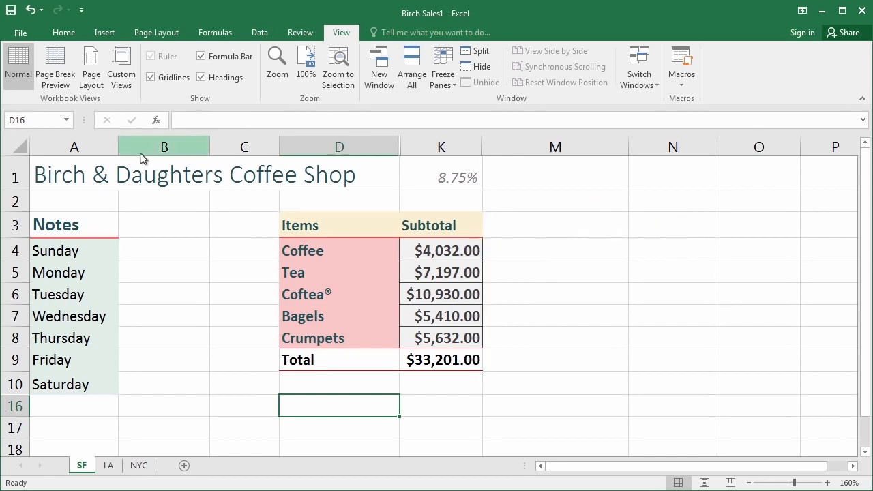
click(126, 76)
click(254, 279)
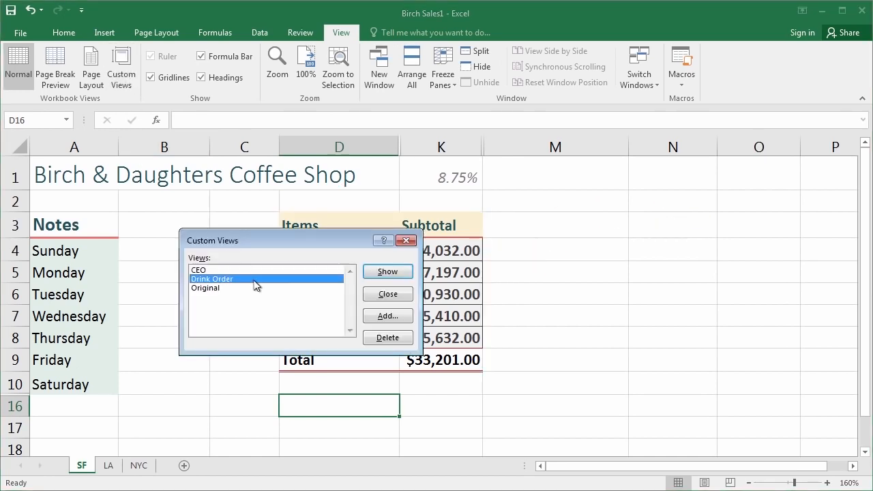
click(388, 273)
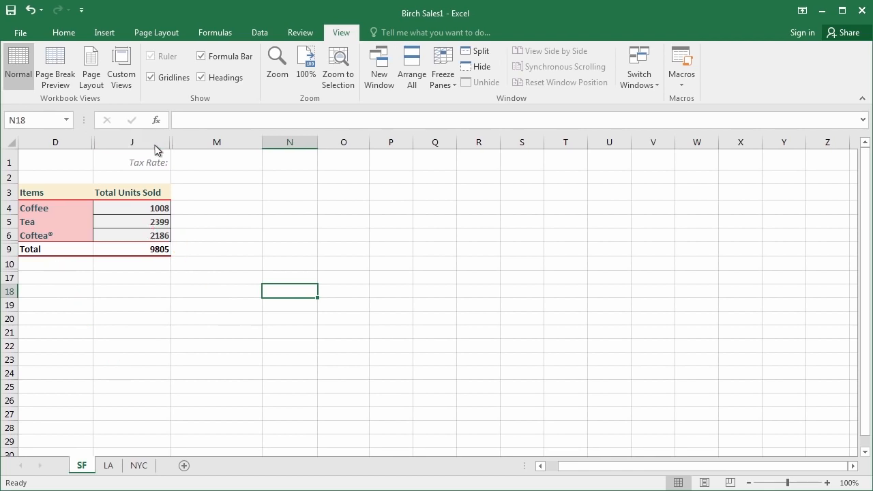
Return the SF worksheet from the Drink Order layout to the custom view Original.
click(117, 80)
click(291, 287)
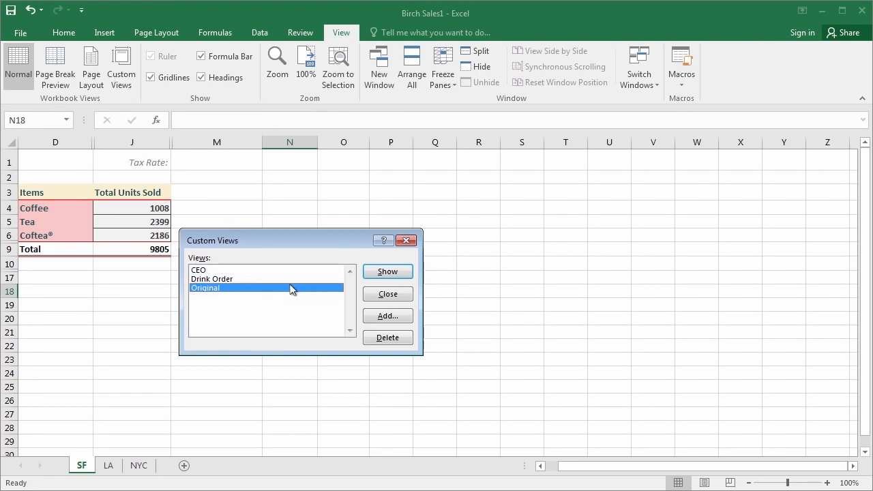
click(388, 272)
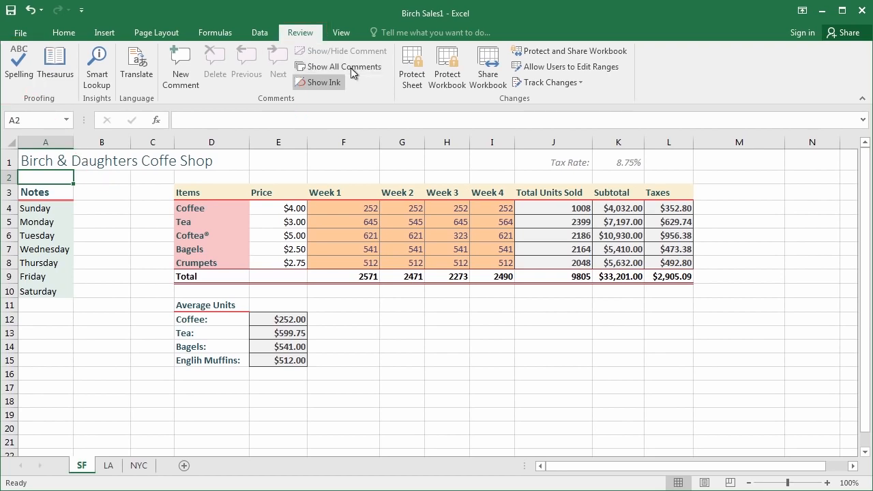
Run a spelling check from cell A2 and change Englih to the suggestion English in cell D15.
click(28, 84)
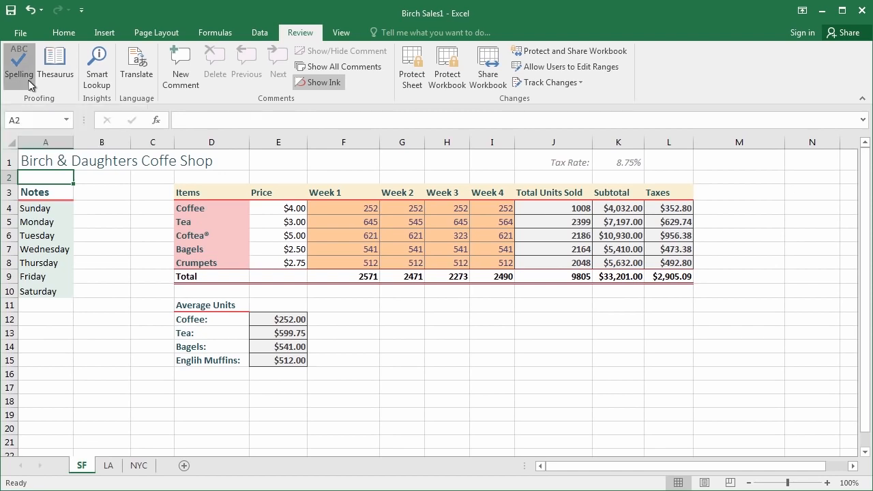
drag(262, 173, 431, 190)
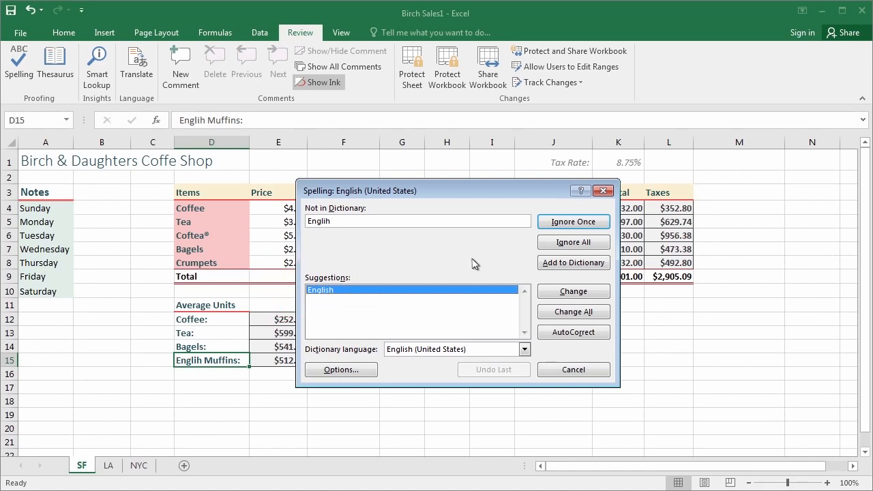
click(559, 292)
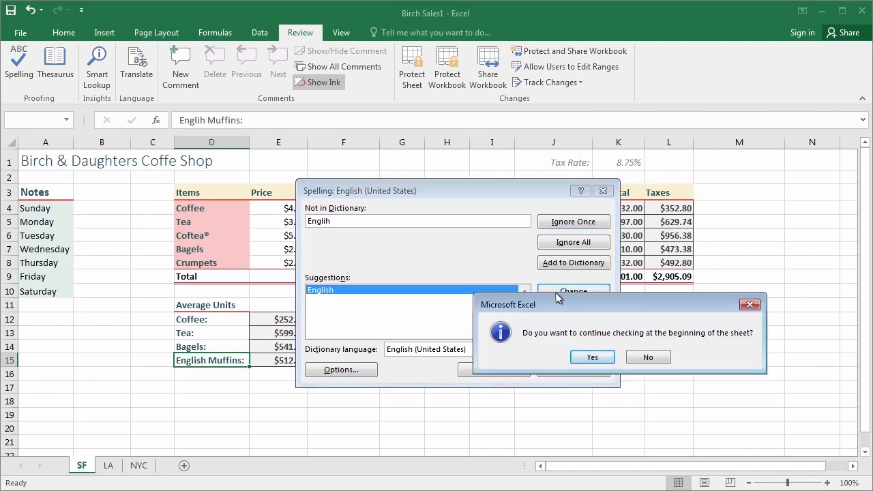
key(ctrl+2)
mouse_move(517, 318)
mouse_down()
mouse_move(588, 341)
mouse_move(770, 350)
mouse_up()
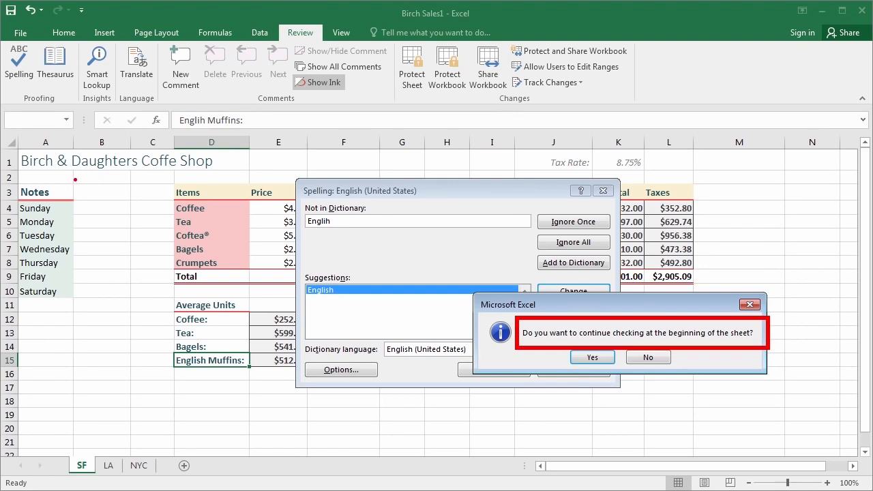
drag(77, 177, 168, 176)
drag(183, 146, 134, 176)
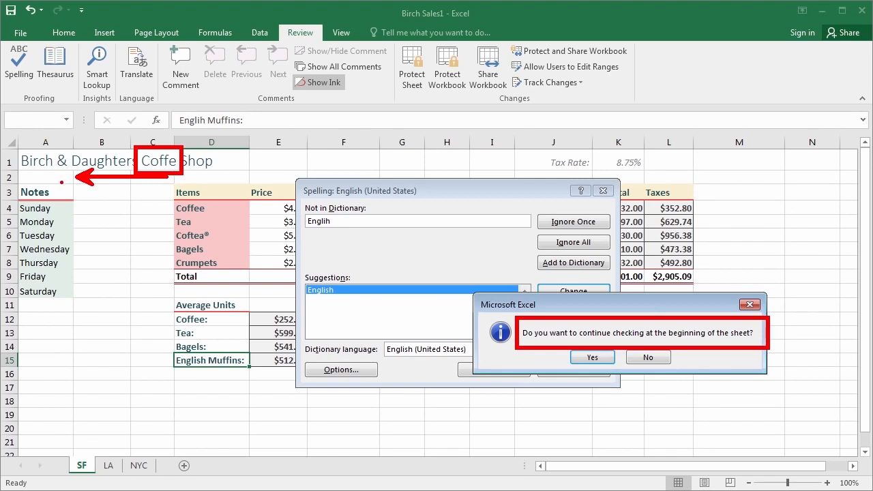
key(ctrl+z)
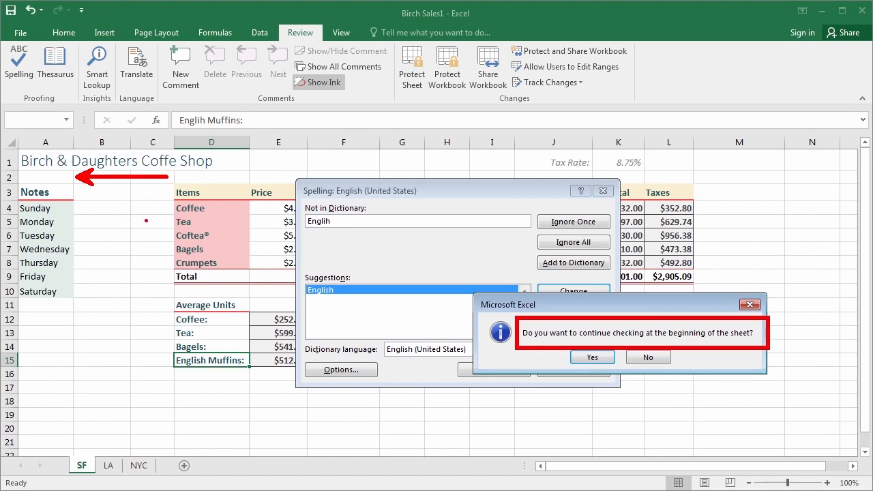
key(ctrl+z)
key(ctrl+z)
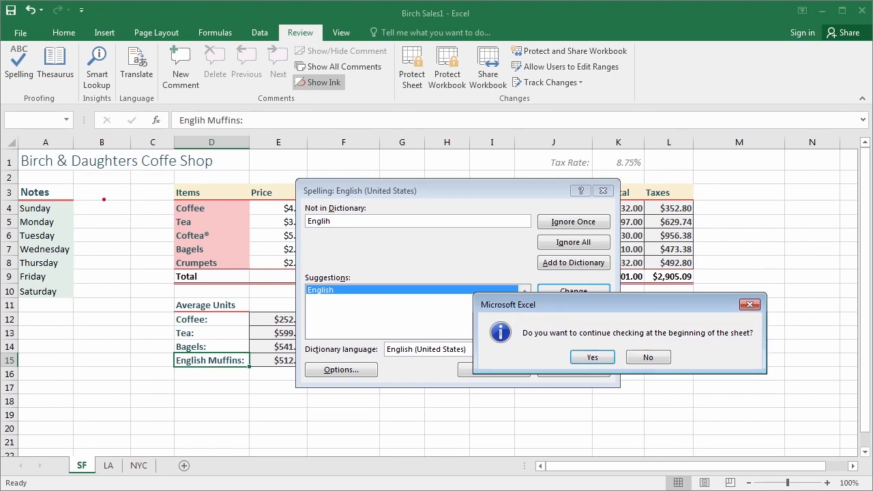
mouse_move(54, 292)
mouse_down()
mouse_move(53, 171)
mouse_move(71, 227)
mouse_up()
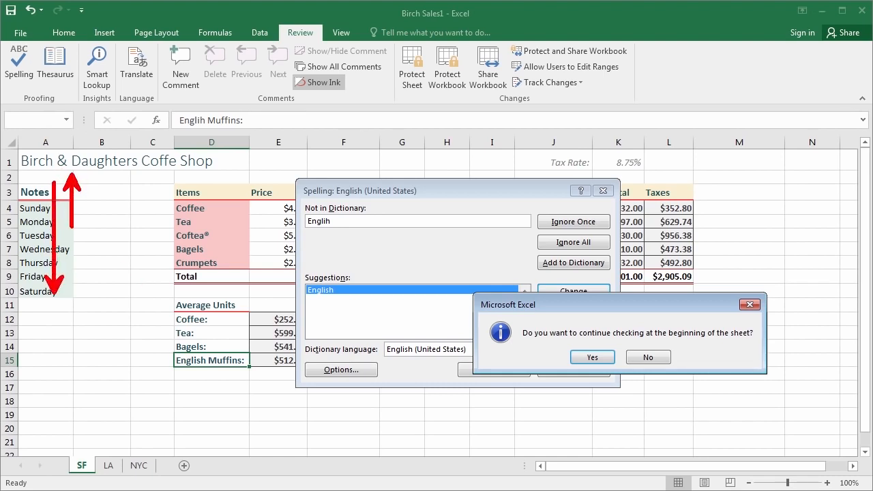
key(Escape)
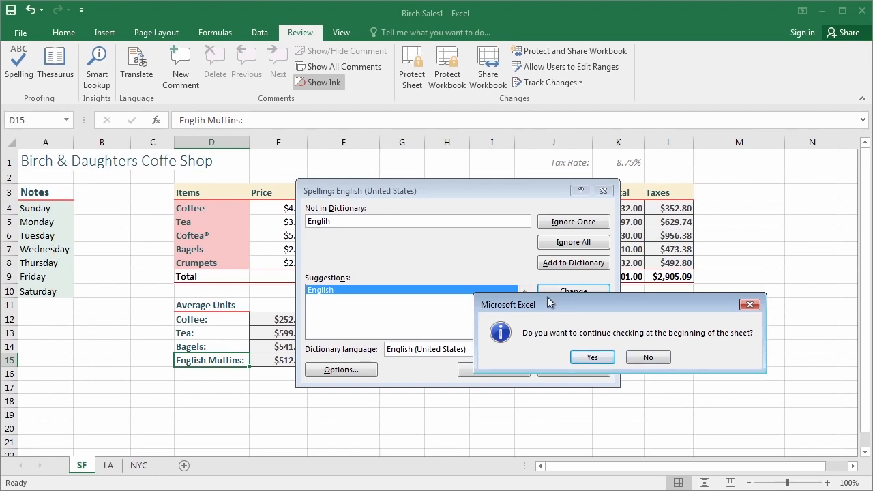
Continue the spelling check from the beginning of the sheet and change Coffe to Coffee in the title in cell A1.
click(584, 359)
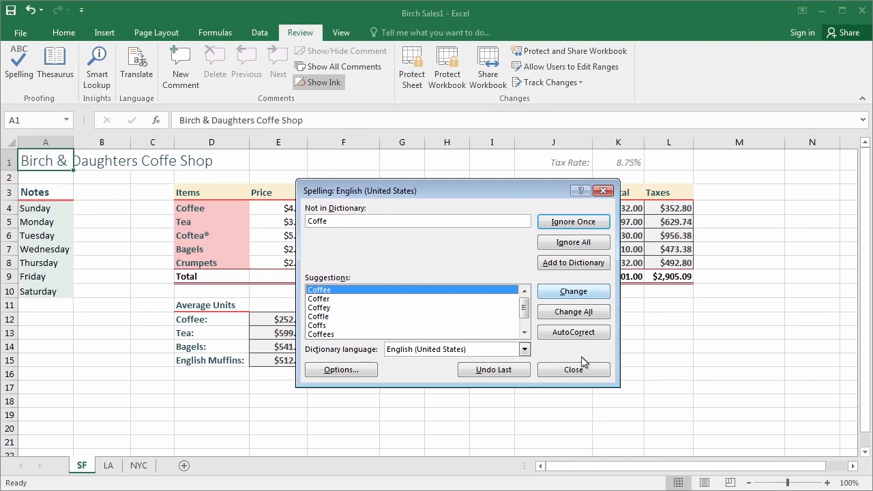
click(599, 293)
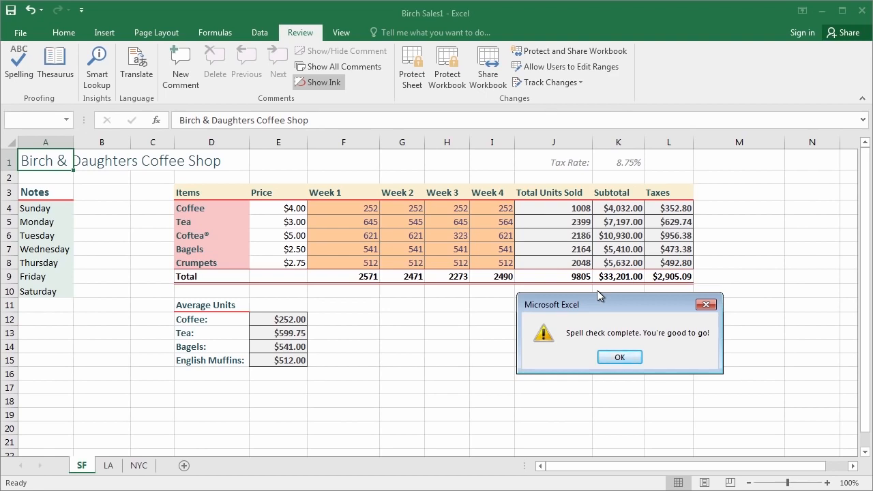
Close the completed spelling check and look at the print preview of the SF worksheet.
key(Return)
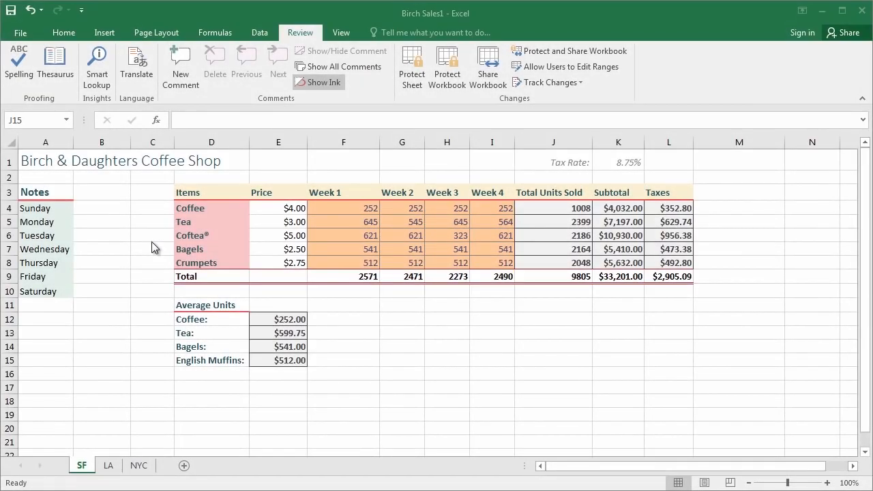
click(164, 34)
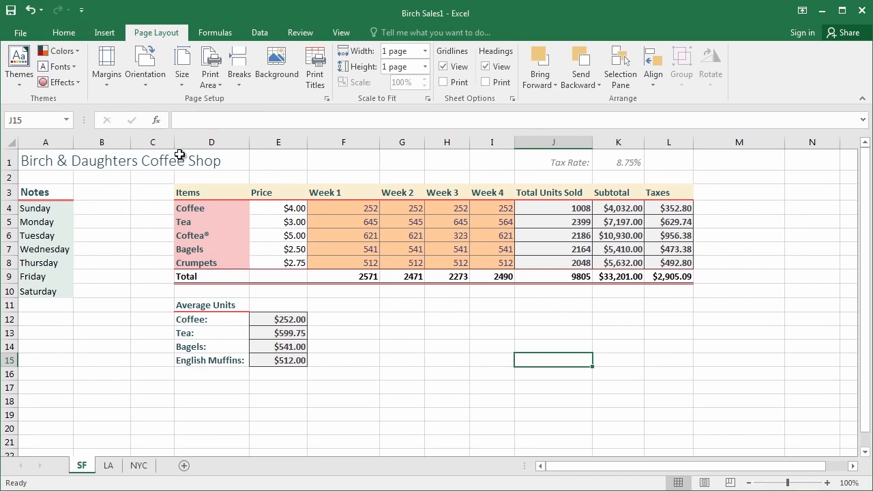
click(15, 39)
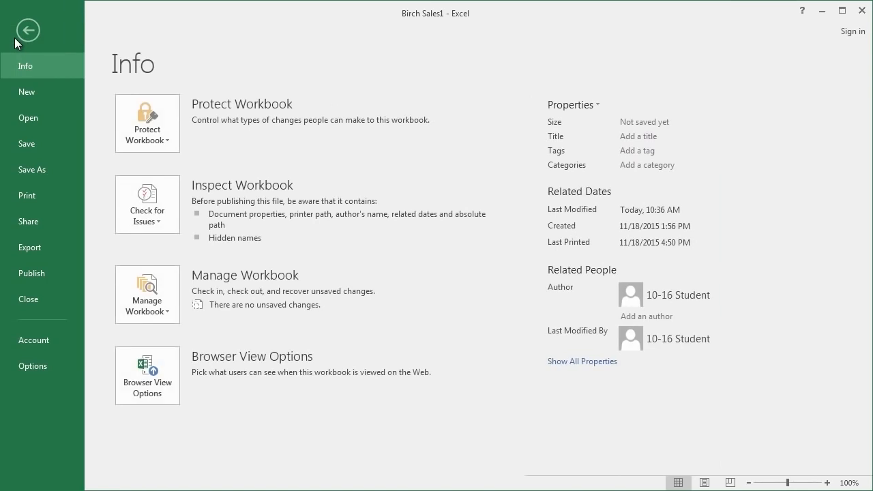
click(46, 204)
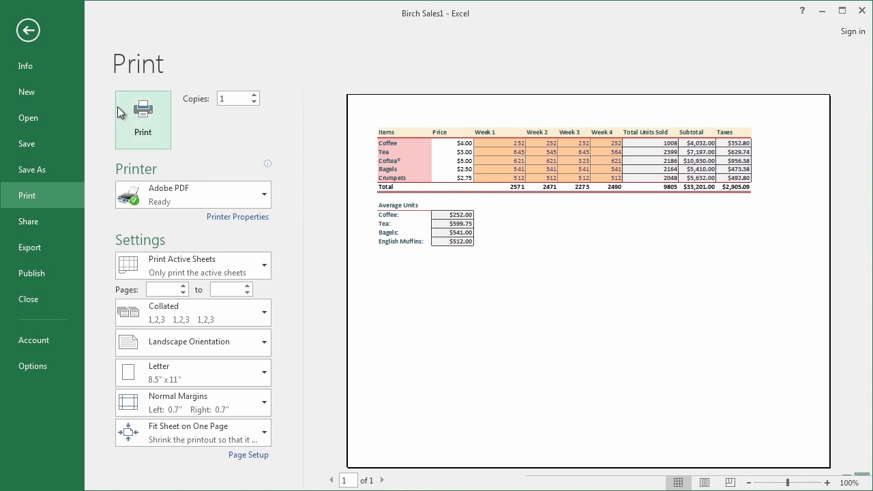
click(23, 32)
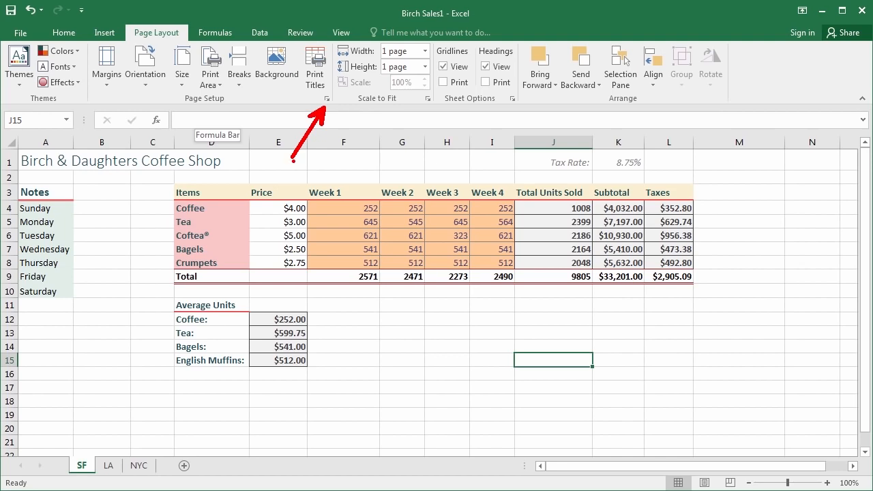
Try the Adjust to 100% scaling in Page Setup and switch back to Fit to 1 page wide by 1 tall.
click(327, 99)
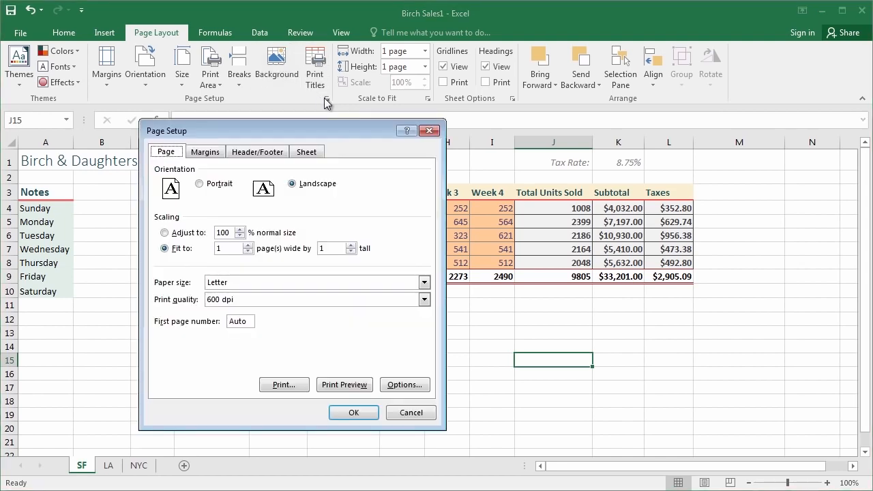
drag(274, 133, 411, 99)
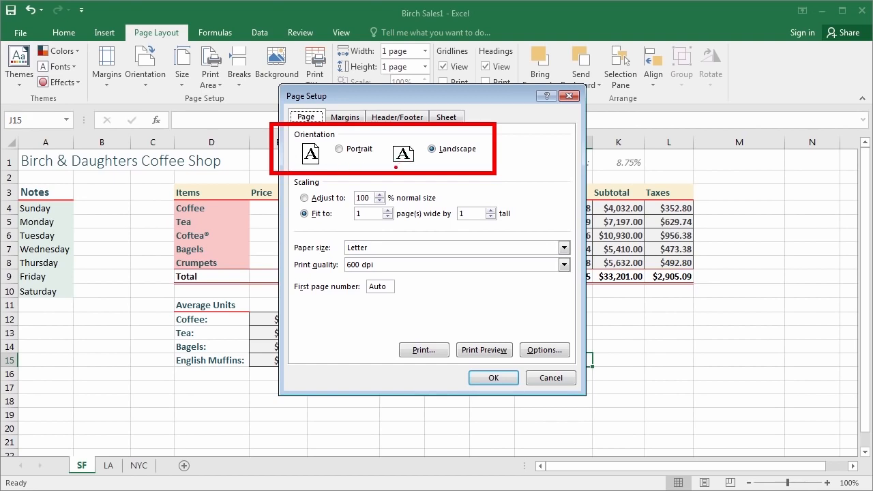
click(304, 197)
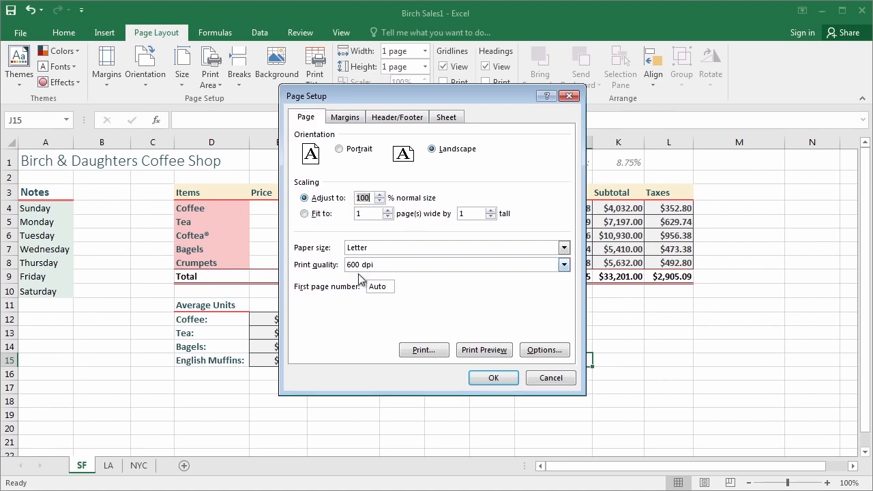
click(304, 214)
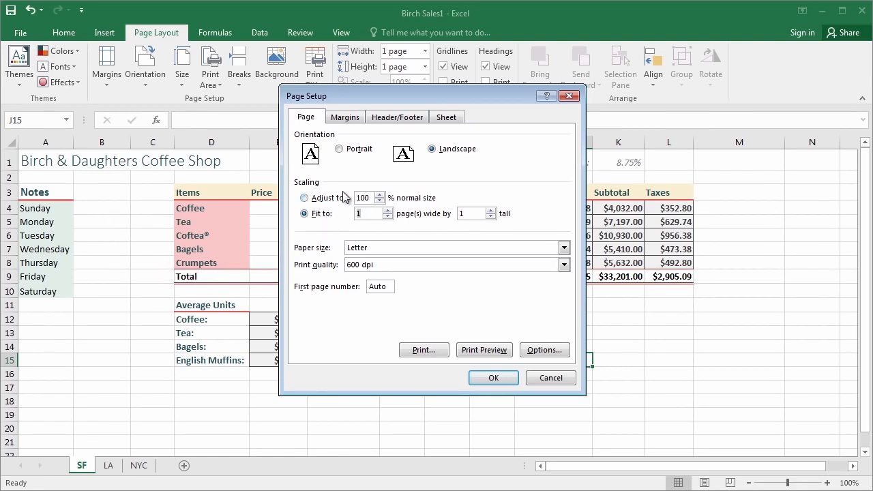
Review the page margin settings in Page Setup and check the print preview from there.
click(345, 118)
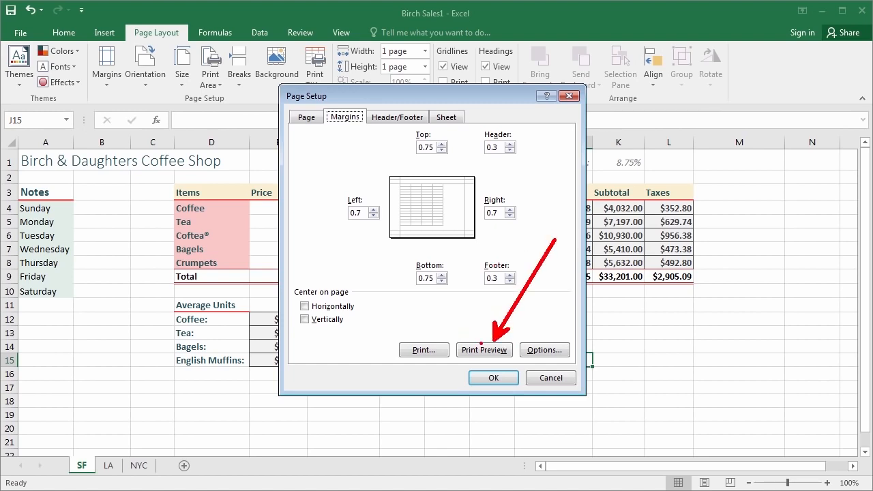
click(491, 350)
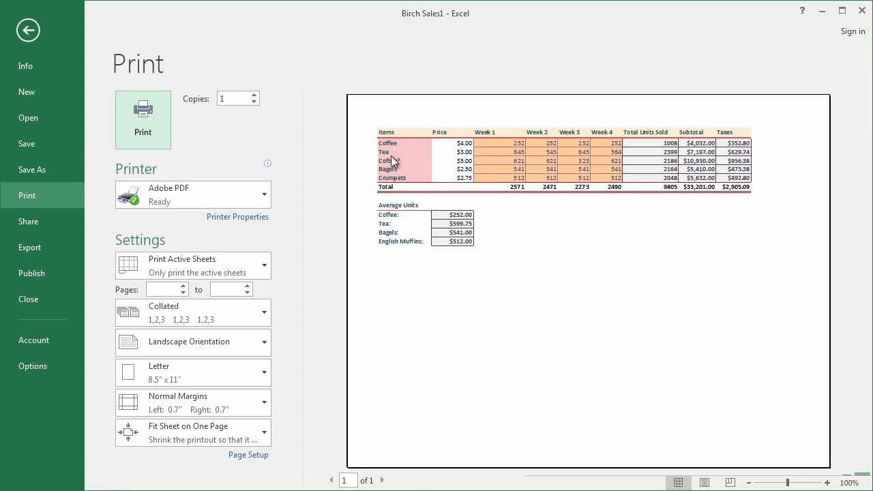
click(28, 30)
Review the header and footer options in Page Setup and choose (none) for the footer.
click(330, 98)
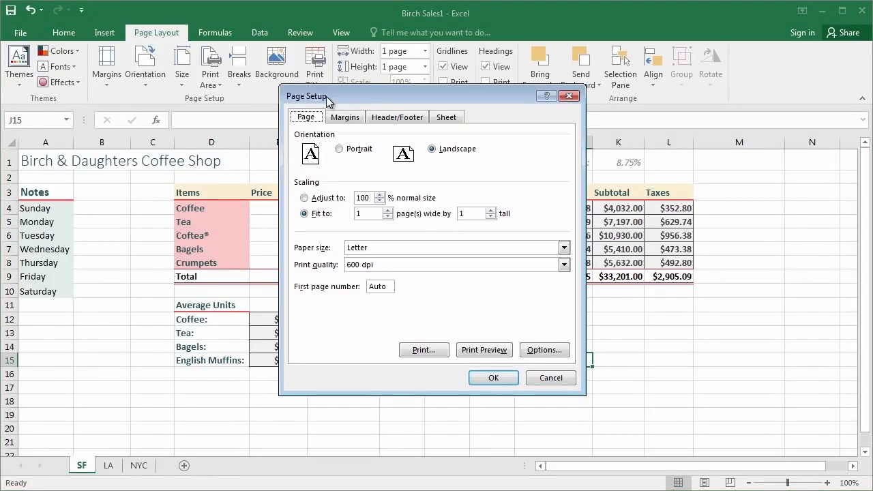
click(374, 117)
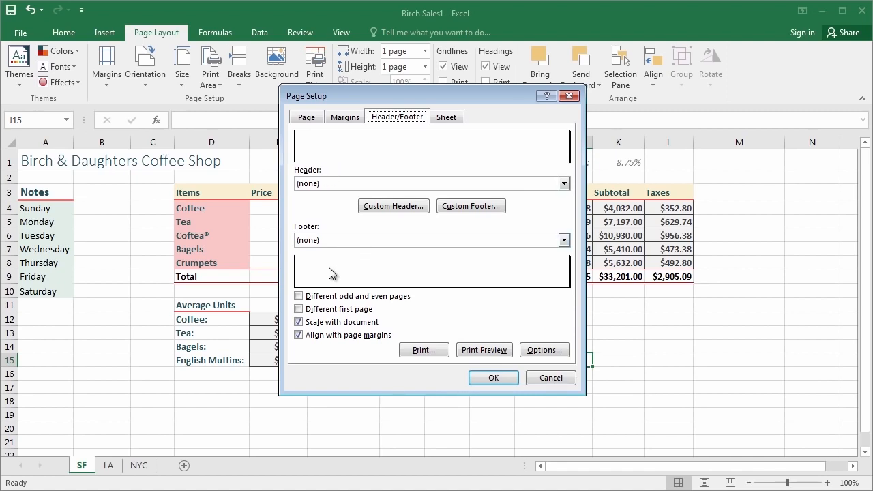
click(326, 242)
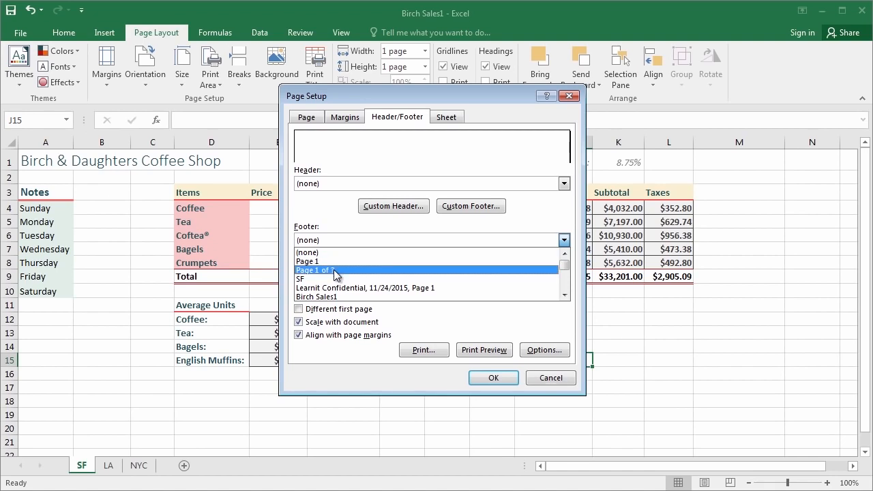
click(337, 251)
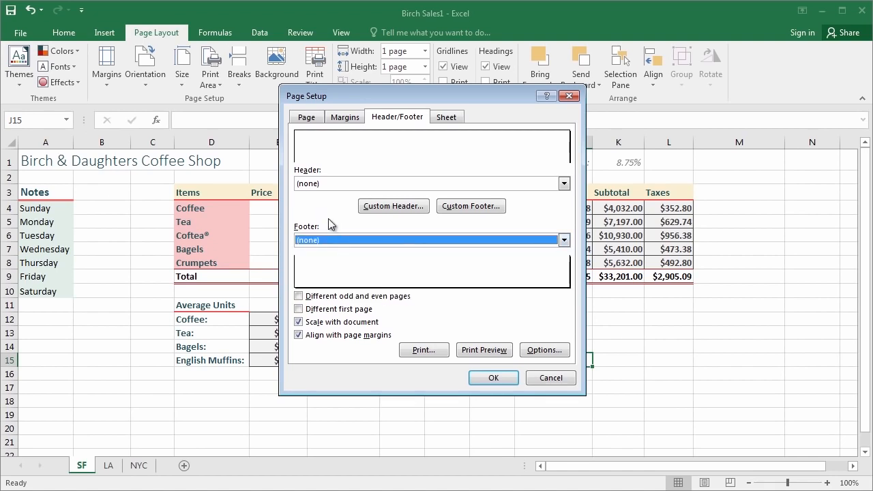
Replace the print area with the Notes range A3:B10 in Page Setup and check it in the print preview.
click(445, 117)
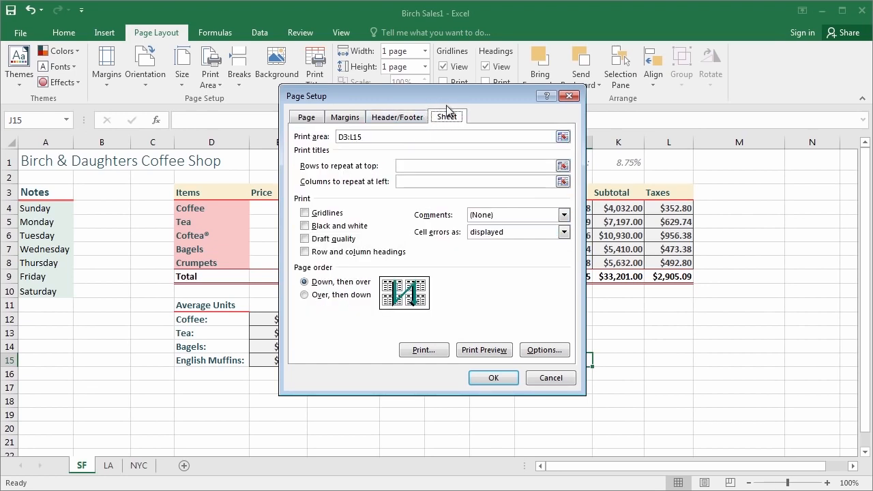
click(412, 136)
drag(411, 136, 292, 141)
key(BackSpace)
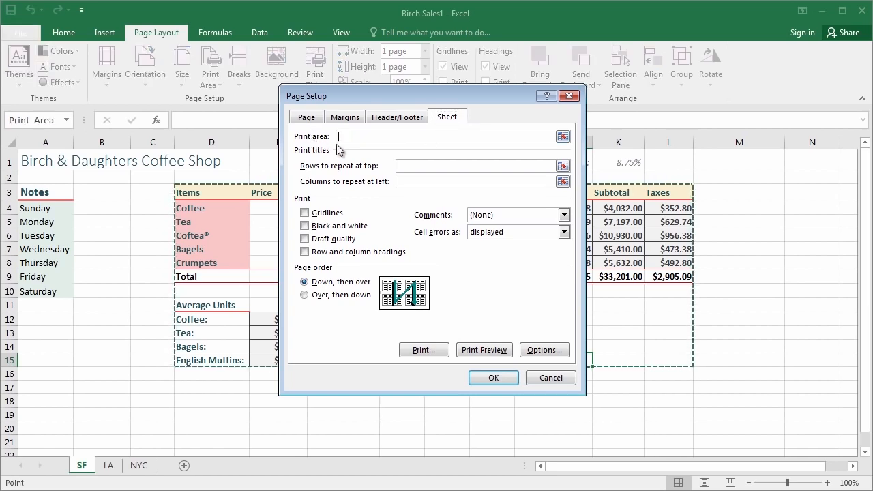
drag(353, 96, 513, 123)
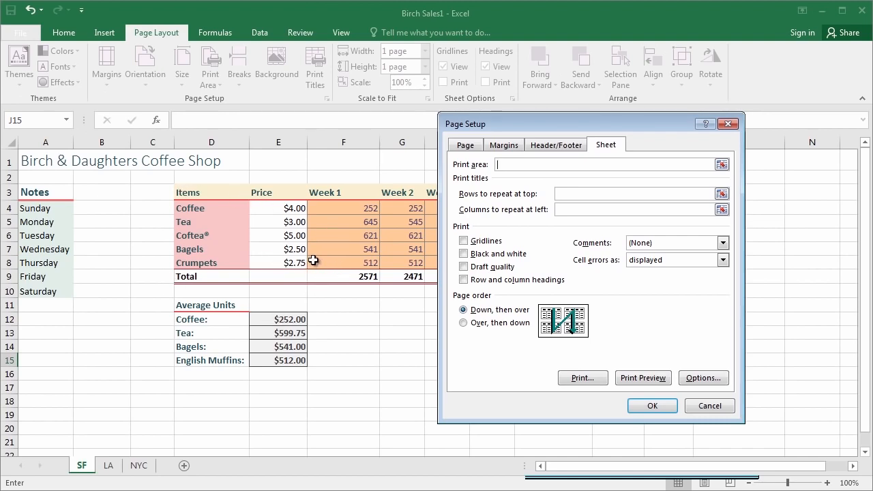
drag(480, 124, 511, 120)
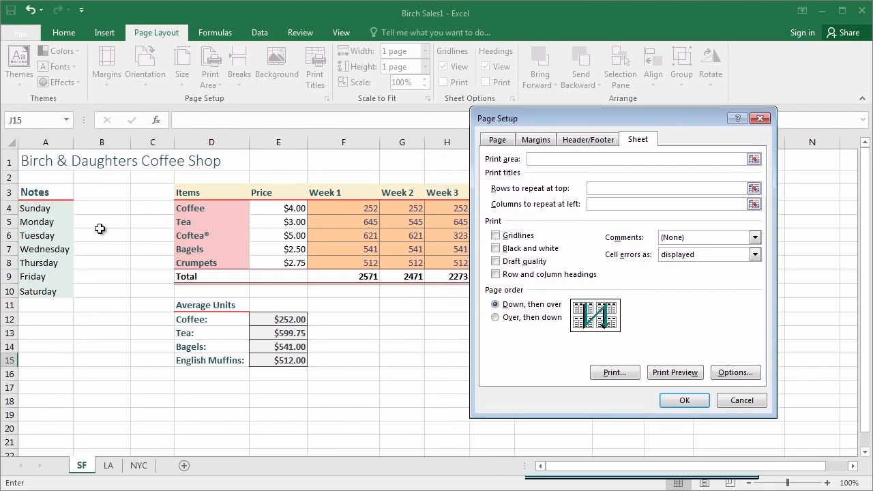
click(534, 159)
drag(44, 193, 106, 293)
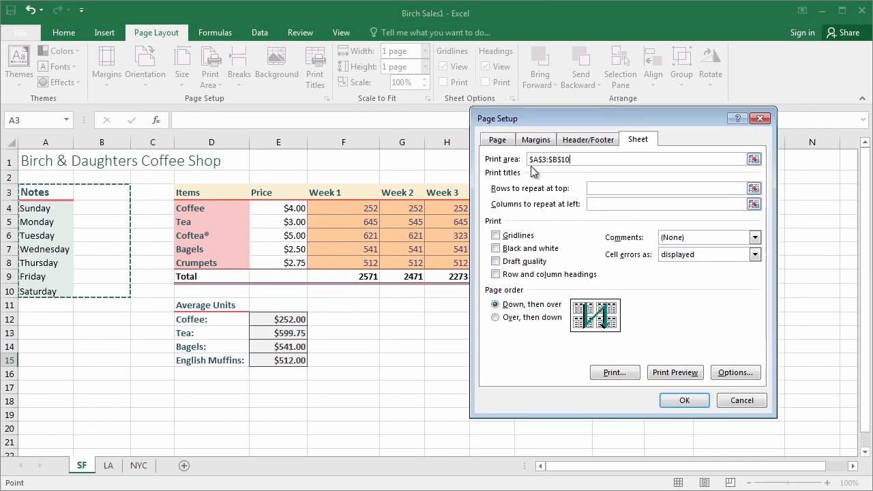
click(676, 372)
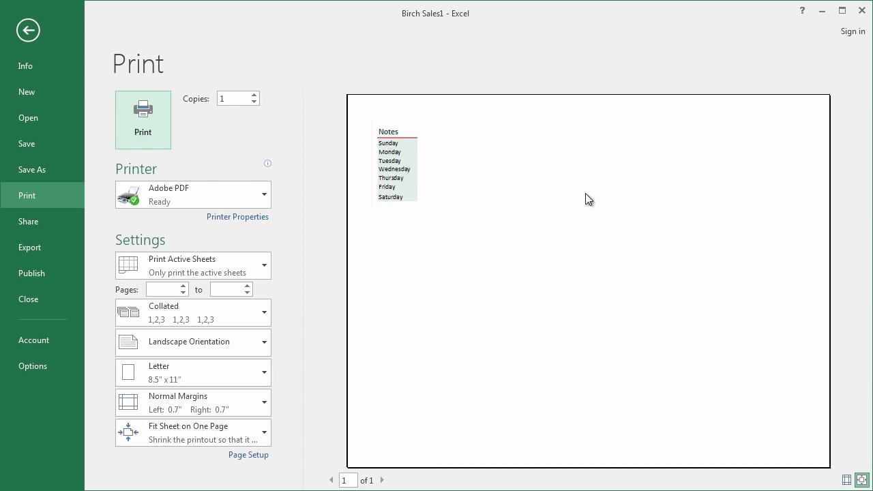
click(27, 31)
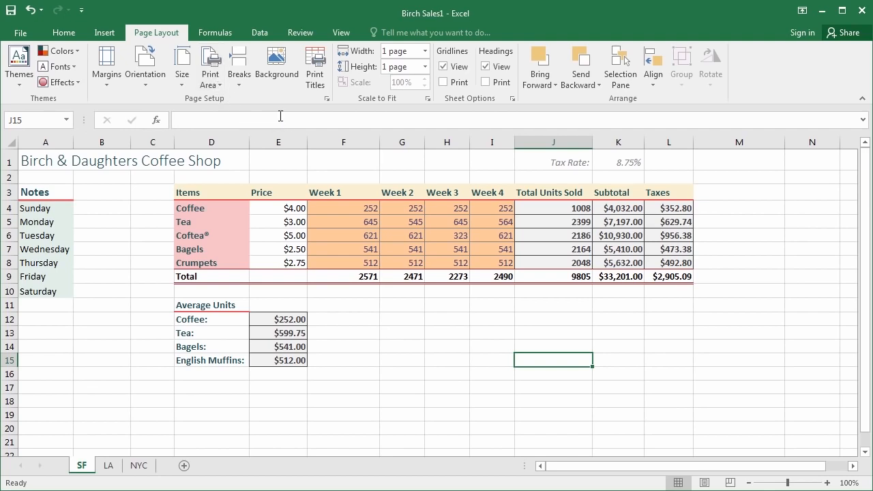
Set the sales table D3:L9 as the print area and check it in the print preview.
drag(206, 190, 661, 277)
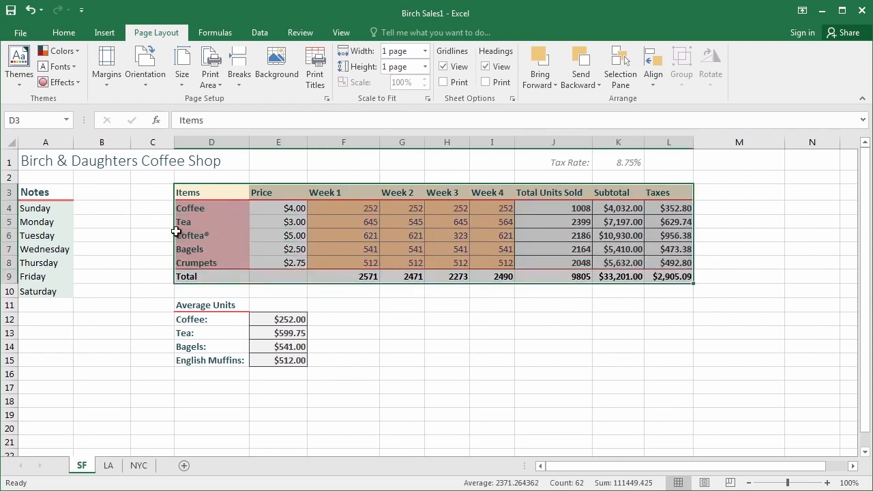
click(209, 81)
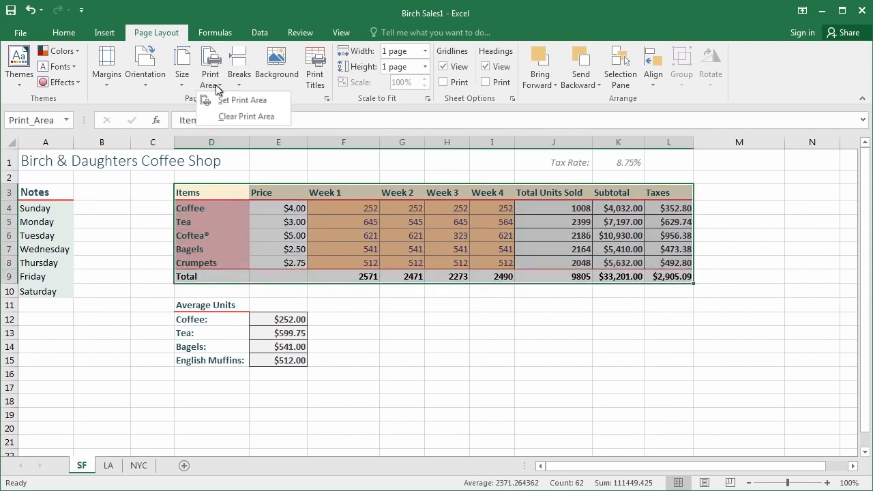
click(275, 99)
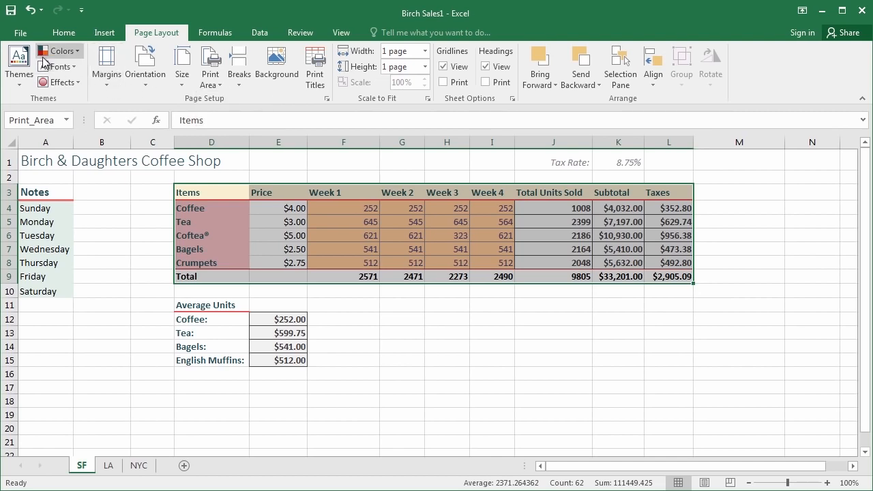
click(19, 34)
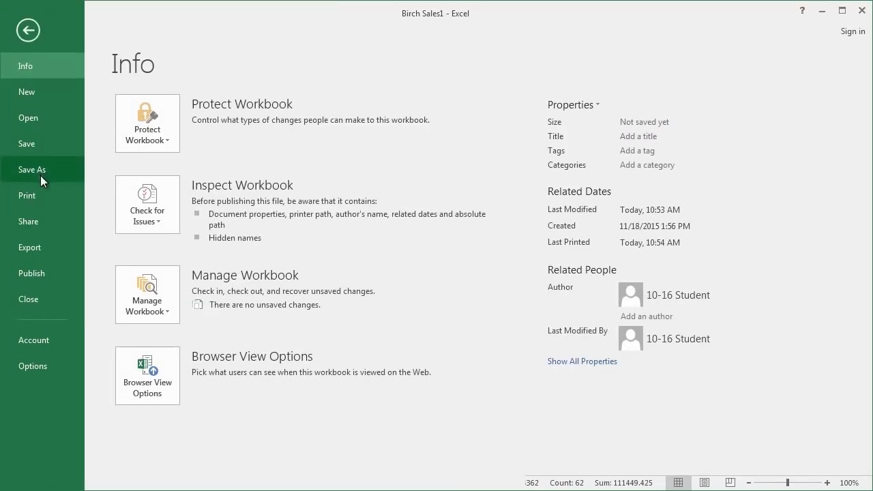
click(41, 194)
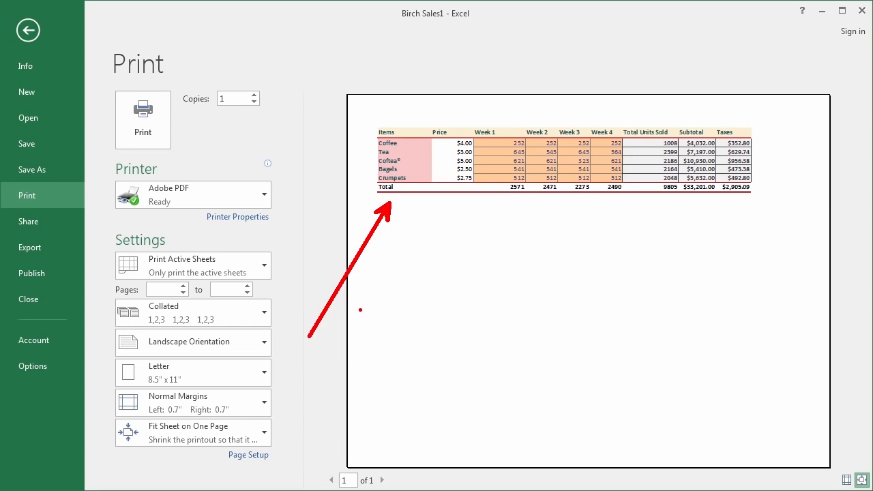
Leave the print preview, clear the SF worksheet's print area and select cell C4.
click(28, 30)
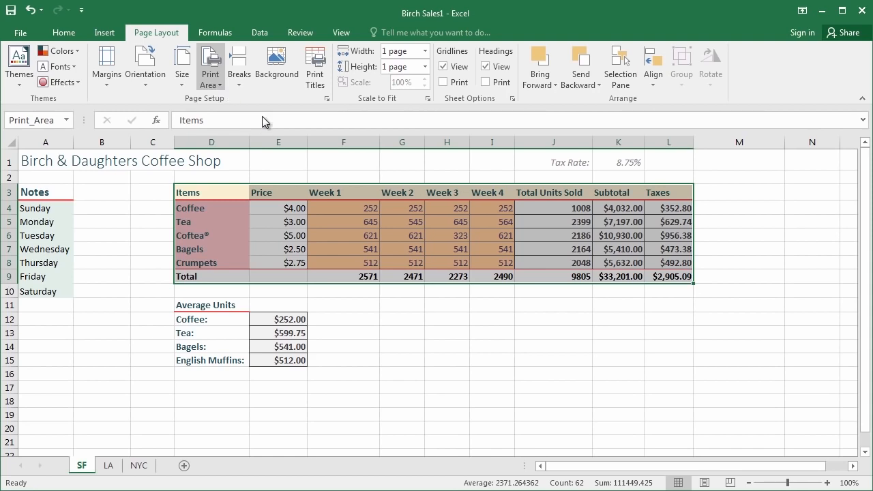
click(161, 213)
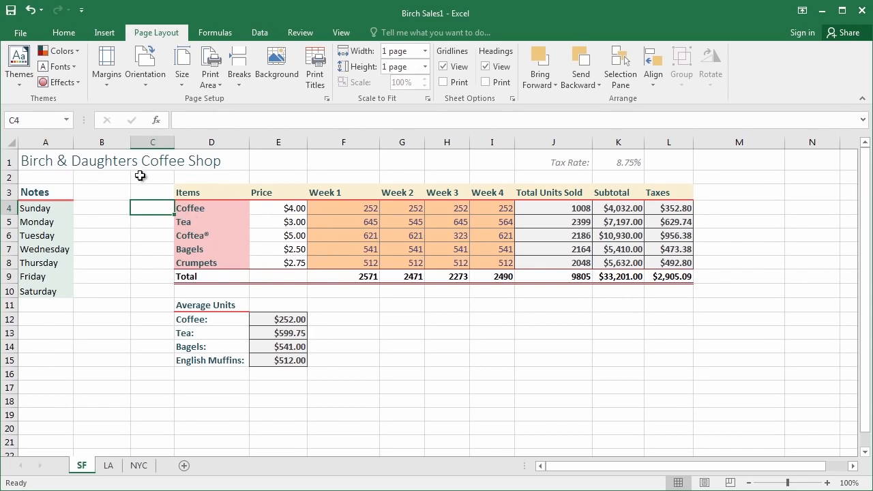
Show the SF worksheet in Page Break Preview, followed by Page Layout view, and look over the pages.
click(339, 40)
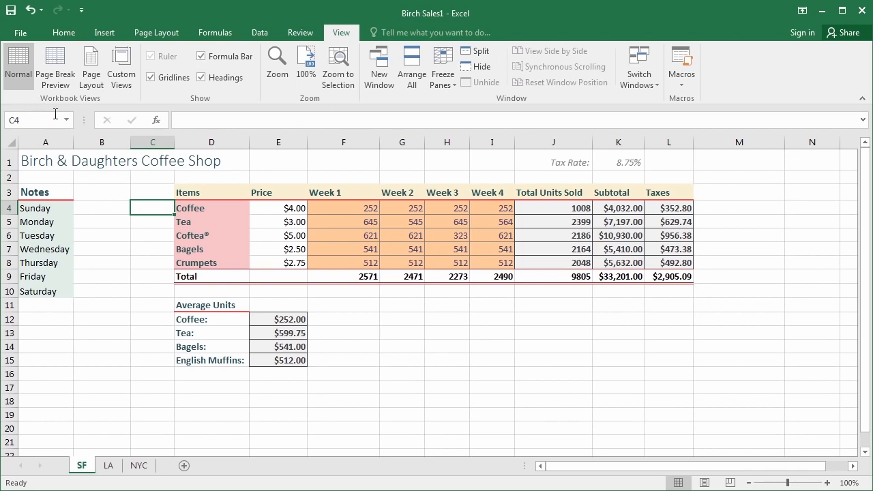
drag(73, 107, 84, 175)
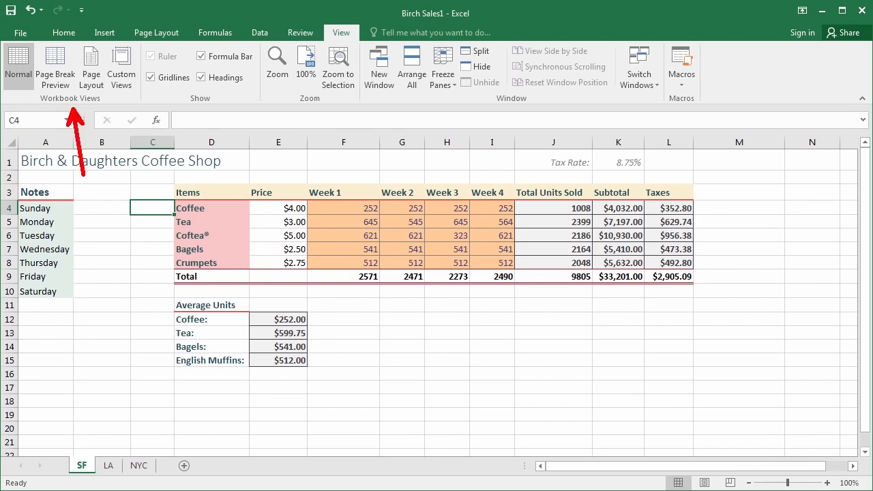
key(e)
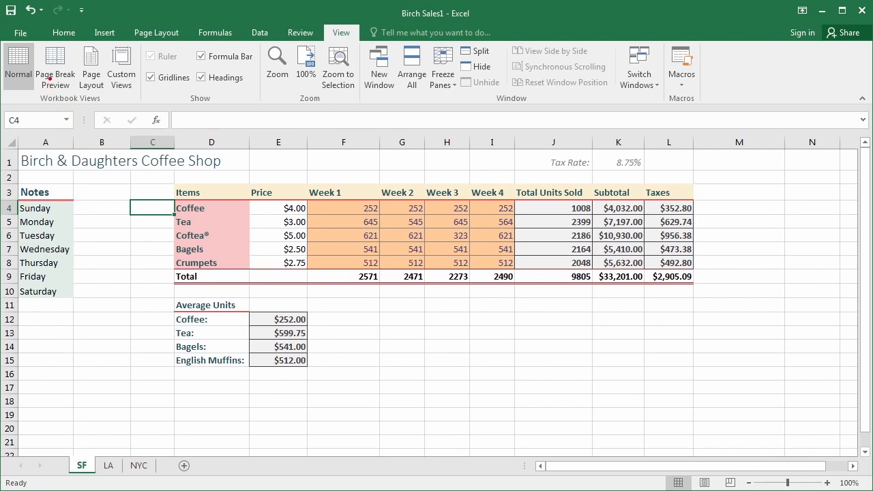
click(61, 72)
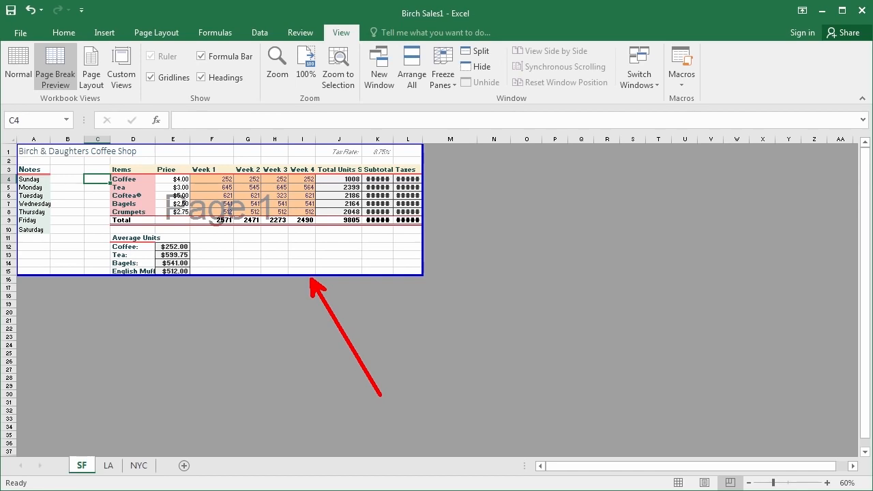
click(91, 76)
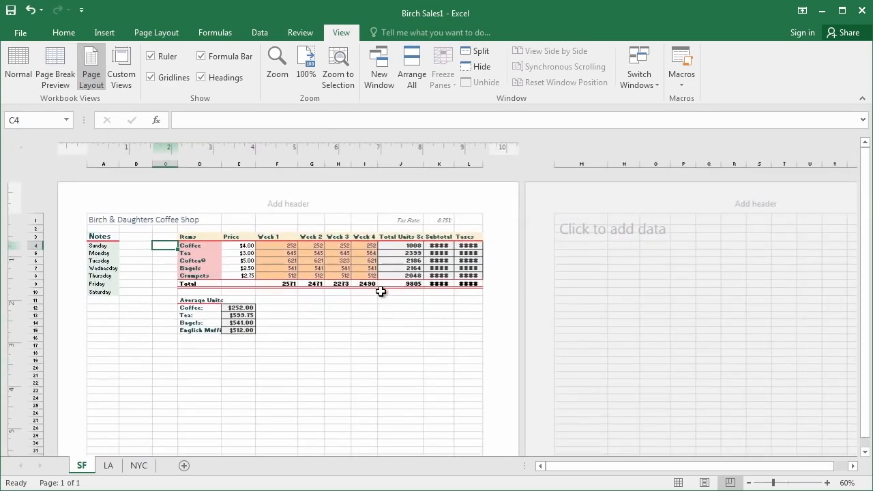
scroll(384, 305, down, 4)
scroll(384, 304, up, 3)
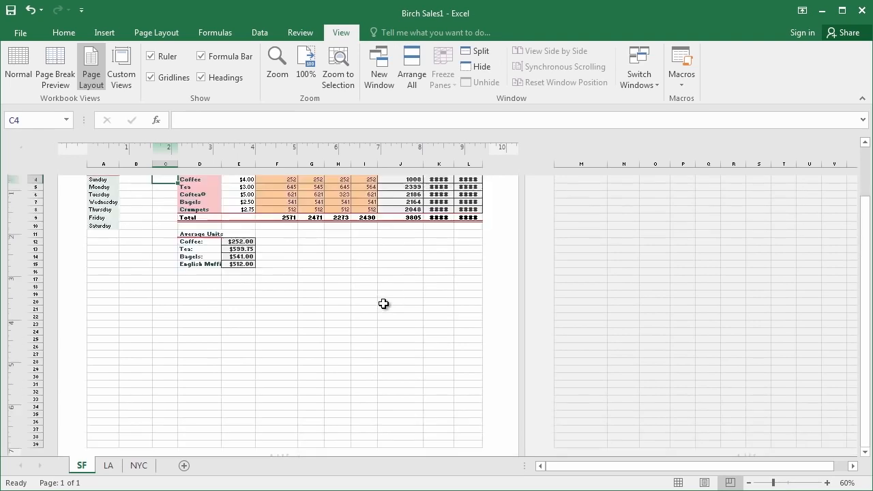
scroll(384, 305, up, 1)
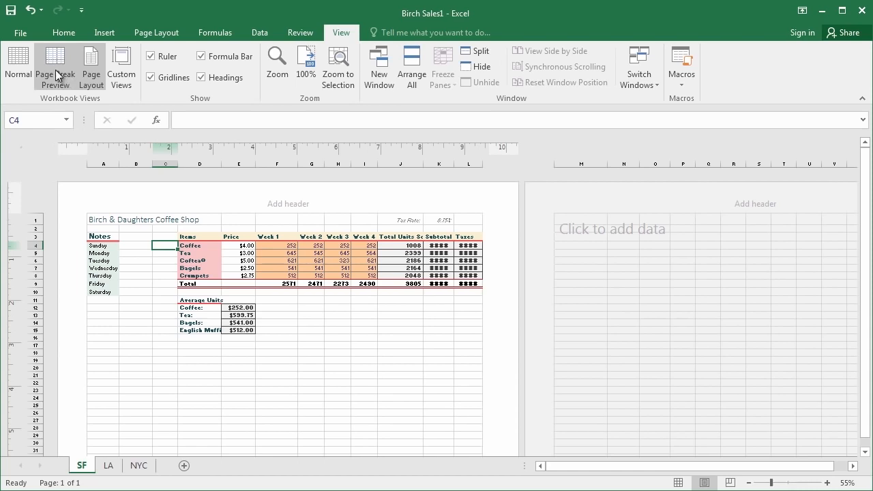
Review the orientation and scaling options in Page Setup and accept the dialog.
click(156, 35)
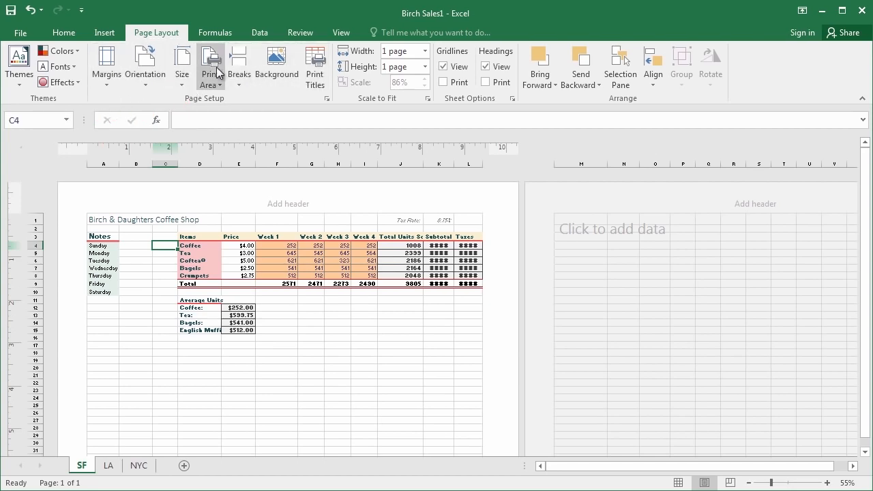
click(327, 99)
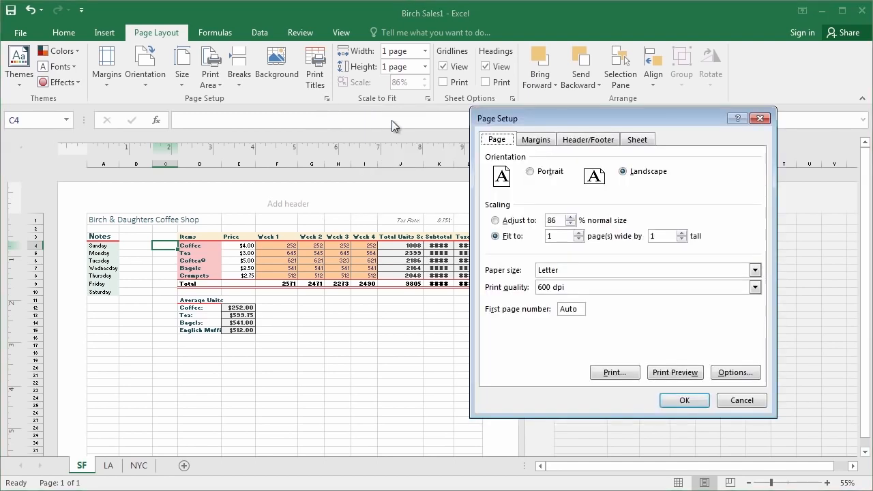
drag(537, 121, 427, 120)
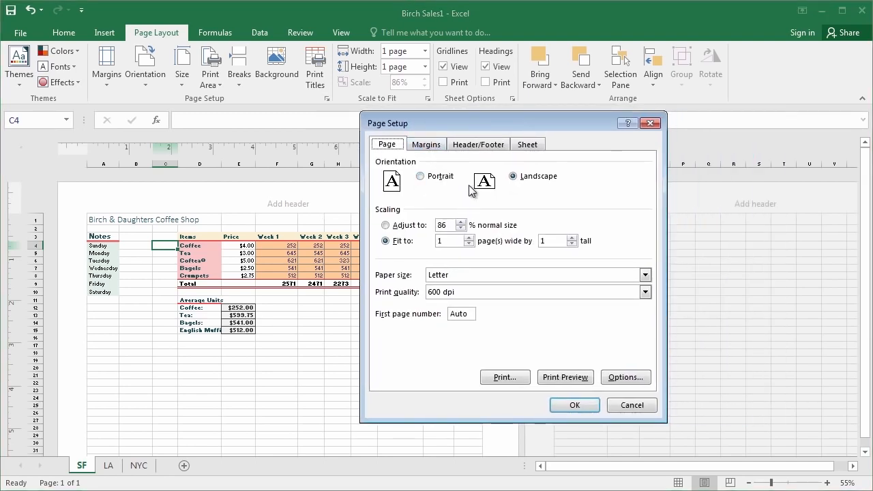
click(577, 407)
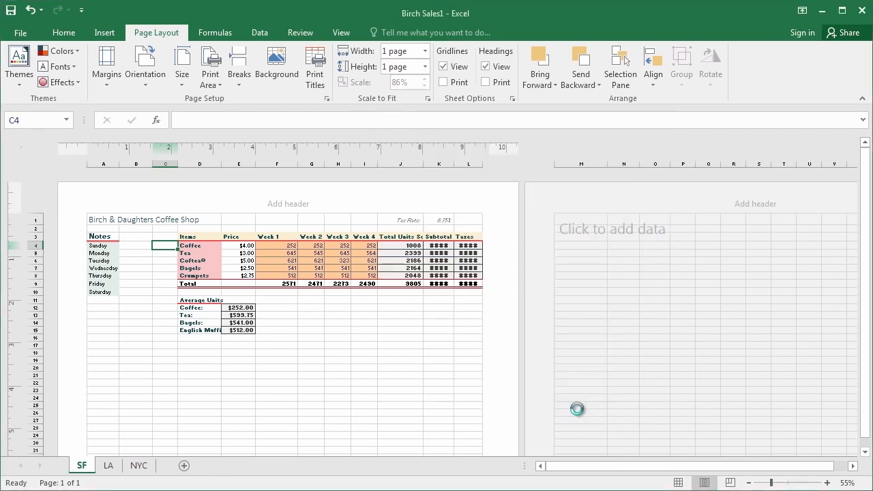